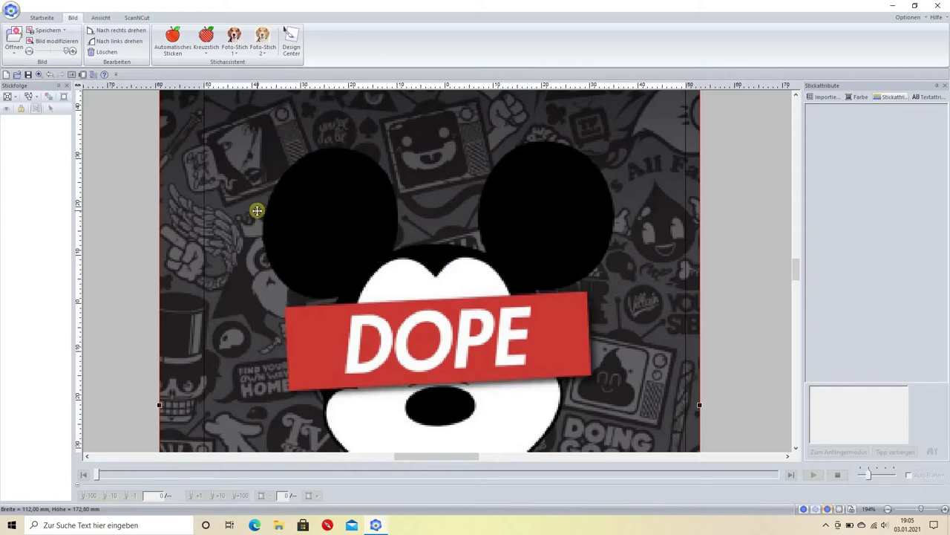
# - Trace the mouse's left ear with a closed curved shape from the red banner's top edge around to the head's edge
pyautogui.click(44, 18)
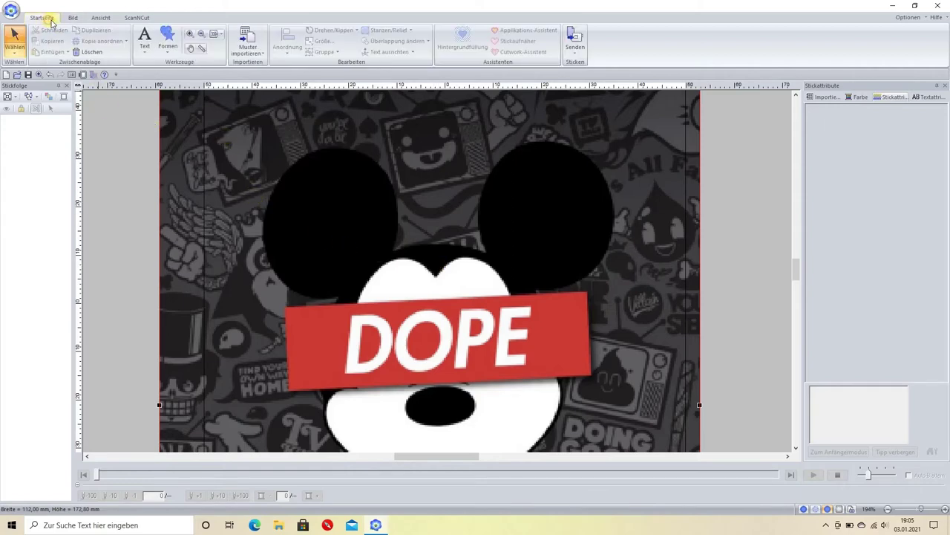
pyautogui.click(168, 43)
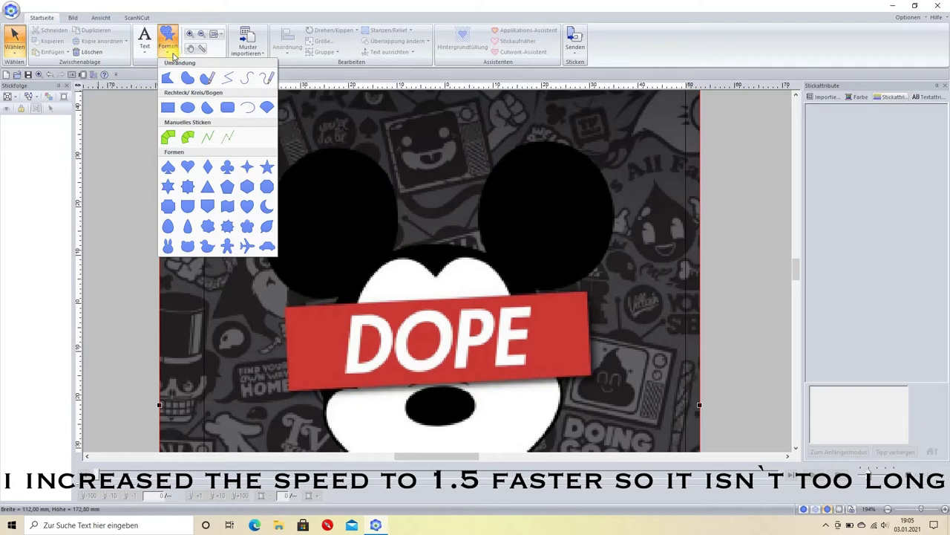
pyautogui.click(188, 77)
pyautogui.click(359, 307)
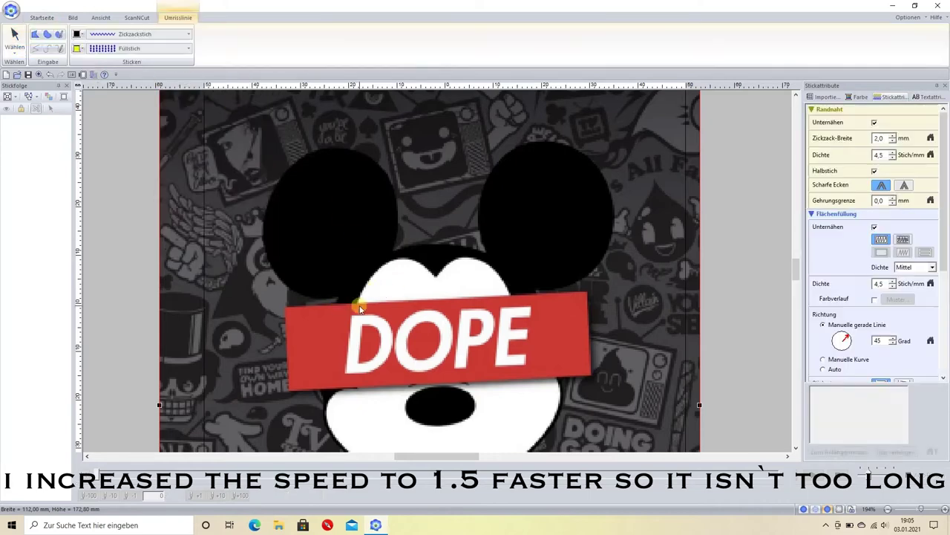
pyautogui.scroll(1, 346, 241)
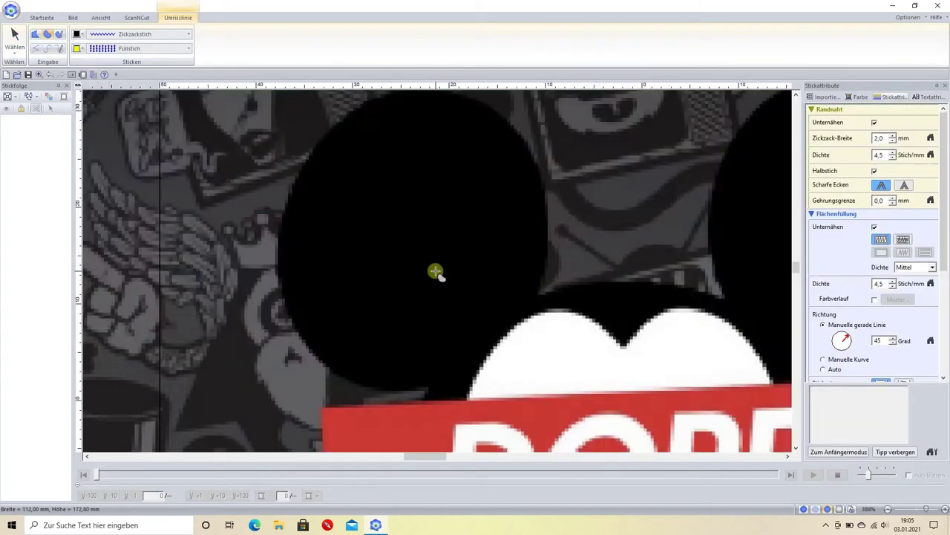
pyautogui.click(421, 403)
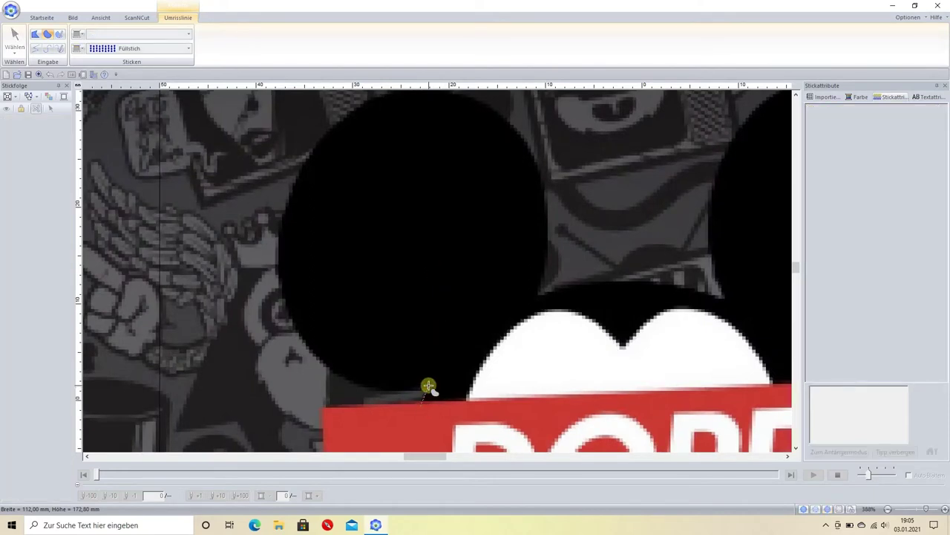
pyautogui.click(283, 311)
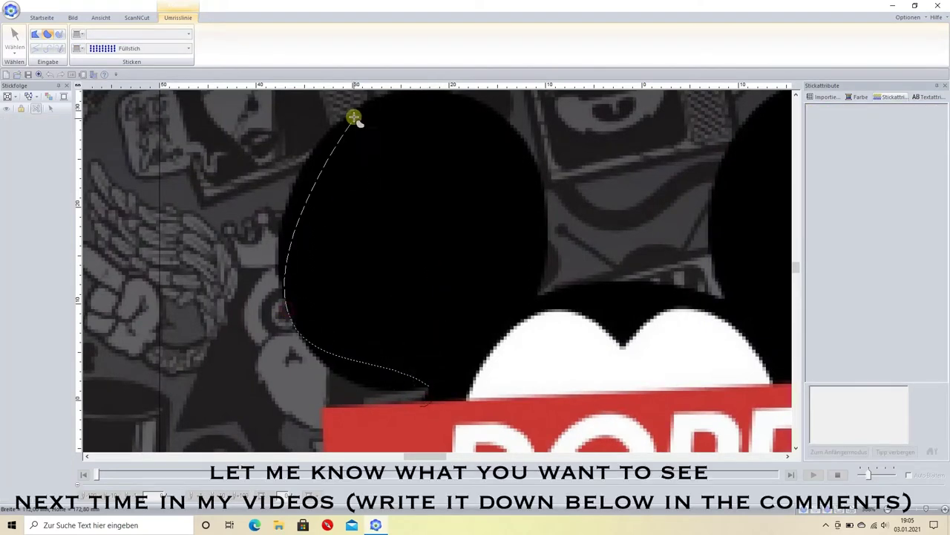
pyautogui.click(360, 104)
pyautogui.click(530, 152)
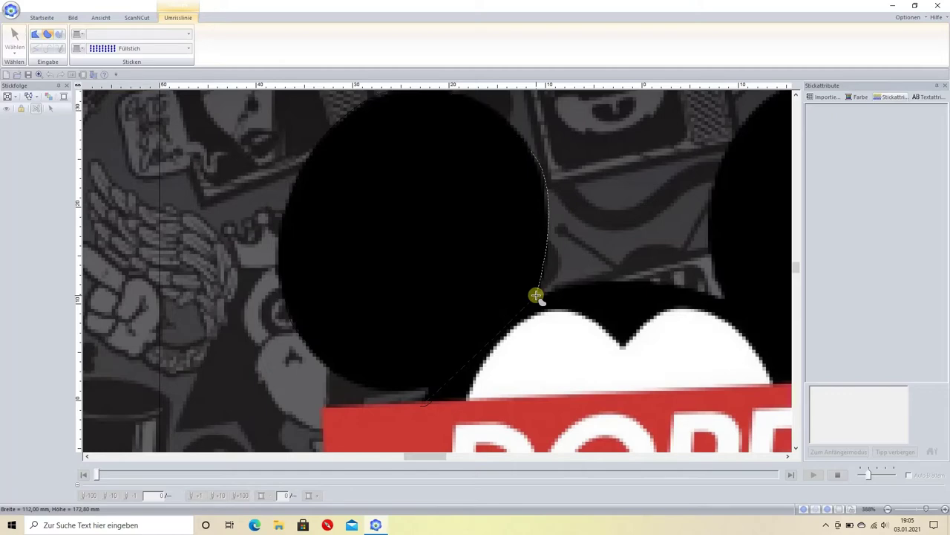
pyautogui.doubleClick(536, 296)
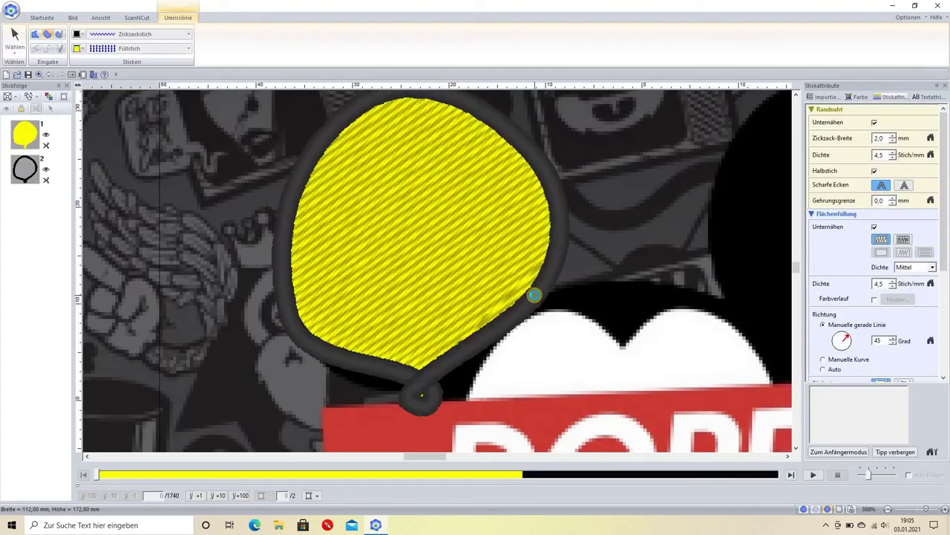
# - Remove the zigzag outline from the traced ear, keeping only its fill-stitch area
pyautogui.click(25, 169)
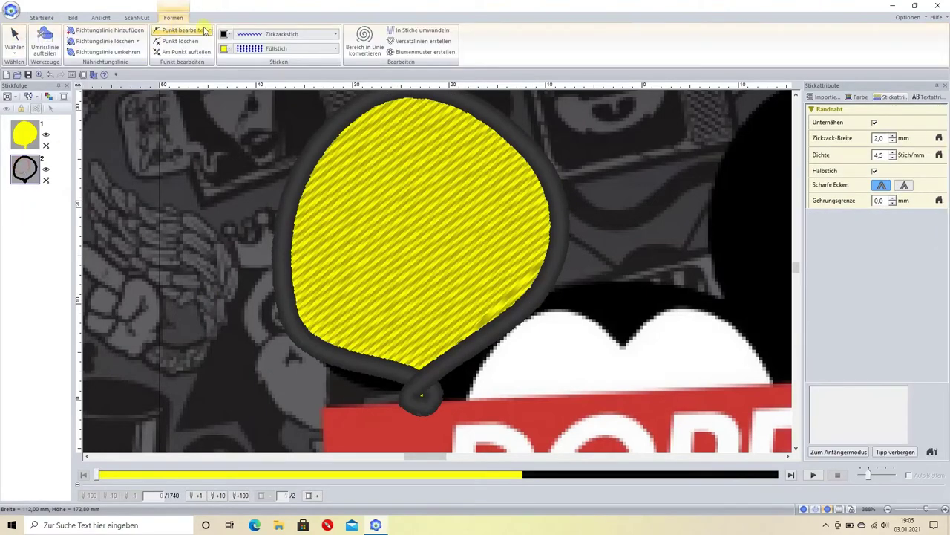
pyautogui.click(275, 34)
pyautogui.click(262, 46)
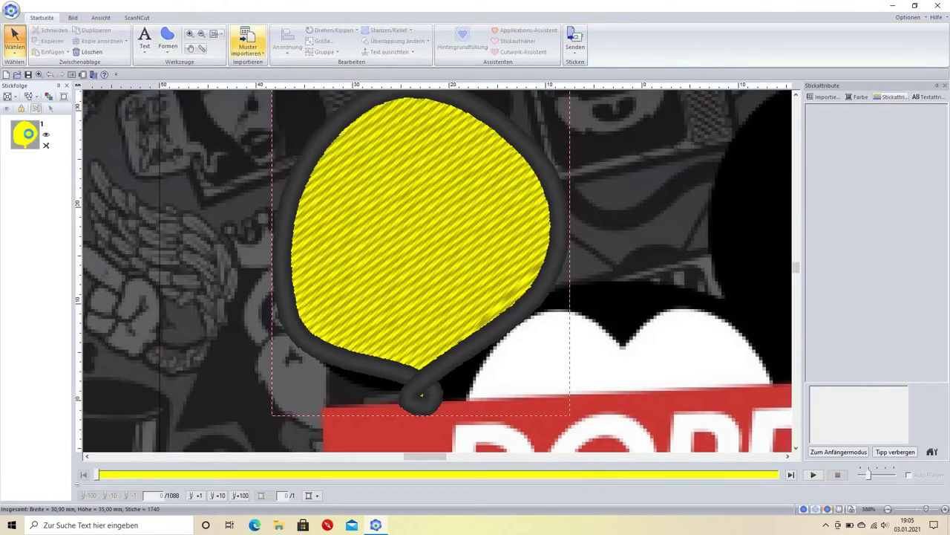
# - Set the pull compensation of the ear's fill area to 0.0 mm
pyautogui.click(421, 394)
pyautogui.click(894, 359)
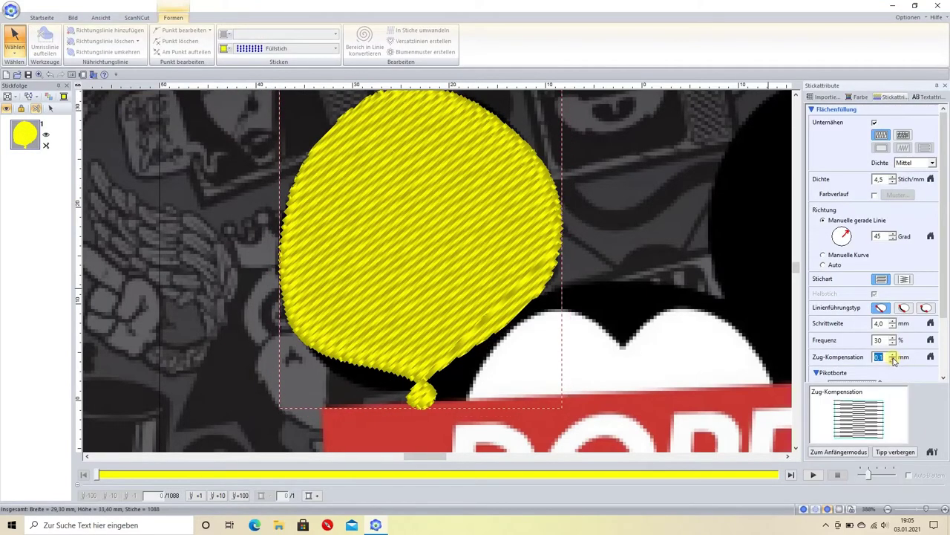
pyautogui.click(893, 361)
# - Switch the design display from realistic to stitch view
pyautogui.click(72, 17)
pyautogui.click(100, 17)
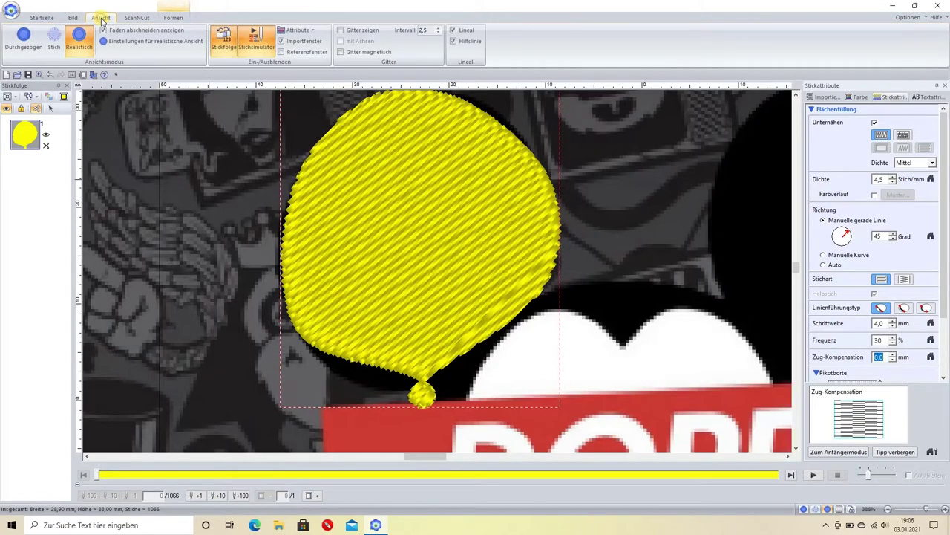
pyautogui.click(54, 44)
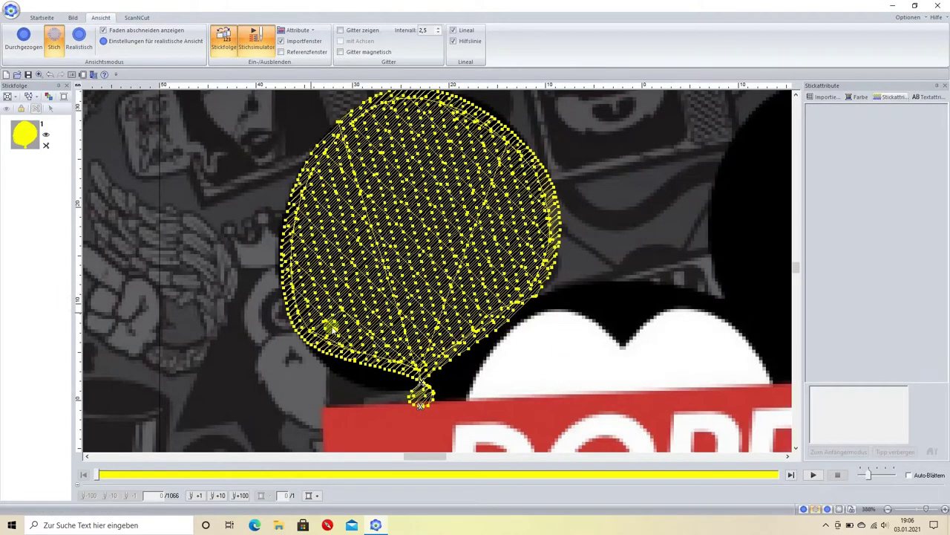
# - Eliminate the small loop at the ear shape's bottom by moving its lowest point toward the white face and deleting it
pyautogui.click(42, 18)
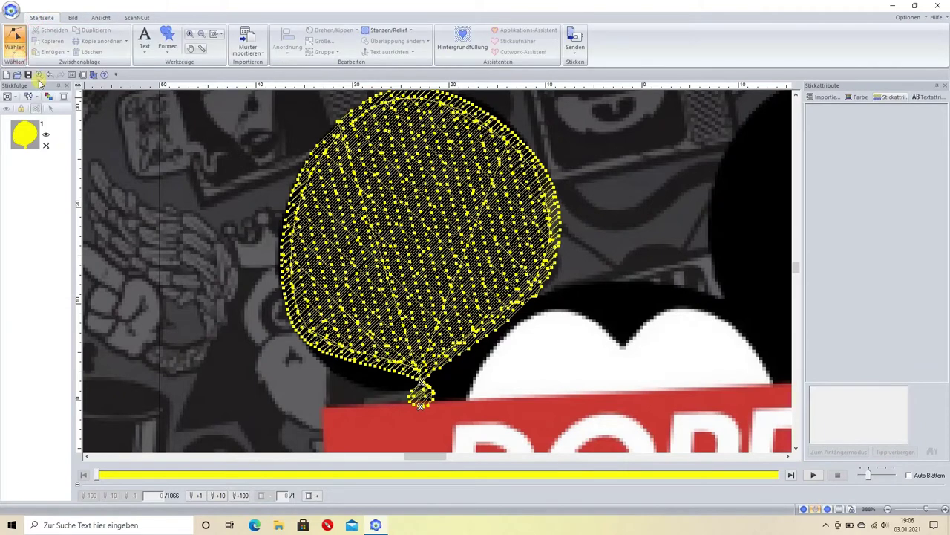
pyautogui.click(421, 381)
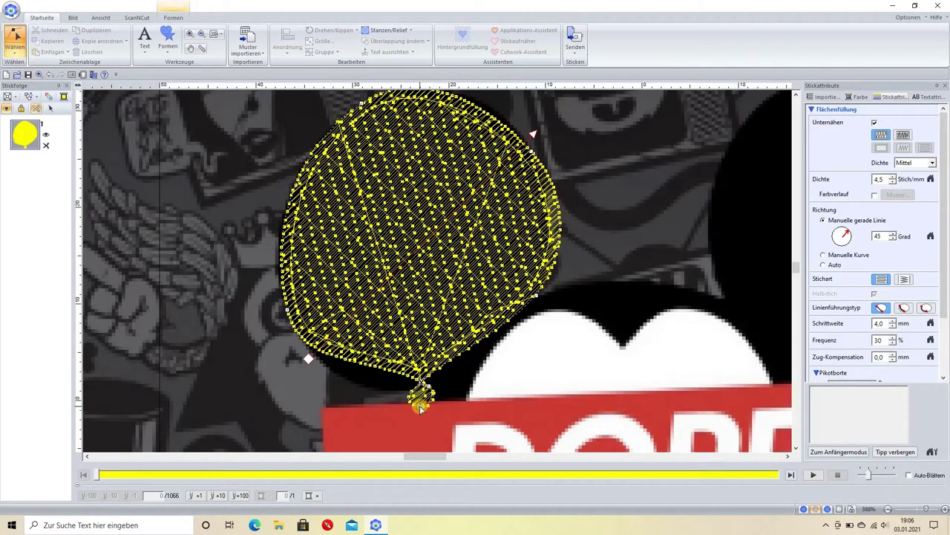
pyautogui.moveTo(420, 407); pyautogui.dragTo(459, 378)
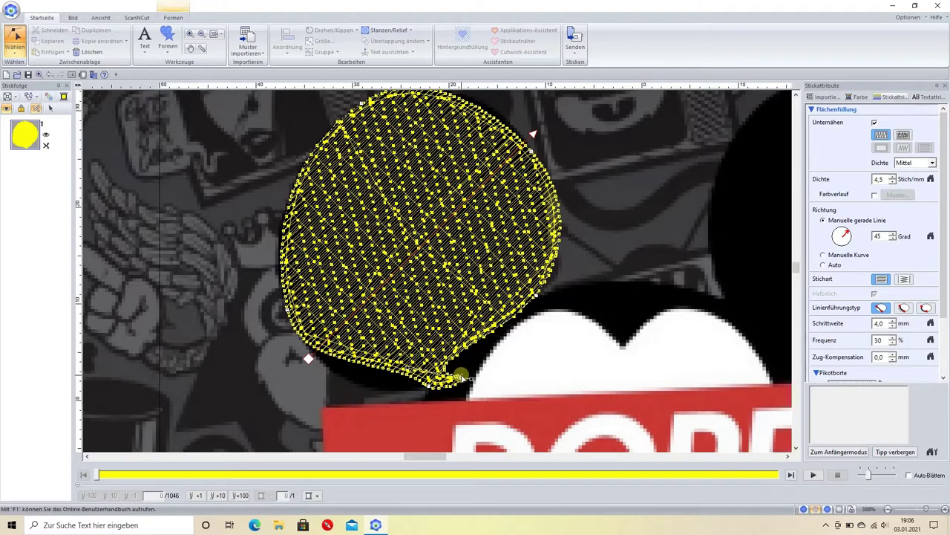
pyautogui.press('Delete')
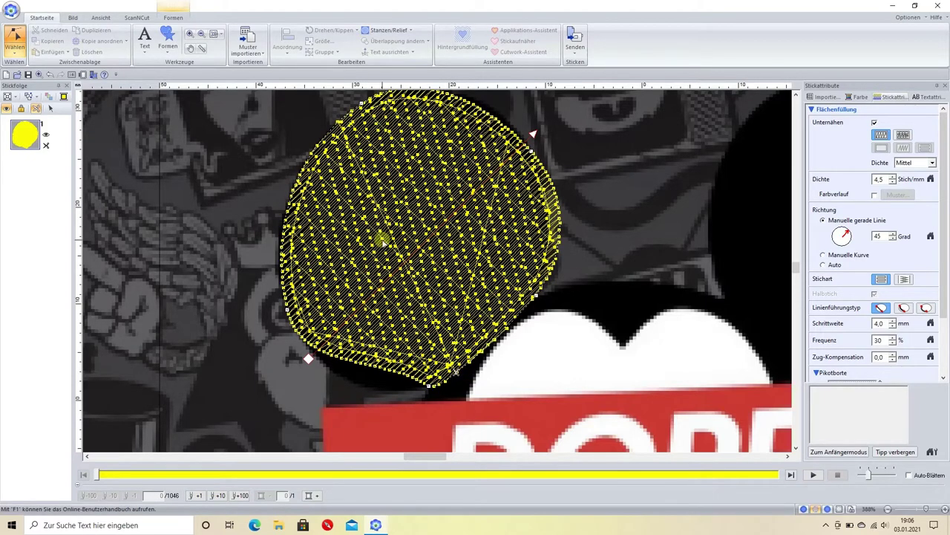
# - Recolour the ear's fill area with the Brother Embroidery thread 005 Silver
pyautogui.scroll(2, 382, 239)
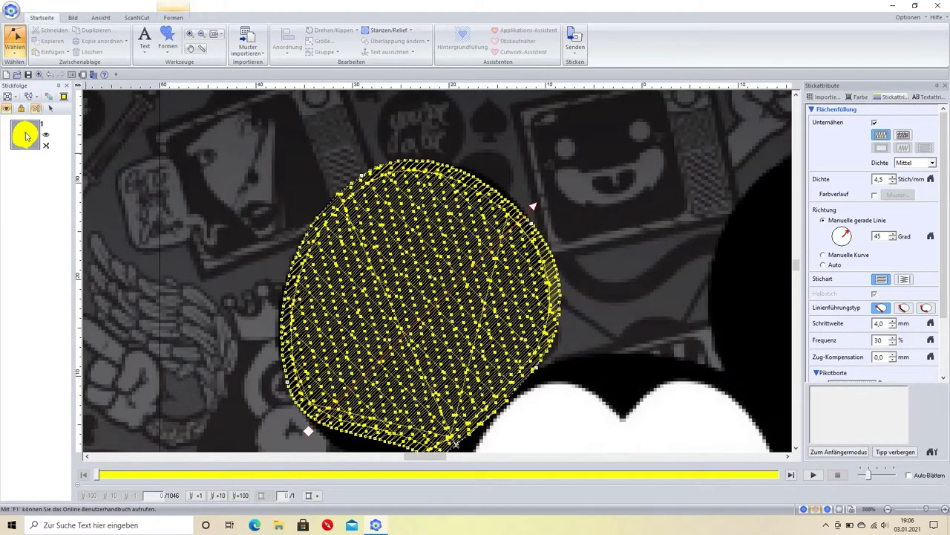
pyautogui.click(15, 52)
pyautogui.click(18, 77)
pyautogui.click(362, 177)
pyautogui.click(857, 96)
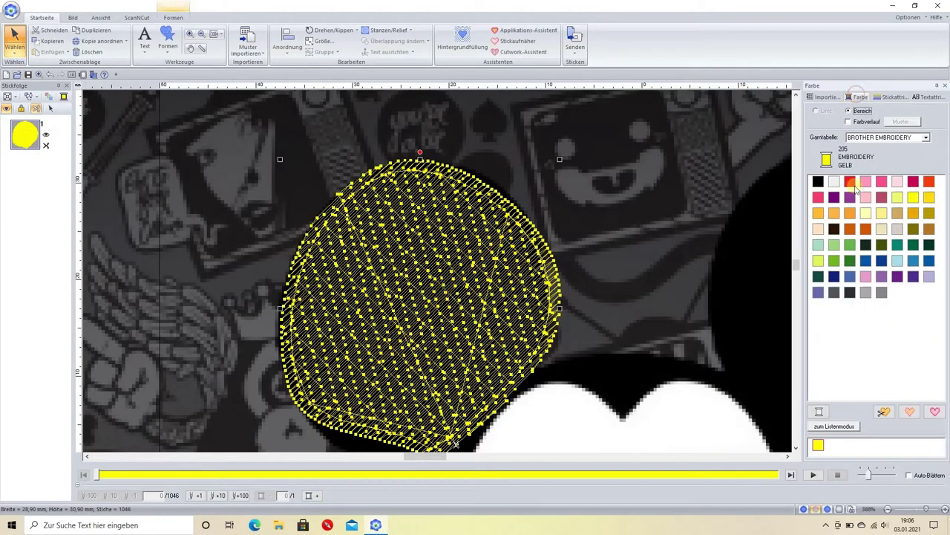
pyautogui.click(835, 182)
pyautogui.click(866, 292)
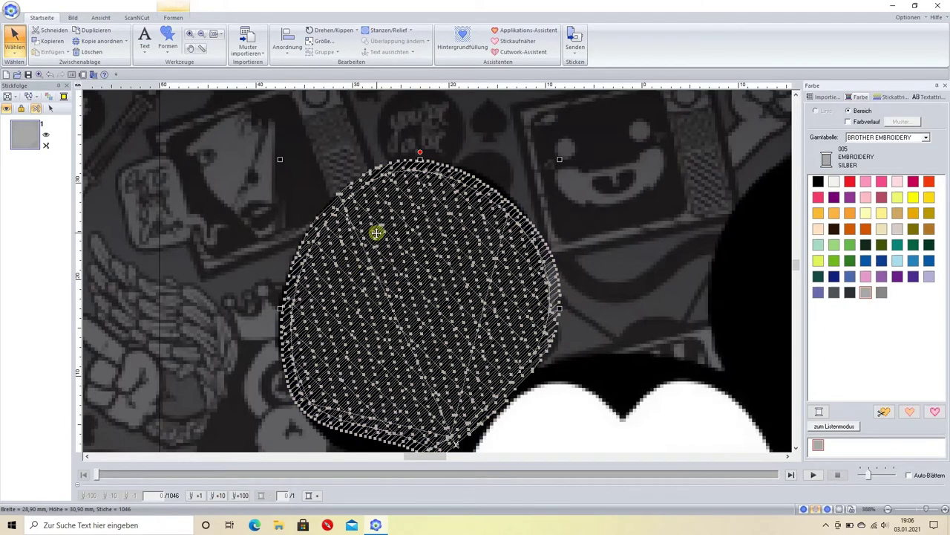
# - Edit the points and curve handles along the ear shape's lower edge so it bulges down to follow the ear's rounded bottom
pyautogui.click(13, 52)
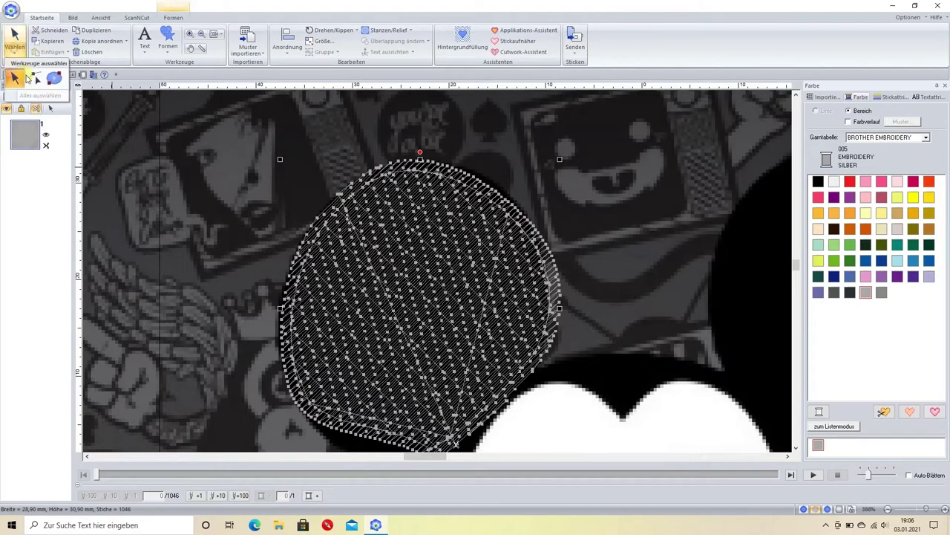
pyautogui.click(35, 76)
pyautogui.click(404, 324)
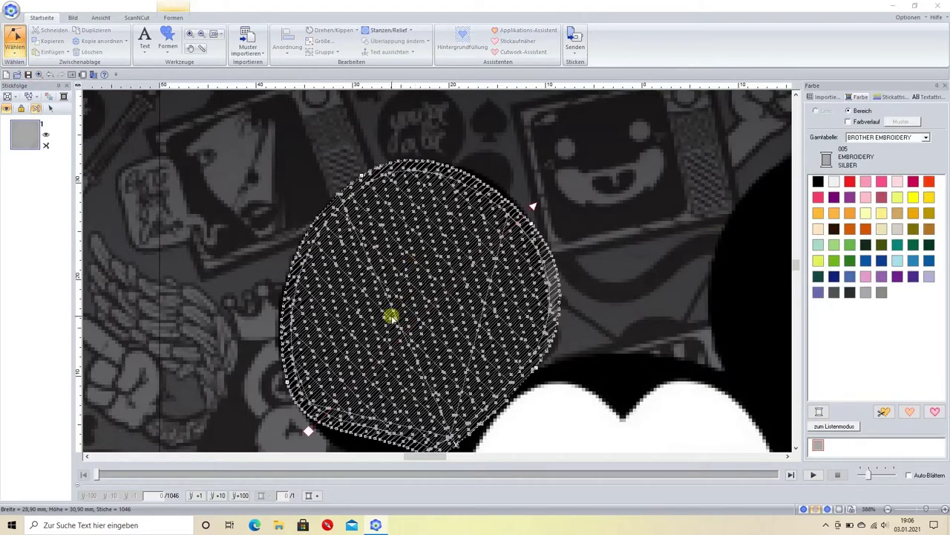
pyautogui.scroll(2, 367, 285)
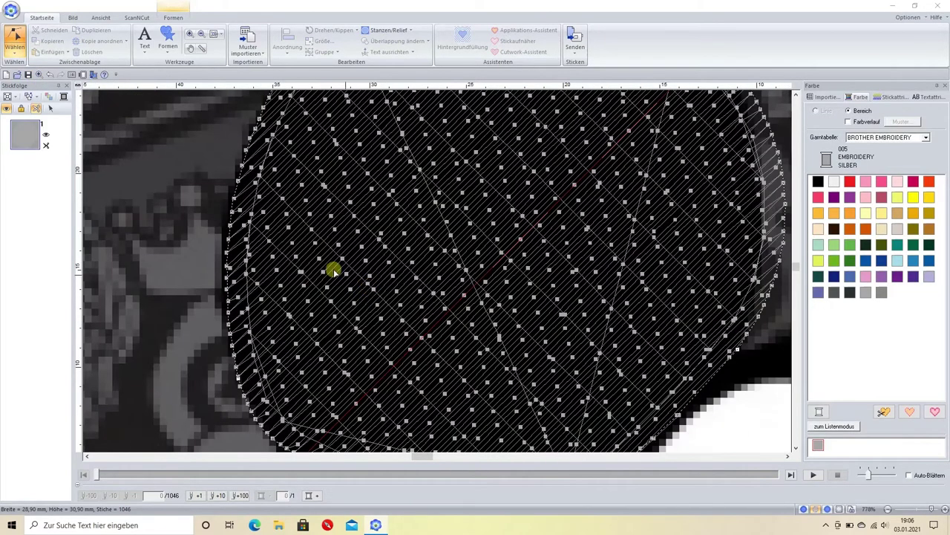
pyautogui.scroll(-2, 344, 367)
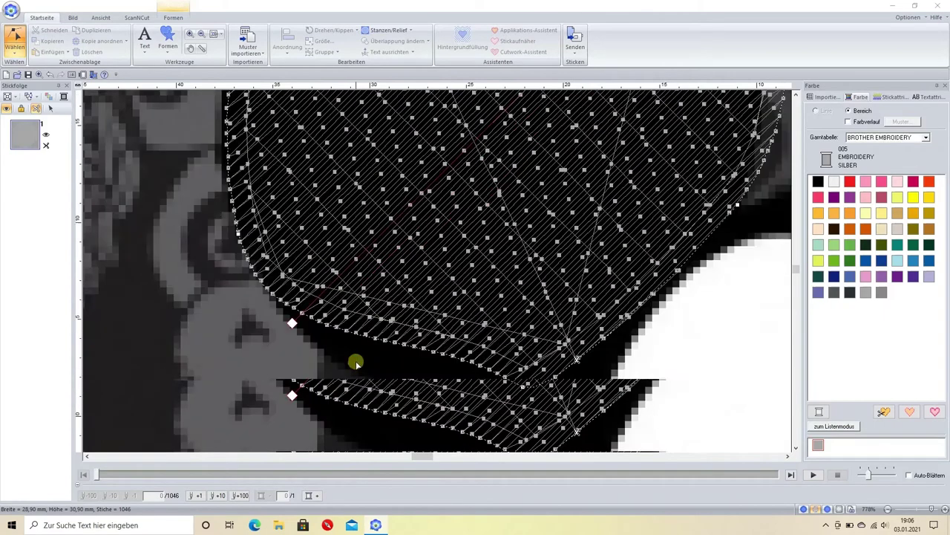
pyautogui.click(523, 387)
pyautogui.moveTo(435, 326); pyautogui.dragTo(417, 431)
pyautogui.moveTo(290, 319); pyautogui.dragTo(238, 231)
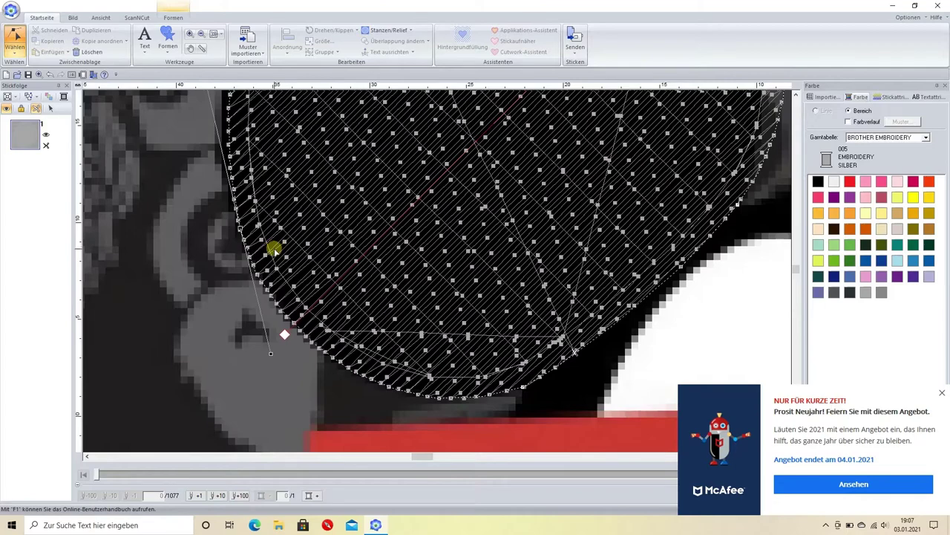
# - Adjust the curve handle of the ear shape's lower-left point to fit the ear's edge and convert the point to symmetry
pyautogui.scroll(2, 275, 250)
pyautogui.scroll(2, 274, 249)
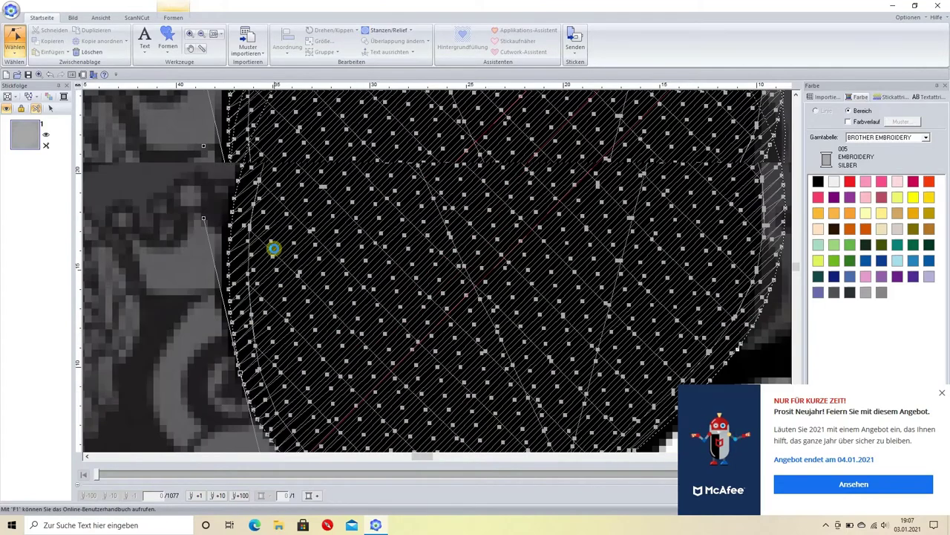
pyautogui.scroll(2, 274, 249)
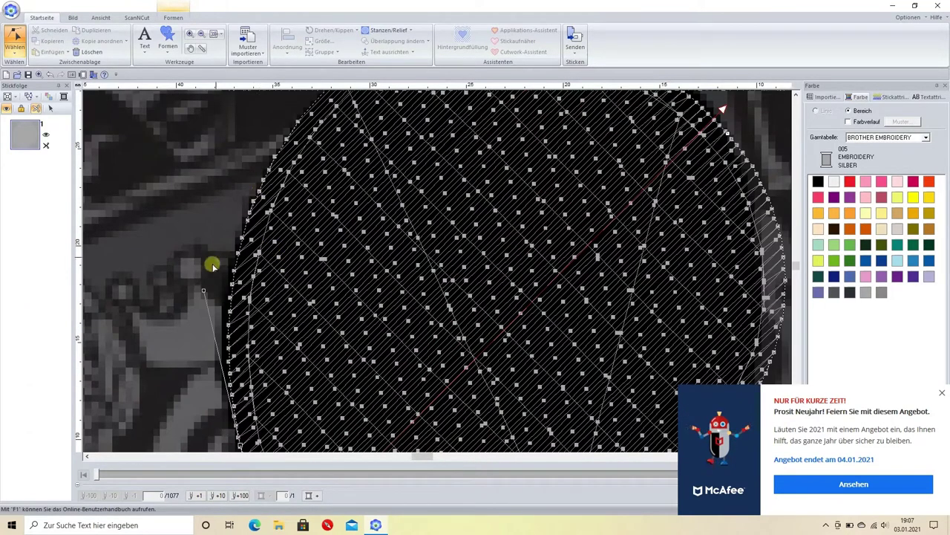
pyautogui.moveTo(204, 291); pyautogui.dragTo(197, 290)
pyautogui.scroll(-2, 233, 278)
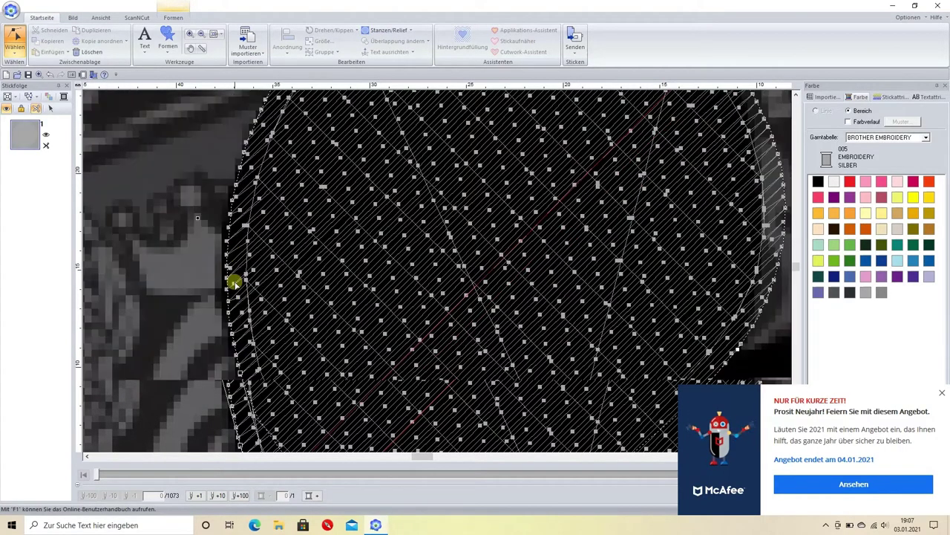
pyautogui.rightClick(240, 373)
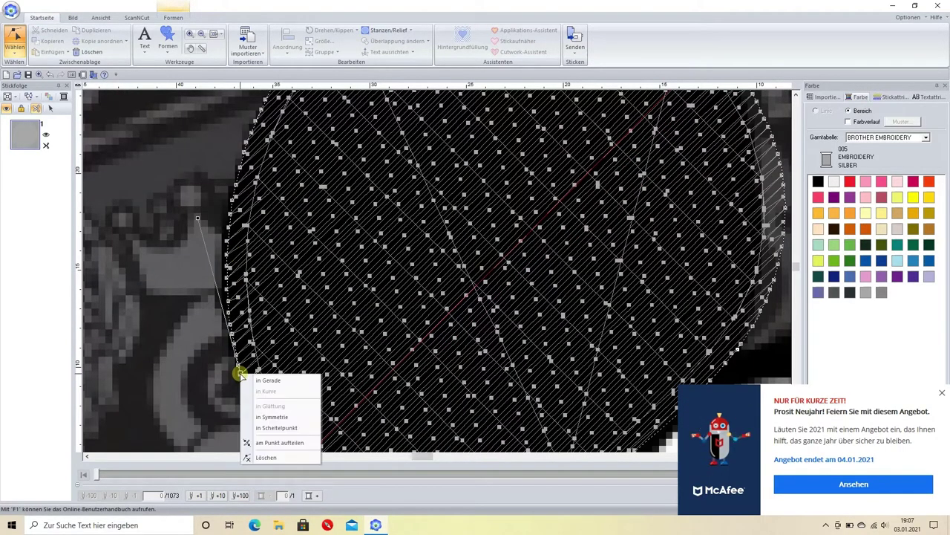
pyautogui.click(271, 421)
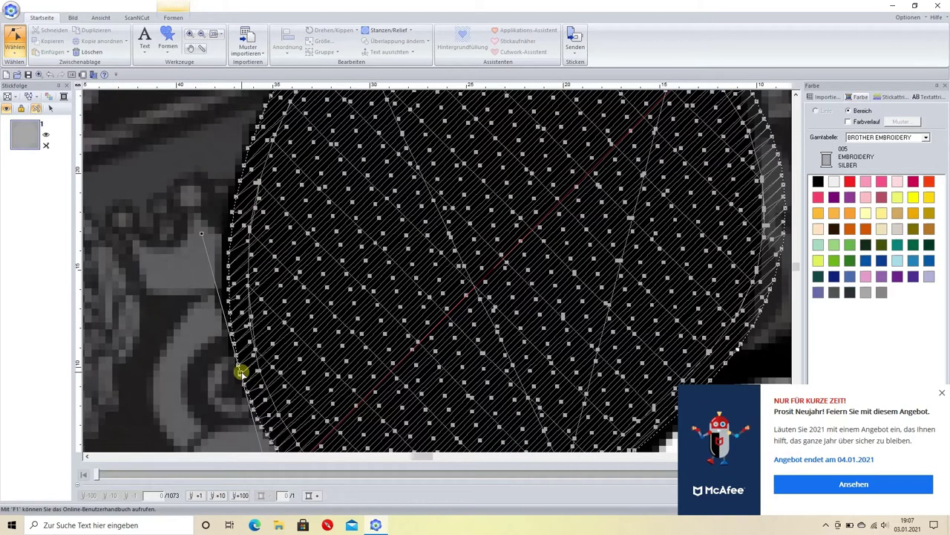
# - Convert the ear shape's upper-left point to symmetry and shift it slightly down and left along the ear's edge
pyautogui.scroll(2, 335, 318)
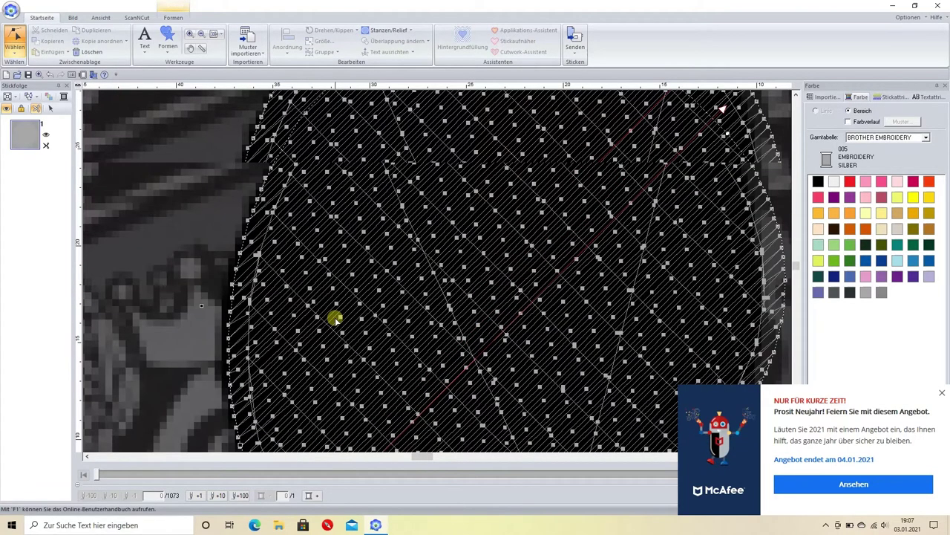
pyautogui.scroll(2, 334, 317)
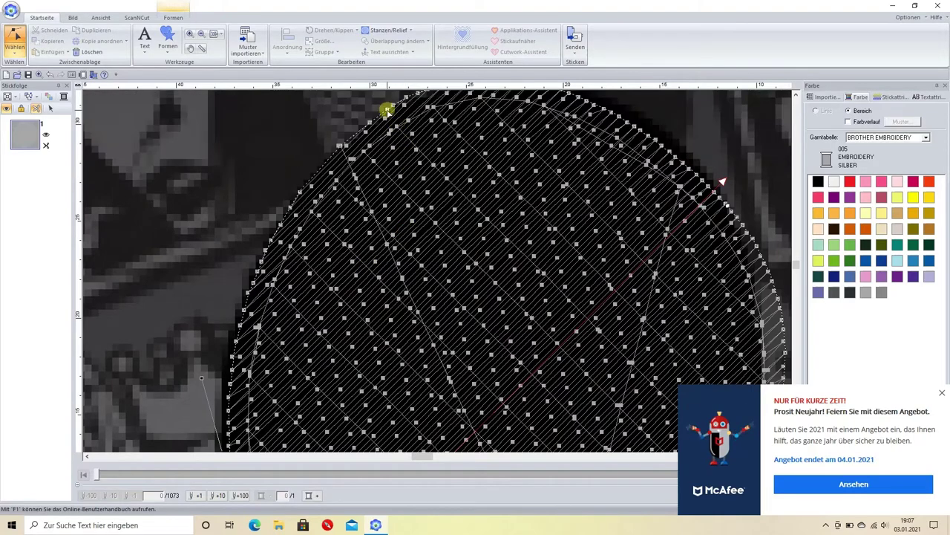
pyautogui.click(386, 110)
pyautogui.rightClick(386, 111)
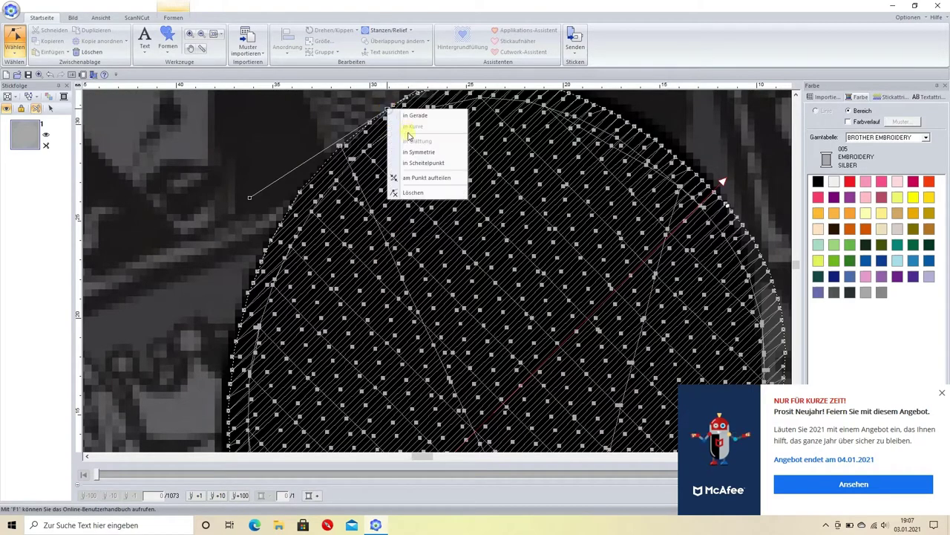
pyautogui.click(409, 145)
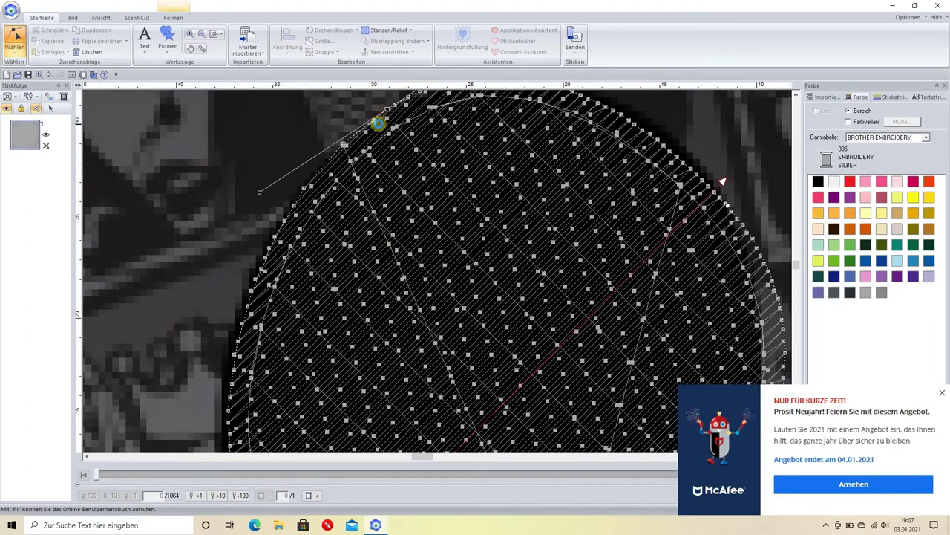
pyautogui.hotkey('ctrl', 'z')
pyautogui.scroll(1, 623, 220)
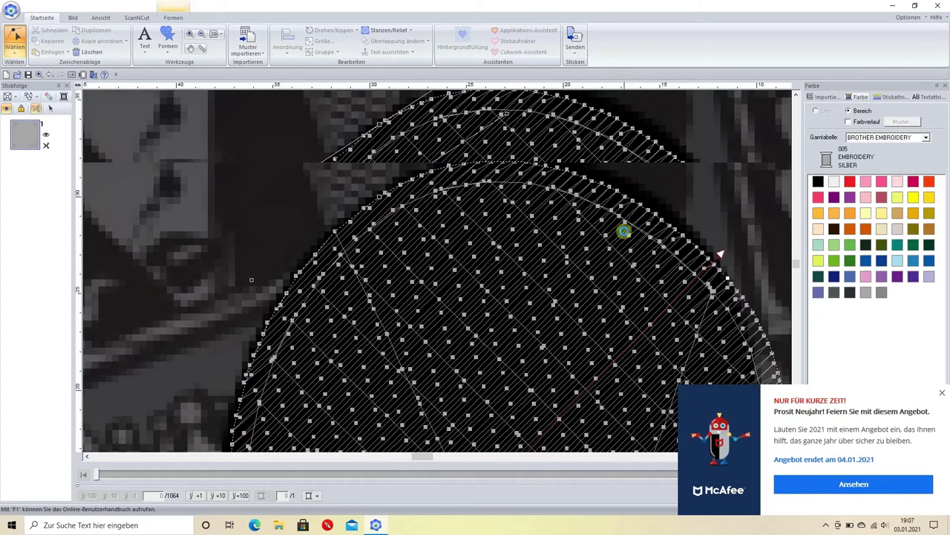
# - Adjust the curve handle of the left ear shape's upper-right point, convert the point to symmetry and shift it slightly down the edge
pyautogui.click(729, 280)
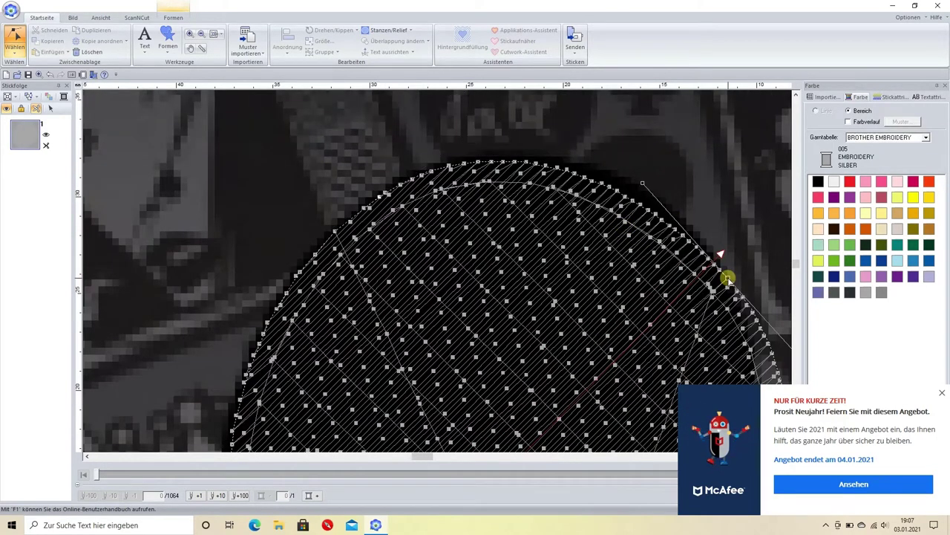
pyautogui.moveTo(645, 183); pyautogui.dragTo(683, 178)
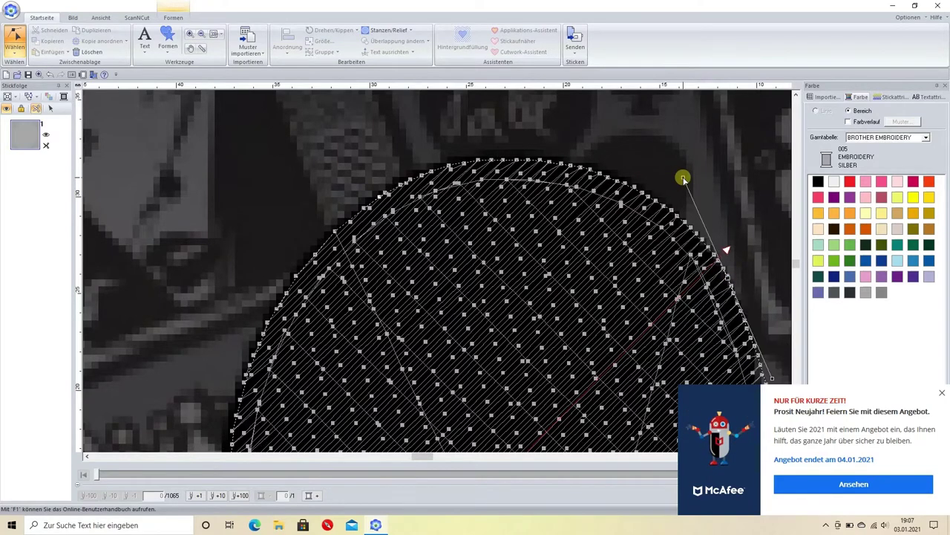
pyautogui.scroll(-3, 682, 180)
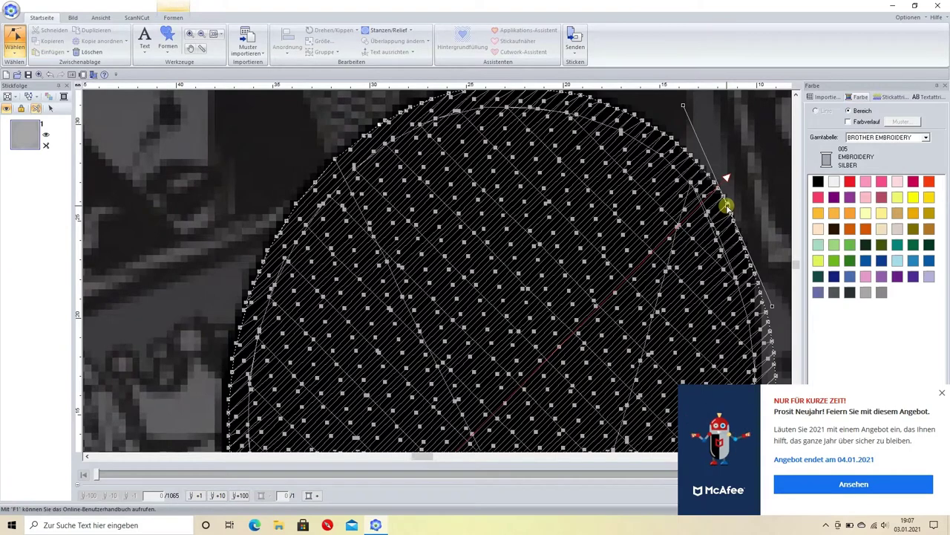
pyautogui.rightClick(728, 206)
pyautogui.click(753, 245)
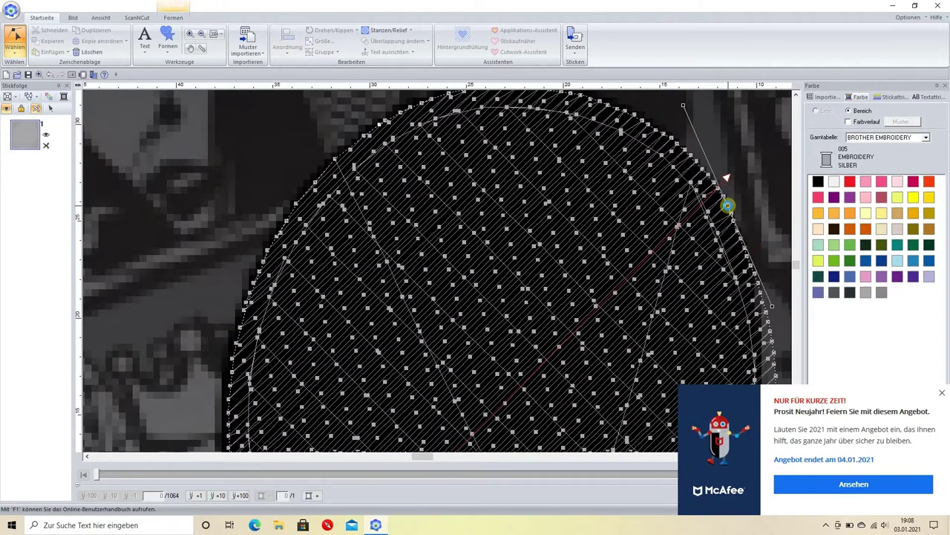
pyautogui.moveTo(728, 205); pyautogui.dragTo(730, 211)
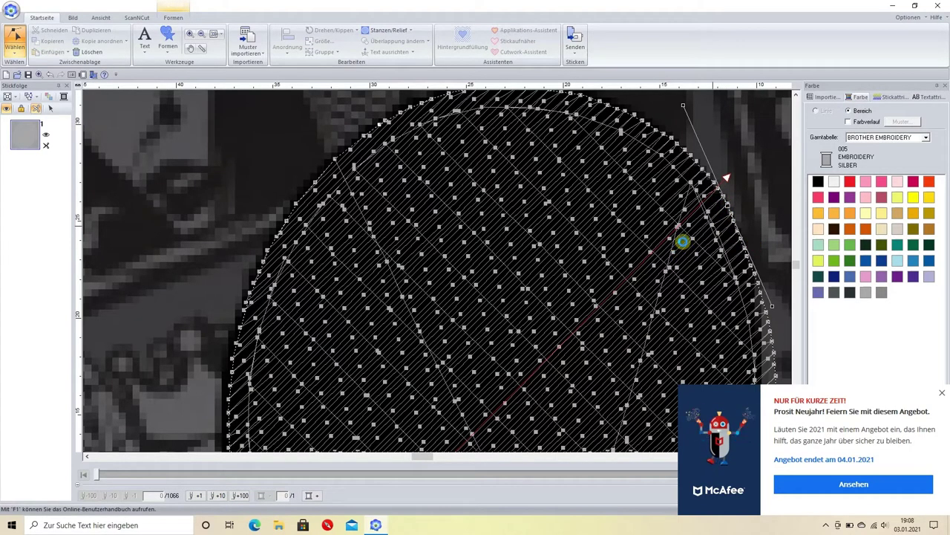
# - Dismiss the McAfee offer popup and pull the upper curve handle of the ear shape's lower-right point inward
pyautogui.scroll(-10, 683, 240)
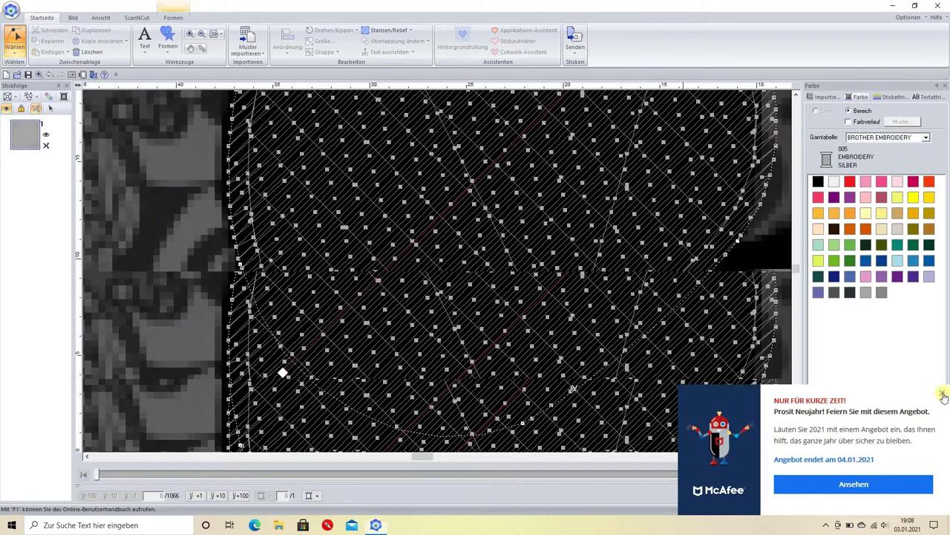
pyautogui.click(943, 395)
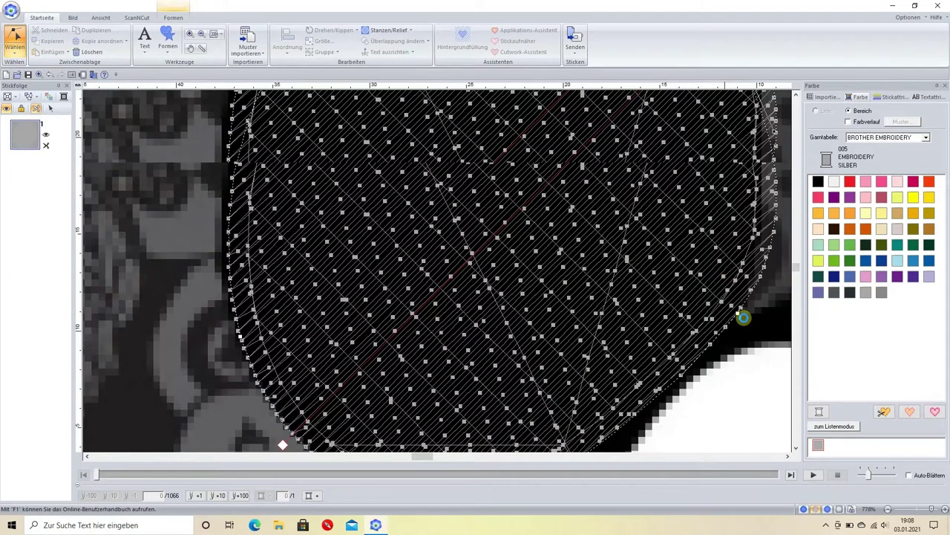
pyautogui.click(787, 456)
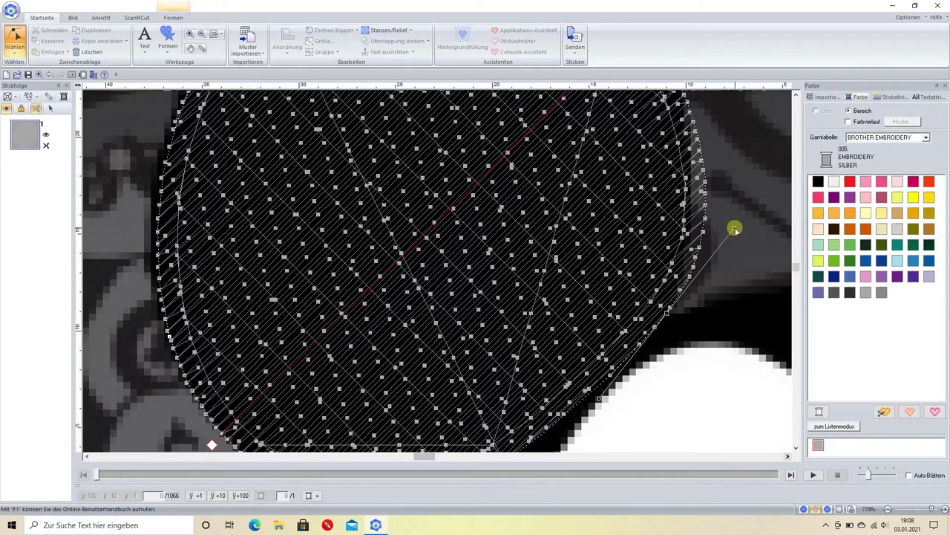
pyautogui.click(734, 230)
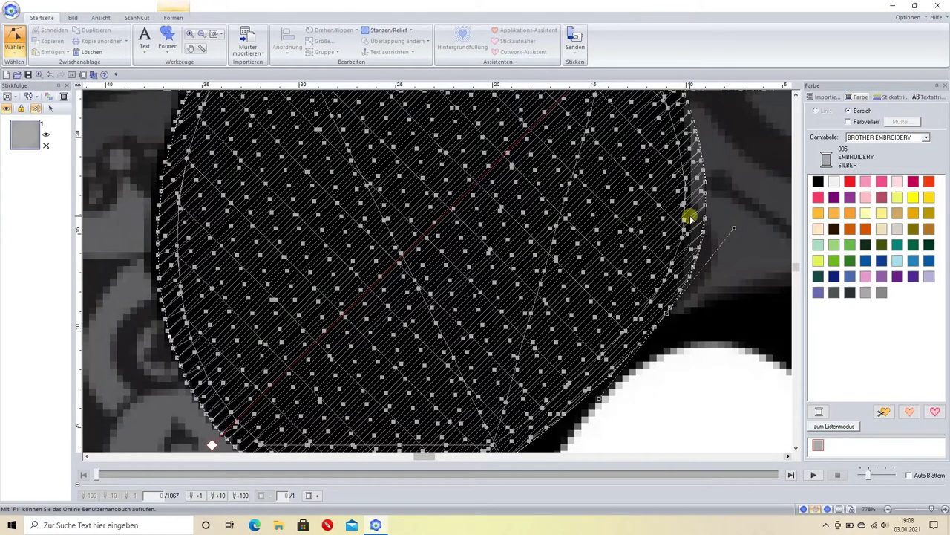
# - Convert the ear shape's lower-right point to a vertex point, then fit its two handles and position to the ear's corner
pyautogui.rightClick(665, 313)
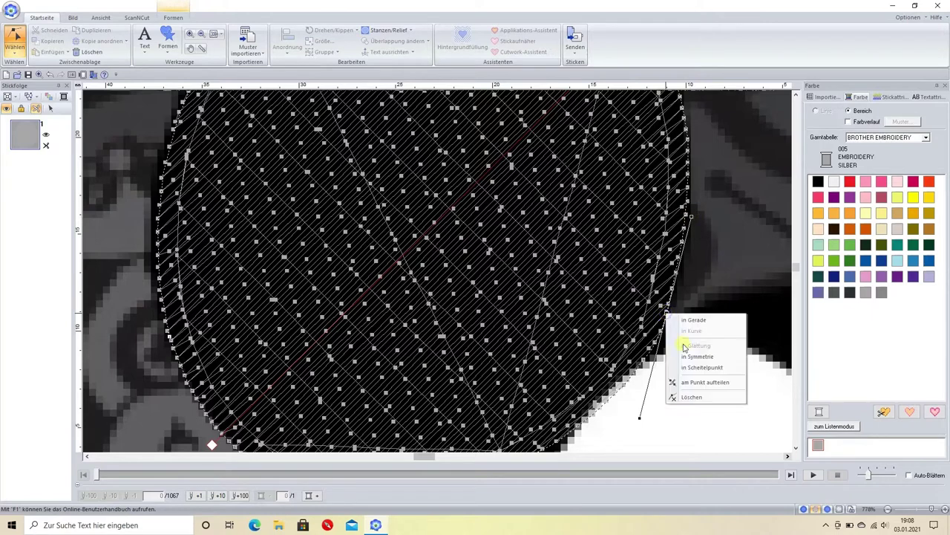
pyautogui.click(695, 365)
pyautogui.moveTo(640, 419); pyautogui.dragTo(639, 418)
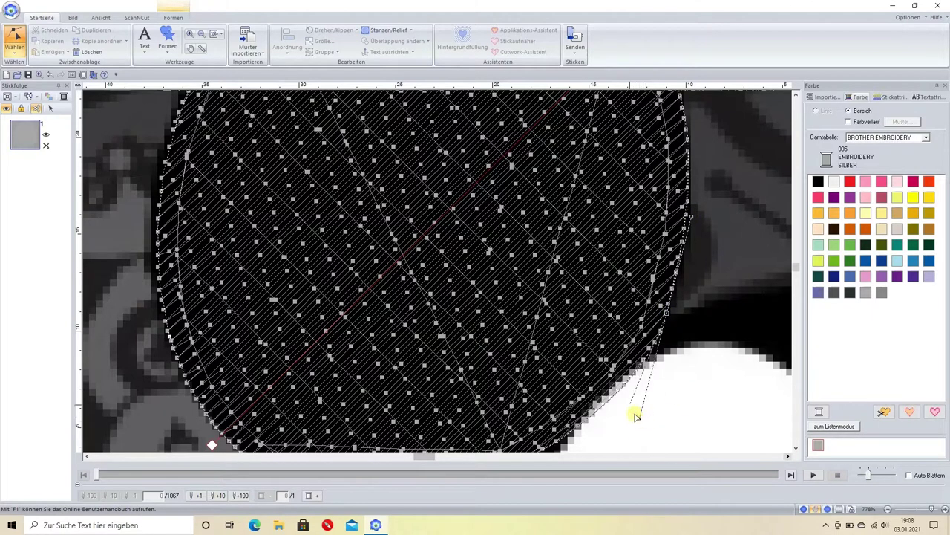
pyautogui.click(609, 309)
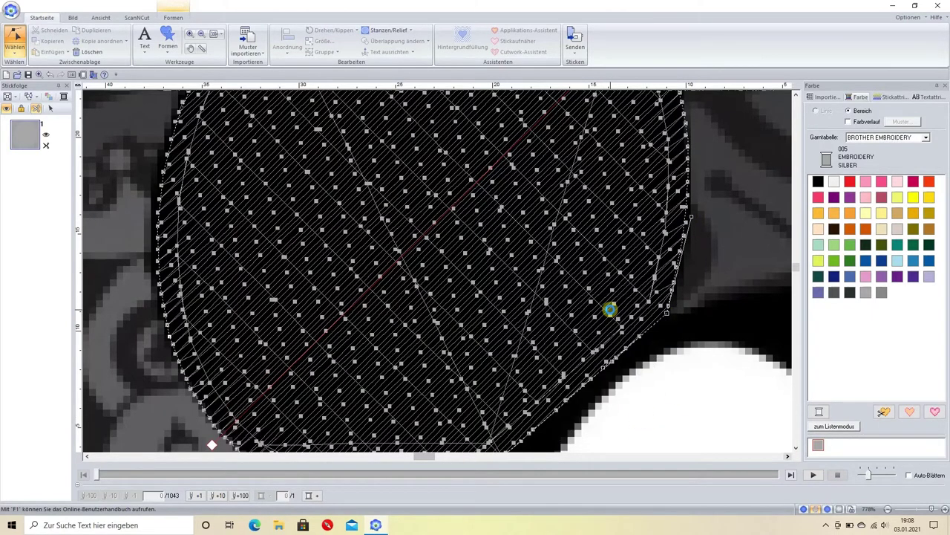
pyautogui.moveTo(697, 232); pyautogui.dragTo(699, 242)
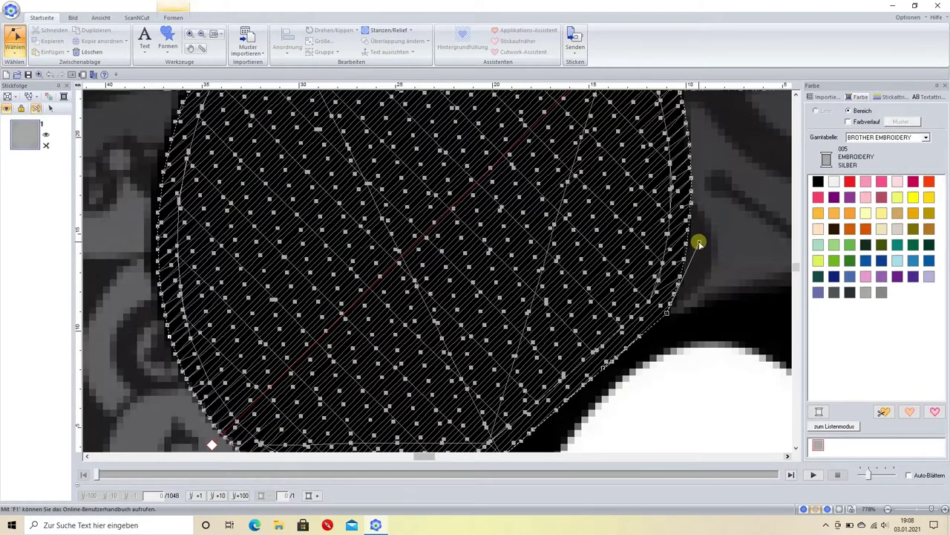
pyautogui.moveTo(668, 315); pyautogui.dragTo(666, 320)
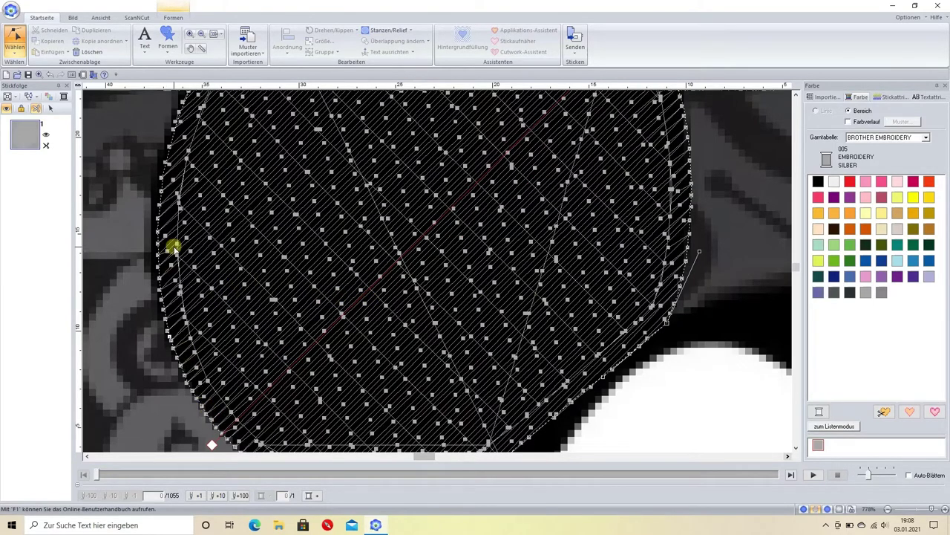
# - Shift the ear shape's lower-left point slightly up and lengthen the bottom point's curve handle to round the lower edge
pyautogui.scroll(-1, 391, 295)
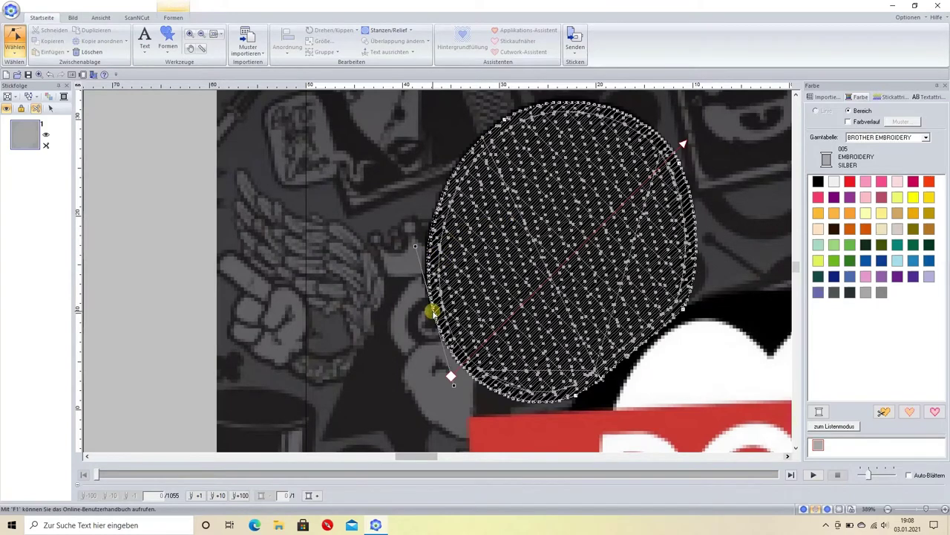
pyautogui.moveTo(434, 314); pyautogui.dragTo(433, 310)
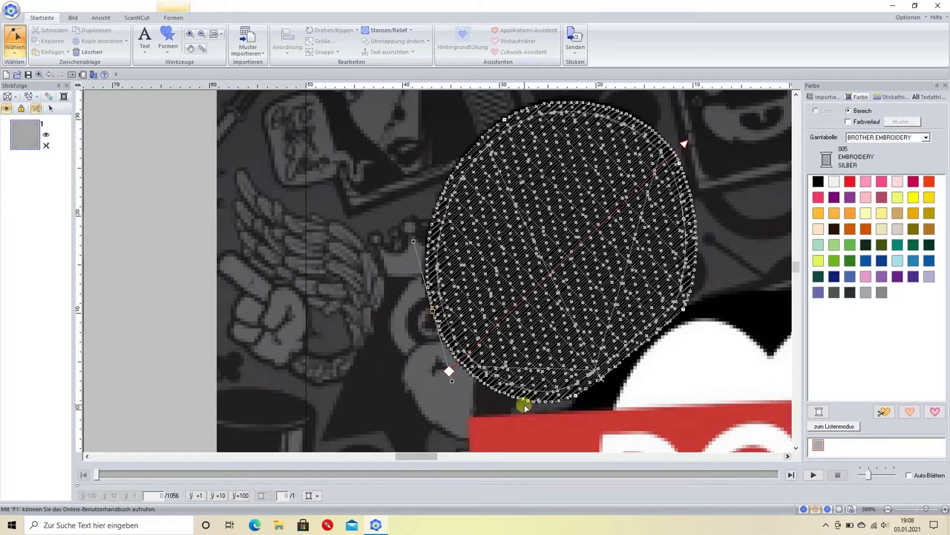
pyautogui.scroll(1, 547, 400)
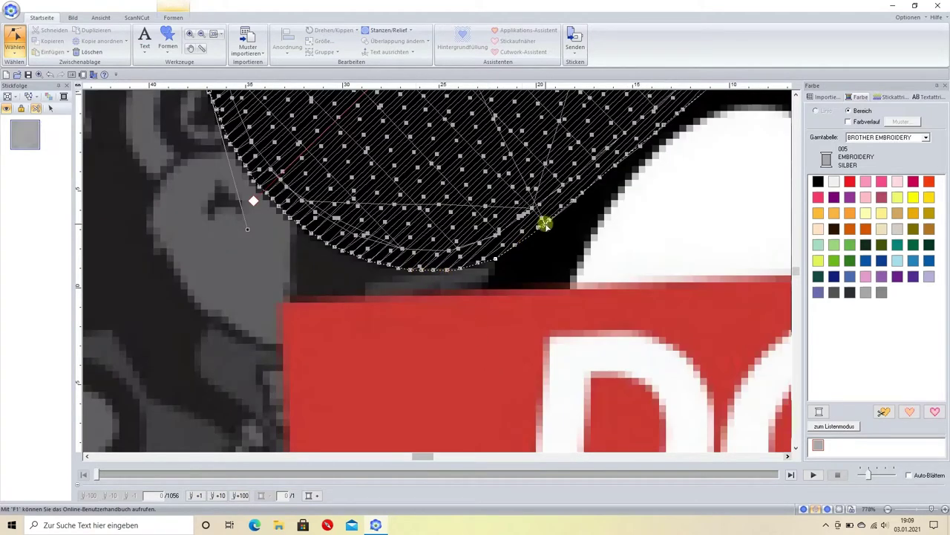
pyautogui.click(545, 223)
pyautogui.moveTo(520, 242); pyautogui.dragTo(496, 259)
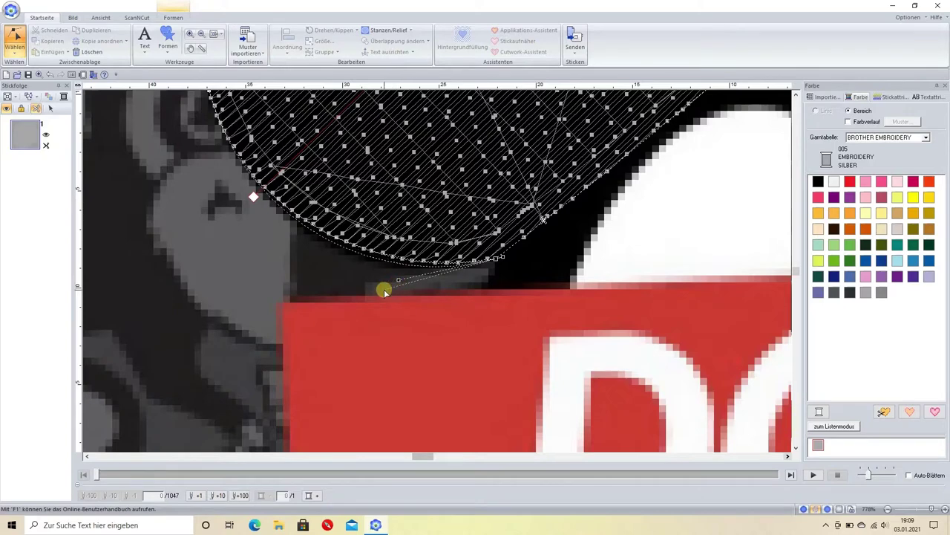
pyautogui.click(383, 288)
pyautogui.moveTo(394, 280); pyautogui.dragTo(420, 277)
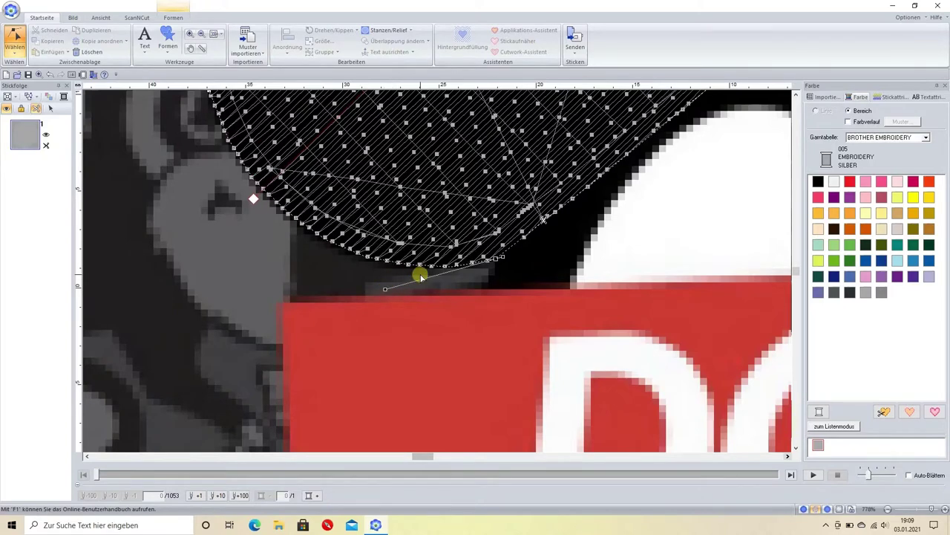
pyautogui.scroll(-2, 420, 276)
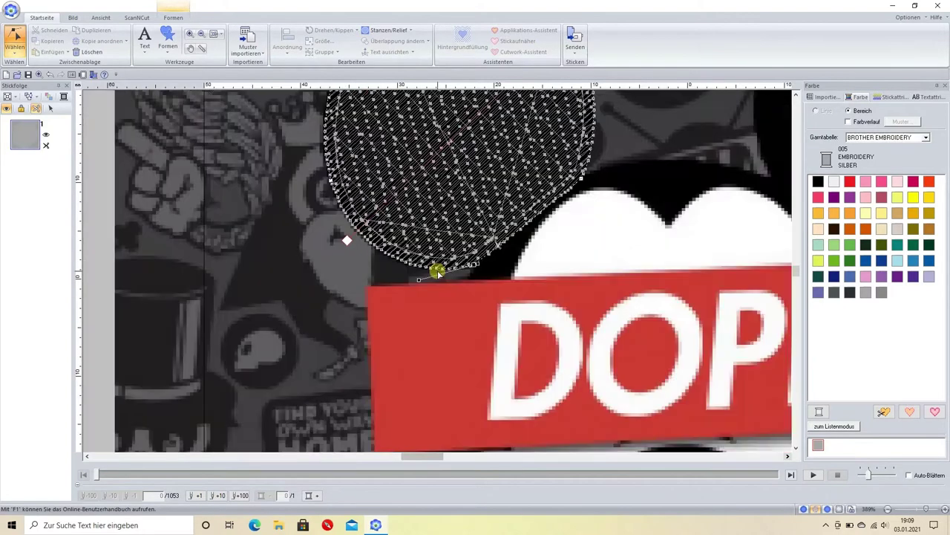
pyautogui.scroll(-1, 438, 274)
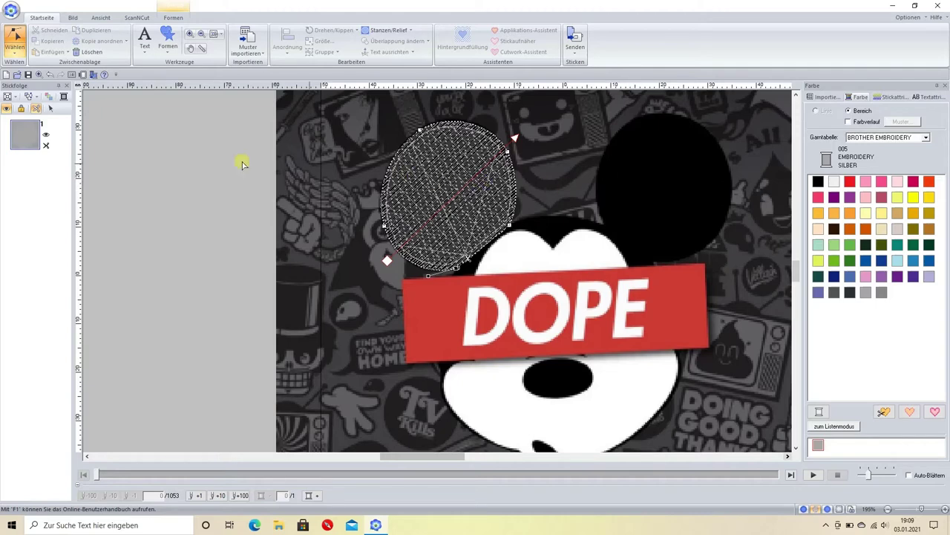
# - Select the whole left ear shape, duplicate it and move the copy onto the mouse's right ear
pyautogui.click(15, 50)
pyautogui.click(14, 78)
pyautogui.click(27, 134)
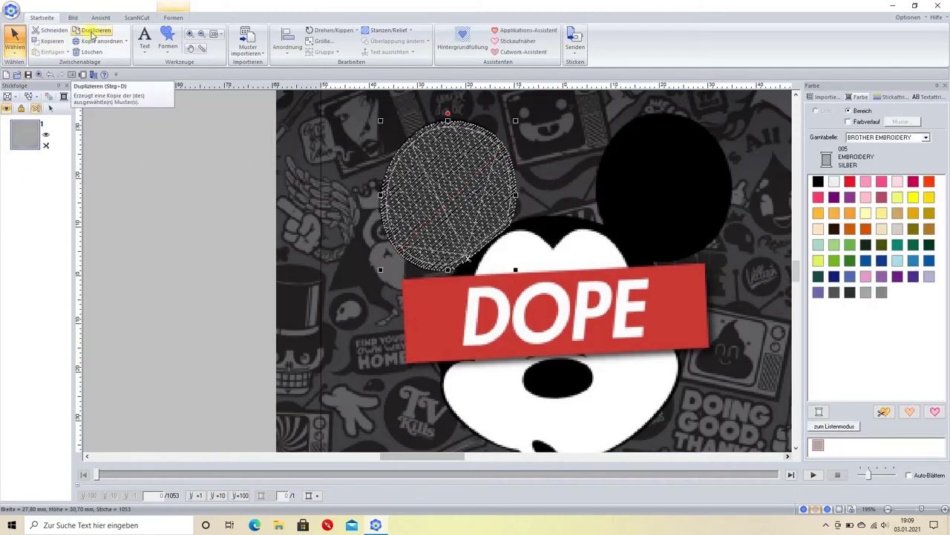
pyautogui.click(92, 34)
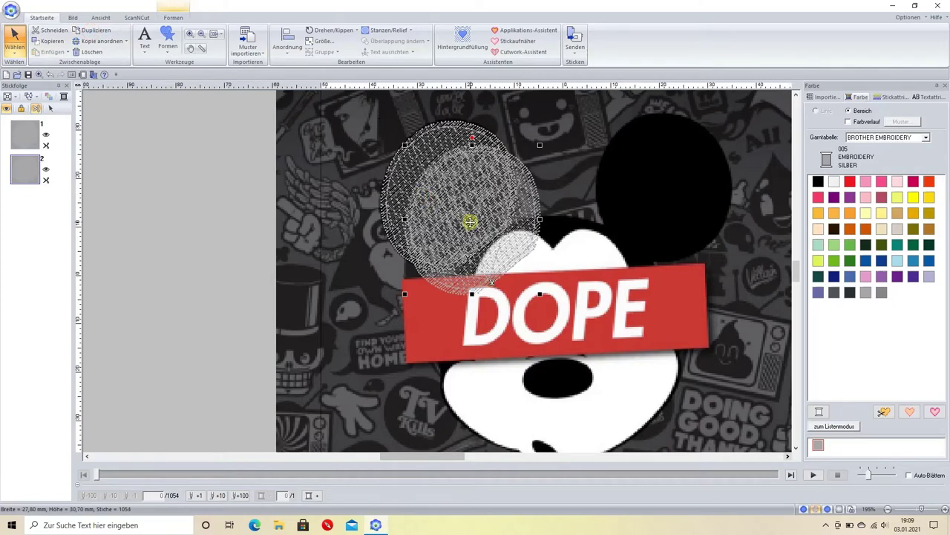
pyautogui.moveTo(471, 219); pyautogui.dragTo(645, 187)
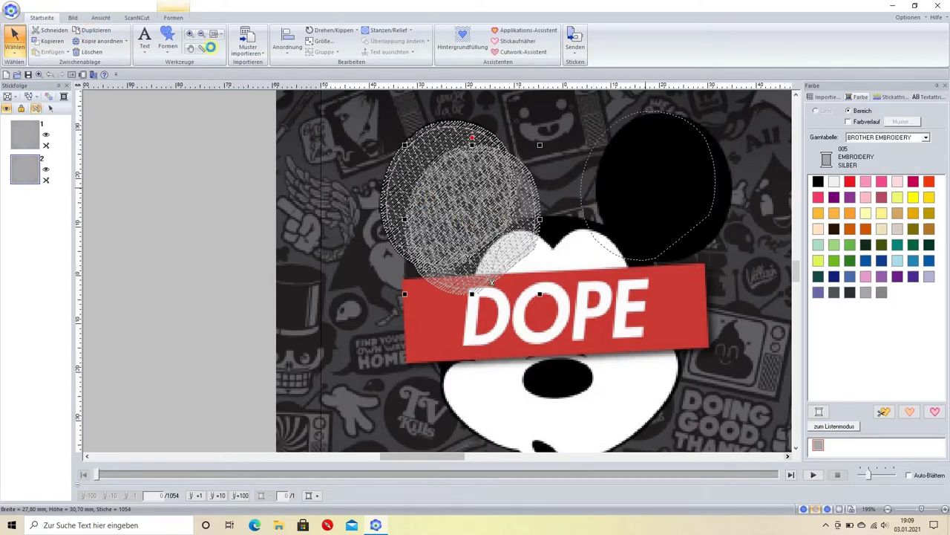
# - Flip the copied ear shape horizontally and align it over the black right ear
pyautogui.click(290, 47)
pyautogui.click(318, 32)
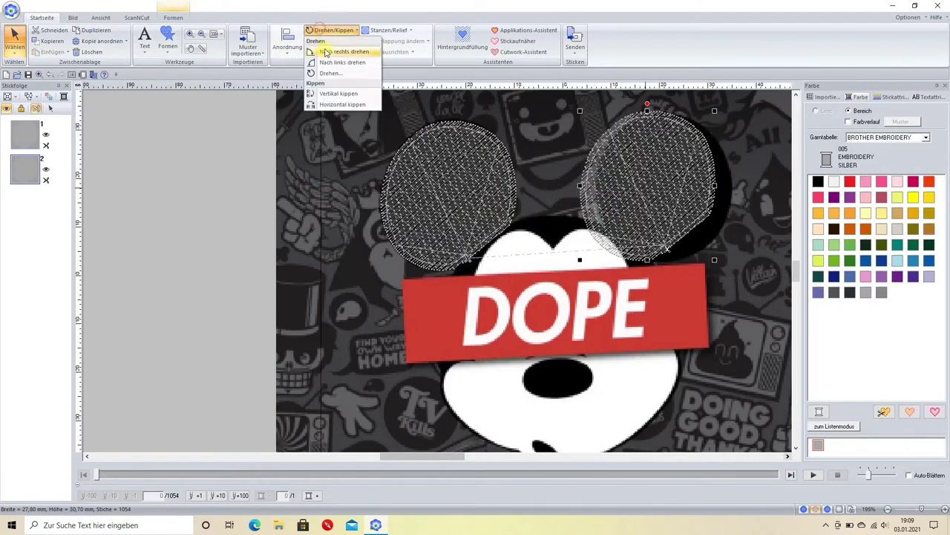
pyautogui.click(328, 104)
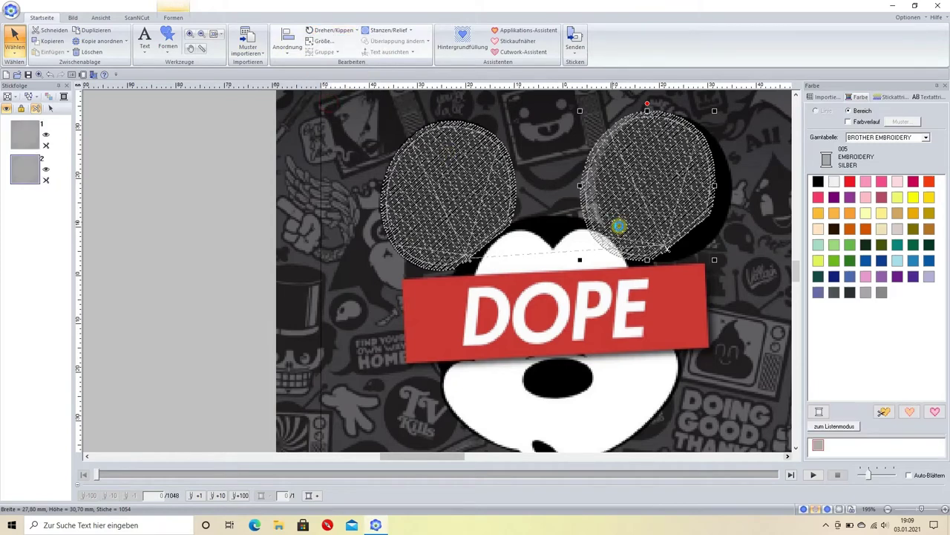
pyautogui.moveTo(619, 225); pyautogui.dragTo(656, 206)
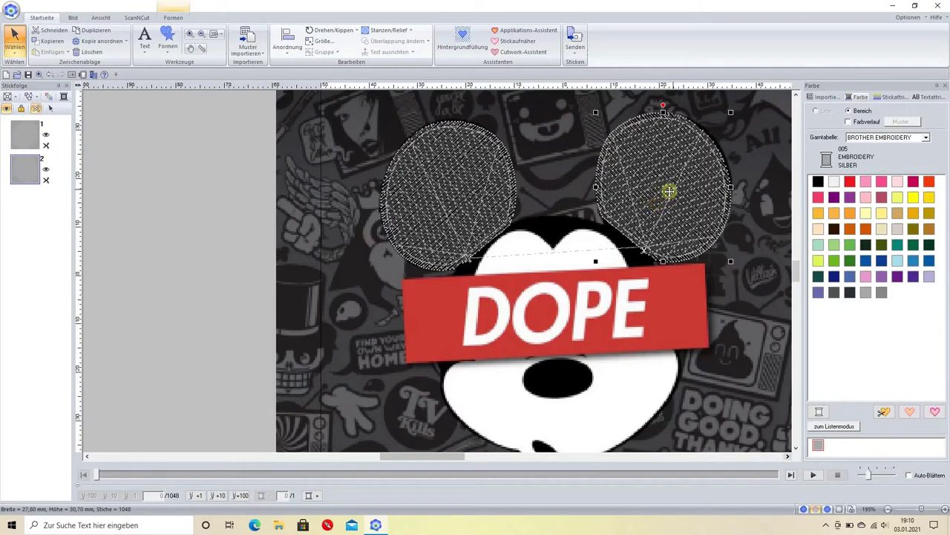
# - Edit the right ear shape's points, moving the upper-right one outward and fitting the upper-left one and its handles to the ear's edge
pyautogui.click(15, 46)
pyautogui.click(35, 79)
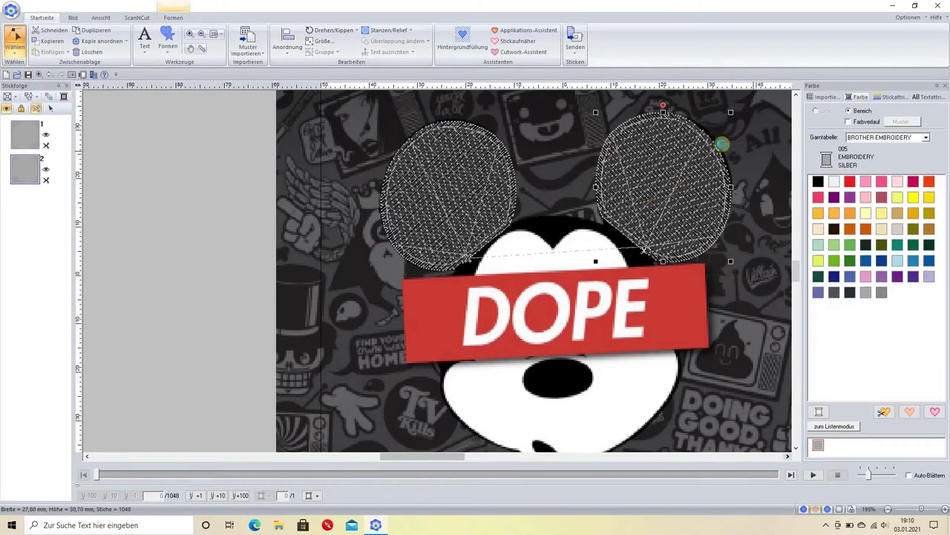
pyautogui.scroll(1, 724, 175)
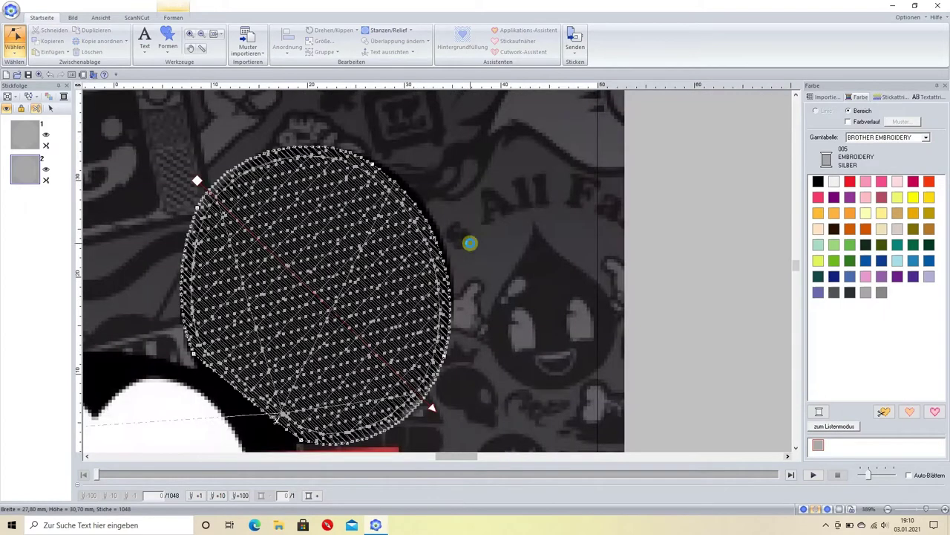
pyautogui.moveTo(380, 166); pyautogui.dragTo(382, 166)
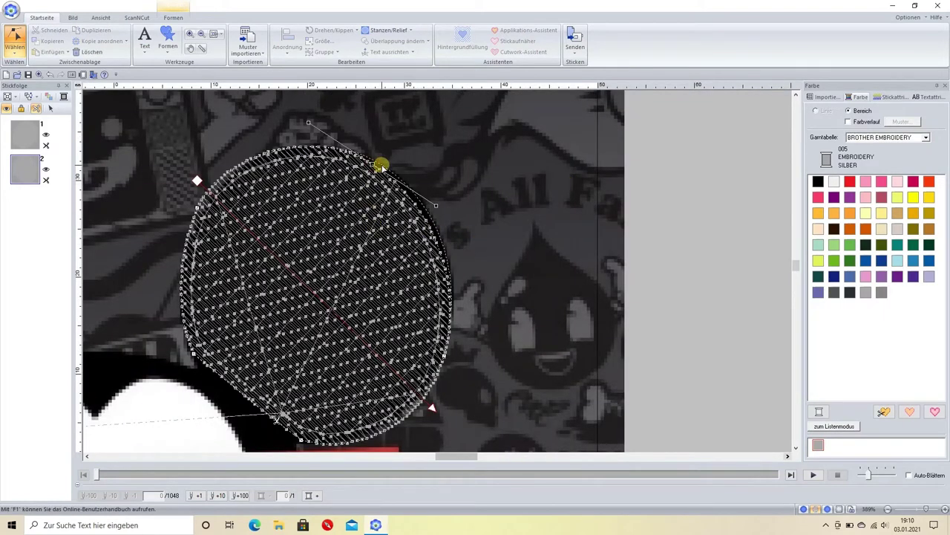
pyautogui.moveTo(197, 207); pyautogui.dragTo(203, 214)
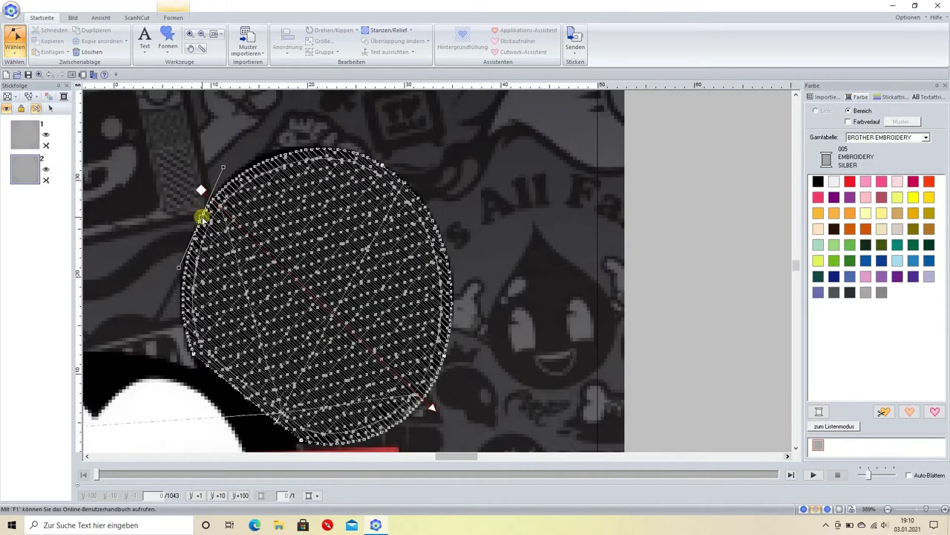
pyautogui.moveTo(223, 169); pyautogui.dragTo(219, 161)
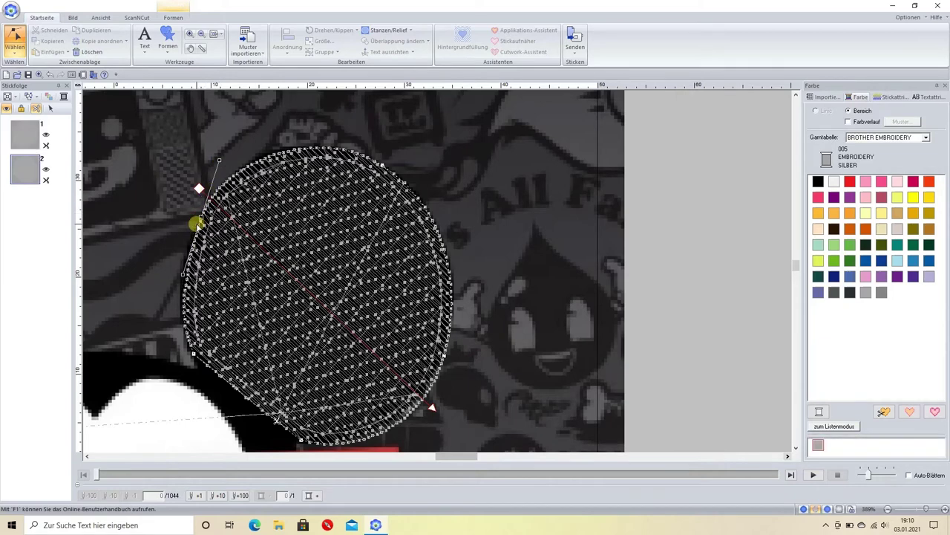
pyautogui.moveTo(198, 223); pyautogui.dragTo(219, 163)
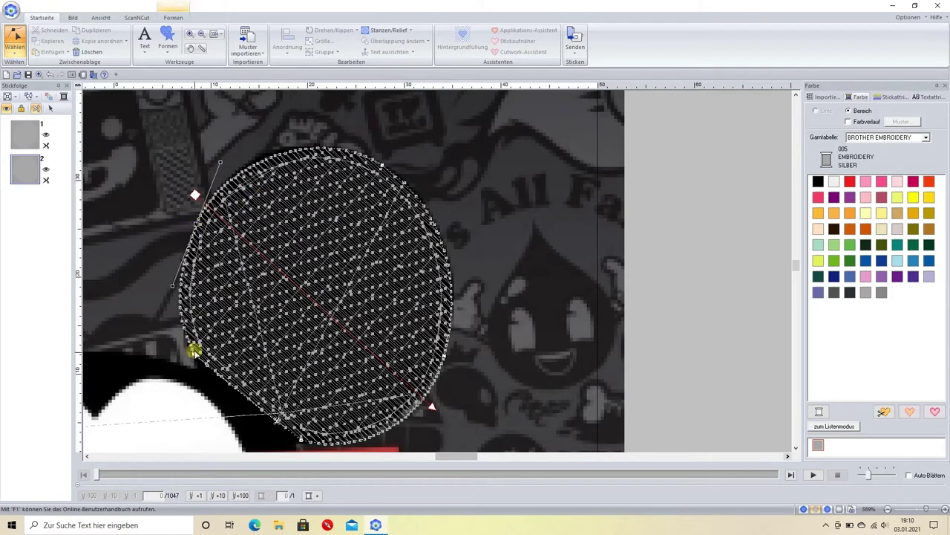
# - Move the right ear shape's lower-left point down to the ear's corner and adjust its upper curve handle along the edge
pyautogui.click(198, 363)
pyautogui.moveTo(202, 376); pyautogui.dragTo(198, 378)
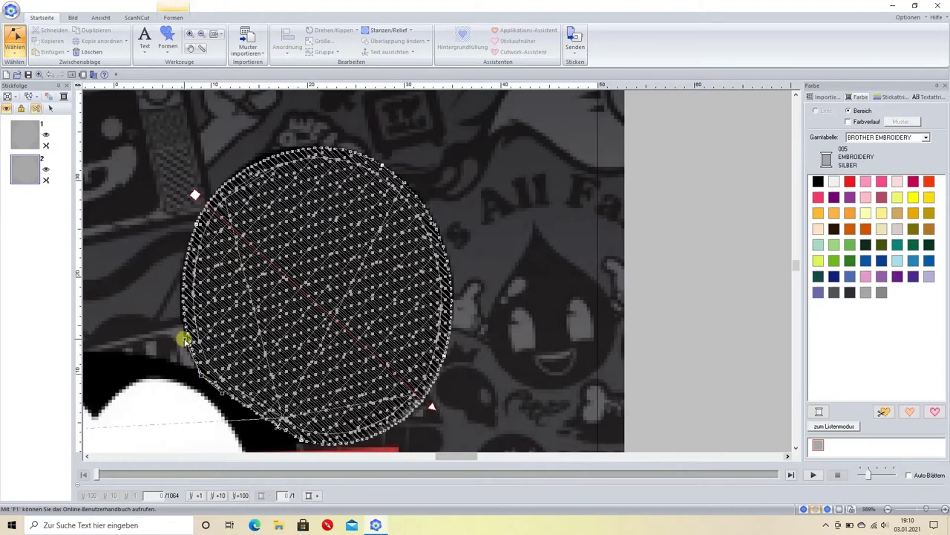
pyautogui.moveTo(178, 336); pyautogui.dragTo(179, 335)
# - Extend the right ear shape's upper-right curve handle outward and move its bottom point along the ear's lower edge, finishing with the shape deselected
pyautogui.click(383, 165)
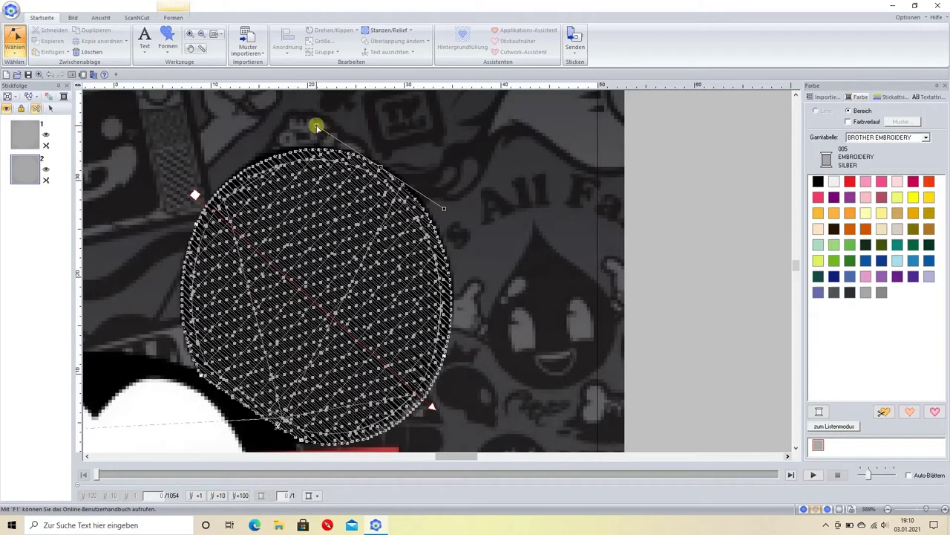
pyautogui.moveTo(317, 126); pyautogui.dragTo(312, 123)
pyautogui.scroll(-1, 396, 268)
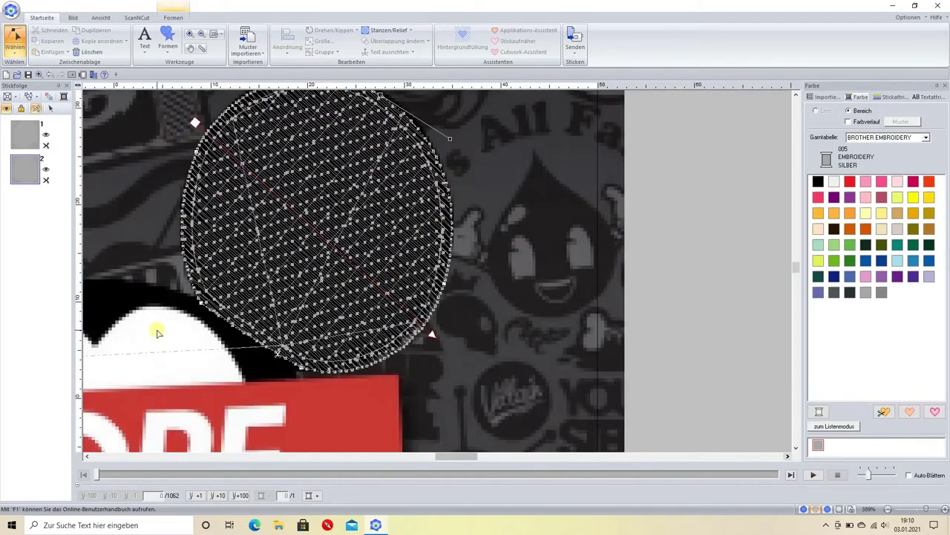
pyautogui.click(295, 364)
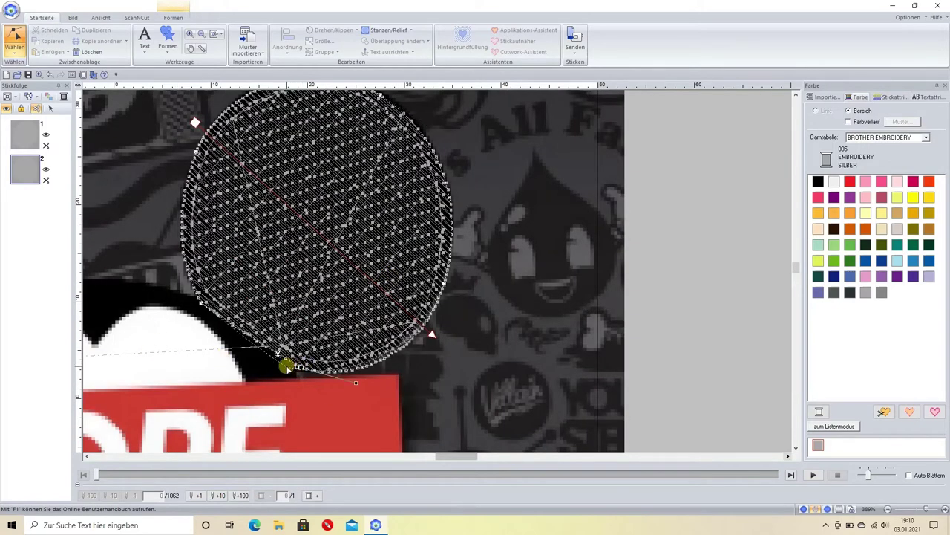
pyautogui.moveTo(286, 366); pyautogui.dragTo(286, 364)
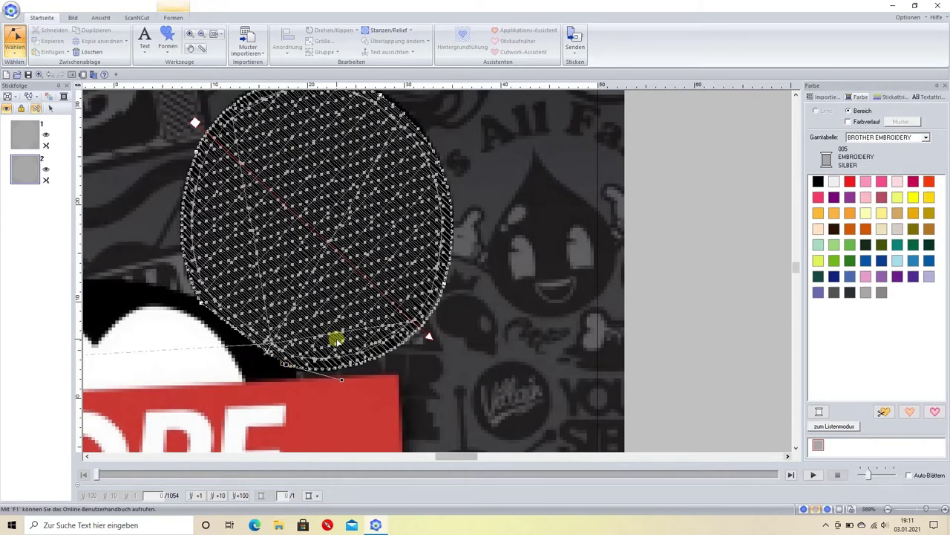
pyautogui.click(30, 207)
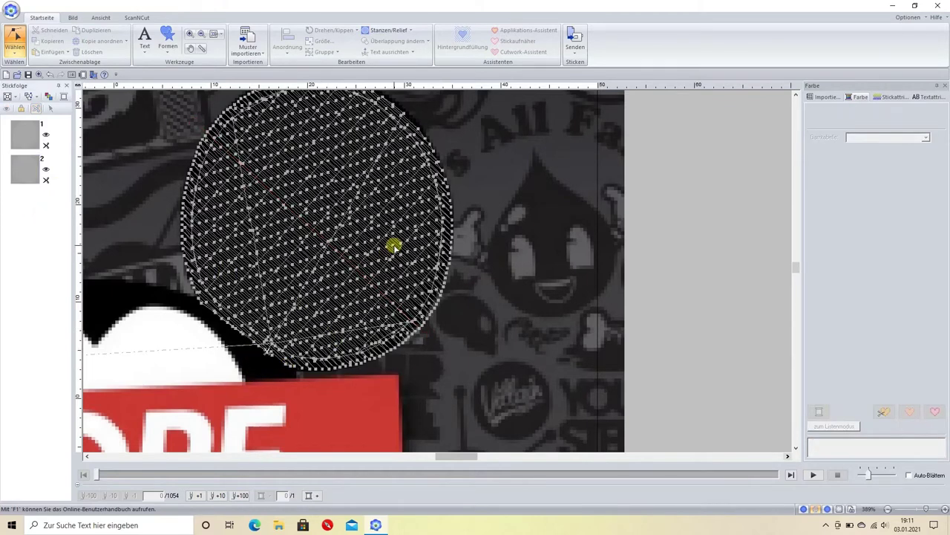
# - Check both ear shapes in the solid view (Durchgezogen) and return to the stitch view (Stich)
pyautogui.scroll(-1, 438, 271)
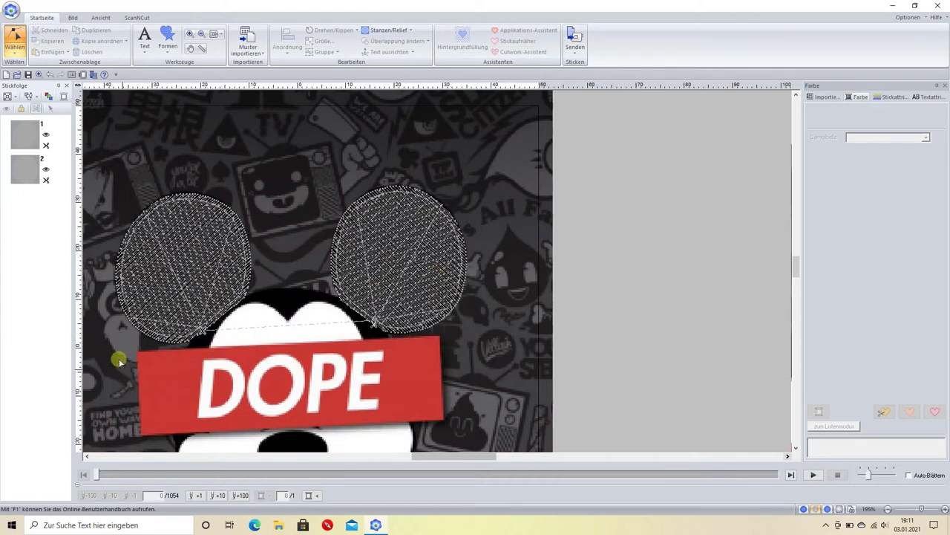
pyautogui.click(100, 17)
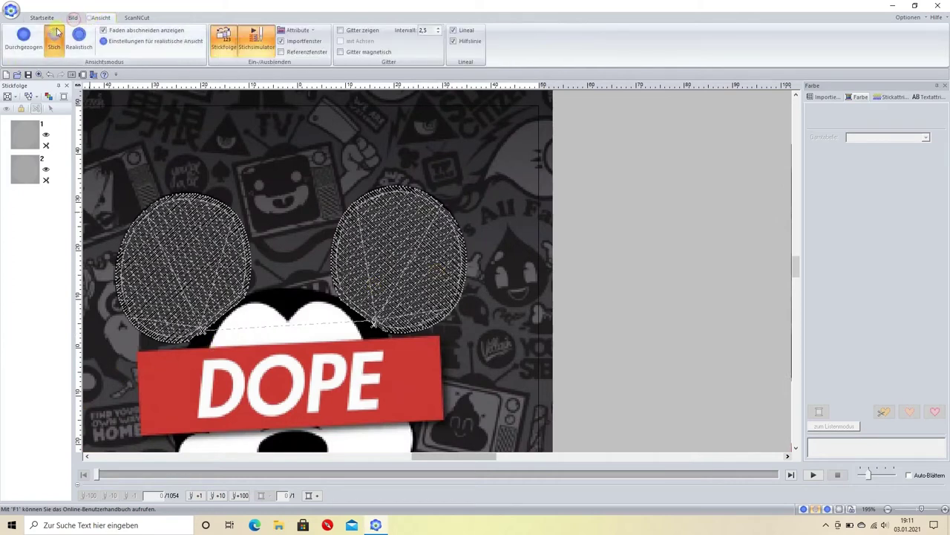
pyautogui.click(21, 45)
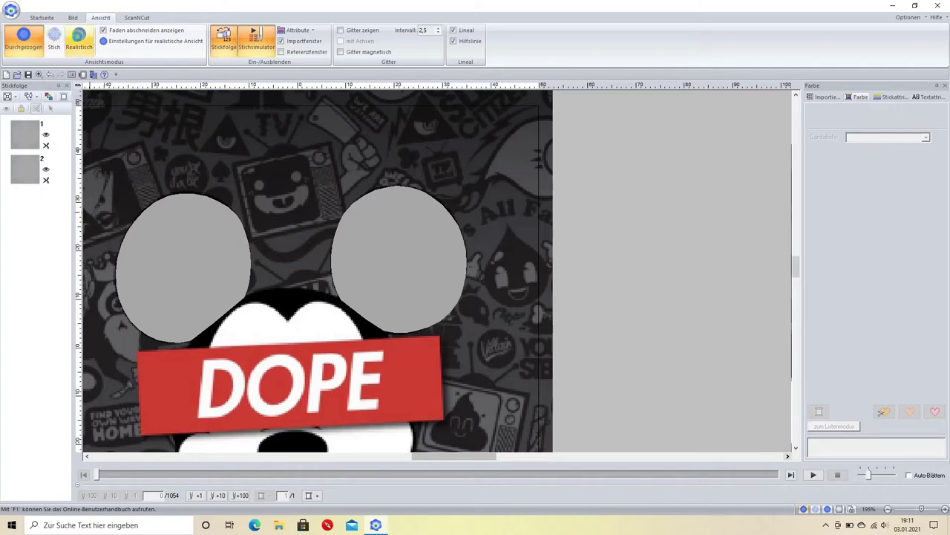
pyautogui.click(54, 38)
# - Select the left ear shape and move its bottom point slightly inward toward the head
pyautogui.scroll(-2, 259, 411)
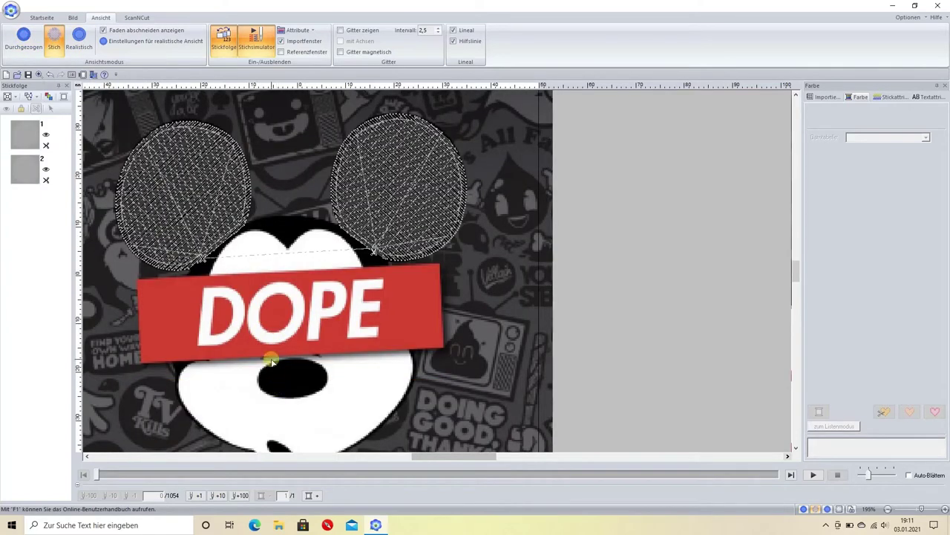
pyautogui.scroll(1, 282, 327)
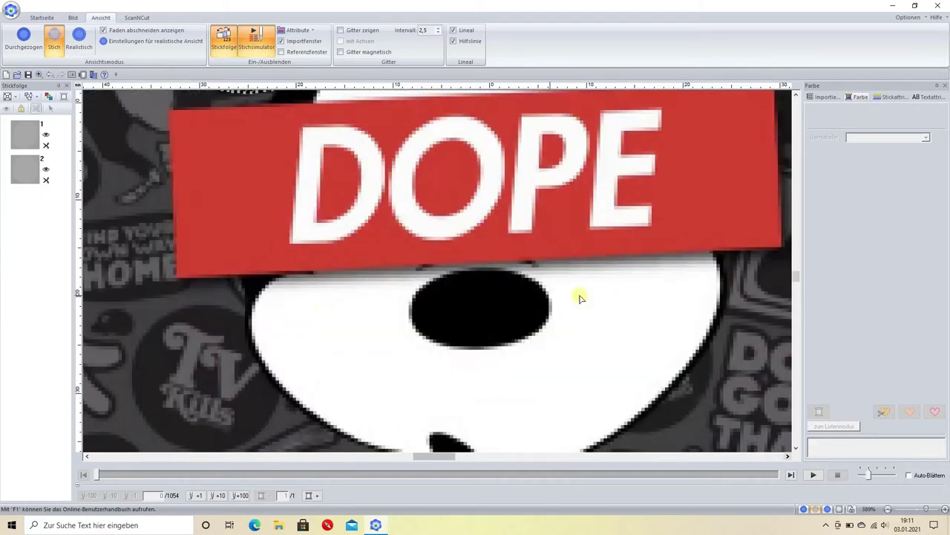
pyautogui.scroll(2, 587, 295)
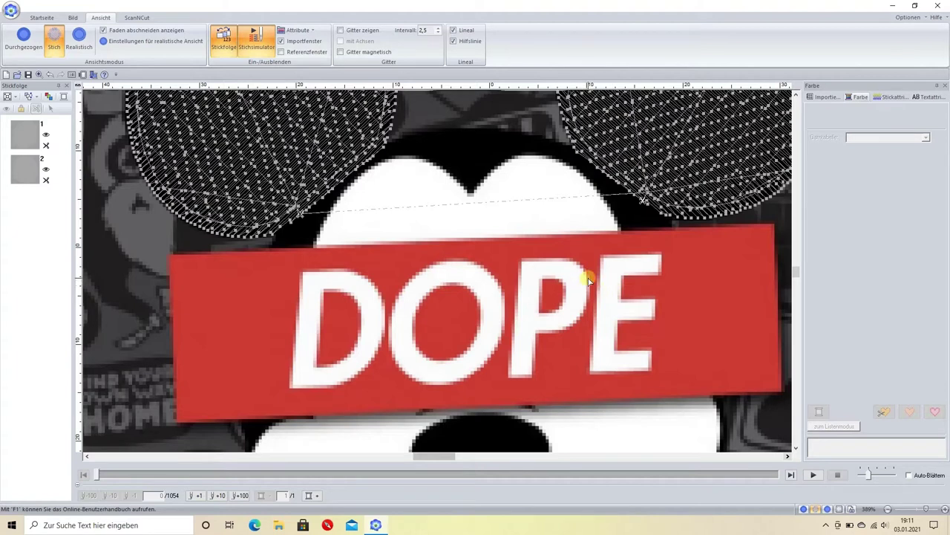
pyautogui.click(295, 224)
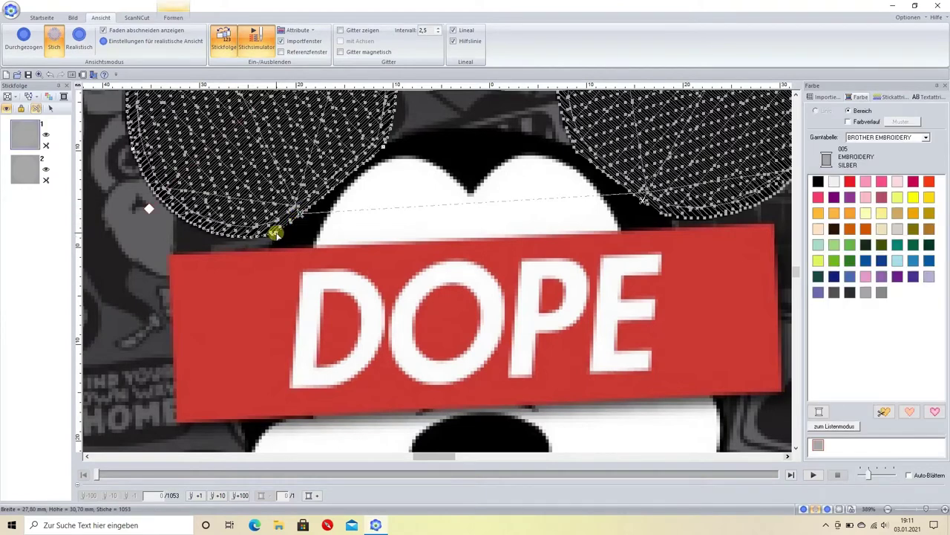
pyautogui.moveTo(275, 233); pyautogui.dragTo(283, 230)
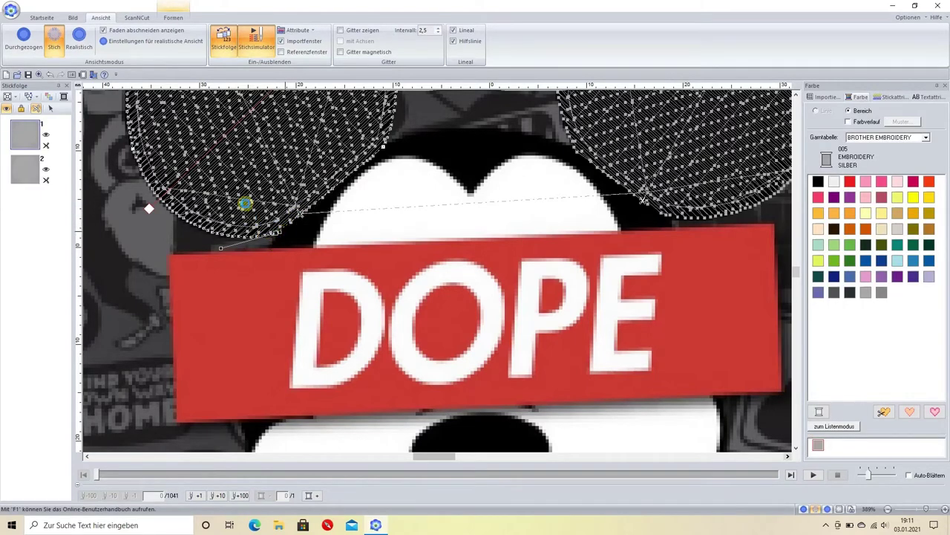
pyautogui.press('Right')
pyautogui.moveTo(285, 234); pyautogui.dragTo(282, 232)
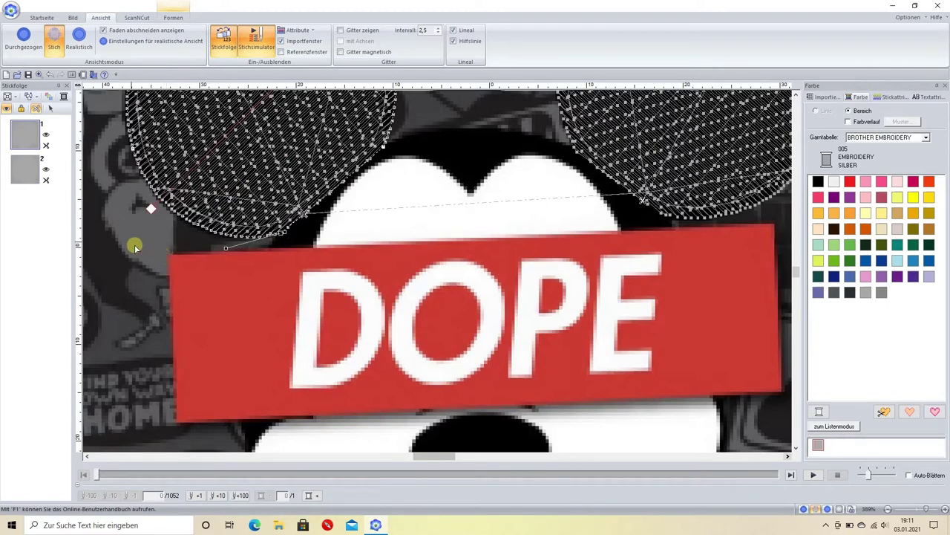
# - Draw a closed curved fill shape over the top of the head, from the left ear's base over the forehead to the right ear's base
pyautogui.click(42, 17)
pyautogui.click(168, 41)
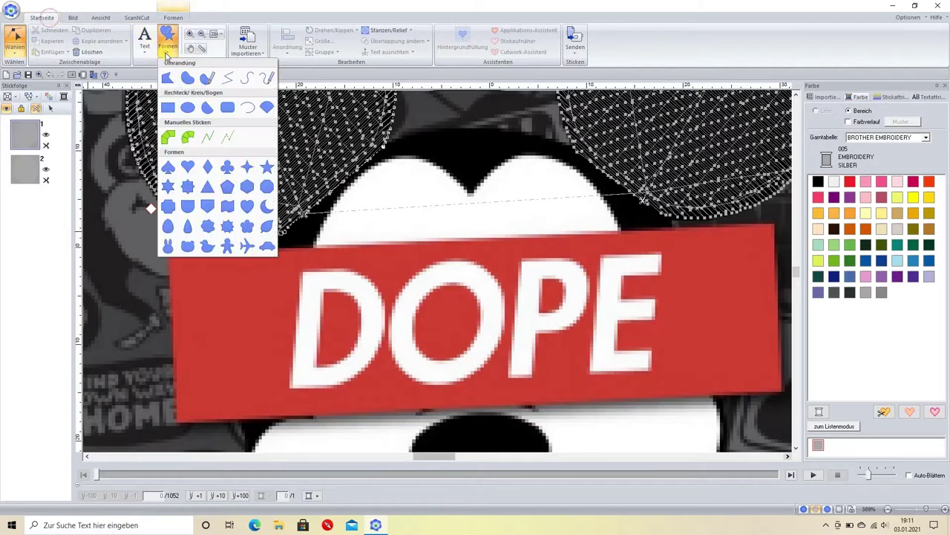
pyautogui.click(188, 78)
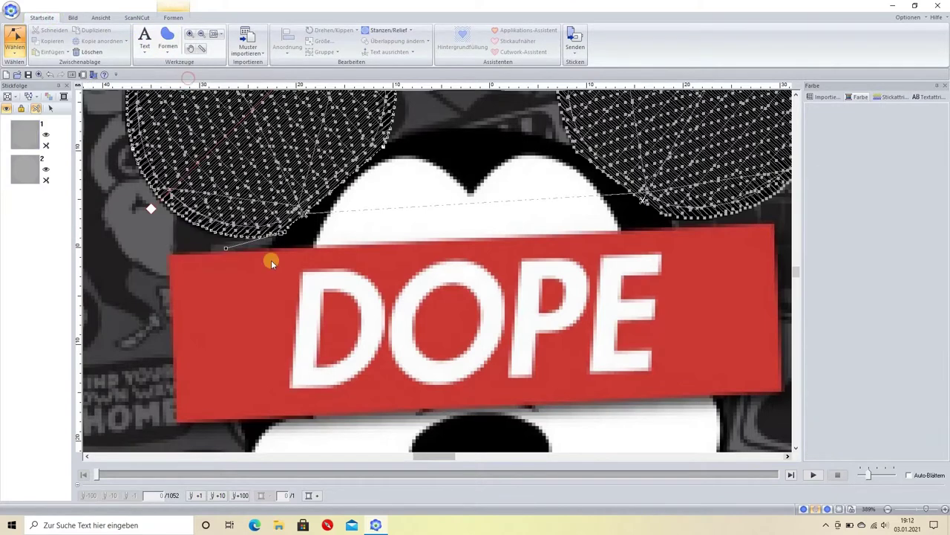
pyautogui.doubleClick(272, 256)
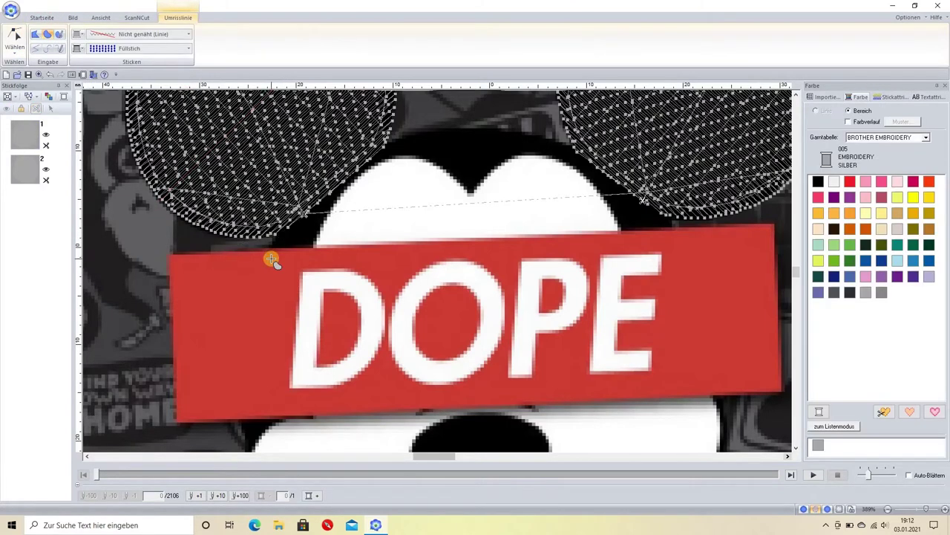
pyautogui.click(272, 257)
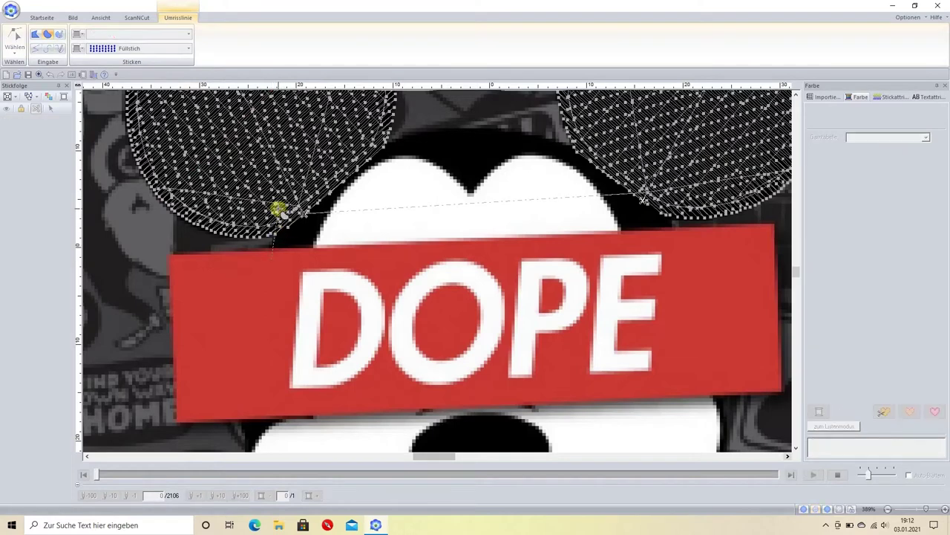
pyautogui.click(402, 138)
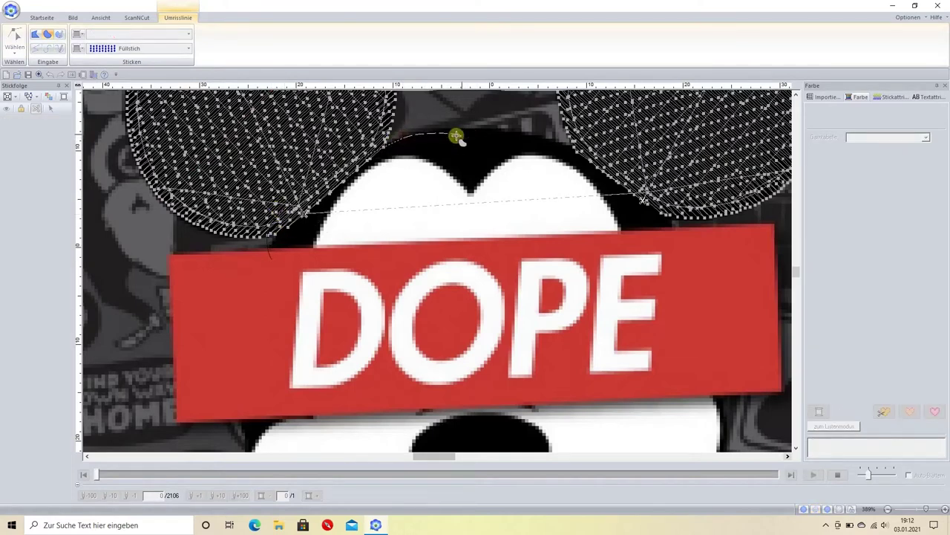
pyautogui.click(581, 148)
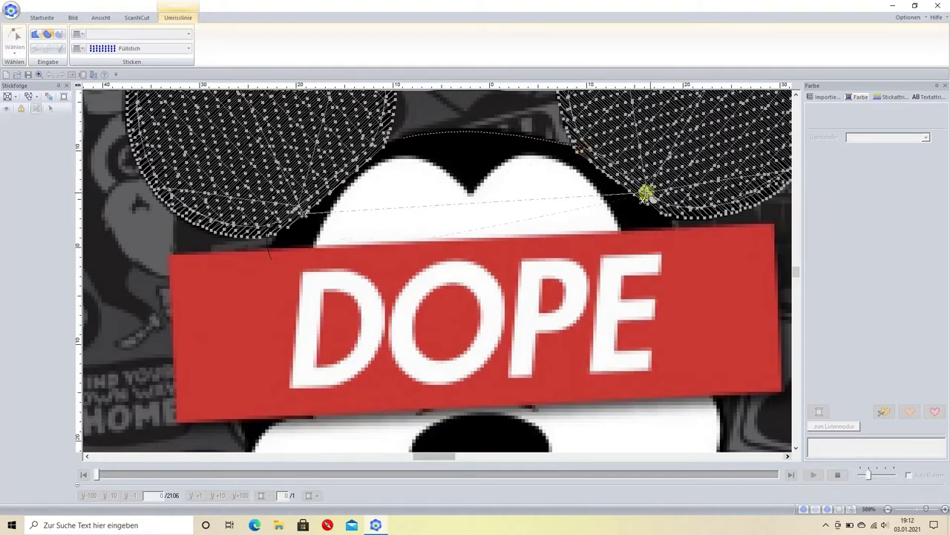
pyautogui.click(668, 209)
pyautogui.click(669, 208)
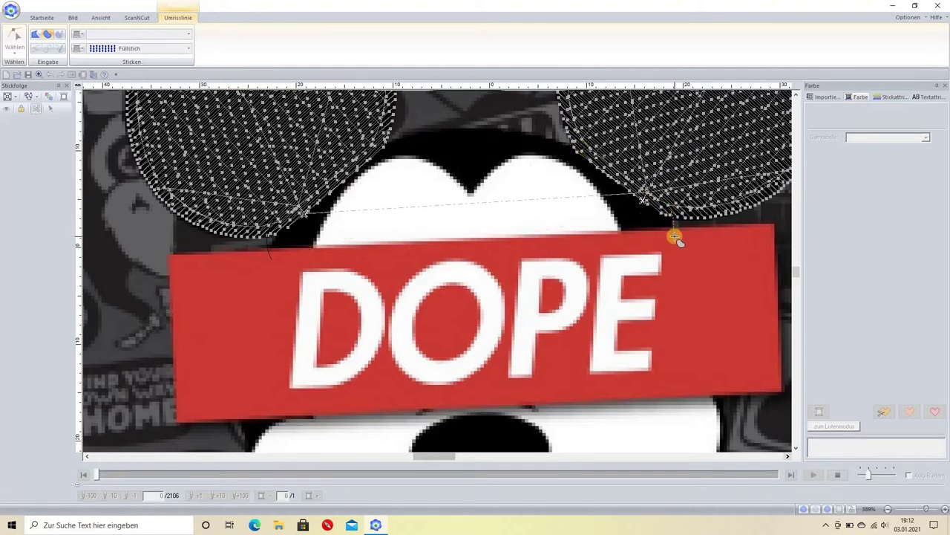
pyautogui.doubleClick(674, 236)
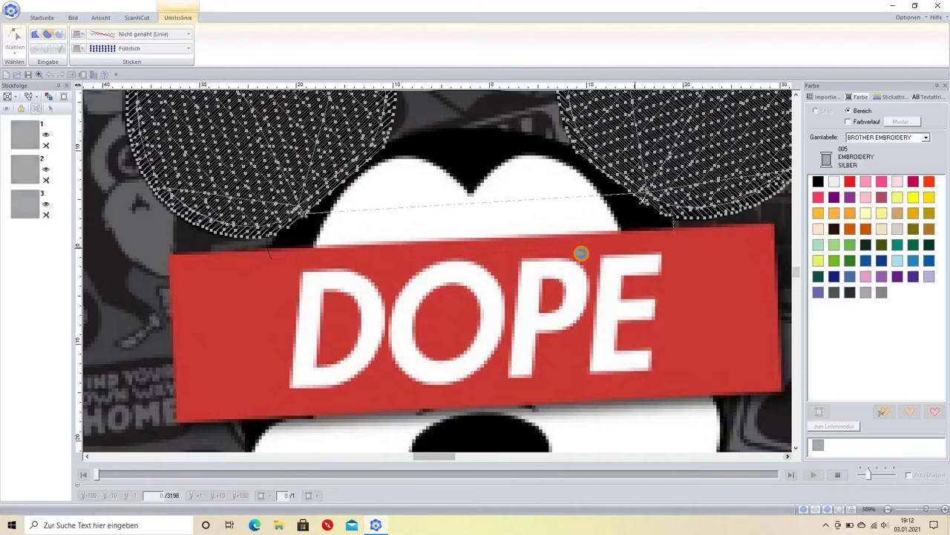
pyautogui.click(579, 252)
# - Convert the head shape's lower-right end point to a corner (in Scheitelpunkt), raise its lower handle and fit the point to the banner's upper edge
pyautogui.click(24, 202)
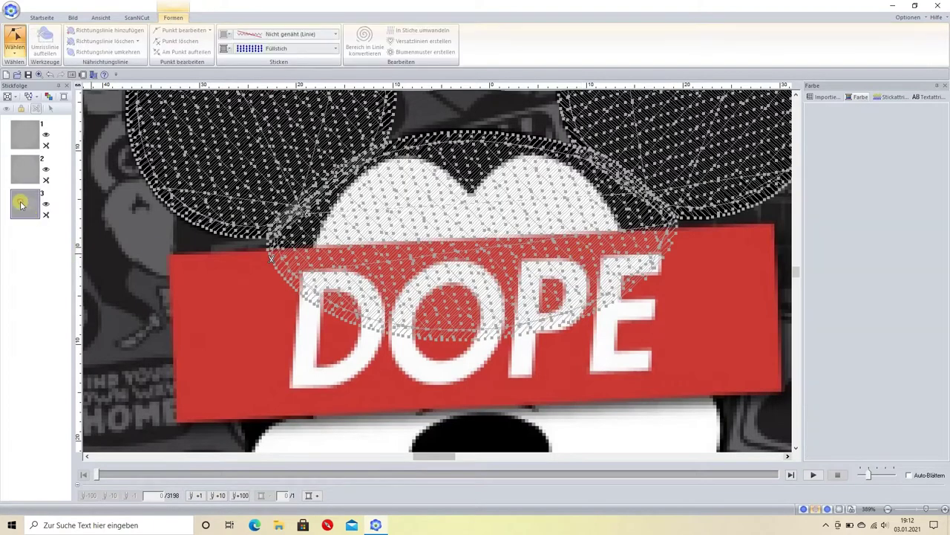
pyautogui.click(14, 45)
pyautogui.click(275, 248)
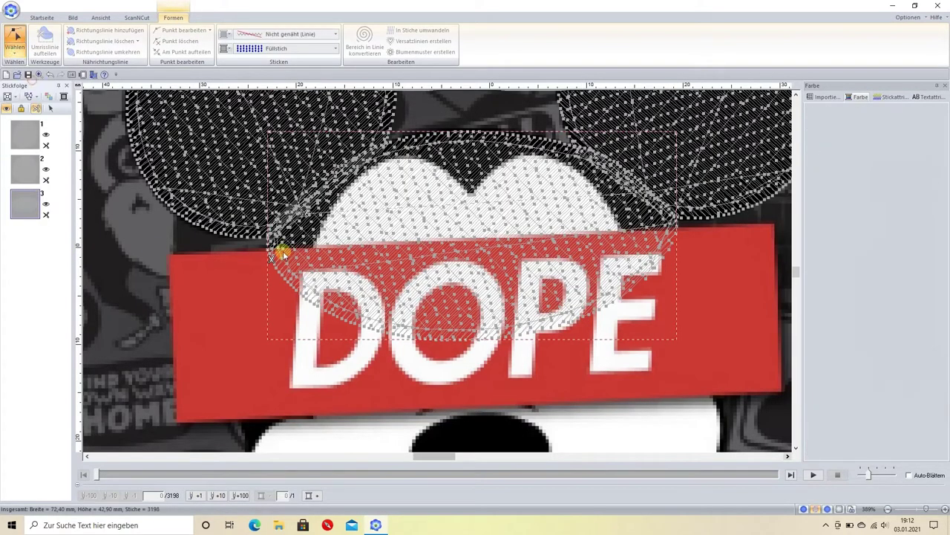
pyautogui.click(443, 294)
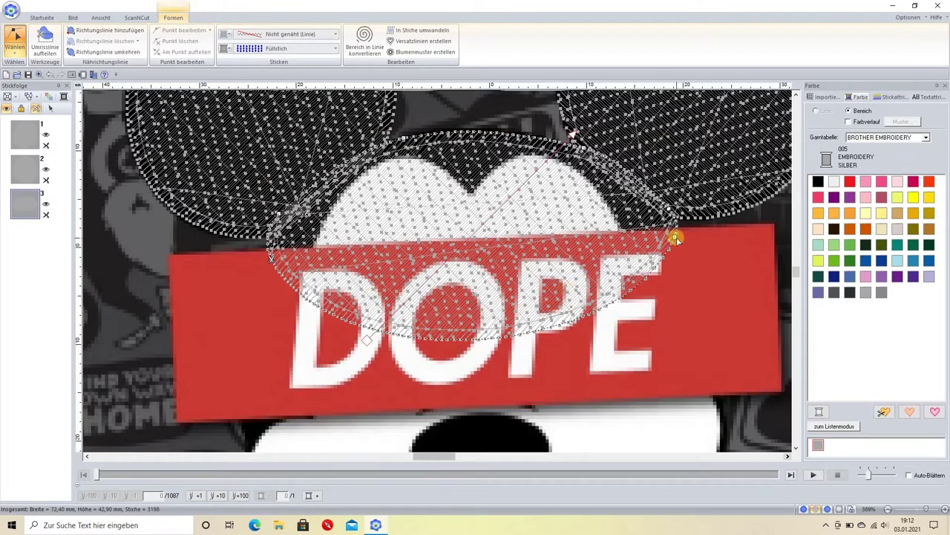
pyautogui.rightClick(675, 238)
pyautogui.click(700, 292)
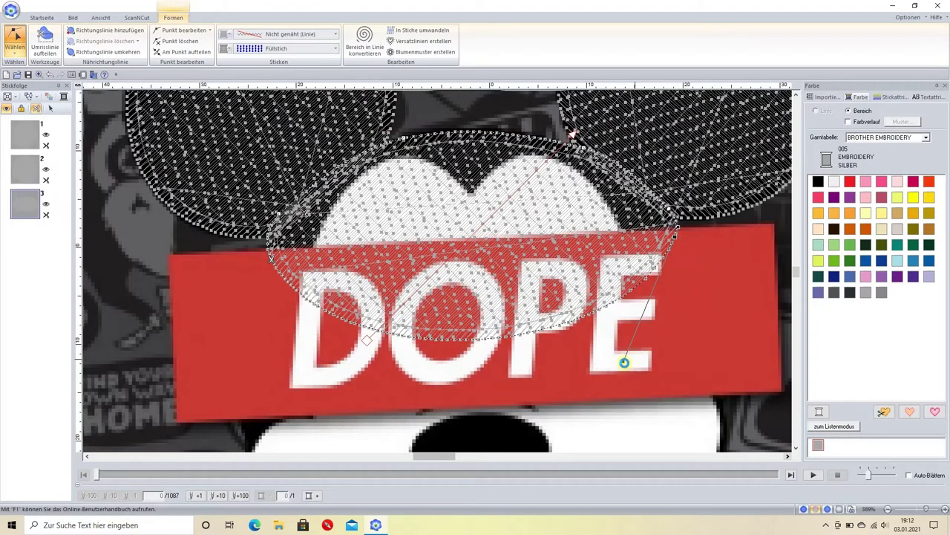
pyautogui.click(623, 361)
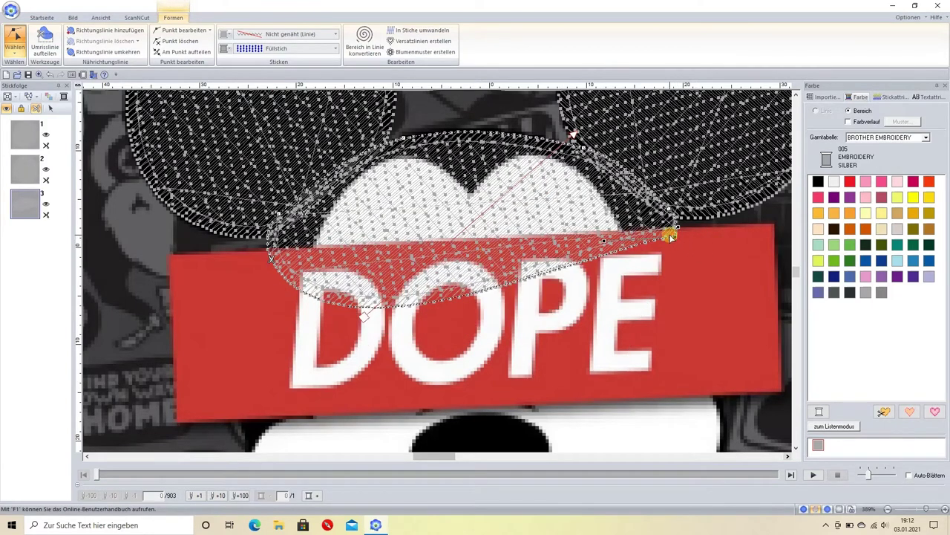
pyautogui.moveTo(674, 234); pyautogui.dragTo(676, 231)
# - Convert the head shape's lower-left end point to a corner (in Scheitelpunkt), flatten its curve along the banner's upper edge and raise the point slightly
pyautogui.rightClick(271, 260)
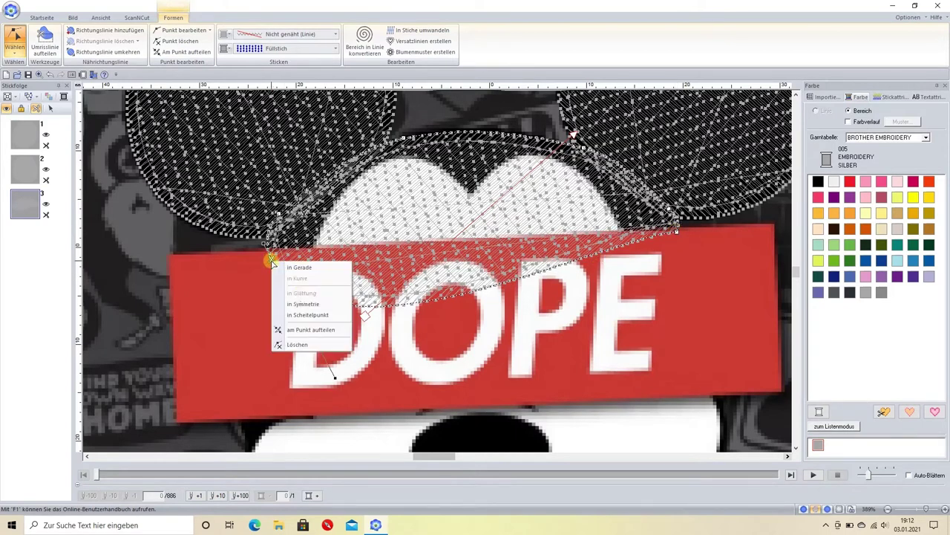
pyautogui.click(315, 317)
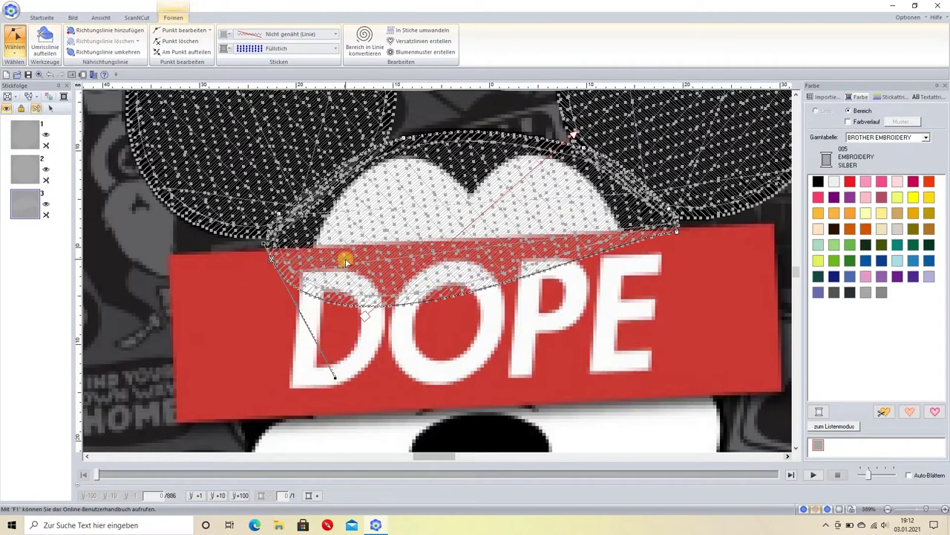
pyautogui.moveTo(334, 377); pyautogui.dragTo(346, 254)
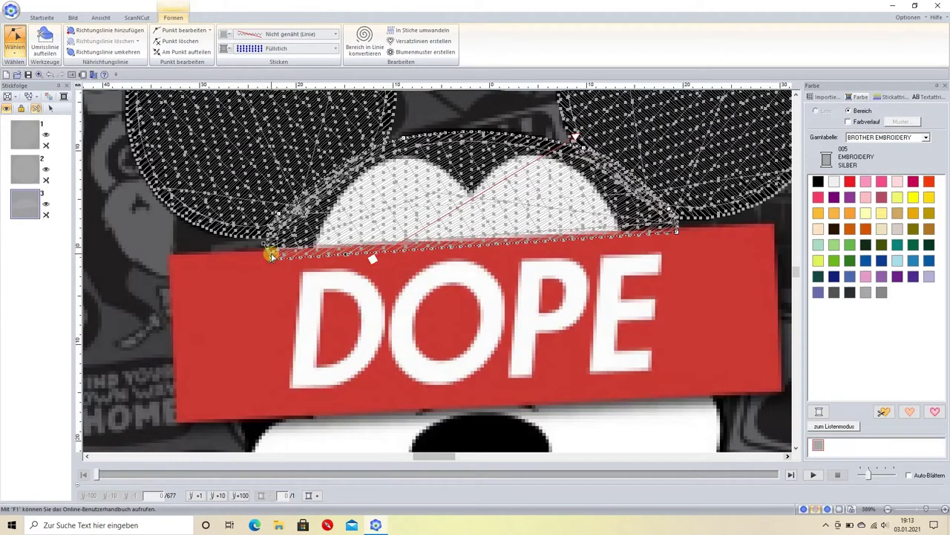
pyautogui.moveTo(271, 258); pyautogui.dragTo(271, 254)
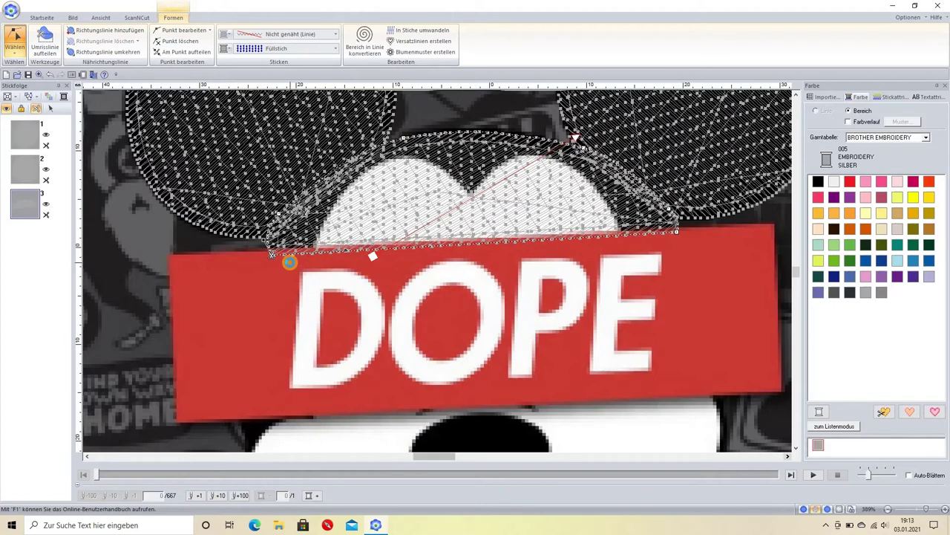
# - Adjust the curve handles and upper points of the head shape so its arc follows the forehead's black edge between the ears
pyautogui.scroll(1, 499, 130)
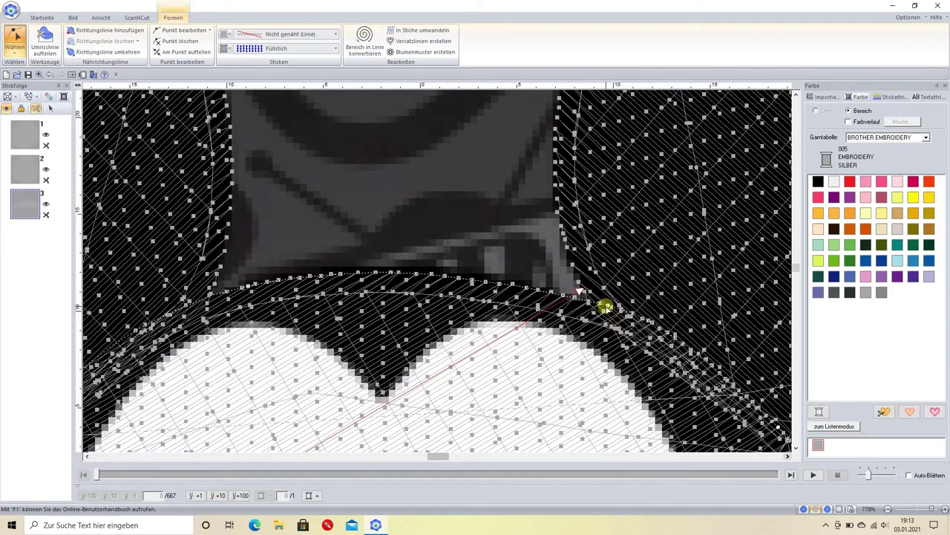
pyautogui.moveTo(605, 307); pyautogui.dragTo(493, 265)
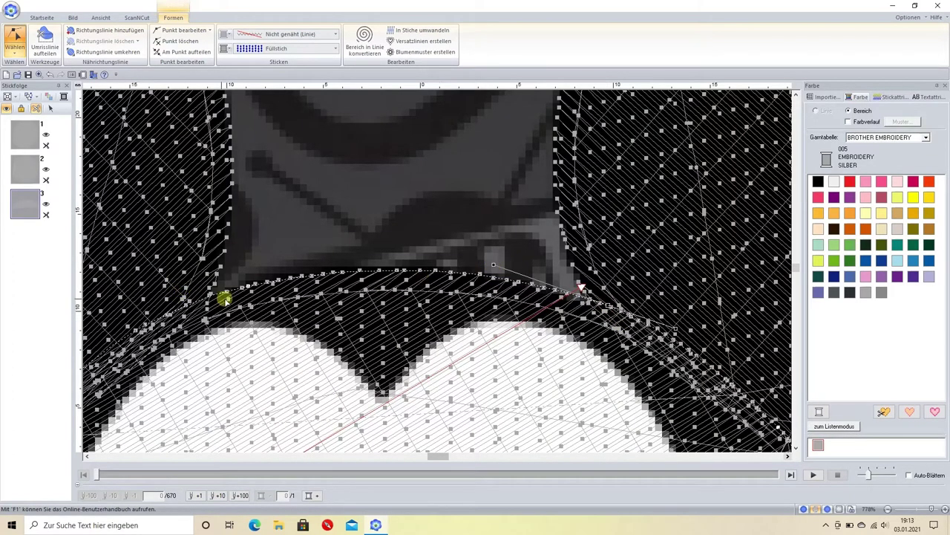
pyautogui.moveTo(245, 284); pyautogui.dragTo(367, 256)
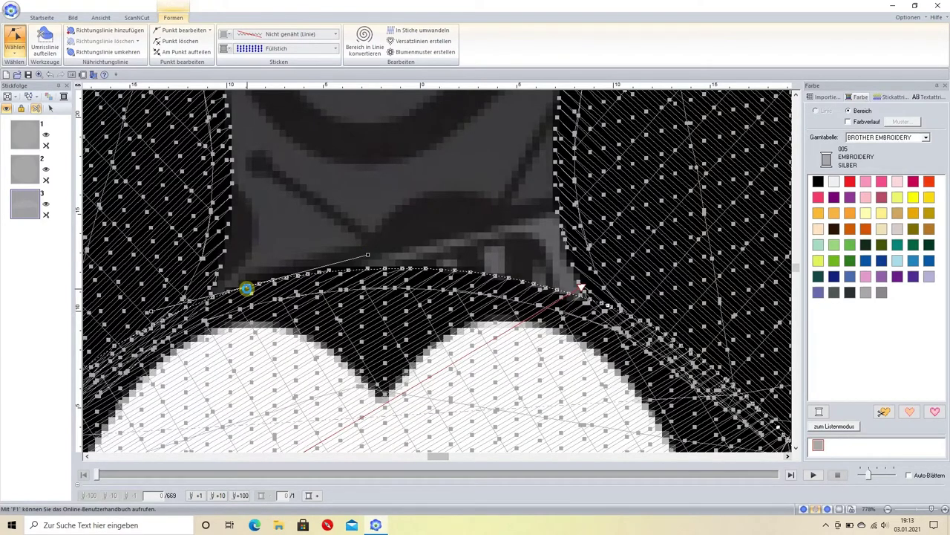
pyautogui.click(246, 288)
pyautogui.scroll(-1, 424, 220)
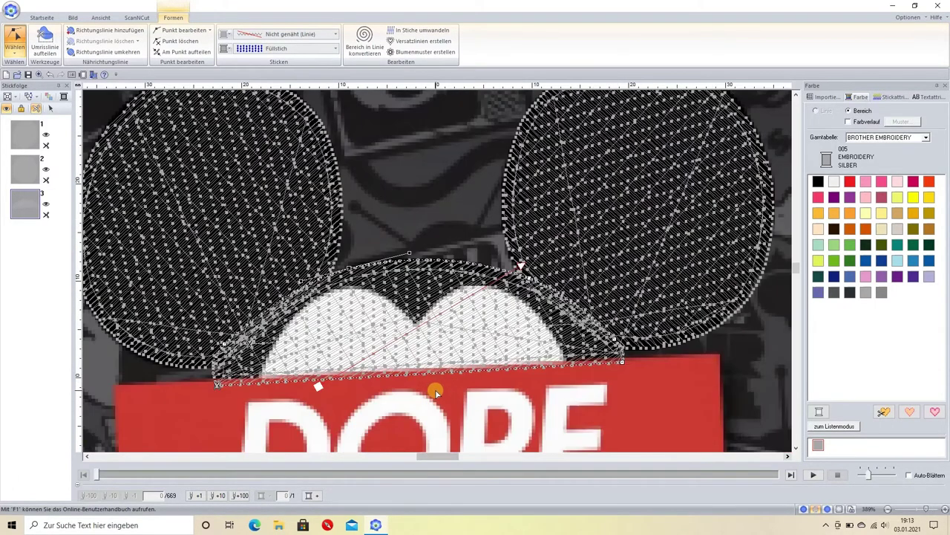
# - Lower the head shape's lower-right corner slightly onto the banner and merge the head with both ear shapes into one region
pyautogui.moveTo(623, 363); pyautogui.dragTo(623, 369)
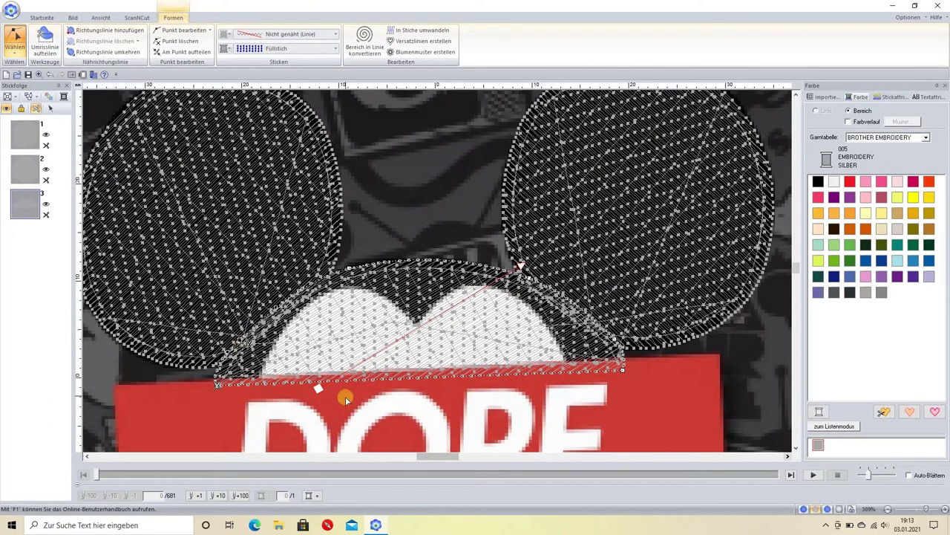
pyautogui.click(38, 237)
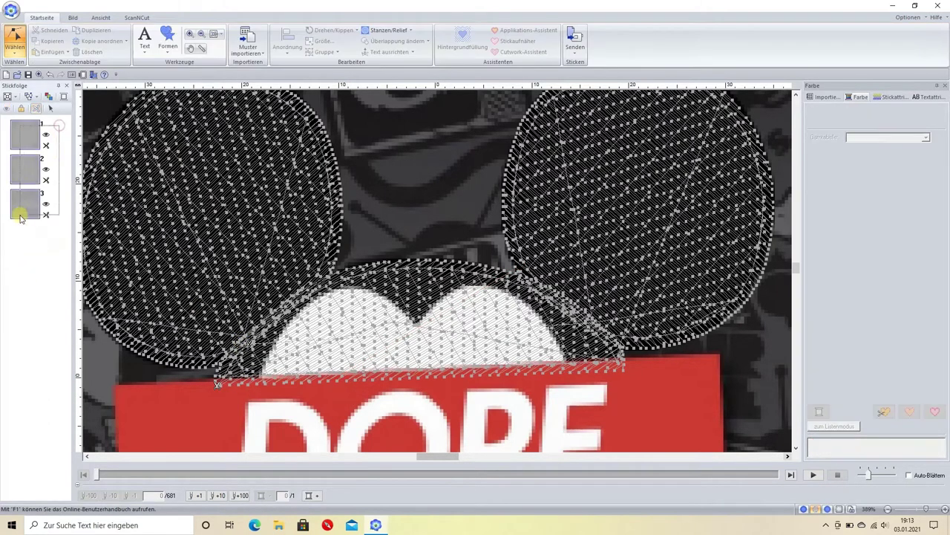
pyautogui.click(21, 206)
pyautogui.rightClick(22, 204)
pyautogui.click(37, 208)
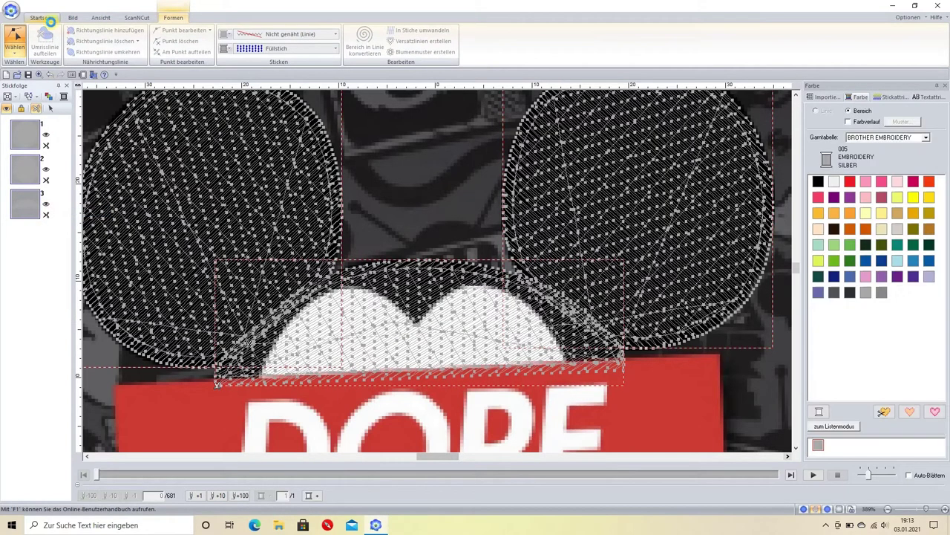
pyautogui.click(47, 17)
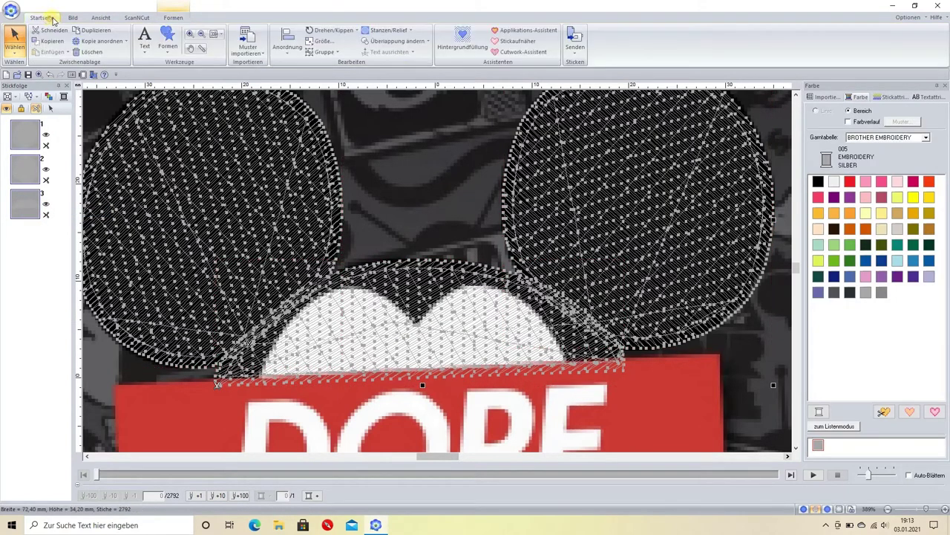
pyautogui.click(396, 41)
pyautogui.click(397, 72)
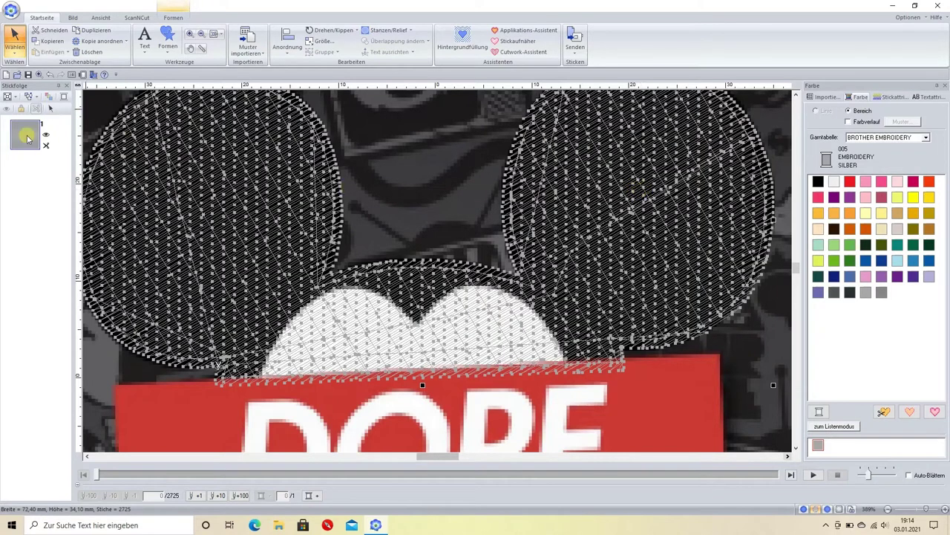
# - Set the merged ears-and-head shape's thread color to Schwarz (900)
pyautogui.click(817, 181)
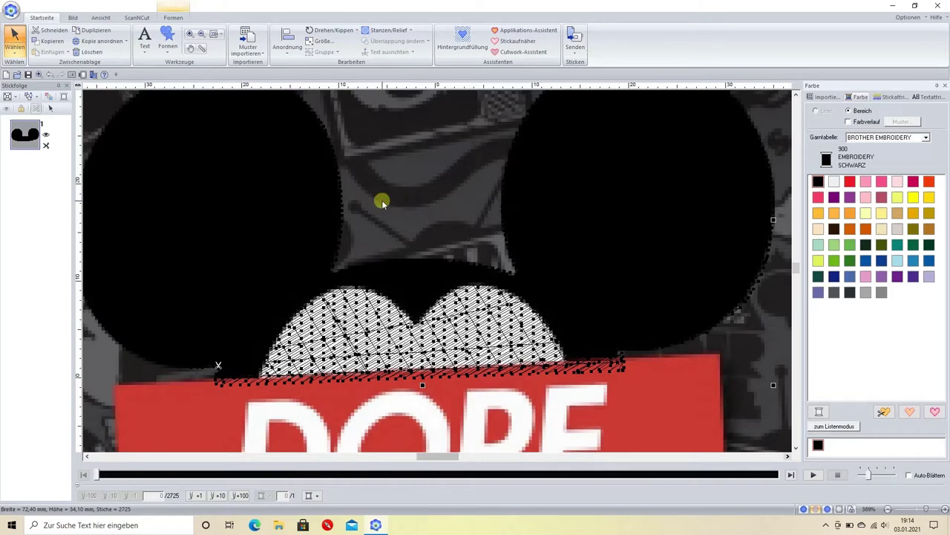
pyautogui.scroll(2, 381, 202)
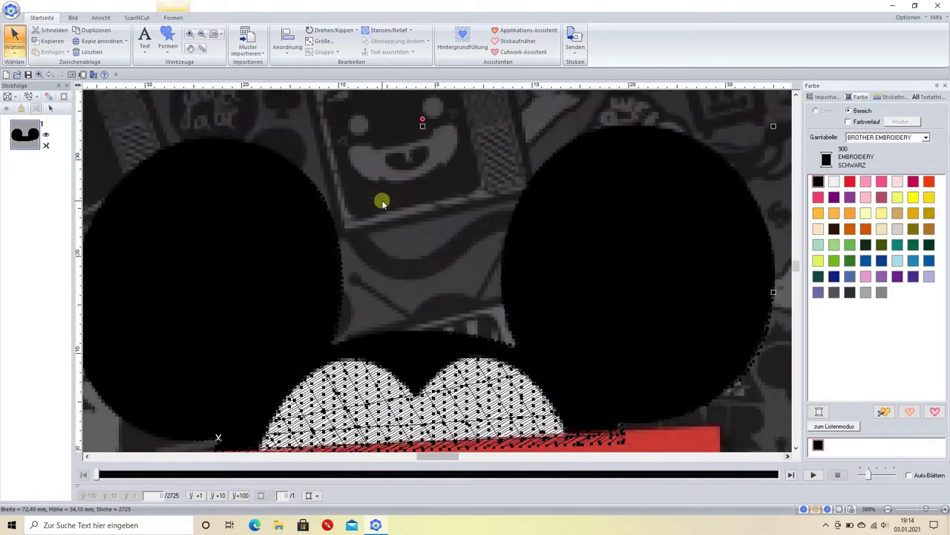
pyautogui.scroll(-4, 382, 200)
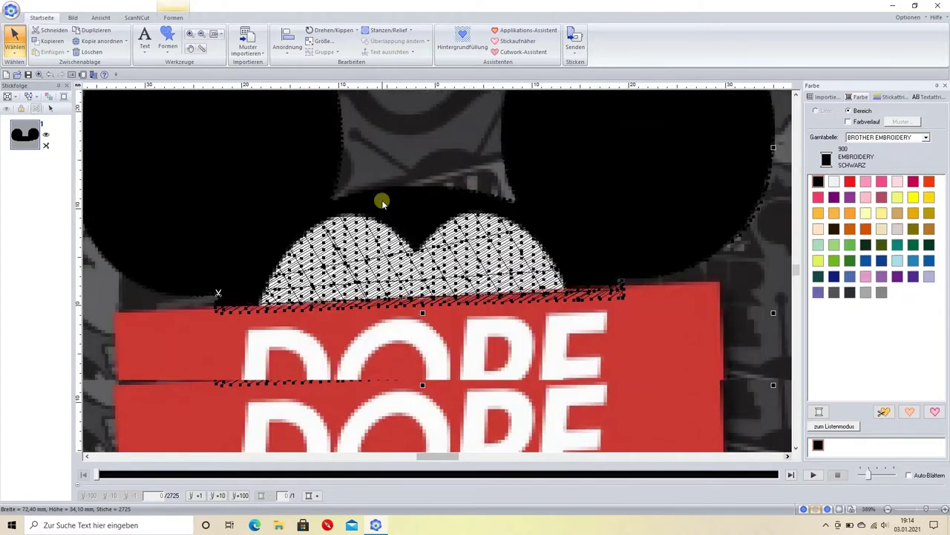
pyautogui.scroll(-2, 382, 200)
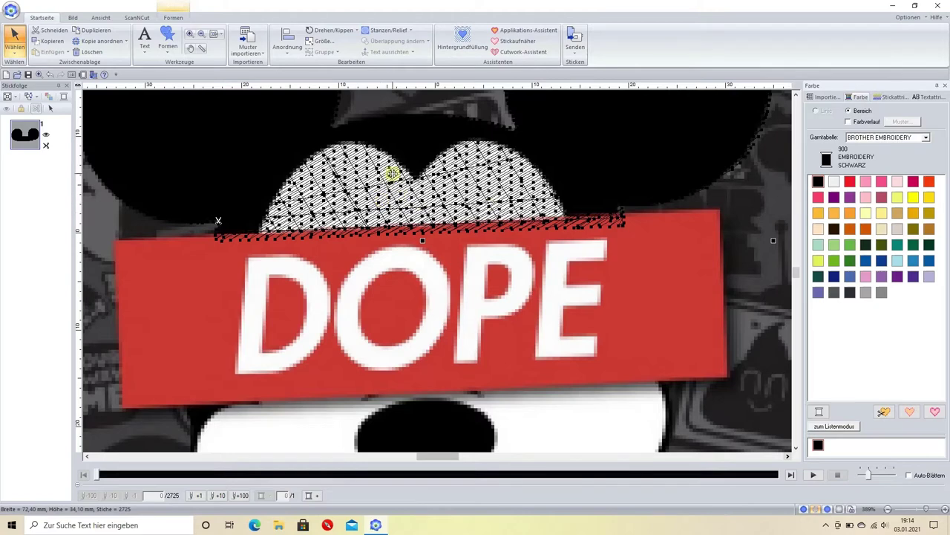
# - Draw a closed curved fill shape over the white eye area above the banner and color it Dunkel Violett (107)
pyautogui.click(51, 159)
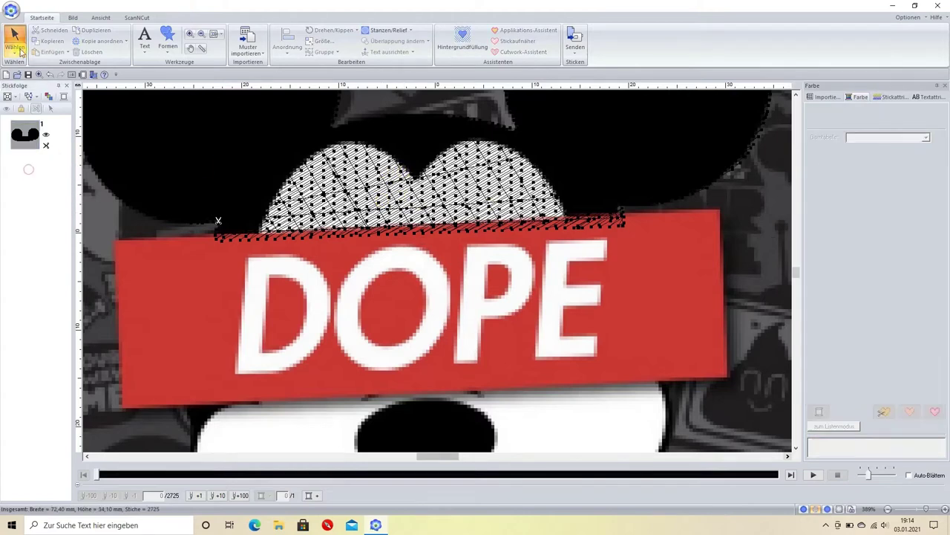
pyautogui.click(169, 51)
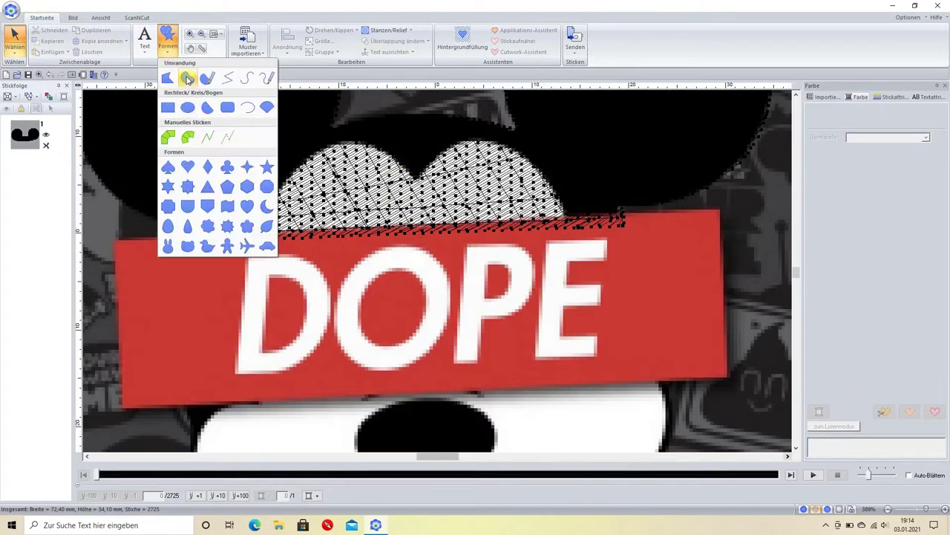
pyautogui.click(187, 78)
pyautogui.click(259, 237)
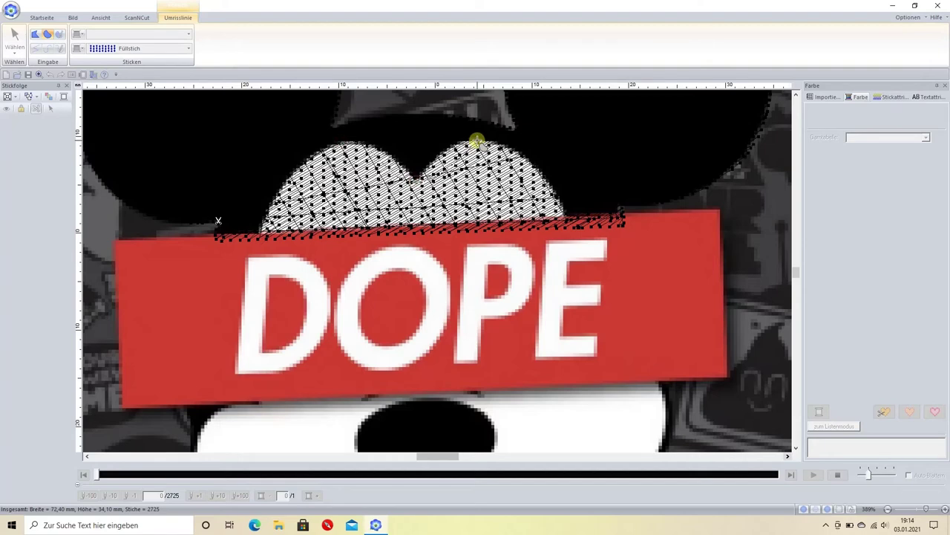
pyautogui.doubleClick(568, 222)
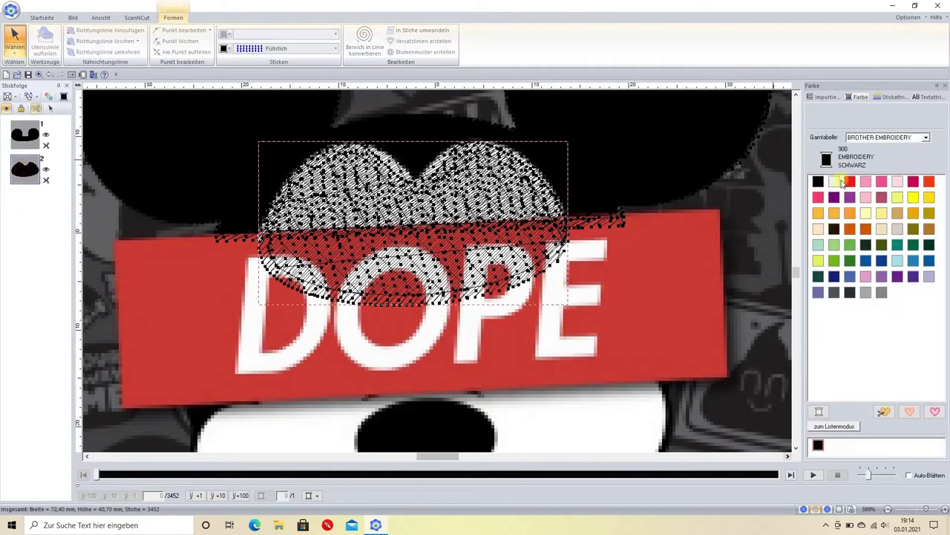
pyautogui.click(866, 214)
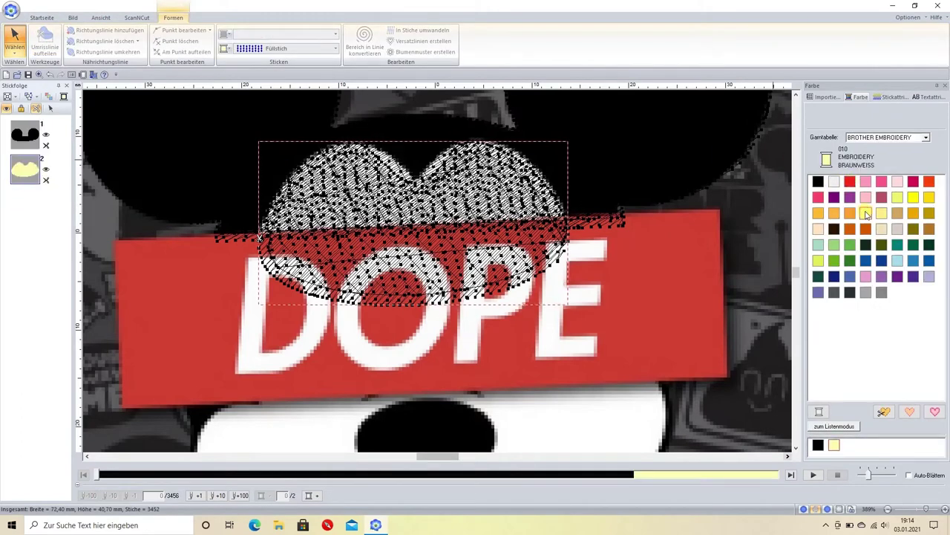
pyautogui.click(913, 181)
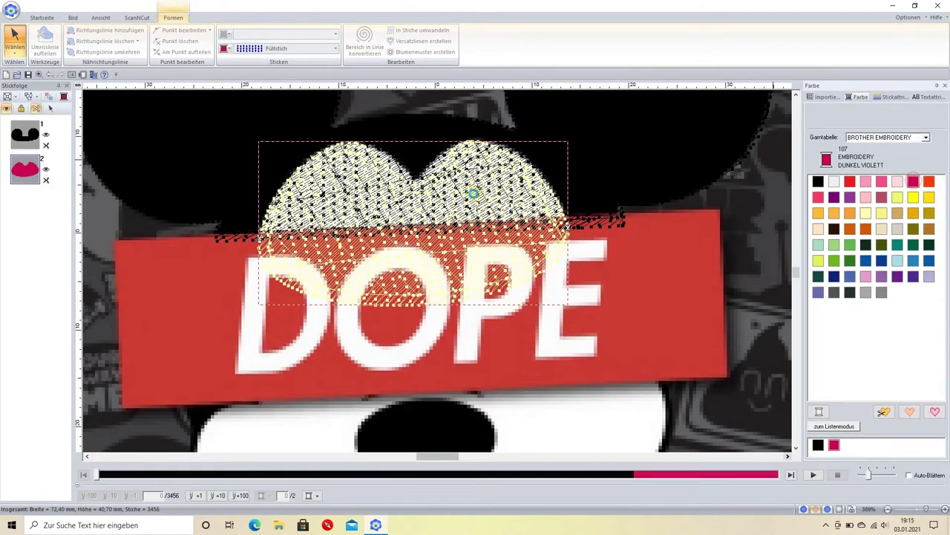
# - Convert the eye shape's center notch point to a corner (in Scheitelpunkt) and pull its left handle up along the left lobe's edge
pyautogui.scroll(1, 393, 170)
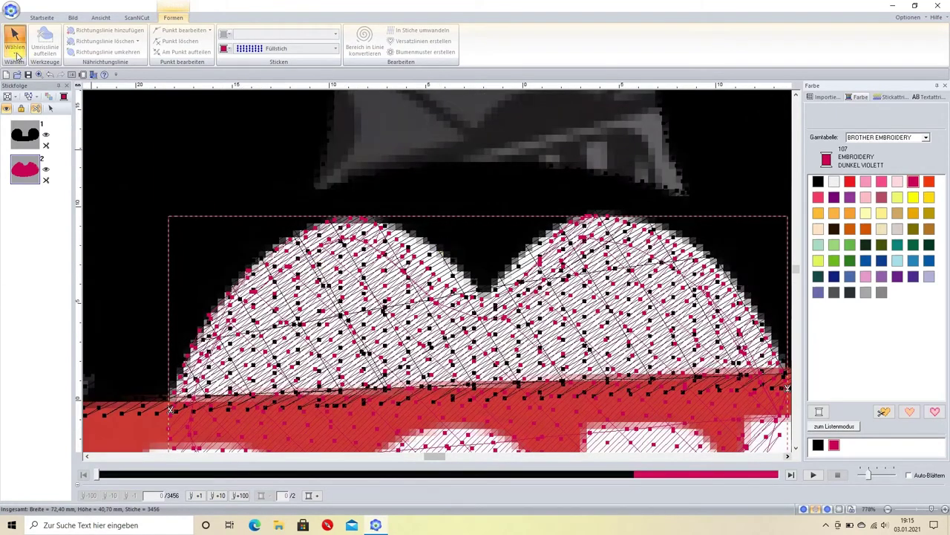
pyautogui.click(15, 52)
pyautogui.click(31, 77)
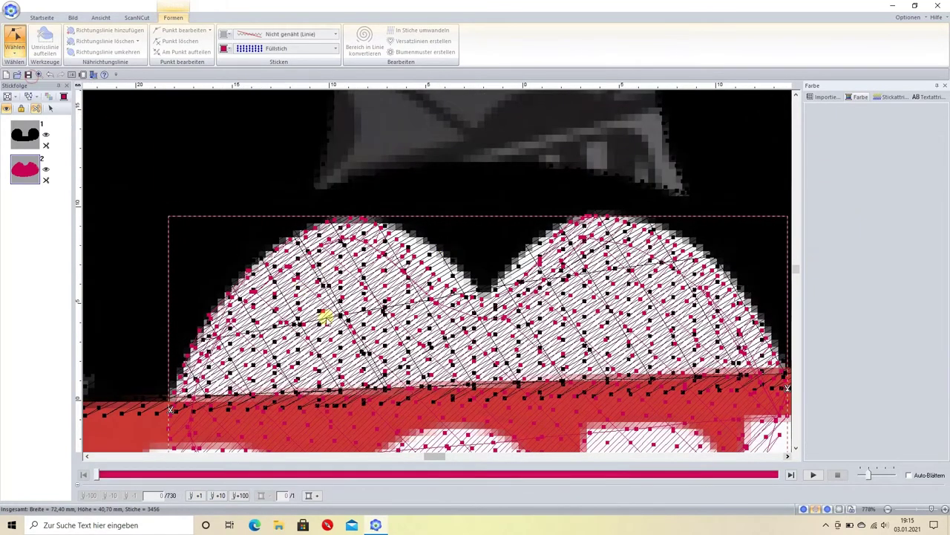
pyautogui.click(326, 316)
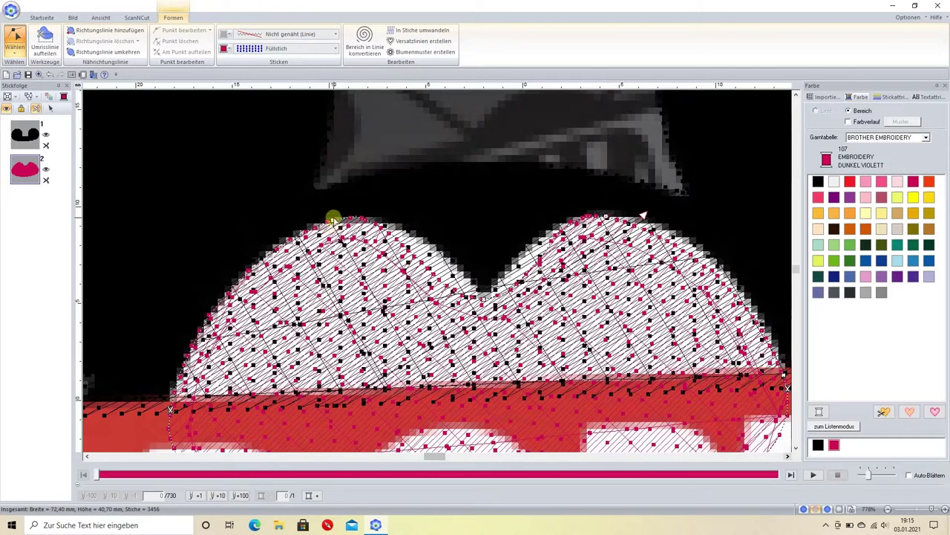
pyautogui.rightClick(483, 295)
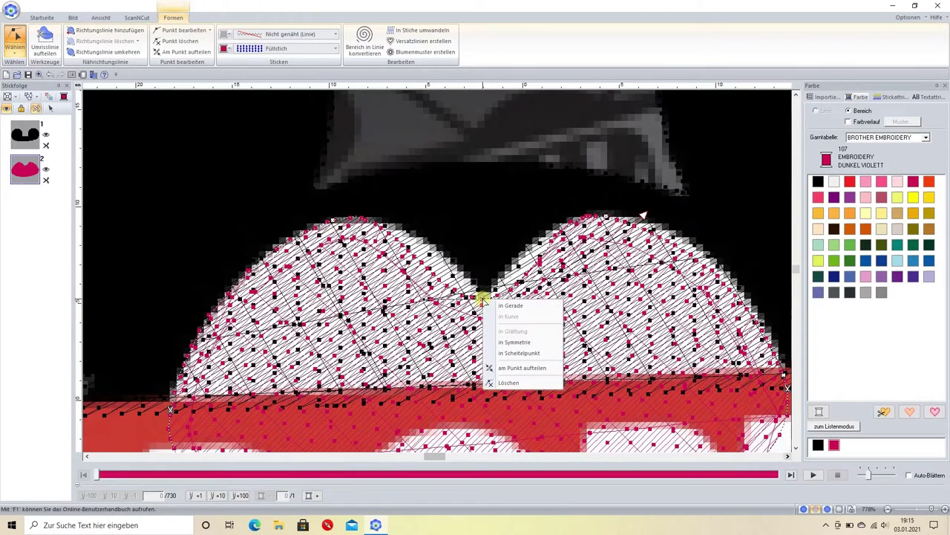
pyautogui.click(512, 343)
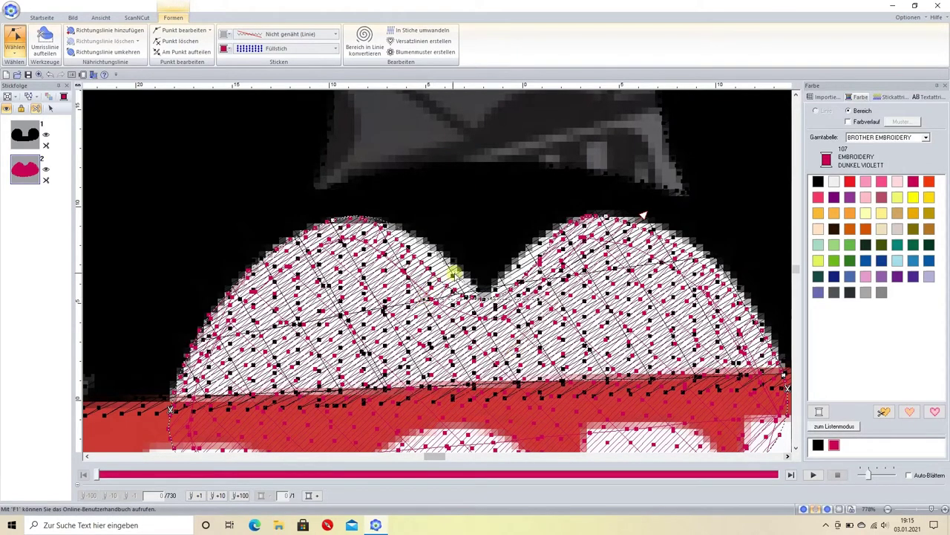
pyautogui.click(464, 268)
# - Make the left lobe's top point symmetric (in Symmetrie), shift it slightly left, and pull the notch's right handle up along the right lobe
pyautogui.click(325, 239)
pyautogui.rightClick(334, 220)
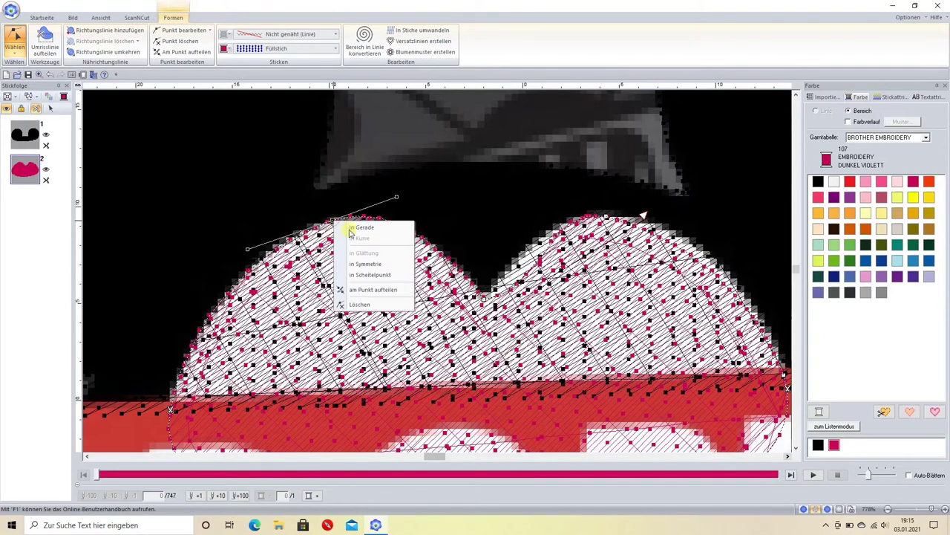
pyautogui.click(363, 267)
pyautogui.moveTo(340, 234); pyautogui.dragTo(318, 225)
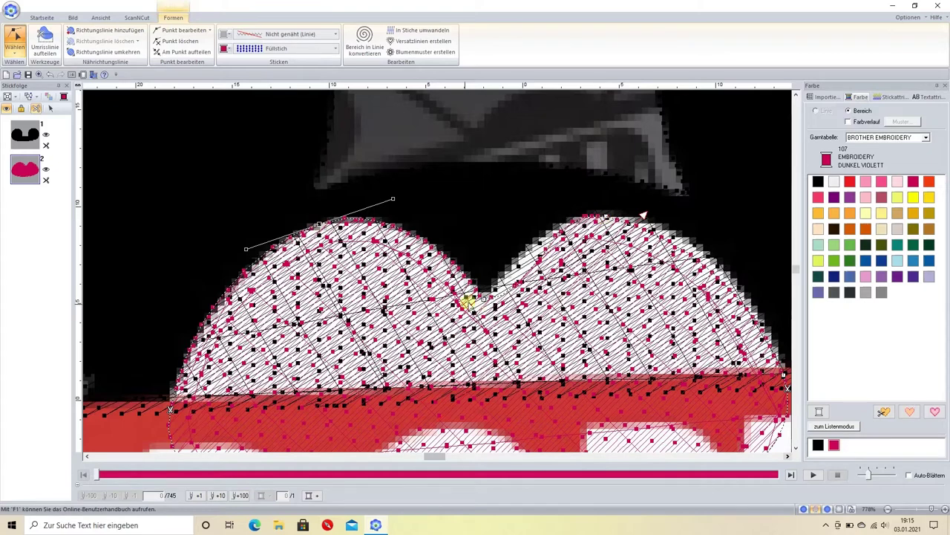
pyautogui.click(534, 298)
pyautogui.moveTo(537, 299); pyautogui.dragTo(511, 262)
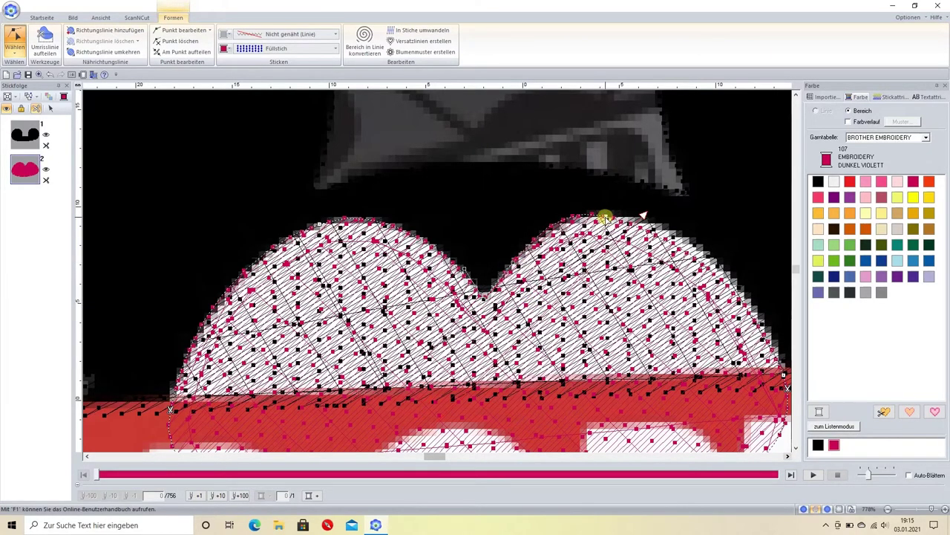
# - Make the right lobe's top point symmetric (in Symmetrie) and shift it to the right along the white area's edge
pyautogui.click(604, 215)
pyautogui.rightClick(605, 215)
pyautogui.click(637, 257)
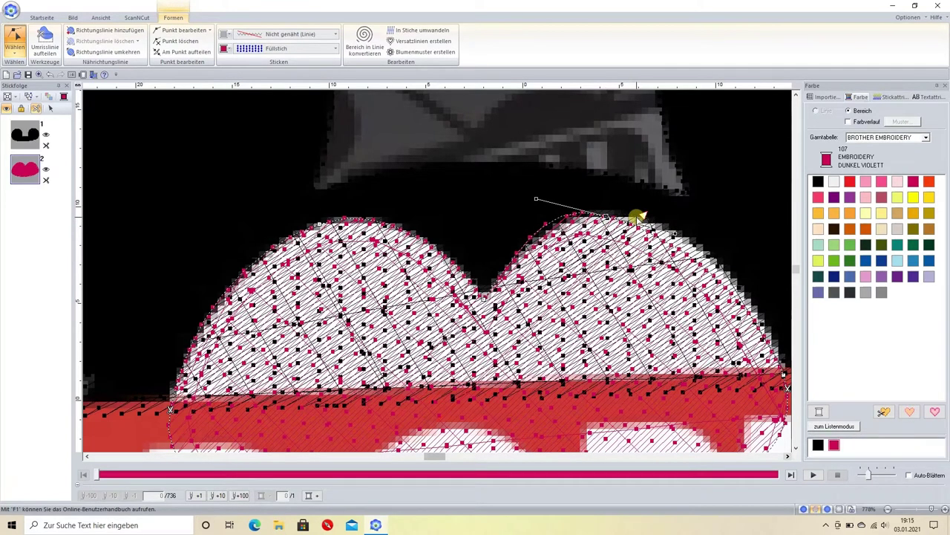
pyautogui.moveTo(640, 216); pyautogui.dragTo(661, 220)
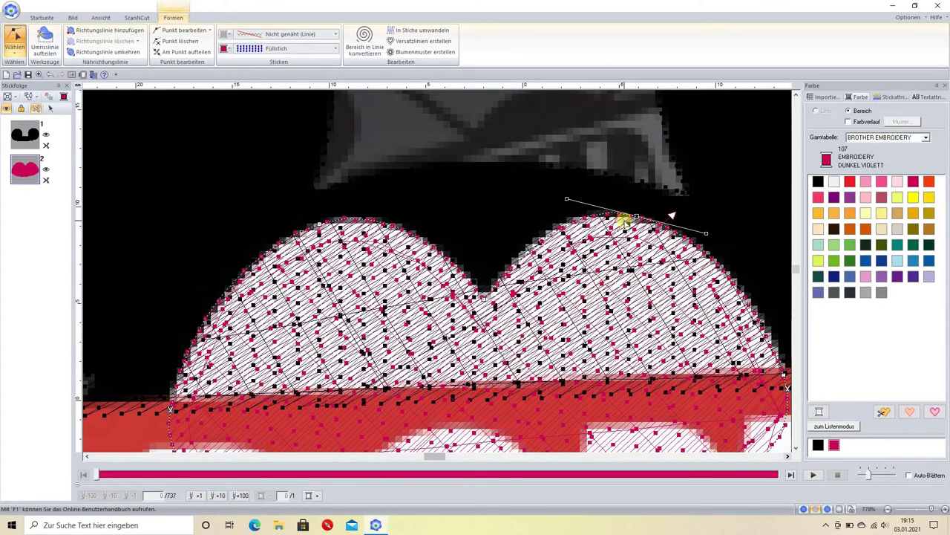
# - Adjust the lower-right end point's upper handle and the right lobe's top point so the outline follows the white area's right edge
pyautogui.click(783, 375)
pyautogui.moveTo(754, 296); pyautogui.dragTo(755, 295)
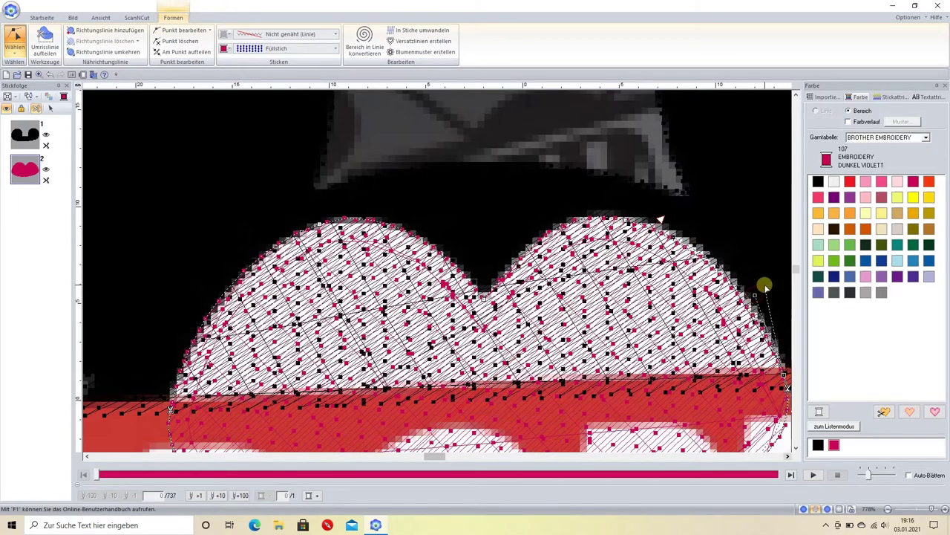
pyautogui.click(764, 281)
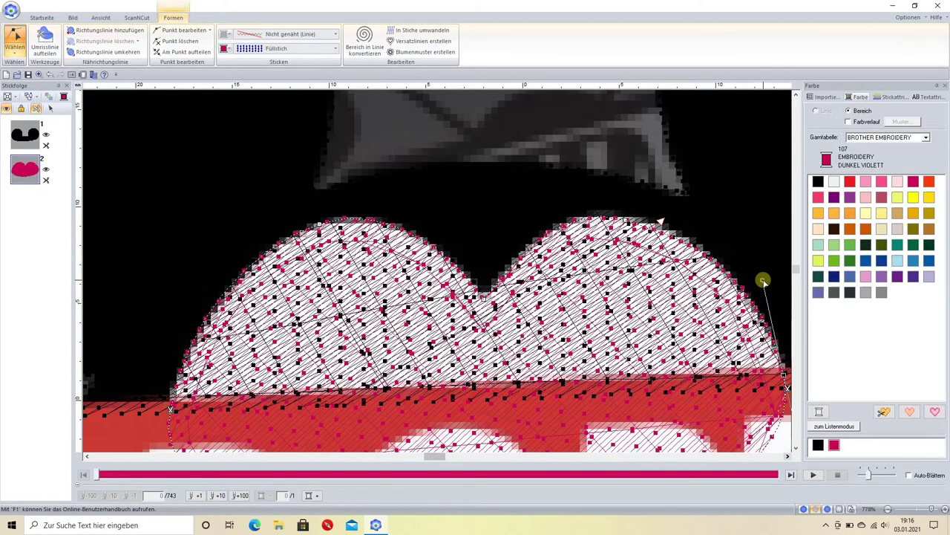
pyautogui.click(626, 219)
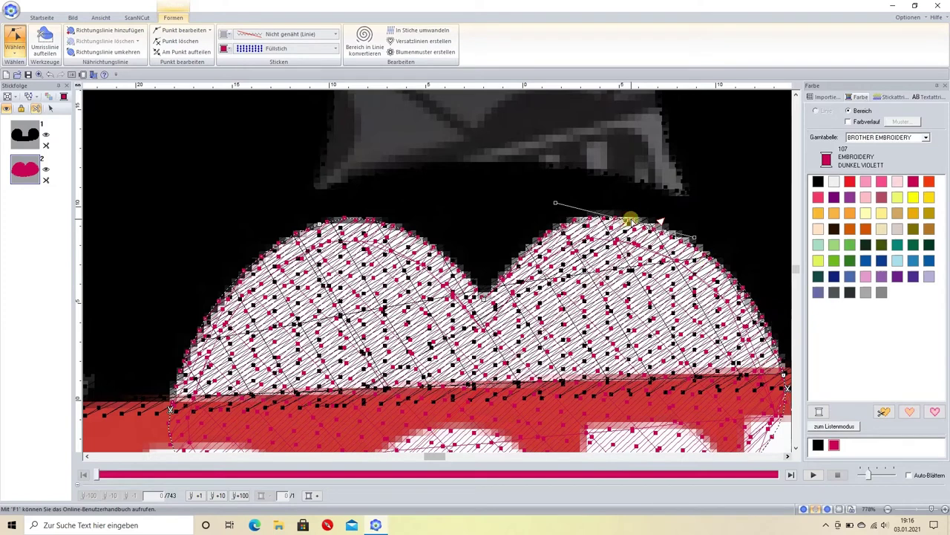
pyautogui.moveTo(660, 221); pyautogui.dragTo(666, 217)
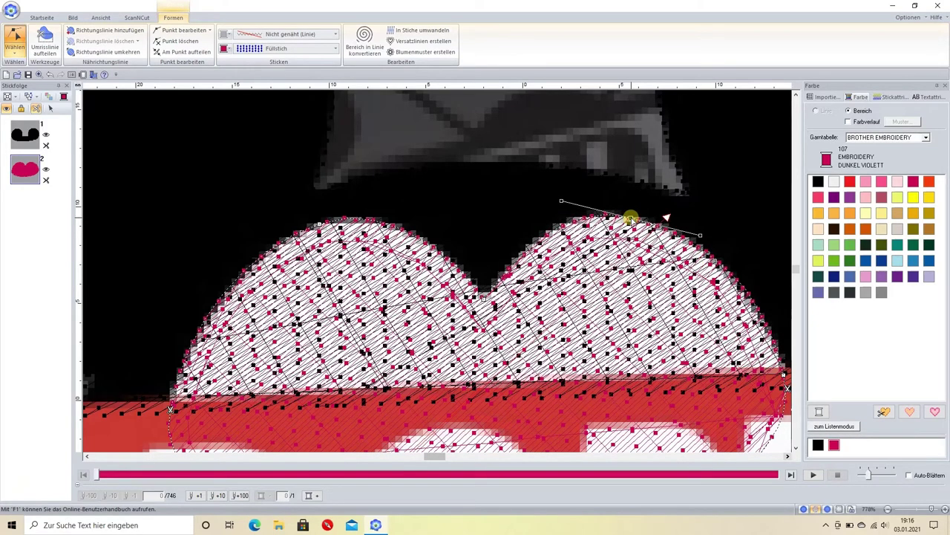
pyautogui.moveTo(785, 377); pyautogui.dragTo(758, 280)
# - Convert the eye shape's lower-right end point to a corner (in Scheitelpunkt) and pull its lower handle up to the banner's upper edge
pyautogui.rightClick(783, 375)
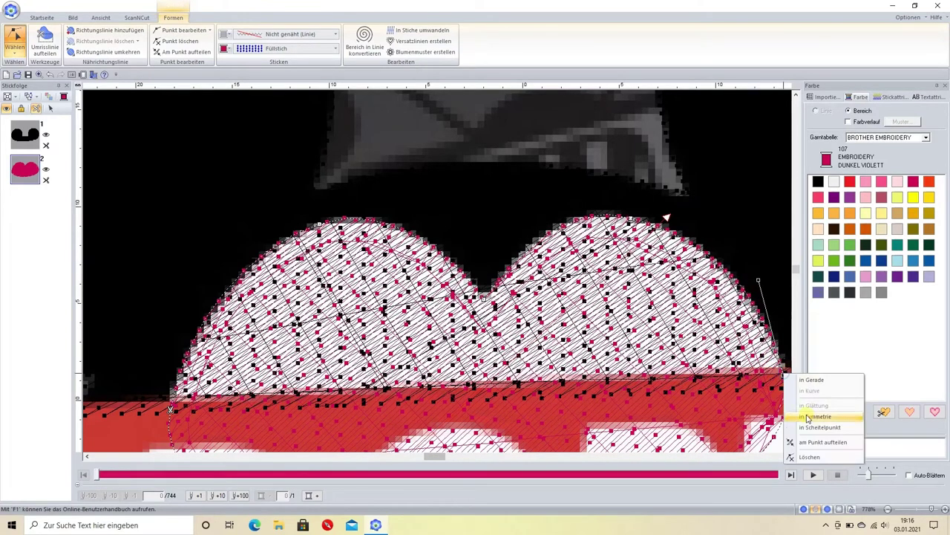
pyautogui.click(816, 425)
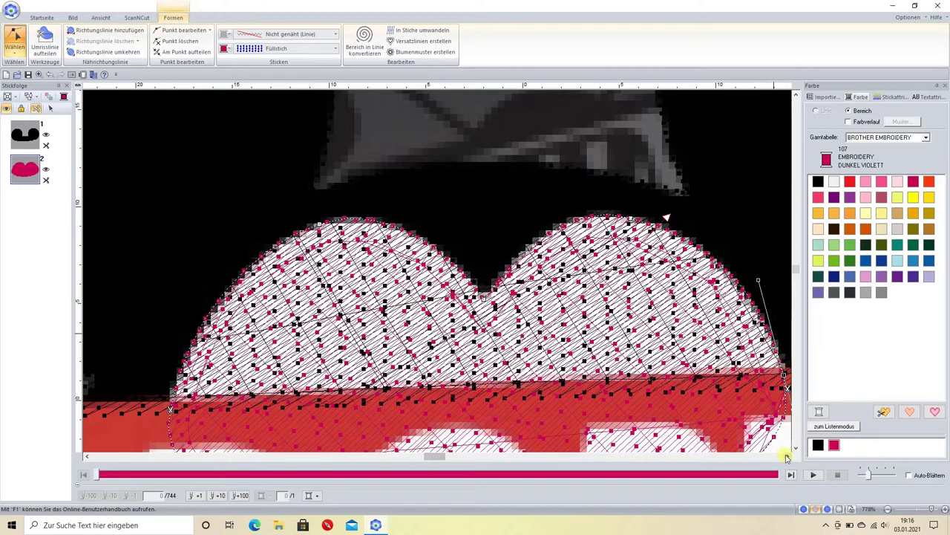
pyautogui.click(787, 456)
pyautogui.scroll(-1, 697, 379)
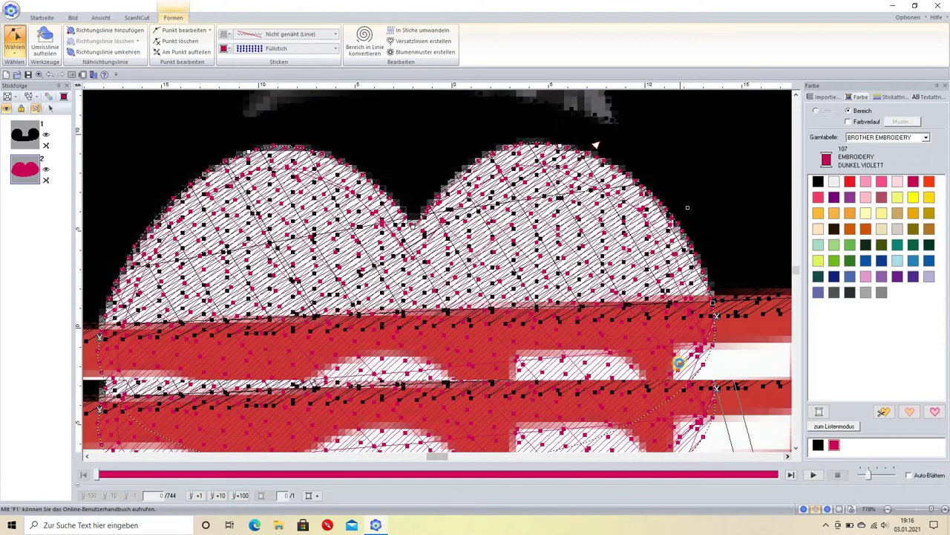
pyautogui.scroll(-3, 679, 362)
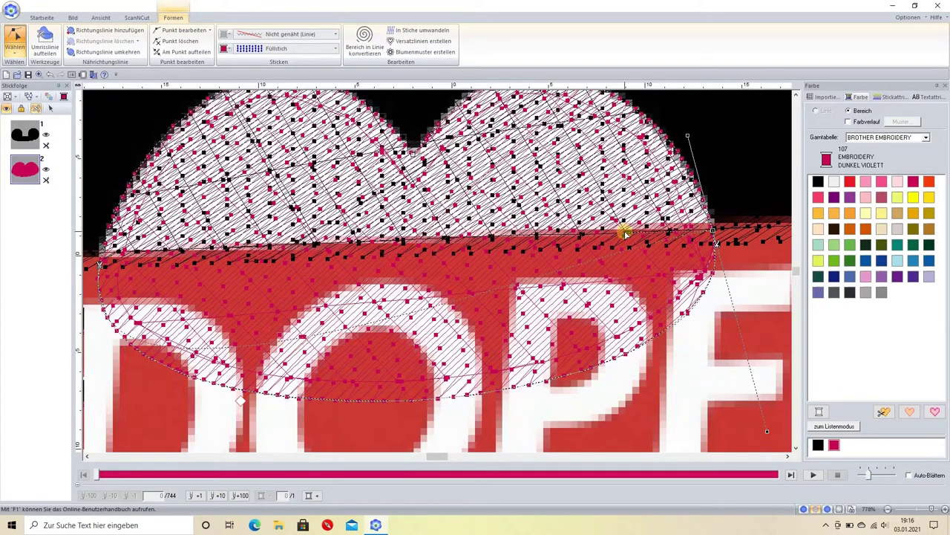
pyautogui.moveTo(623, 235); pyautogui.dragTo(624, 234)
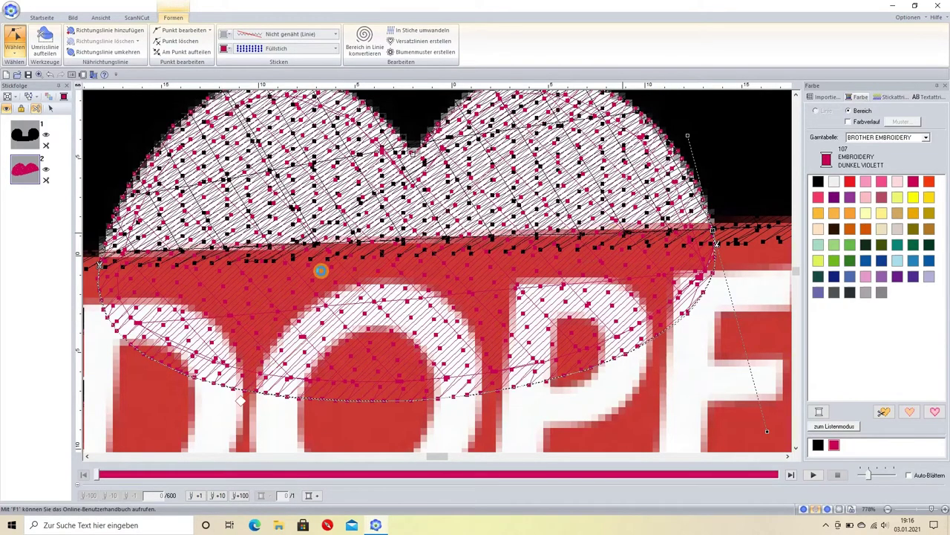
# - Try to pull the lower handle of the eye shape's lower-left end point up to the banner's upper edge, and undo it
pyautogui.click(99, 263)
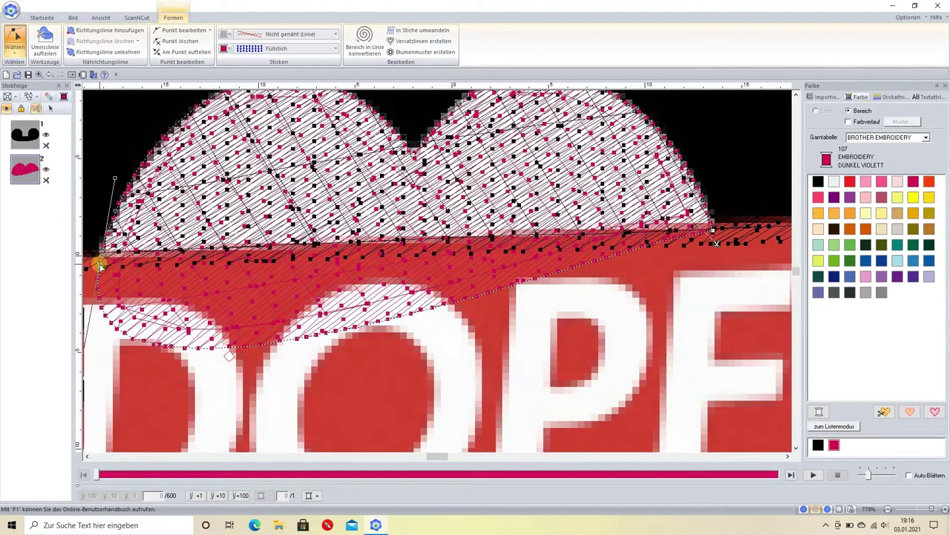
pyautogui.click(86, 456)
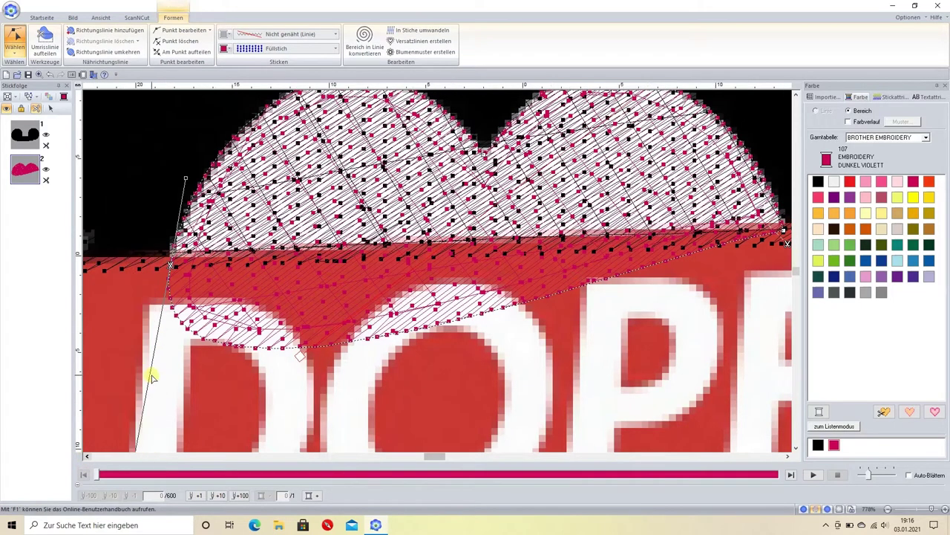
pyautogui.scroll(-1, 145, 405)
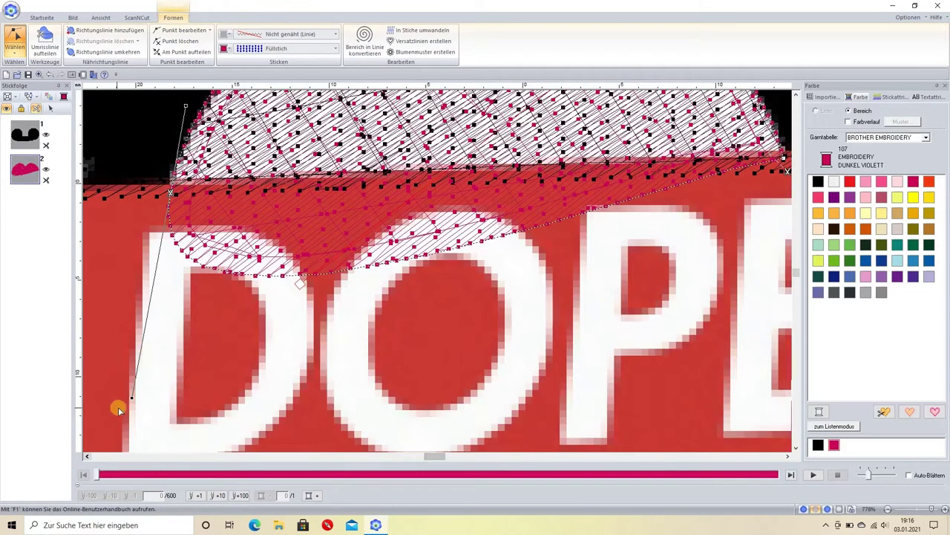
pyautogui.moveTo(132, 399); pyautogui.dragTo(289, 194)
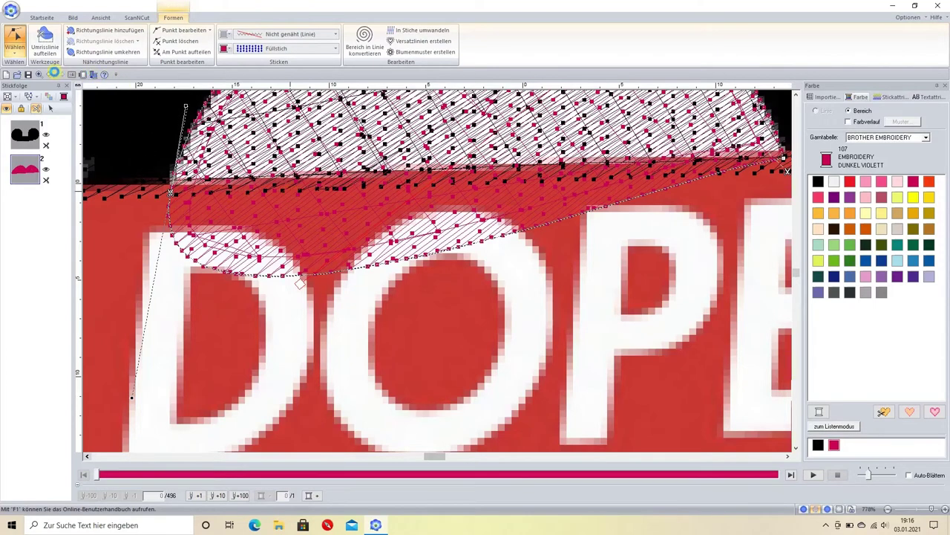
pyautogui.click(50, 74)
pyautogui.click(51, 75)
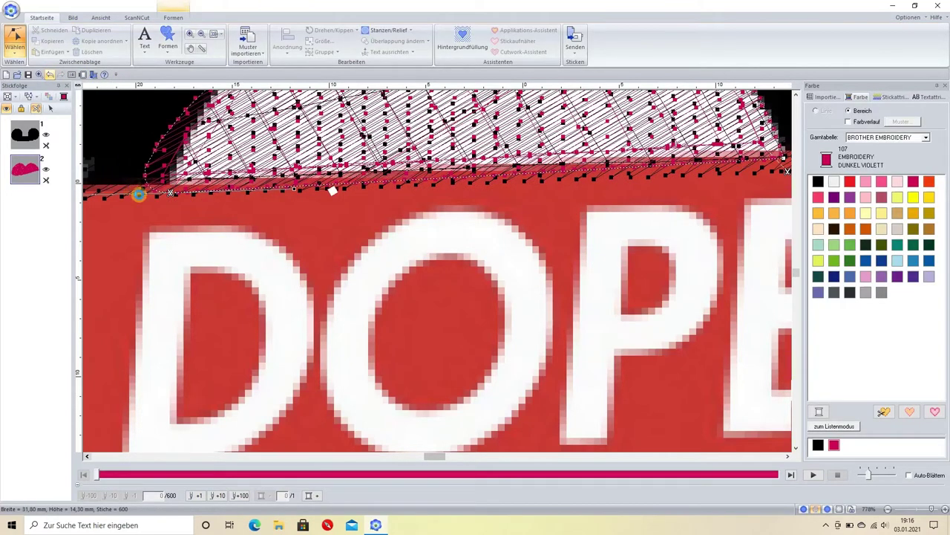
# - Convert the lower-left end point to a corner (Scheitelpunkt), pull its lower handle along the banner's upper edge, and shift the point slightly down
pyautogui.rightClick(171, 195)
pyautogui.click(211, 246)
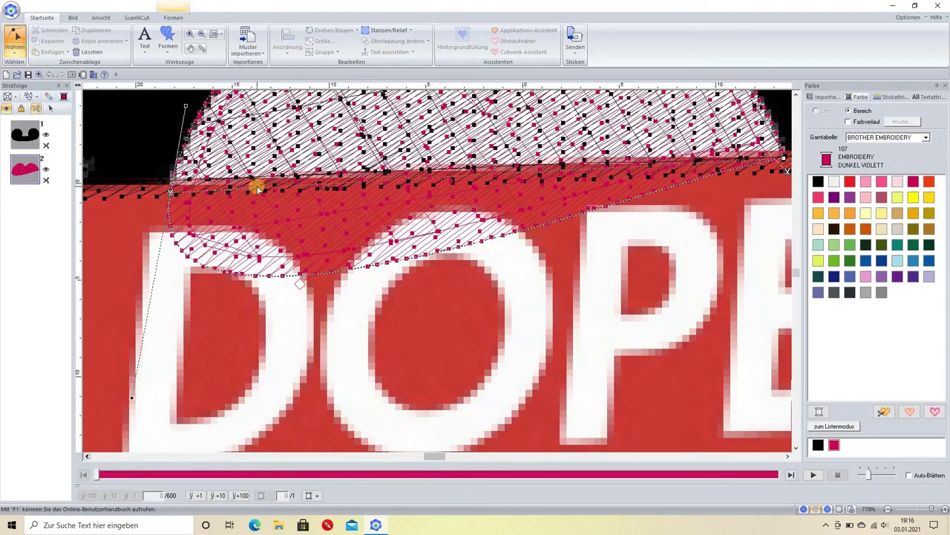
pyautogui.moveTo(256, 187); pyautogui.dragTo(257, 187)
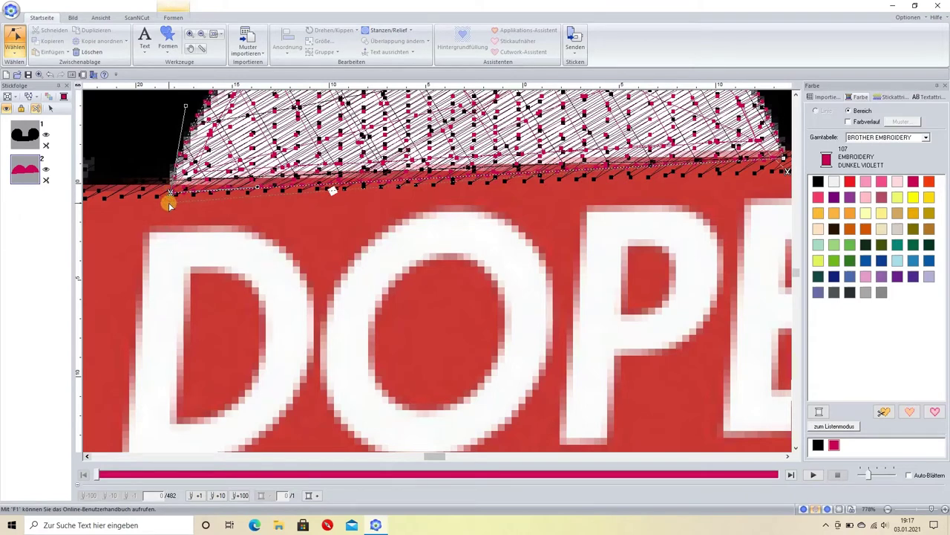
pyautogui.moveTo(170, 203); pyautogui.dragTo(169, 202)
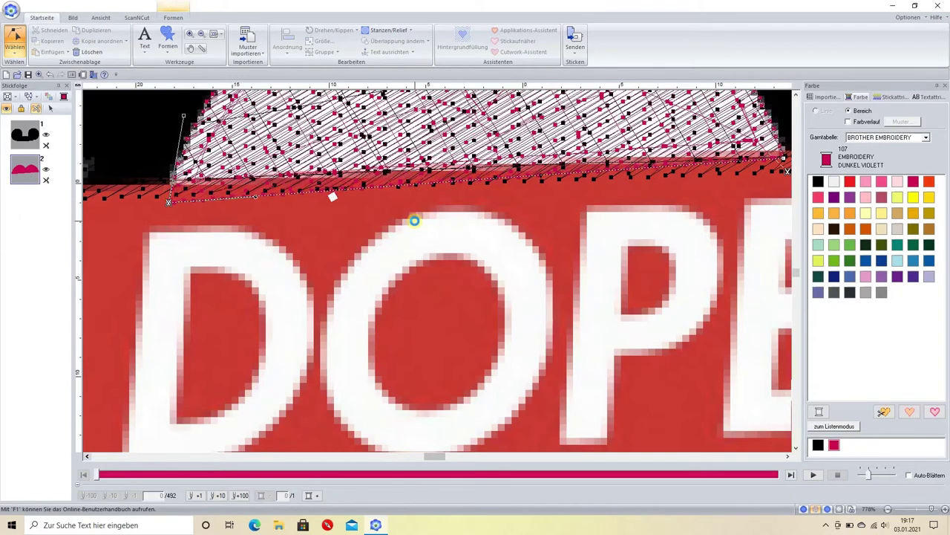
# - Move the eye shape's lower-right end point slightly down into the banner and lengthen its upper handle along the white area's edge
pyautogui.click(784, 158)
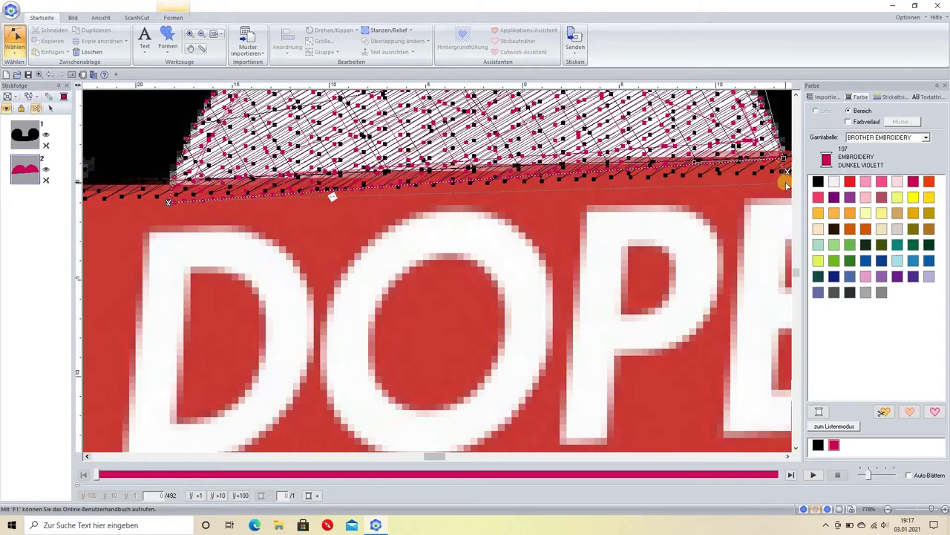
pyautogui.moveTo(788, 181); pyautogui.dragTo(789, 180)
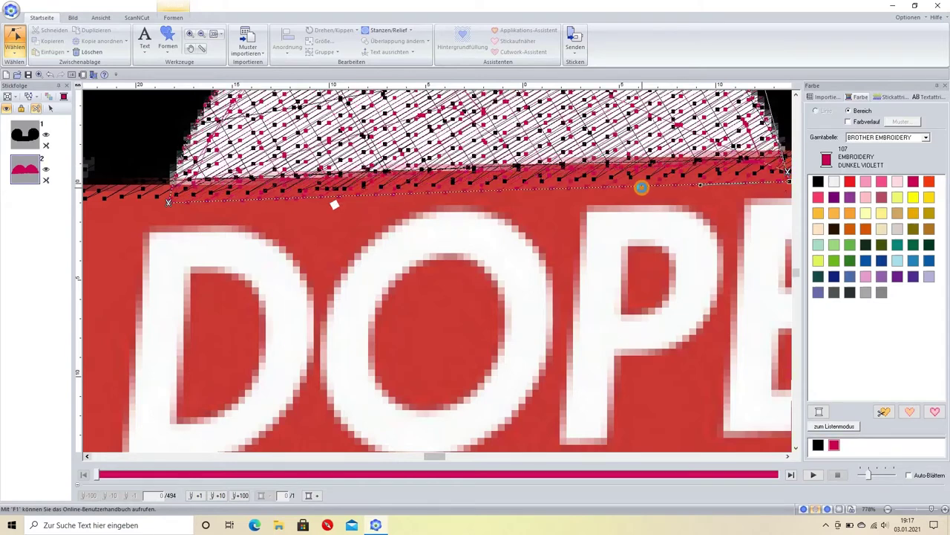
pyautogui.scroll(2, 642, 187)
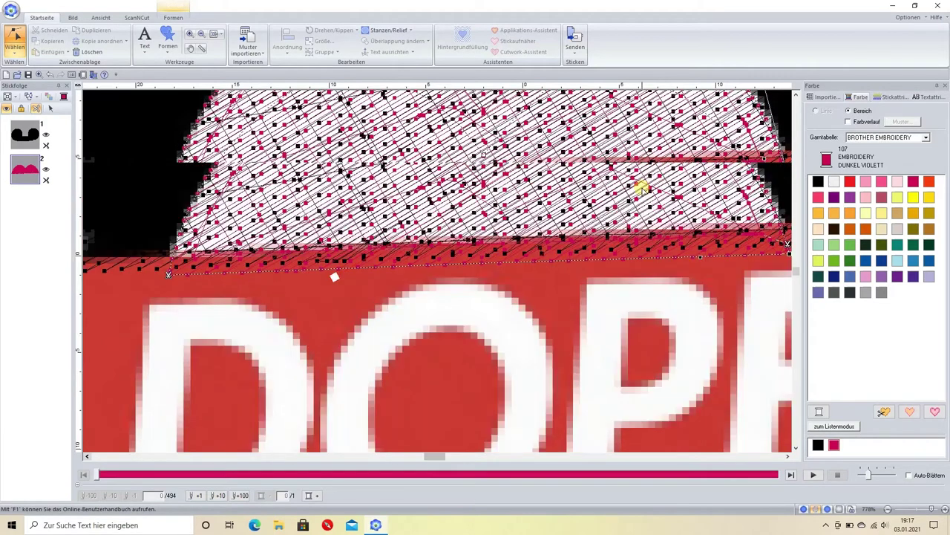
pyautogui.scroll(2, 642, 187)
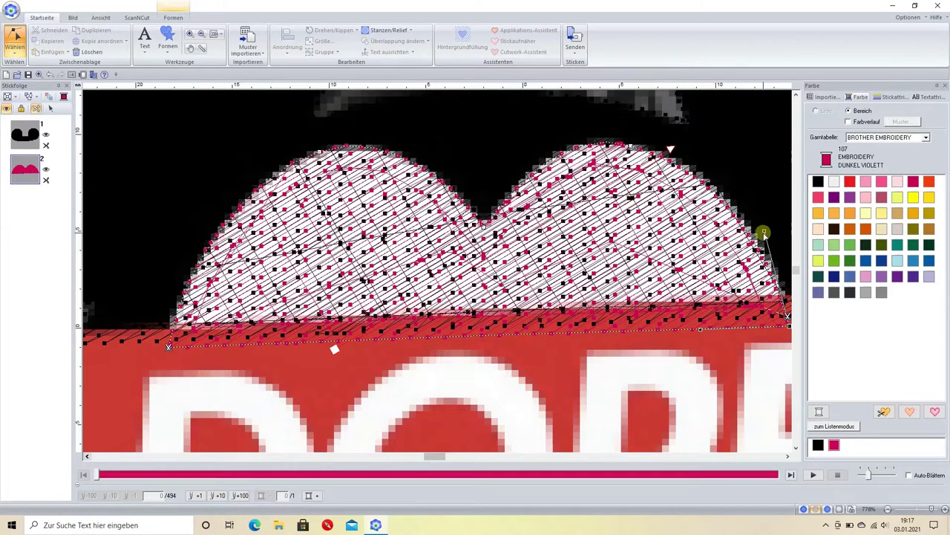
pyautogui.moveTo(764, 234); pyautogui.dragTo(764, 231)
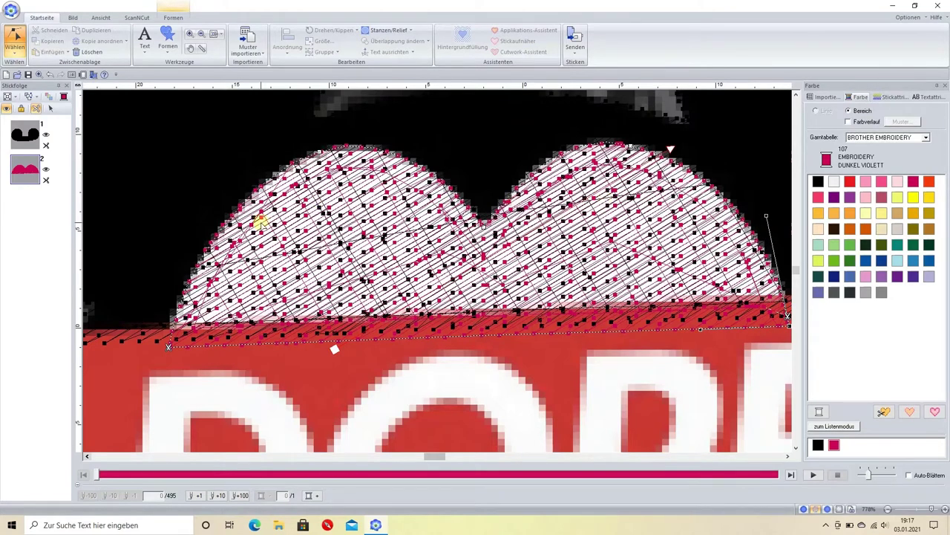
pyautogui.click(25, 209)
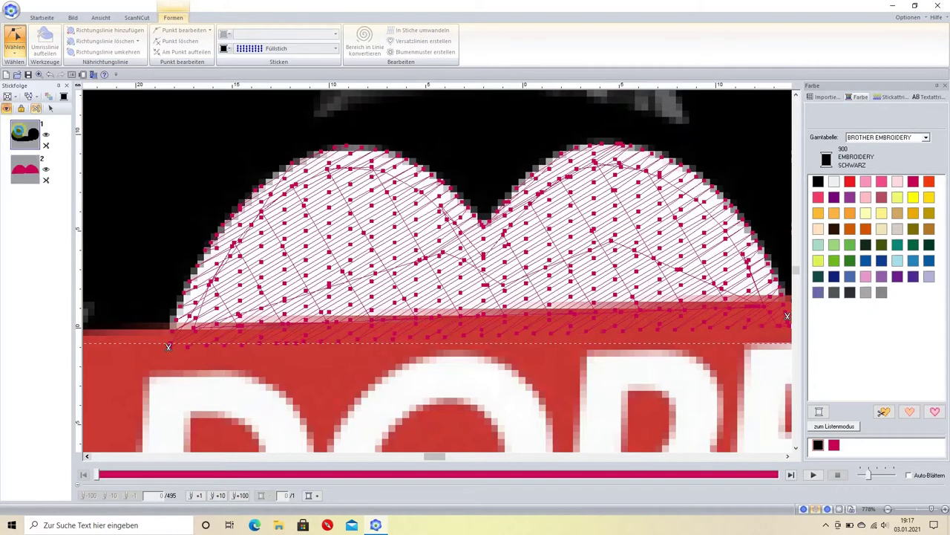
# - Select both the black head shape and the eye shape and remove their overlap with Überlappung entfernen
pyautogui.click(57, 131)
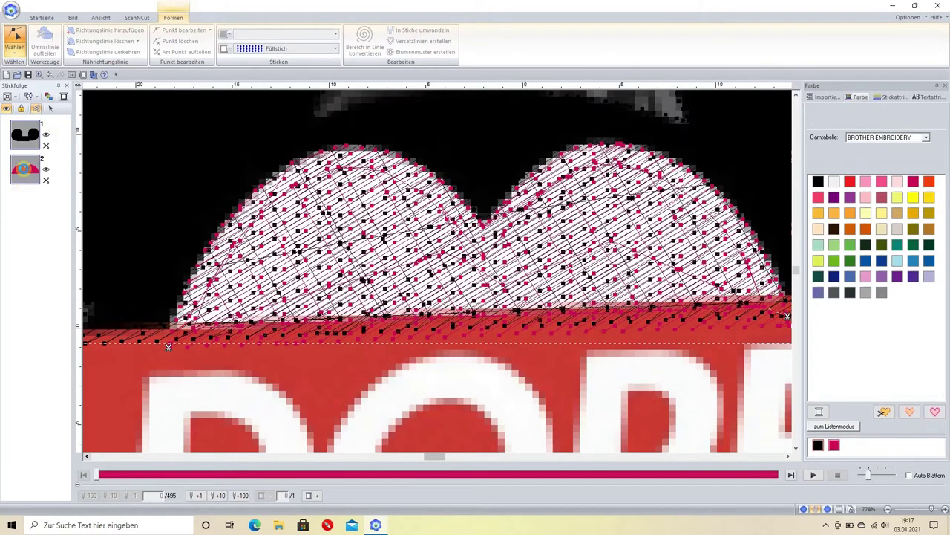
pyautogui.rightClick(25, 168)
pyautogui.click(45, 179)
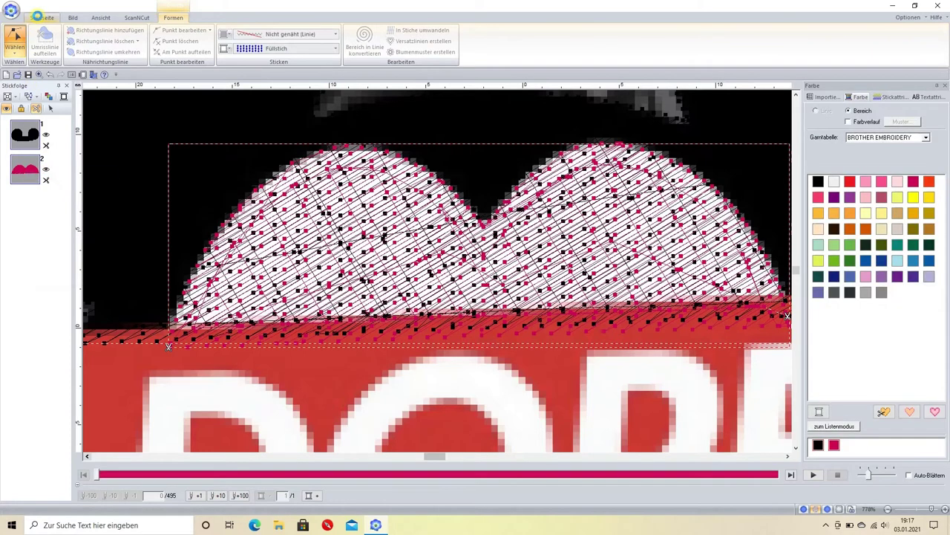
pyautogui.click(41, 17)
pyautogui.click(398, 41)
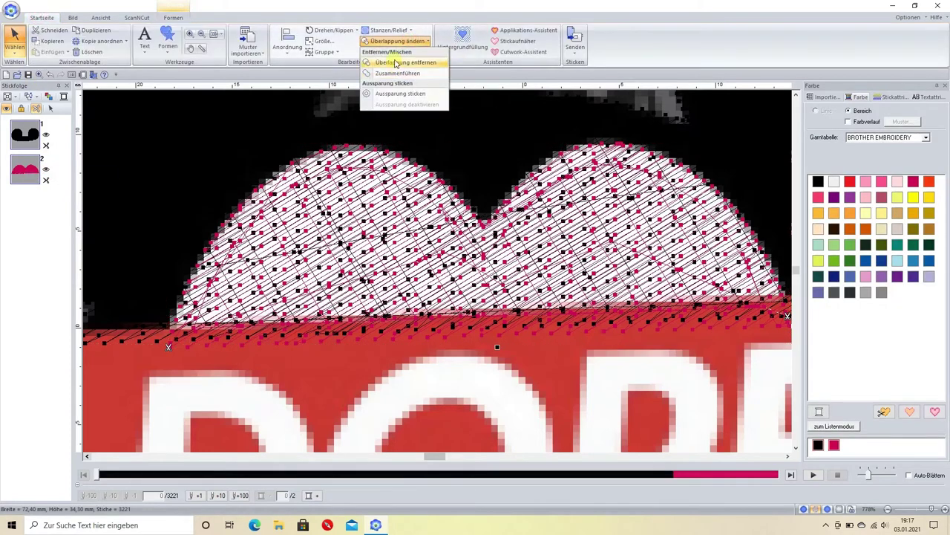
pyautogui.click(401, 62)
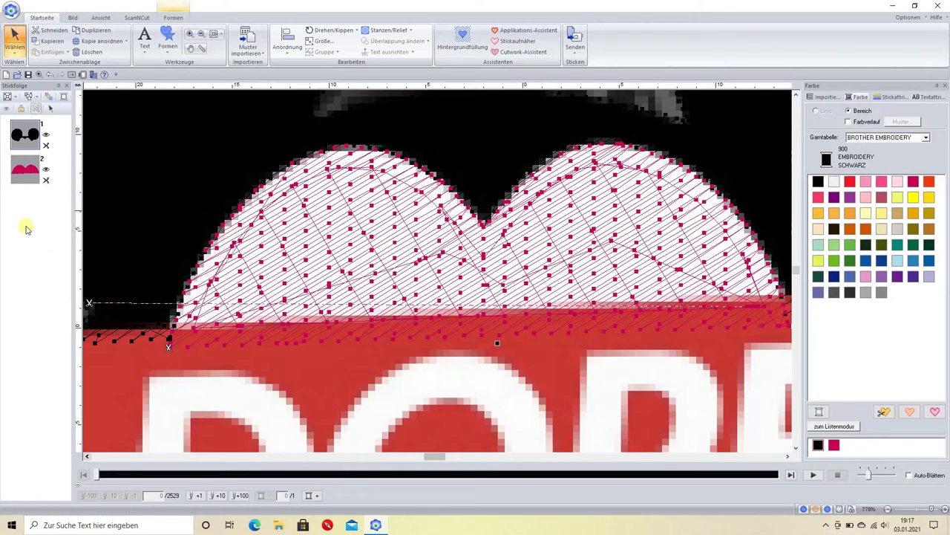
# - Set the eye shape's thread colour to 001 WEISS
pyautogui.click(25, 227)
pyautogui.click(29, 170)
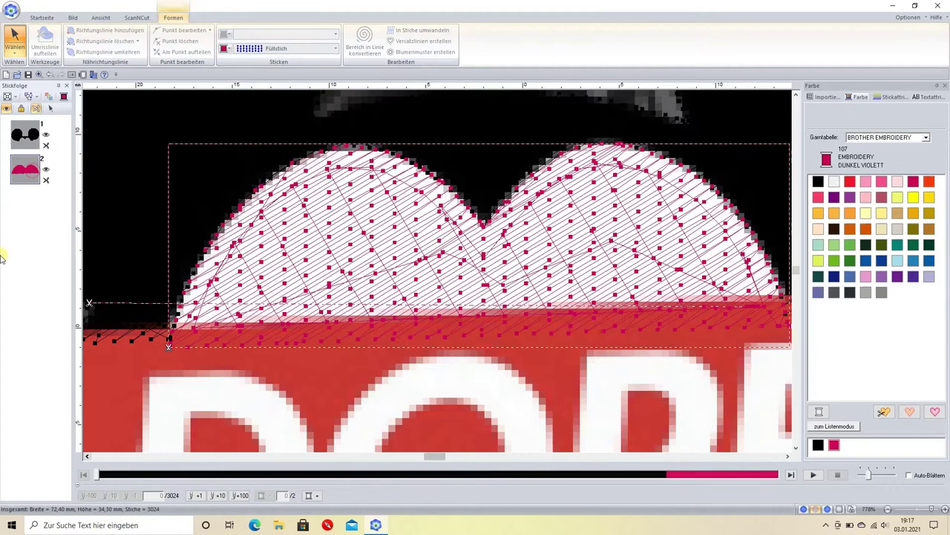
pyautogui.click(833, 182)
pyautogui.click(38, 237)
pyautogui.click(39, 238)
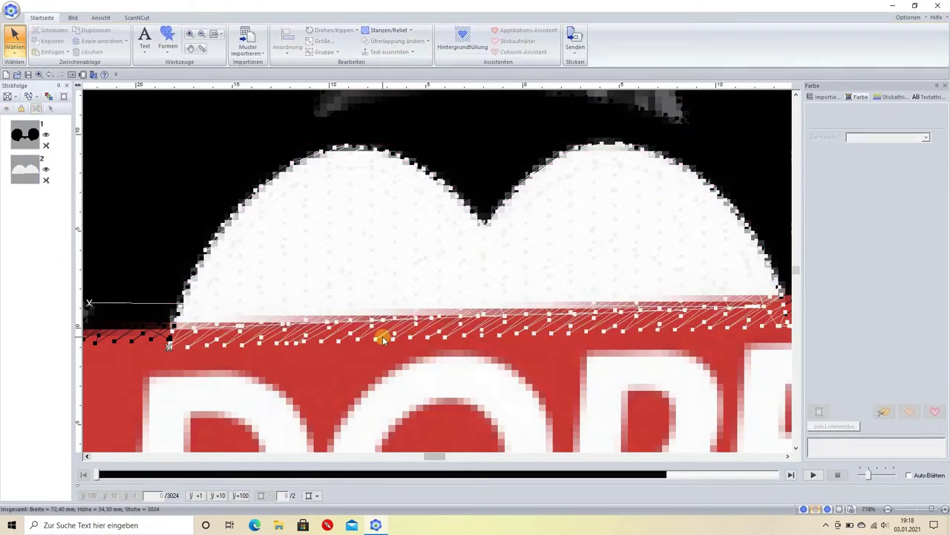
# - Draw a filled ellipse about 14.4 mm wide and 7.5 mm high over the black nose below the banner
pyautogui.scroll(-1, 438, 273)
pyautogui.scroll(-1, 441, 270)
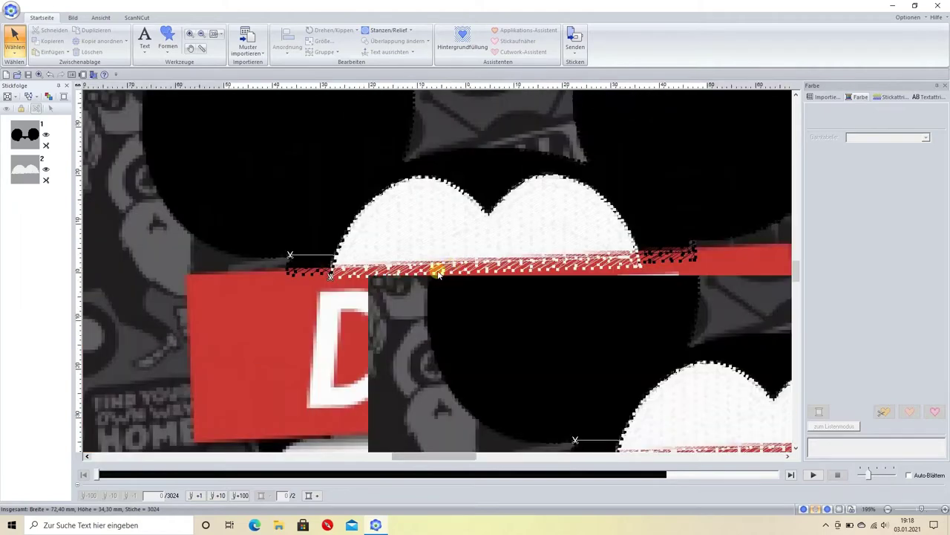
pyautogui.scroll(-1, 462, 266)
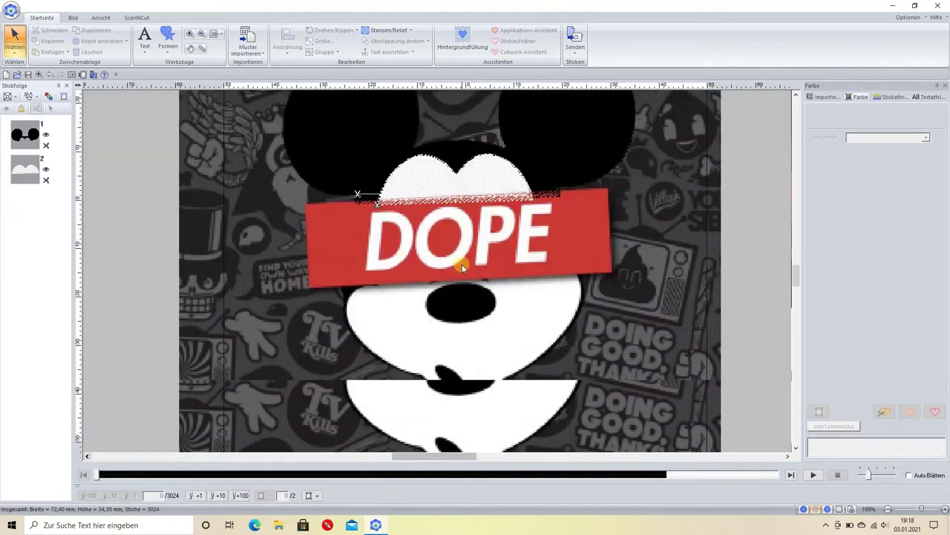
pyautogui.scroll(-1, 462, 264)
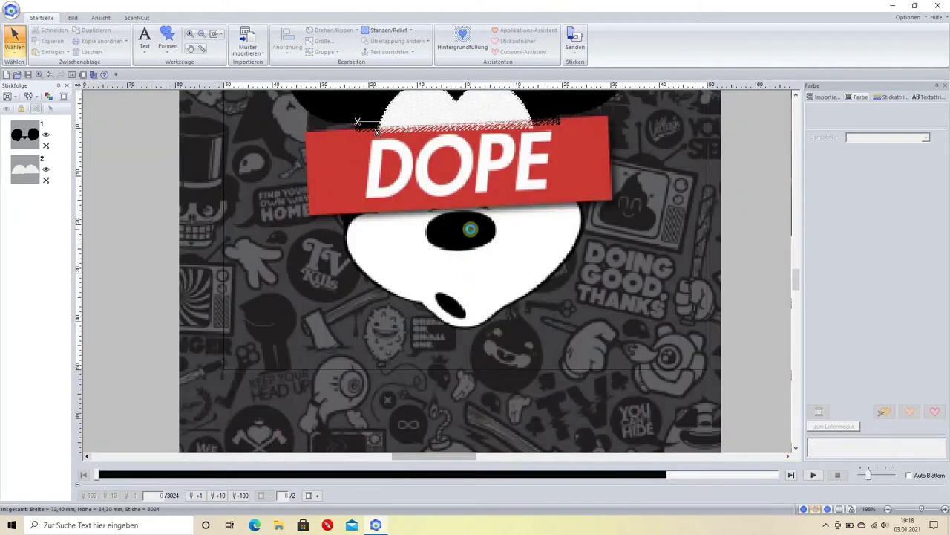
pyautogui.scroll(1, 436, 270)
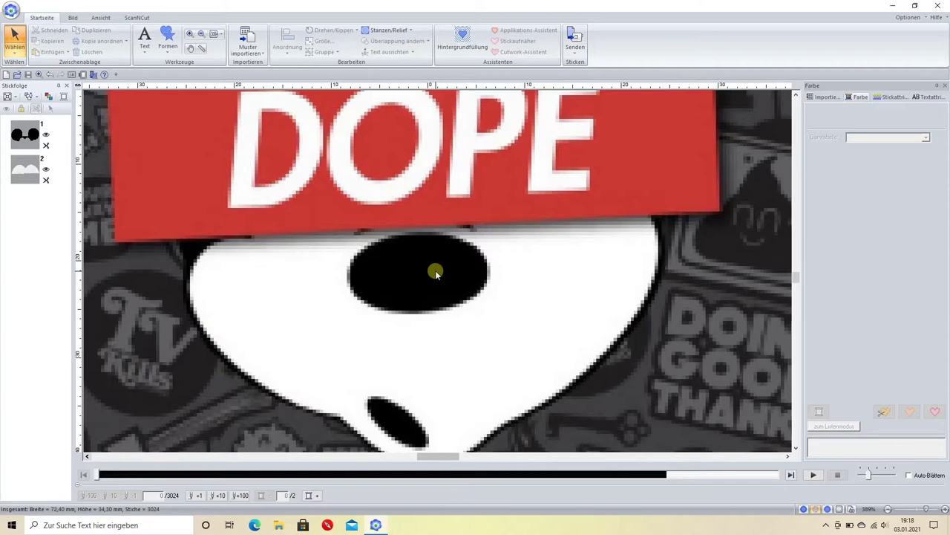
pyautogui.click(168, 37)
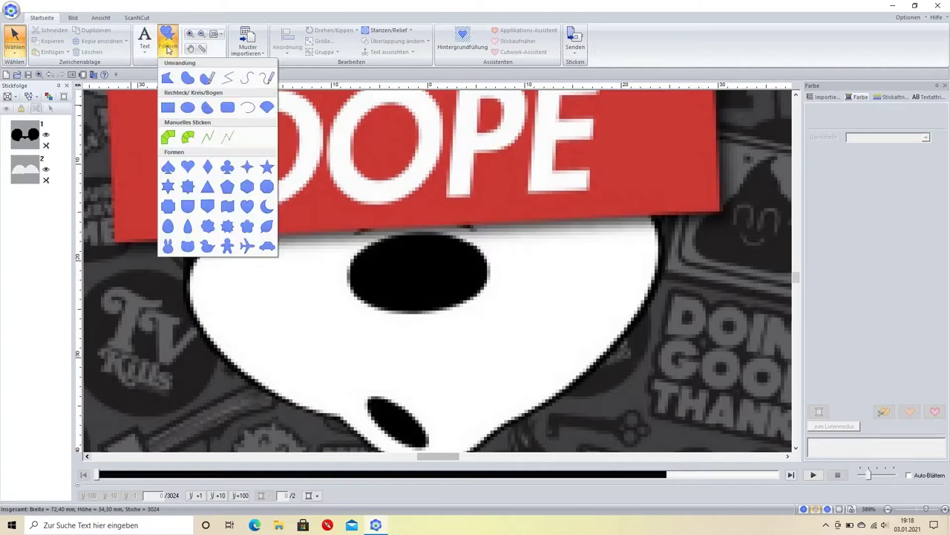
pyautogui.click(180, 78)
pyautogui.moveTo(368, 256); pyautogui.dragTo(486, 312)
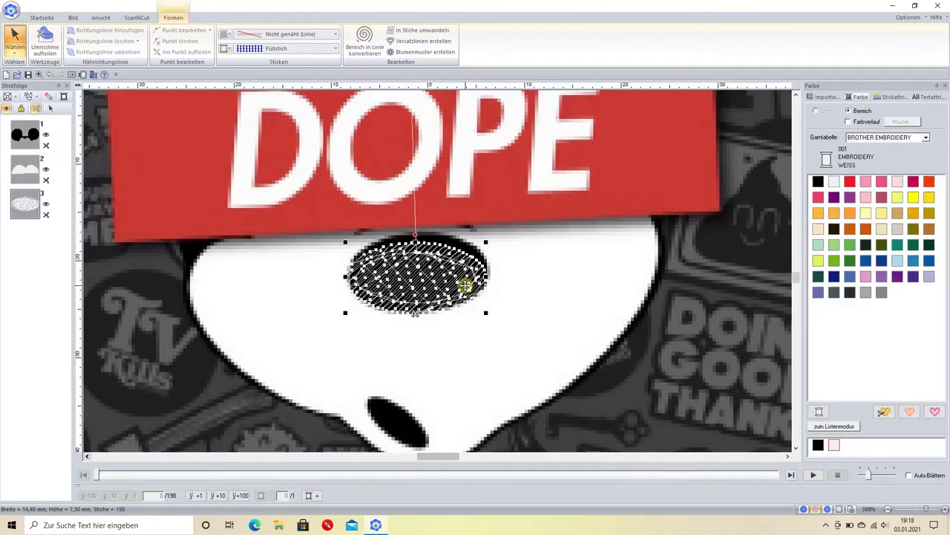
# - Fit the ellipse to the nose at about 14.6 by 8.0 mm and set its thread colour to 900 SCHWARZ
pyautogui.moveTo(487, 242); pyautogui.dragTo(493, 226)
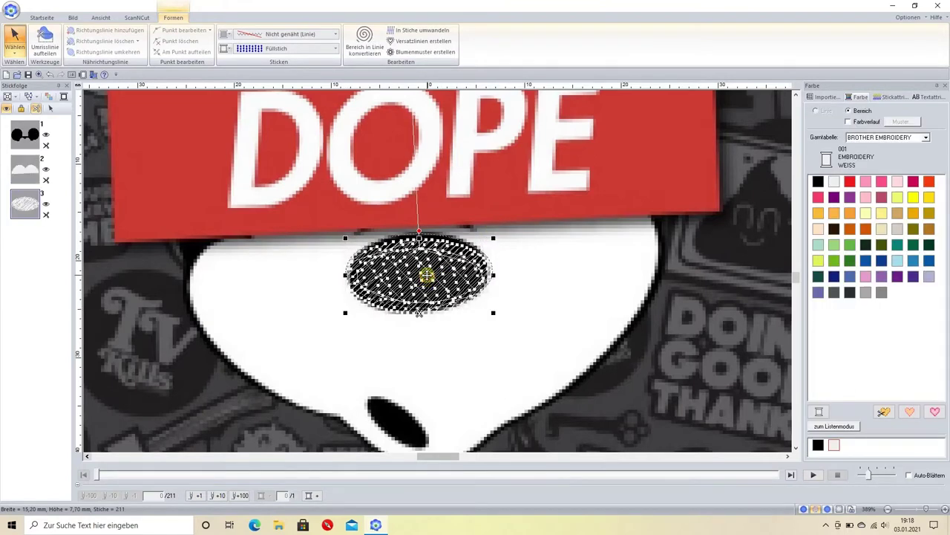
pyautogui.moveTo(427, 275); pyautogui.dragTo(427, 269)
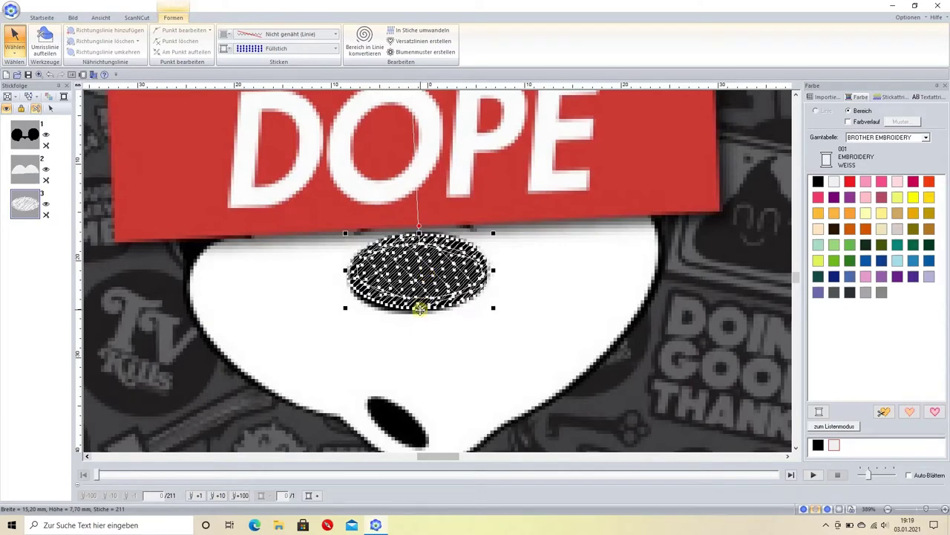
pyautogui.moveTo(420, 308); pyautogui.dragTo(420, 315)
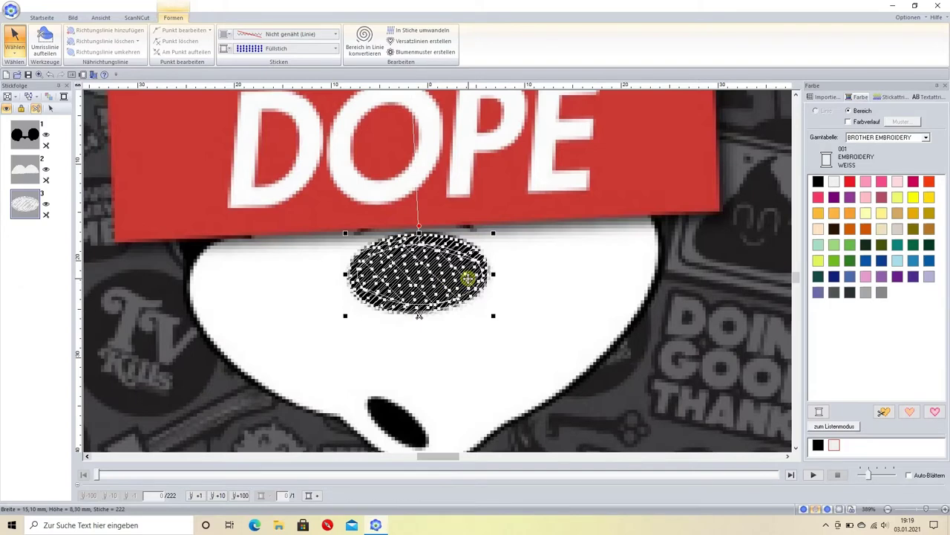
pyautogui.click(818, 181)
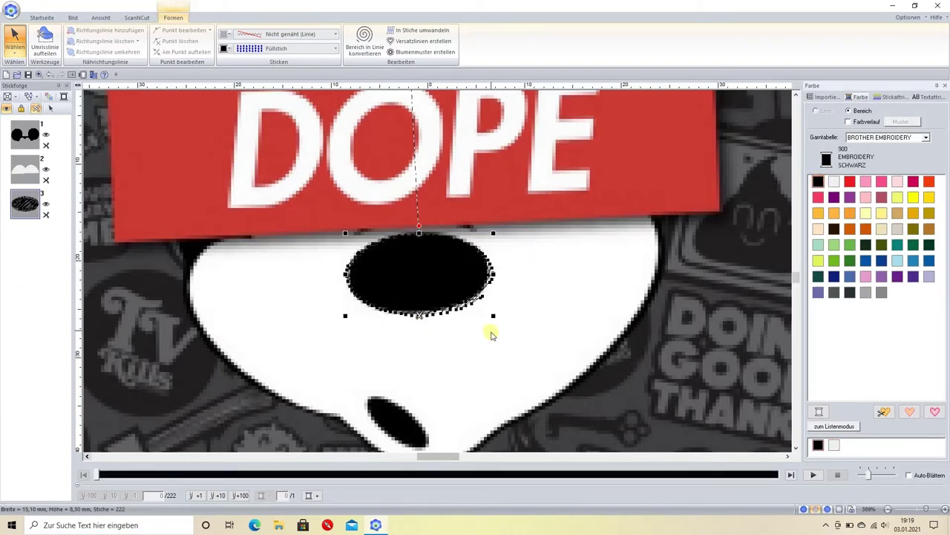
pyautogui.moveTo(494, 315); pyautogui.dragTo(490, 313)
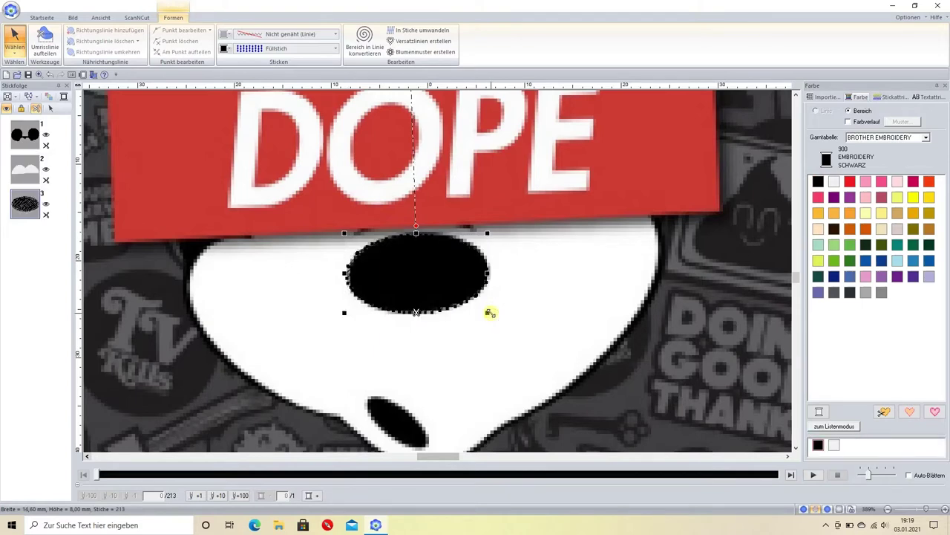
pyautogui.click(32, 257)
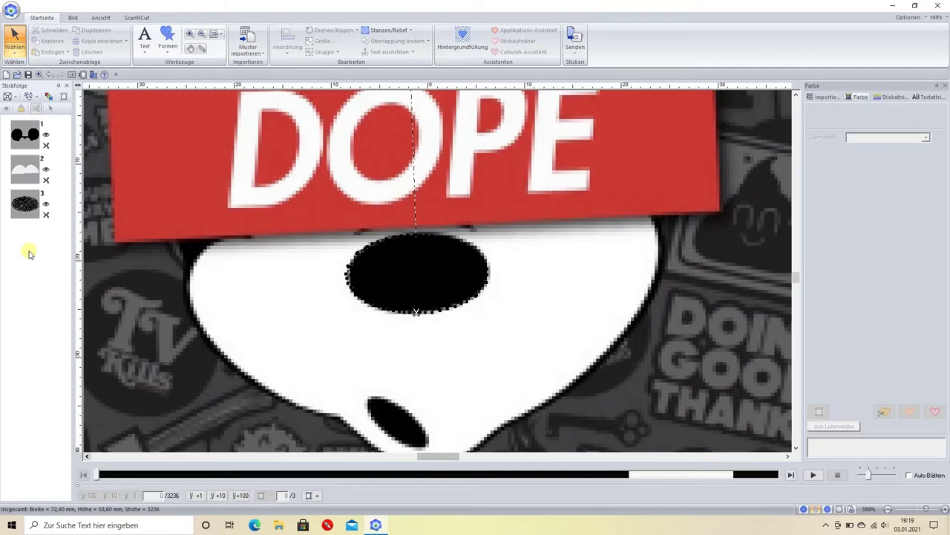
# - Outline the white muzzle below the banner with a closed curved fill shape and choose thread colour 107 DUNKEL VIOLETT
pyautogui.click(168, 37)
pyautogui.click(185, 79)
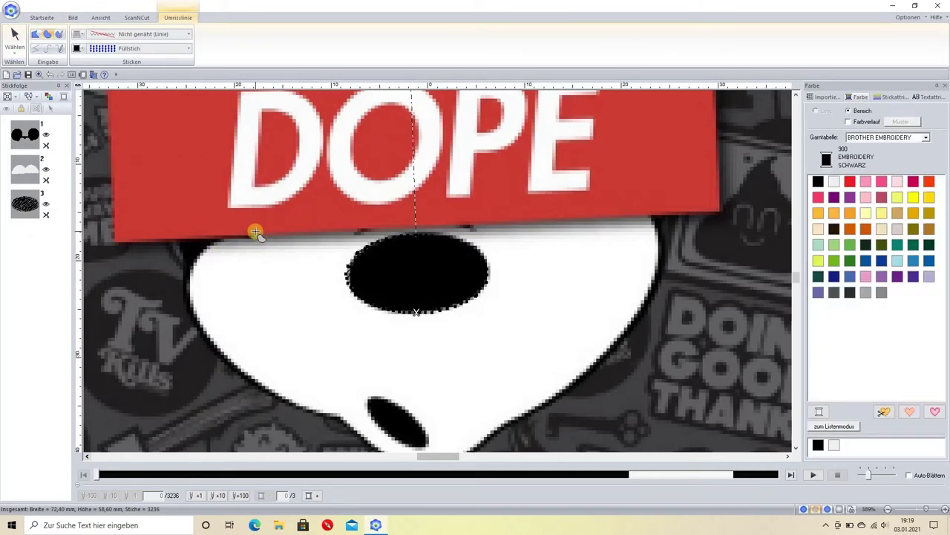
pyautogui.moveTo(256, 228)
pyautogui.mouseDown()
pyautogui.moveTo(177, 279)
pyautogui.moveTo(189, 286)
pyautogui.moveTo(198, 322)
pyautogui.moveTo(255, 381)
pyautogui.moveTo(295, 403)
pyautogui.moveTo(340, 416)
pyautogui.moveTo(408, 404)
pyautogui.moveTo(502, 354)
pyautogui.moveTo(611, 276)
pyautogui.moveTo(645, 225)
pyautogui.moveTo(658, 165)
pyautogui.moveTo(640, 133)
pyautogui.mouseUp()
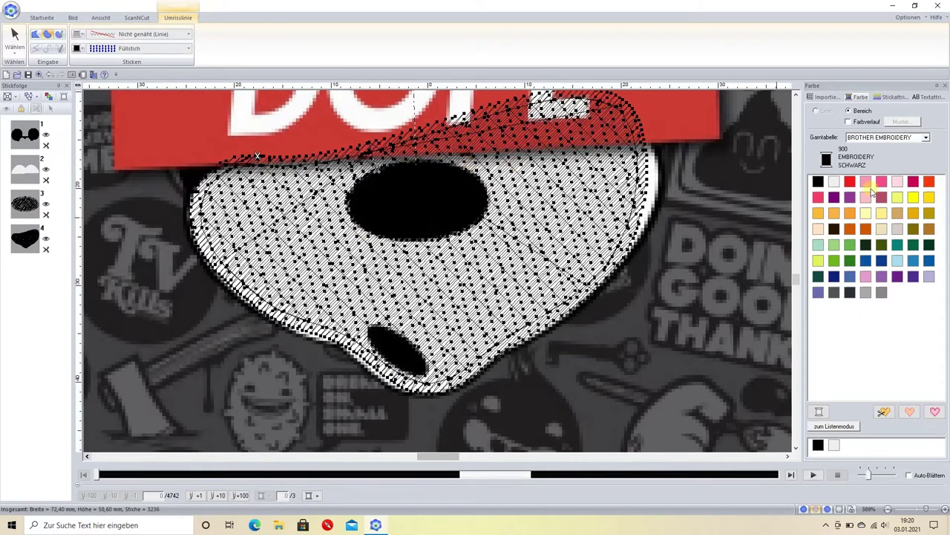
pyautogui.click(912, 183)
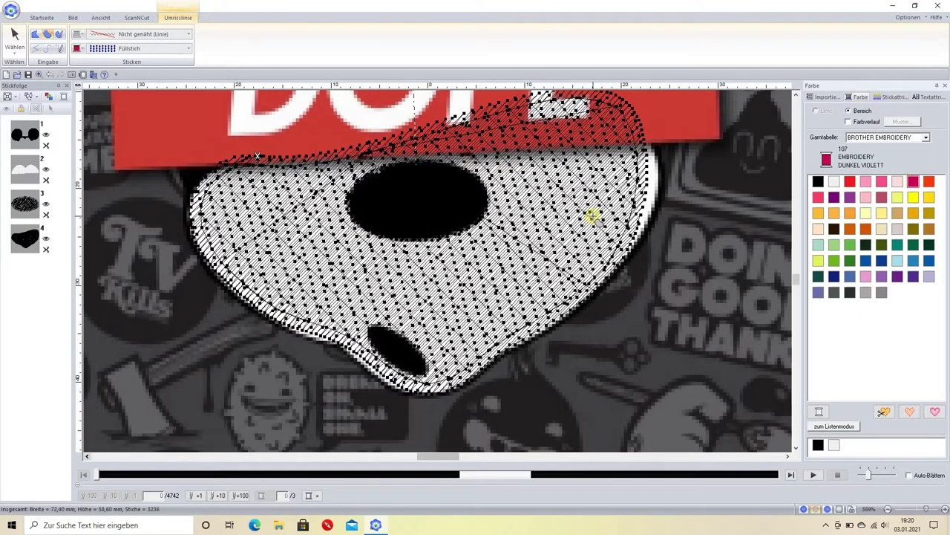
# - Set the muzzle shape's thread colour to 107 DUNKEL VIOLETT and show its outline points for editing
pyautogui.click(25, 237)
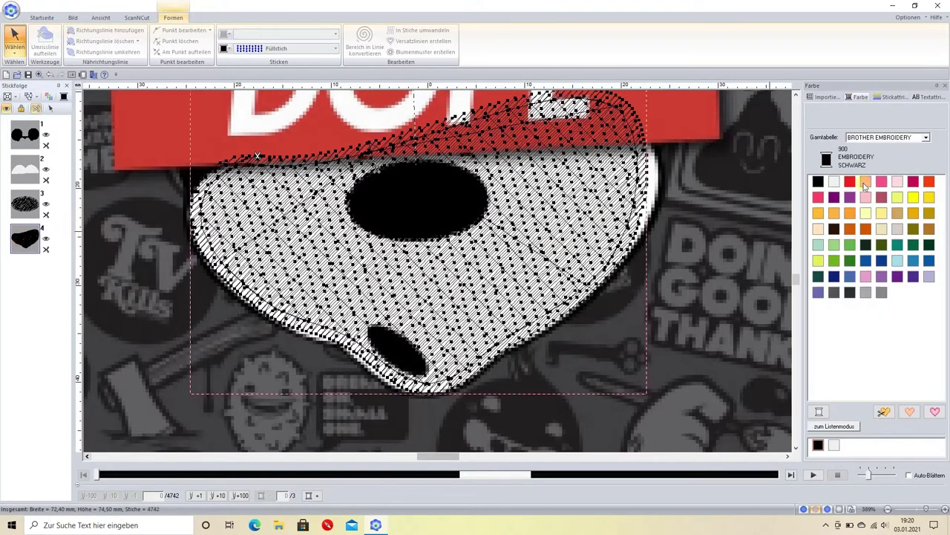
pyautogui.click(912, 183)
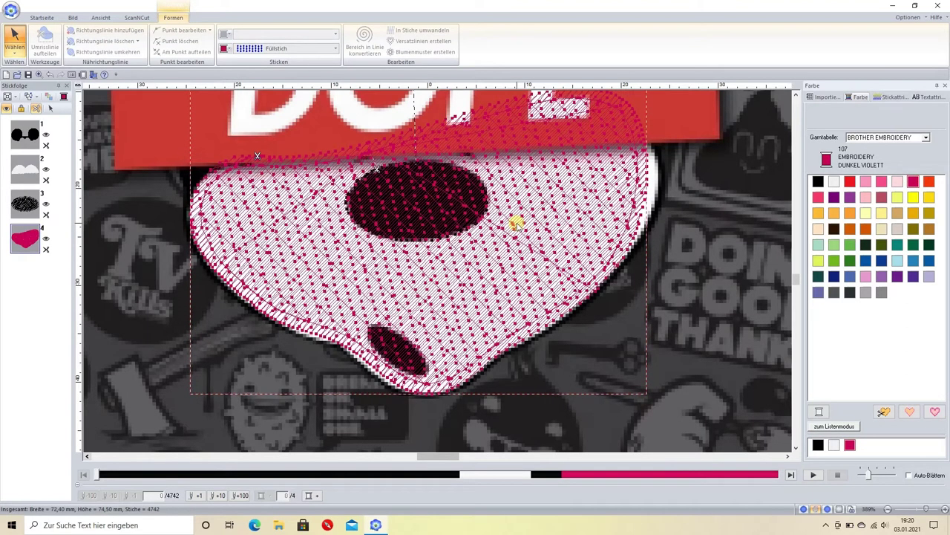
pyautogui.click(15, 48)
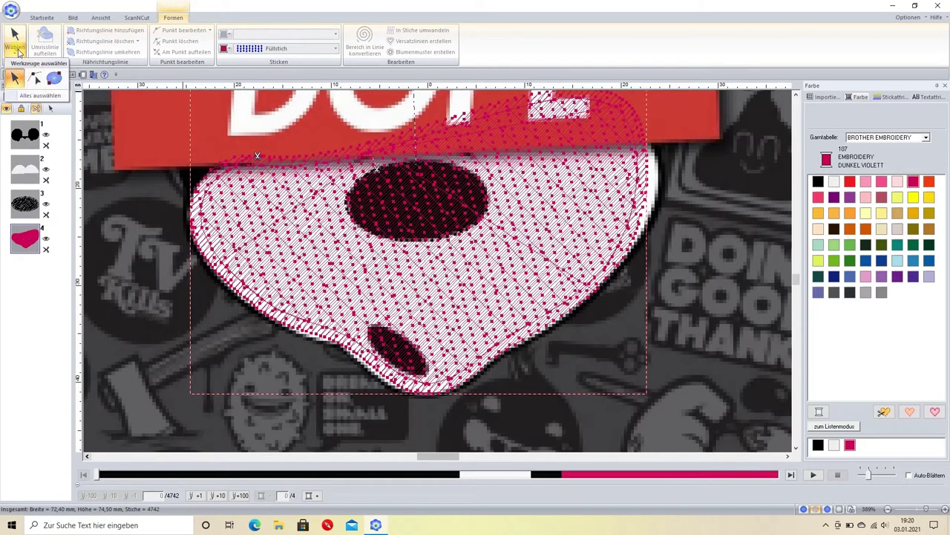
pyautogui.click(34, 78)
pyautogui.click(391, 288)
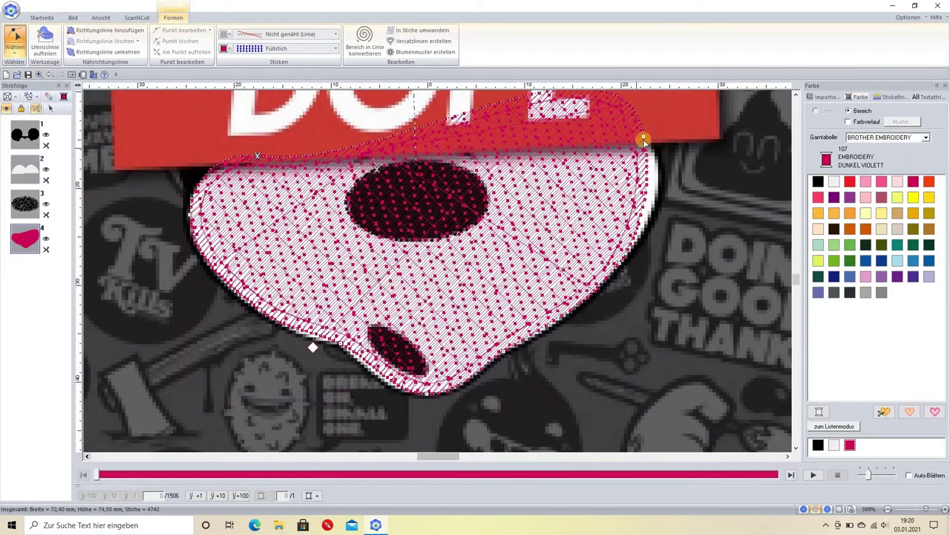
# - Convert the muzzle's upper-right point to a vertex point and reshape its curves along the white right edge and the banner's lower edge
pyautogui.rightClick(644, 138)
pyautogui.click(666, 189)
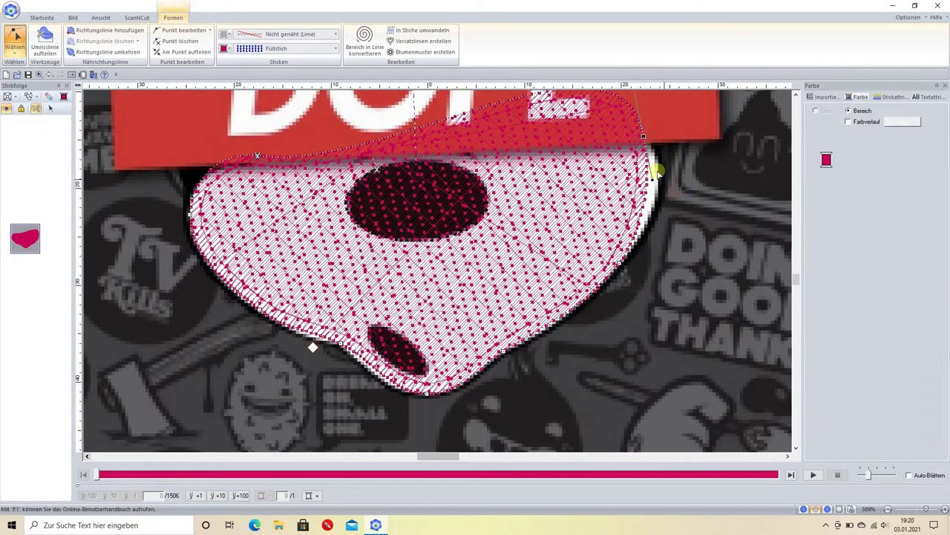
pyautogui.click(645, 137)
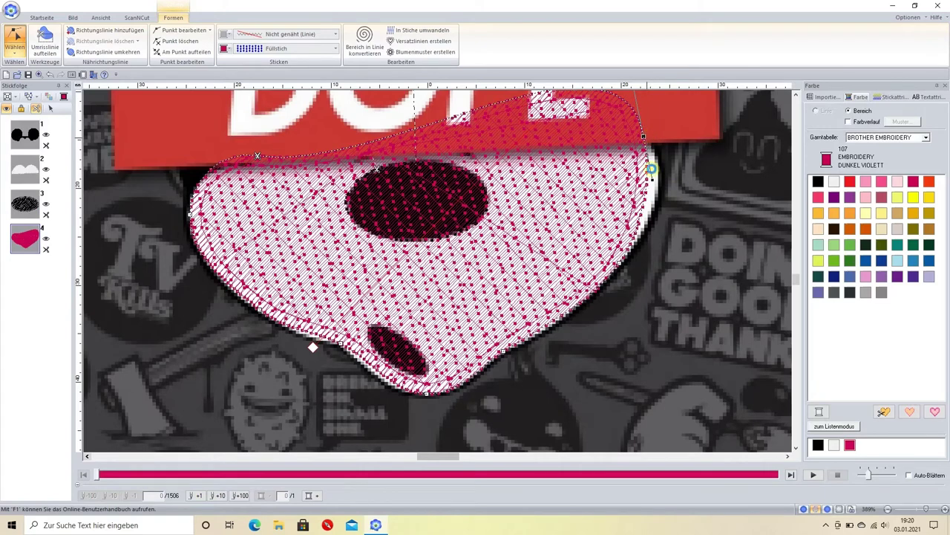
pyautogui.moveTo(666, 187); pyautogui.dragTo(676, 191)
pyautogui.scroll(1, 513, 194)
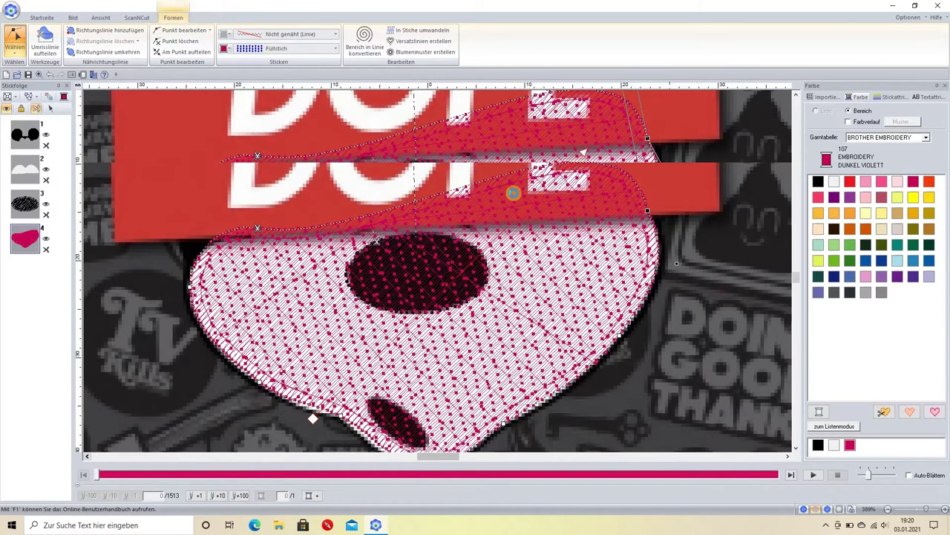
pyautogui.scroll(2, 513, 193)
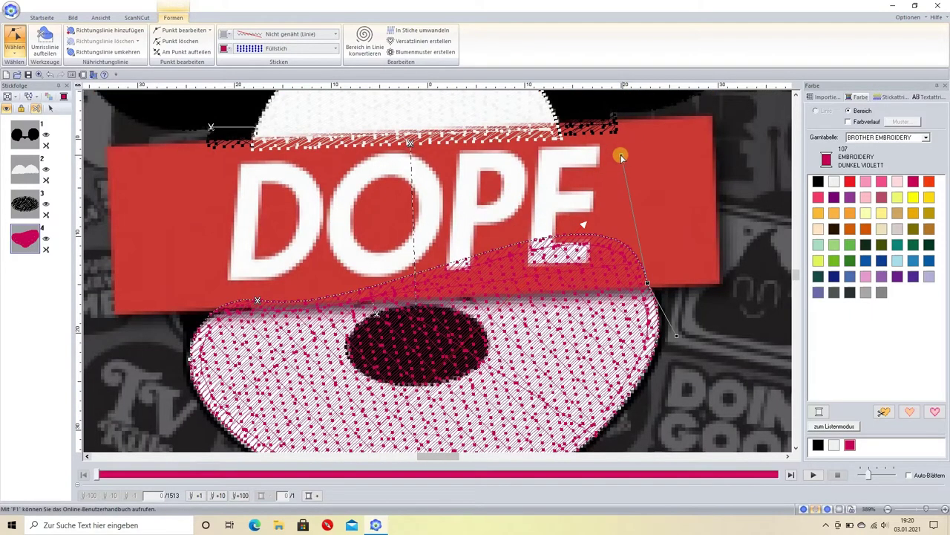
pyautogui.moveTo(621, 155); pyautogui.dragTo(621, 156)
pyautogui.moveTo(571, 283); pyautogui.dragTo(572, 284)
# - Convert the muzzle's upper-left corner to a vertex point, shift it outward with adjusted curve handles, and make the left-edge point symmetric
pyautogui.rightClick(256, 300)
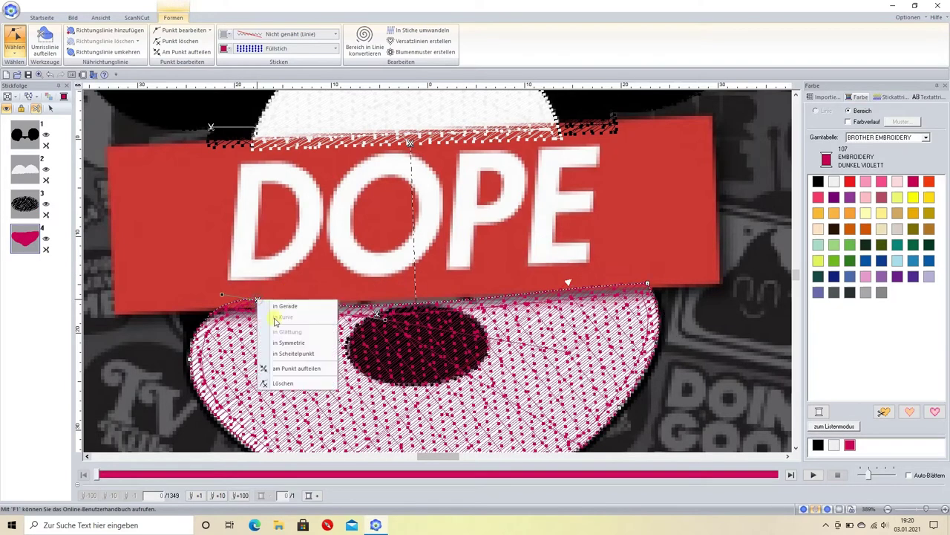
pyautogui.click(297, 349)
pyautogui.moveTo(257, 299); pyautogui.dragTo(225, 300)
pyautogui.moveTo(355, 322); pyautogui.dragTo(345, 293)
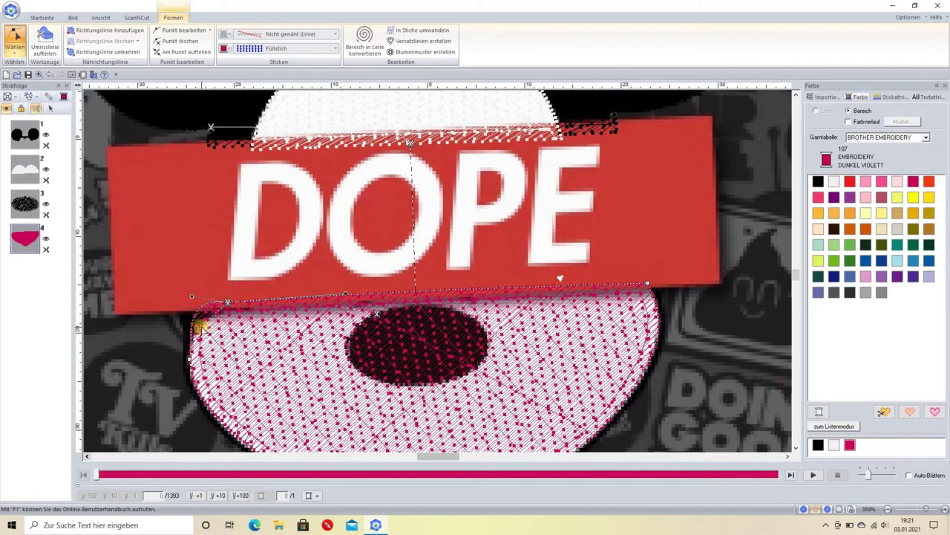
pyautogui.click(199, 325)
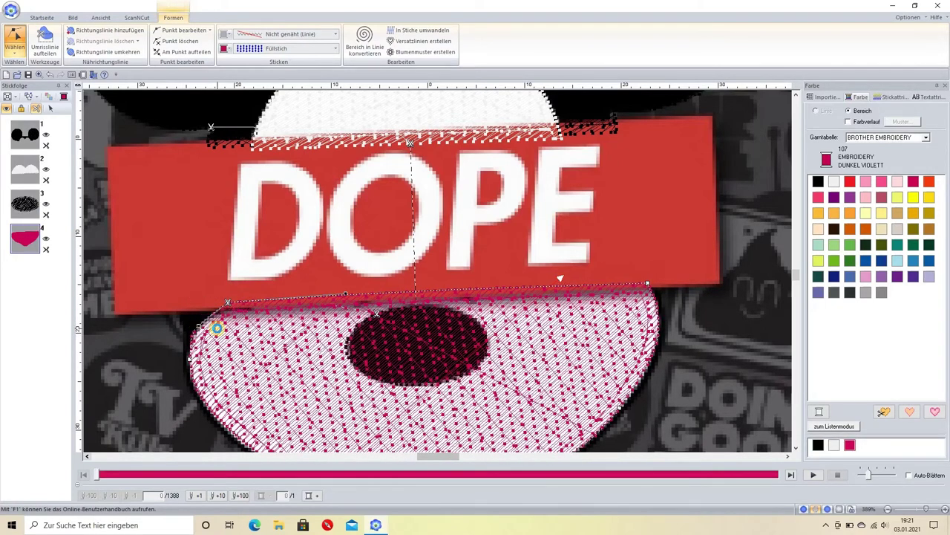
pyautogui.rightClick(191, 360)
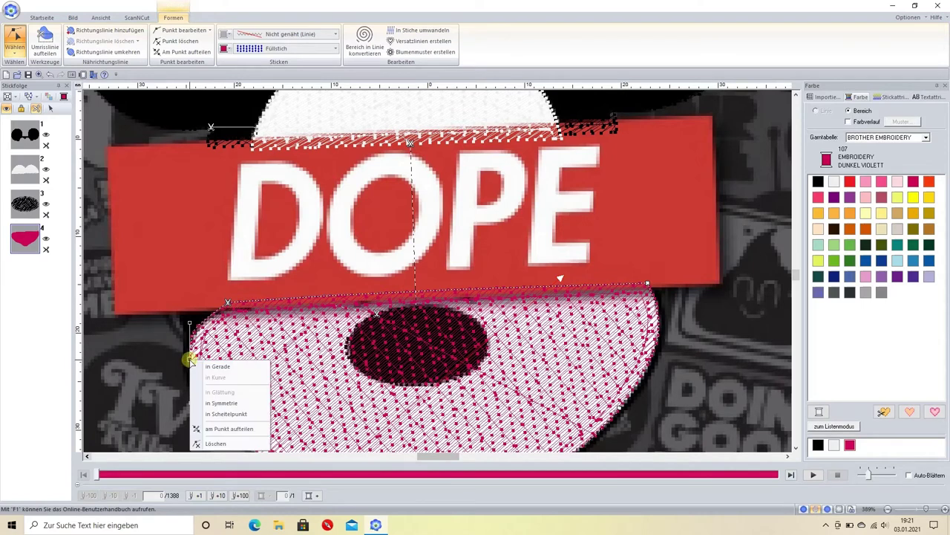
pyautogui.click(223, 401)
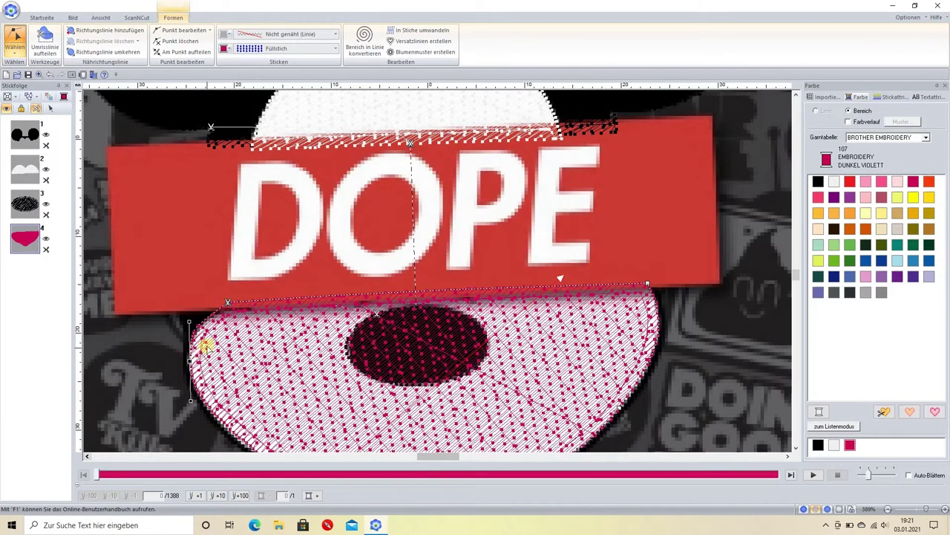
# - Try to bend the curve at the muzzle's upper-left corner with its handle, and undo the change
pyautogui.click(227, 302)
pyautogui.moveTo(201, 324); pyautogui.dragTo(230, 302)
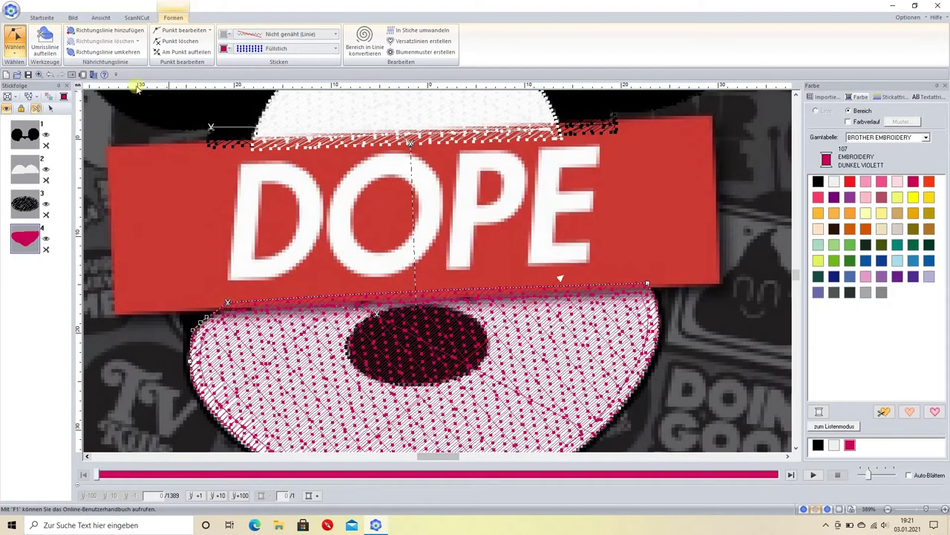
pyautogui.click(50, 75)
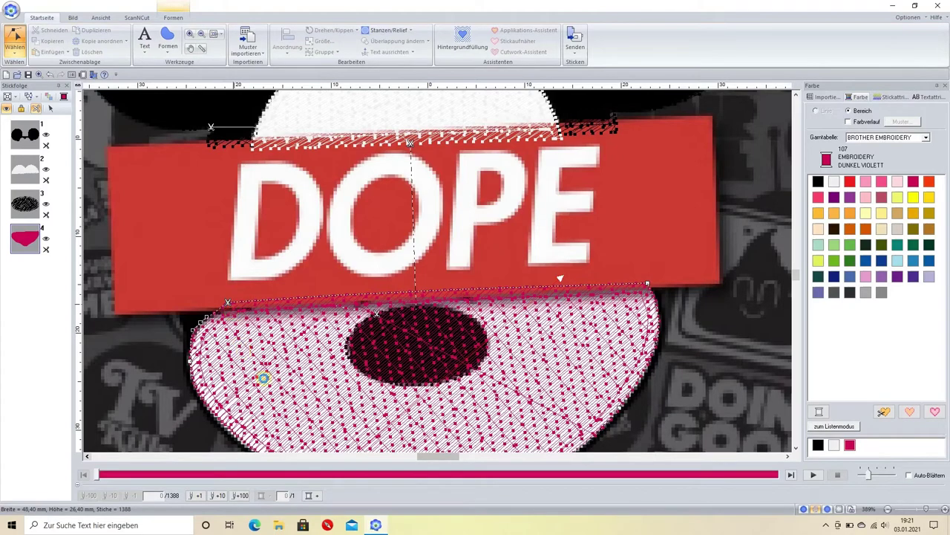
# - Shift the muzzle's upper-left corner point slightly inward over the banner's lower edge and select the left-edge point
pyautogui.scroll(2, 339, 332)
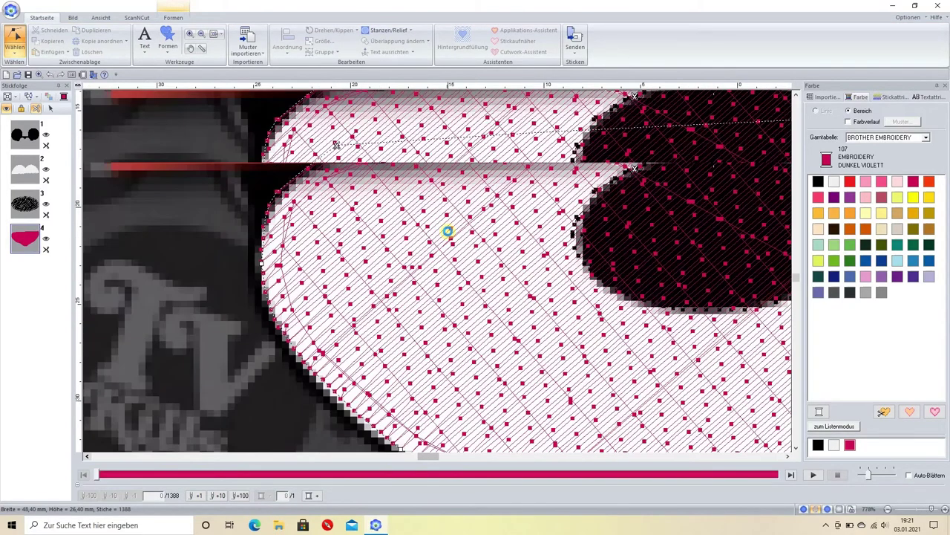
pyautogui.moveTo(335, 144); pyautogui.dragTo(342, 148)
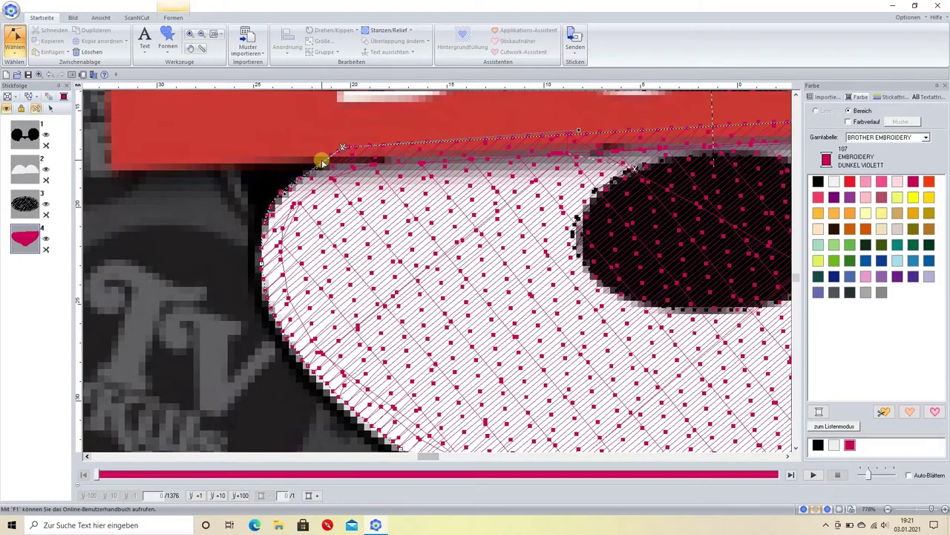
pyautogui.click(261, 263)
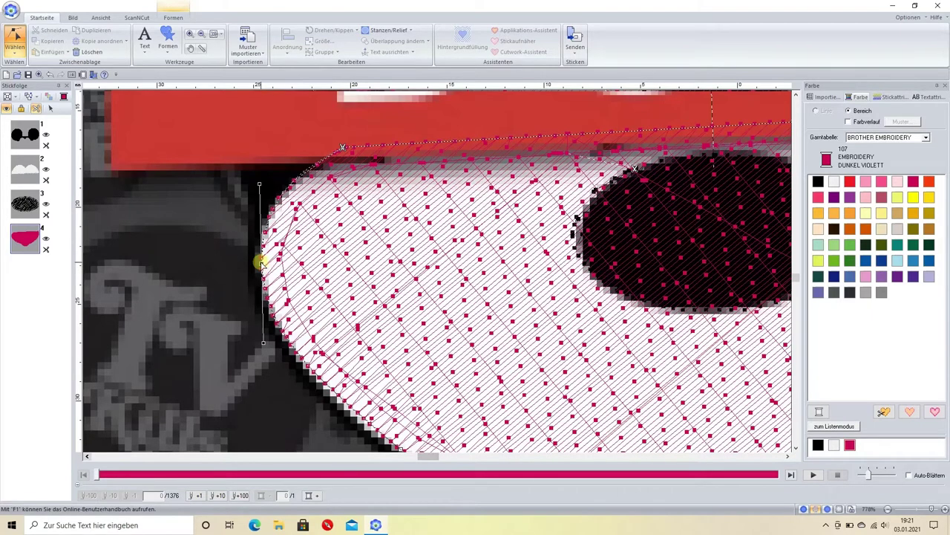
pyautogui.press('Left')
# - Make the muzzle's lower-left point symmetric and adjust its handles and position to follow the white edge
pyautogui.scroll(-2, 520, 234)
pyautogui.scroll(-4, 594, 271)
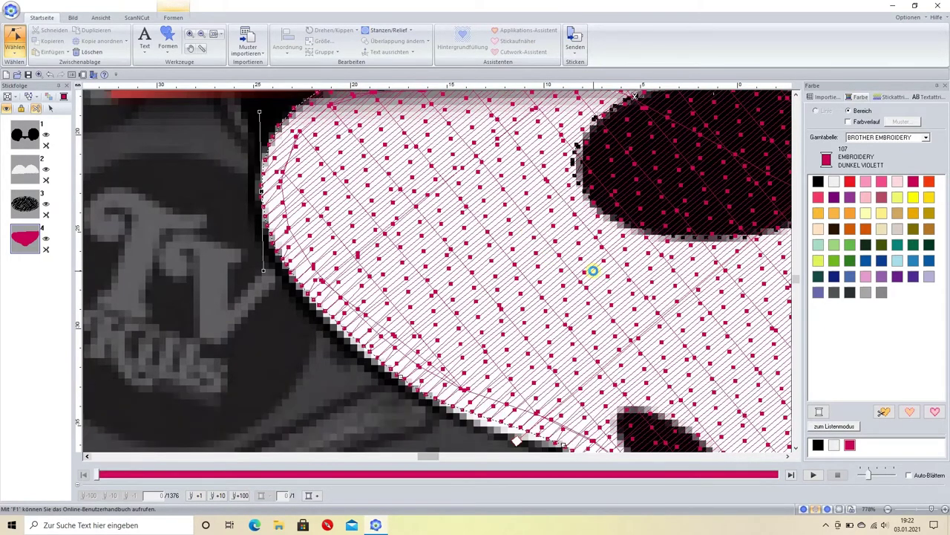
pyautogui.rightClick(563, 375)
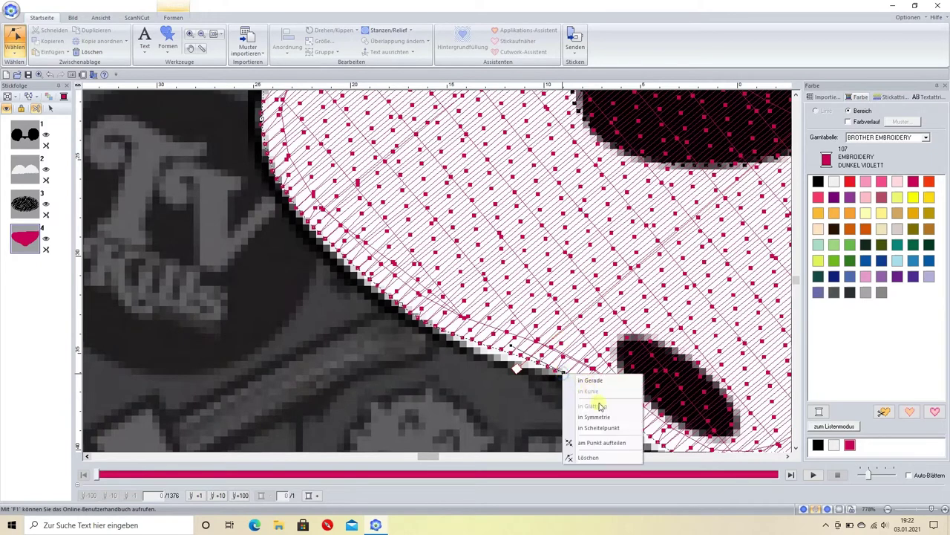
pyautogui.click(601, 412)
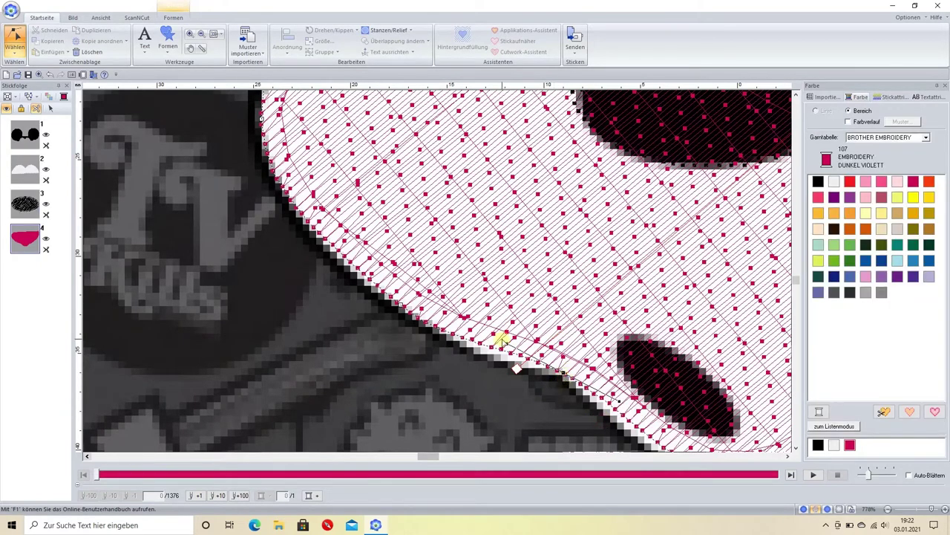
pyautogui.moveTo(508, 346); pyautogui.dragTo(511, 368)
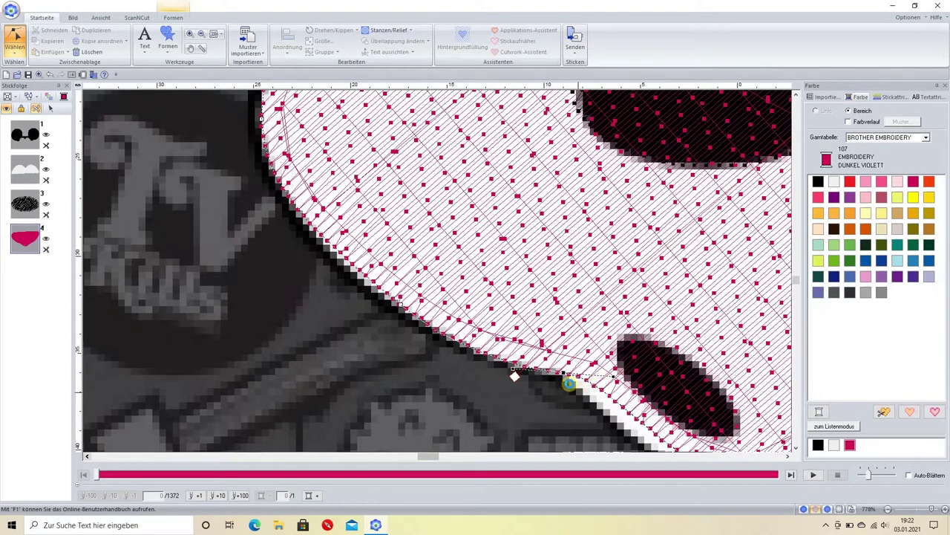
pyautogui.moveTo(569, 385); pyautogui.dragTo(602, 339)
pyautogui.scroll(-2, 602, 339)
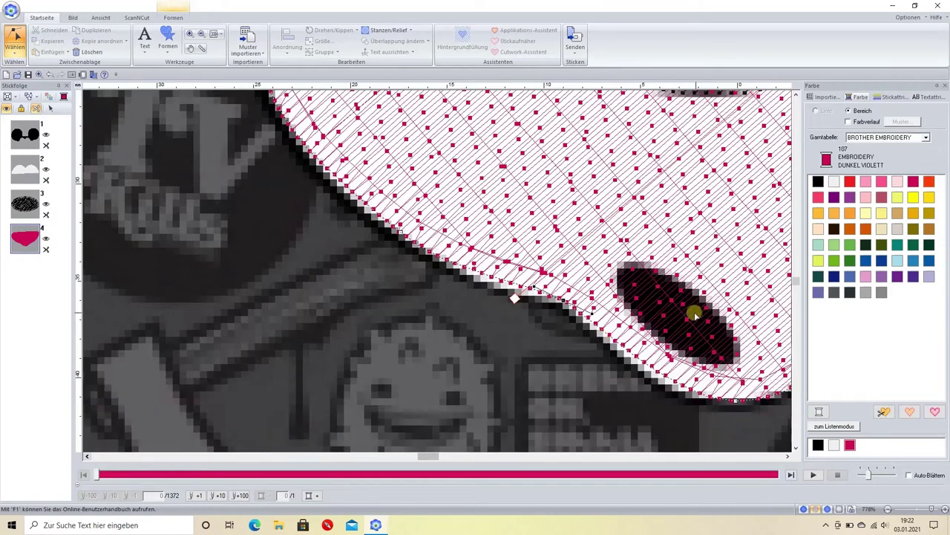
pyautogui.moveTo(564, 303); pyautogui.dragTo(562, 305)
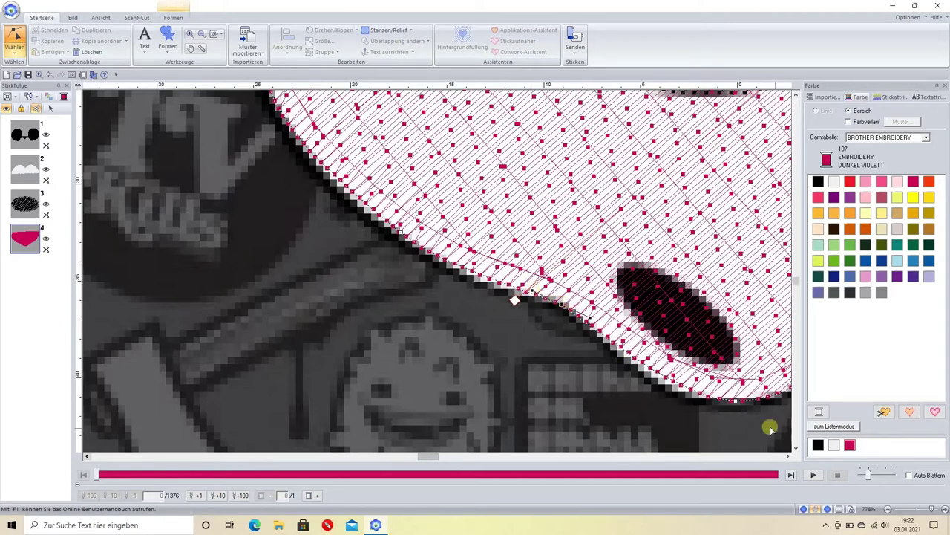
# - Make the muzzle's bottom tip point symmetric and lengthen its handles so the curve fits the chin
pyautogui.rightClick(735, 401)
pyautogui.click(763, 439)
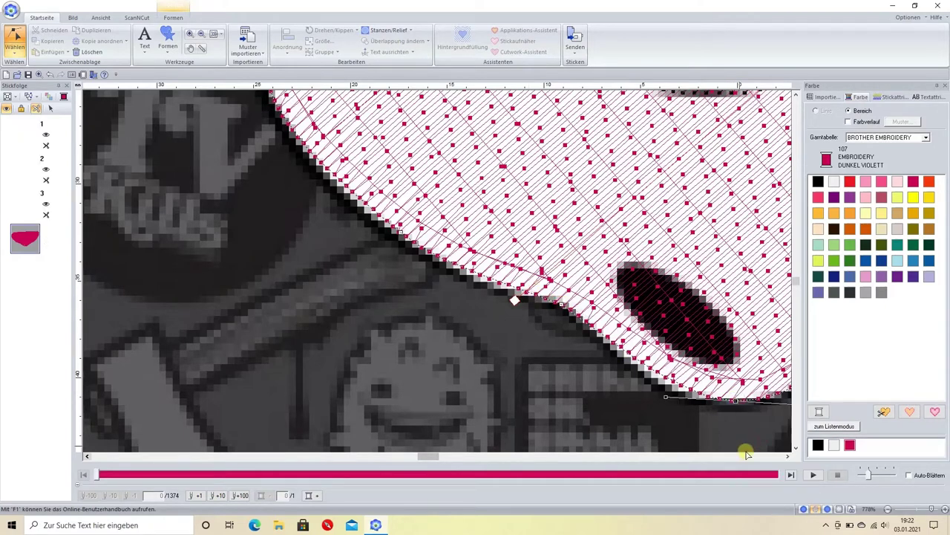
pyautogui.click(787, 456)
pyautogui.click(787, 456)
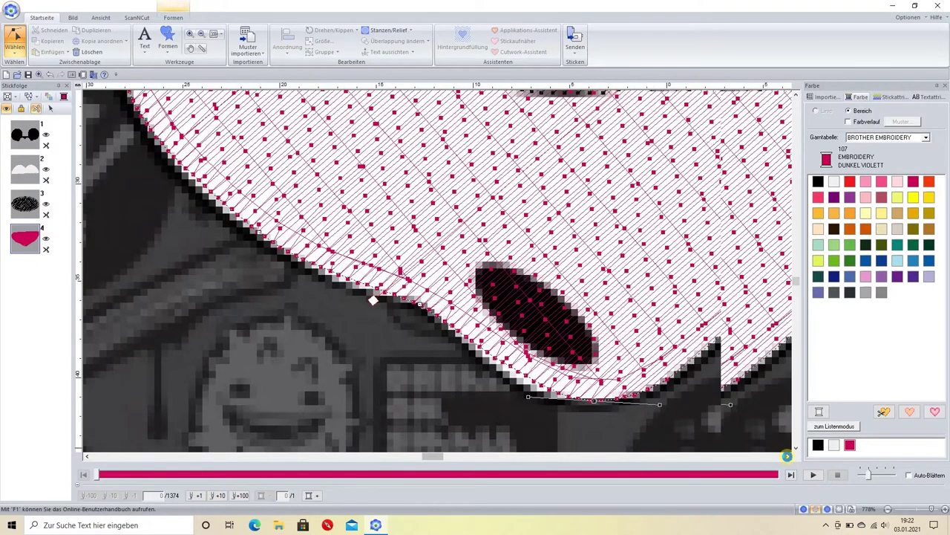
pyautogui.hscroll(1, 787, 456)
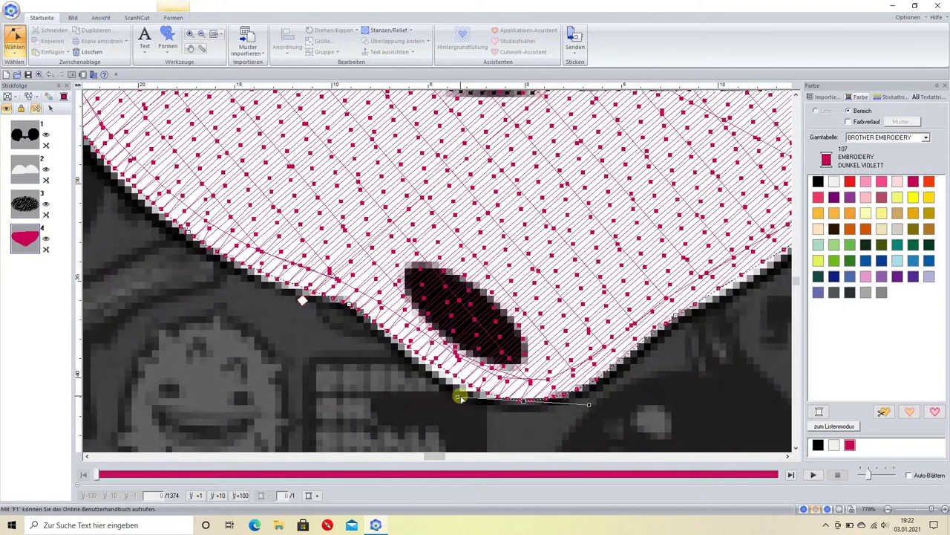
pyautogui.moveTo(456, 399); pyautogui.dragTo(424, 406)
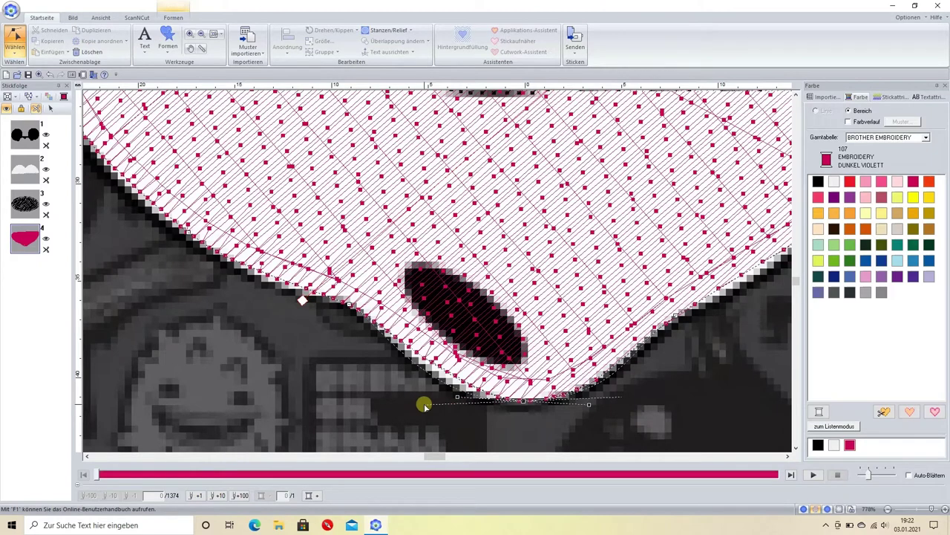
# - Fine-tune the muzzle's lower-left point, convert it to a vertex point and pull its outer handle onto the white edge
pyautogui.moveTo(346, 314); pyautogui.dragTo(349, 304)
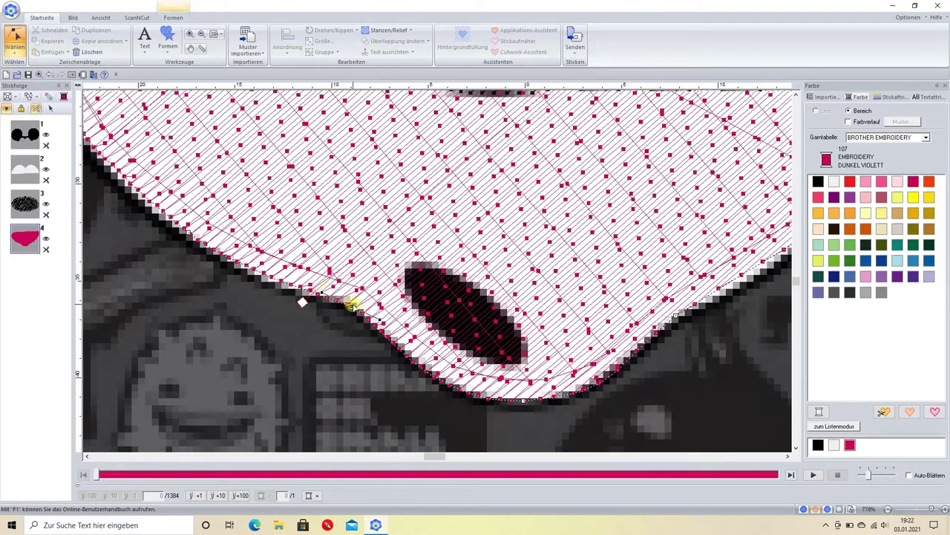
pyautogui.rightClick(352, 302)
pyautogui.click(374, 360)
pyautogui.moveTo(317, 298); pyautogui.dragTo(301, 300)
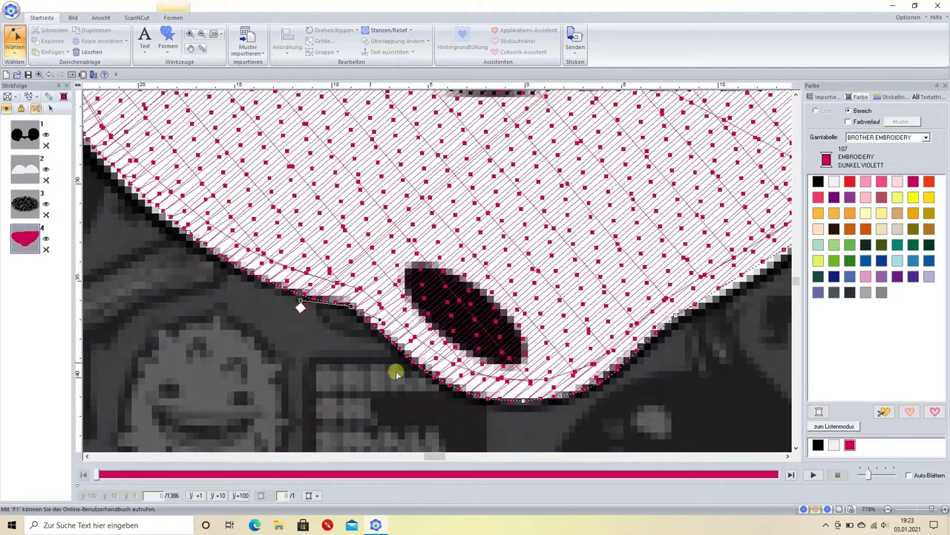
# - Convert the muzzle's lower-right point to a vertex point and pull its upper handle outward to follow the white edge
pyautogui.rightClick(675, 316)
pyautogui.click(717, 372)
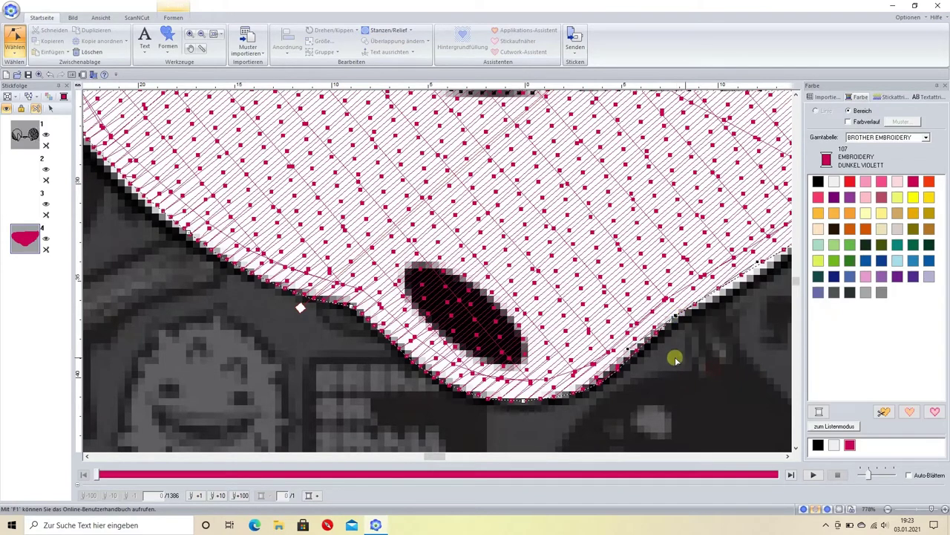
pyautogui.click(787, 456)
pyautogui.click(787, 456)
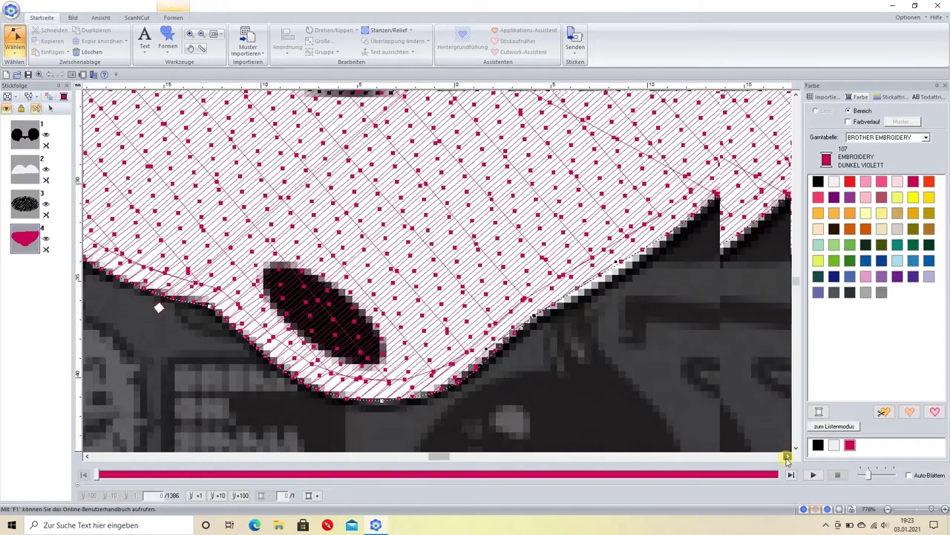
pyautogui.click(787, 456)
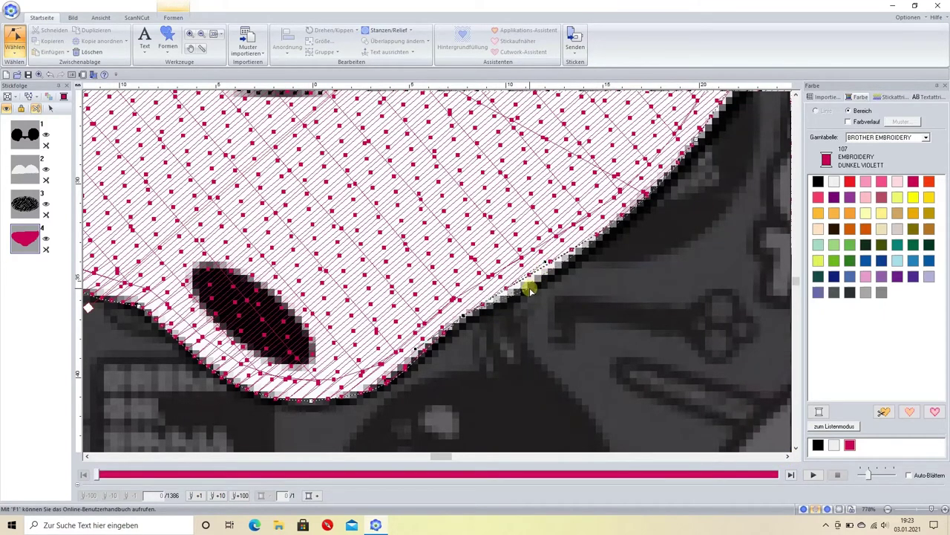
pyautogui.moveTo(533, 292); pyautogui.dragTo(533, 290)
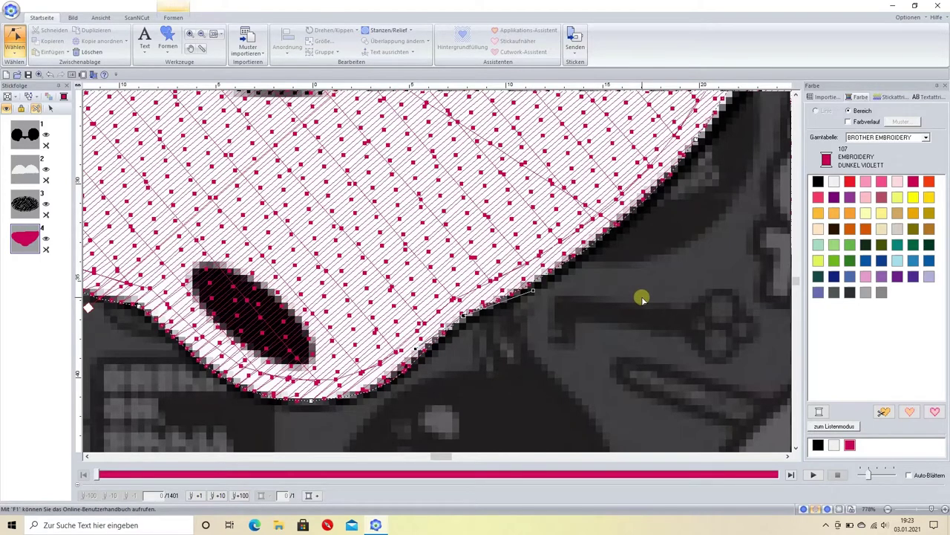
pyautogui.scroll(2, 696, 276)
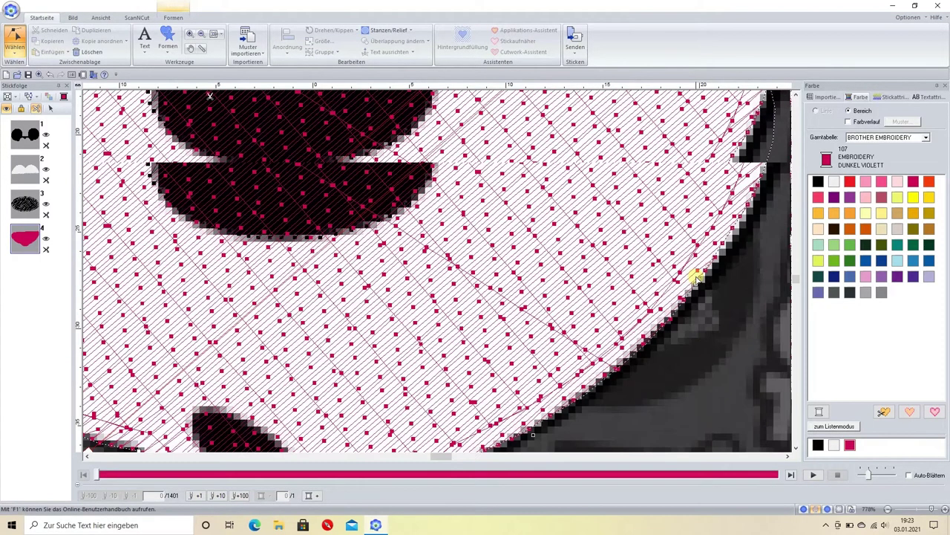
# - Select the muzzle's lower-right point and shorten both of its handles so the curve follows the white edge
pyautogui.scroll(1, 695, 277)
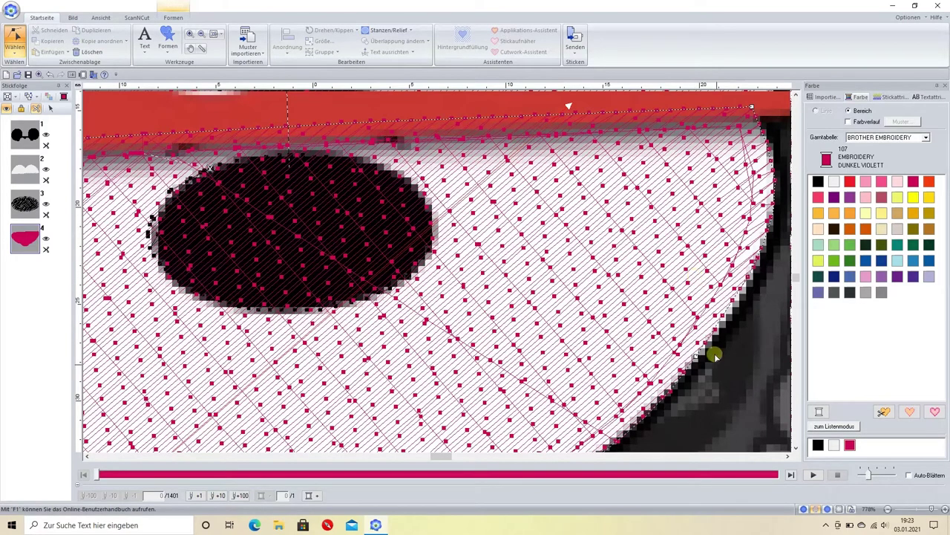
pyautogui.click(787, 455)
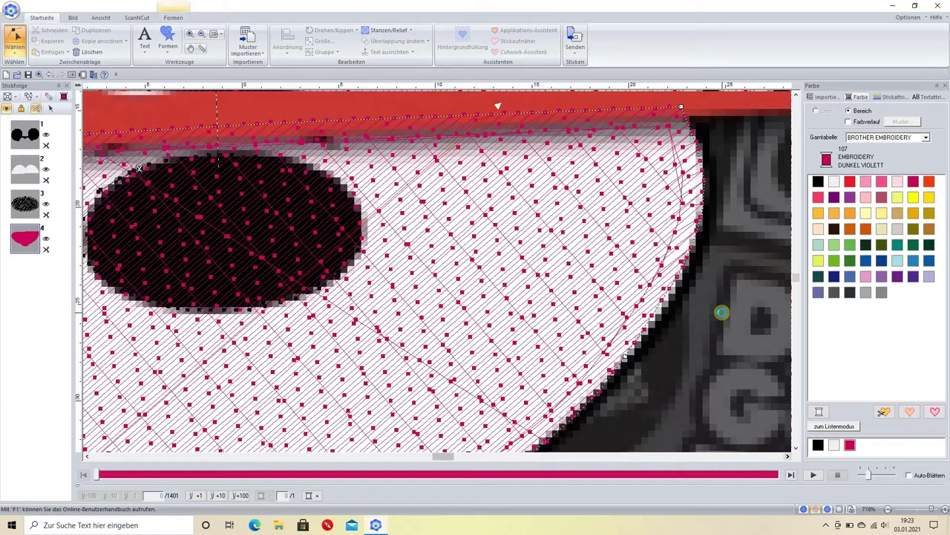
pyautogui.click(680, 107)
pyautogui.click(626, 357)
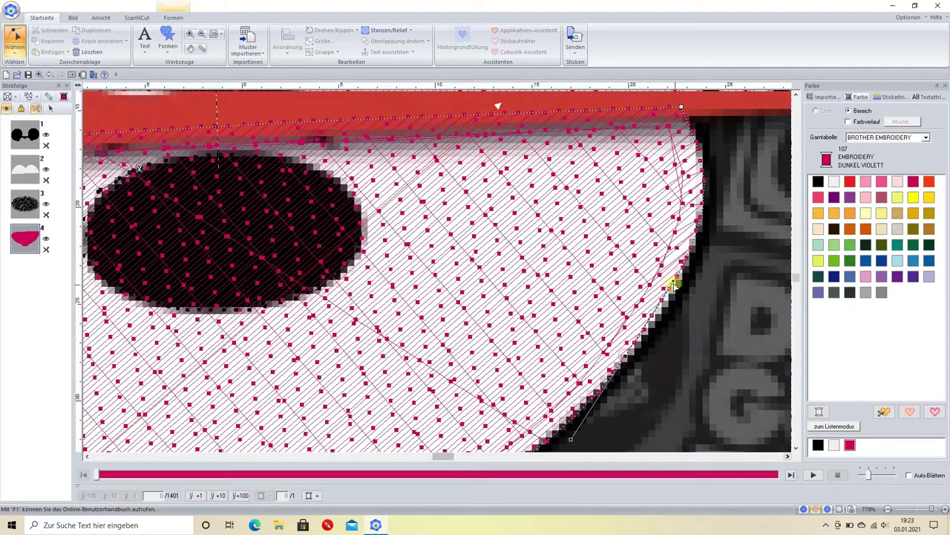
pyautogui.moveTo(673, 282); pyautogui.dragTo(651, 331)
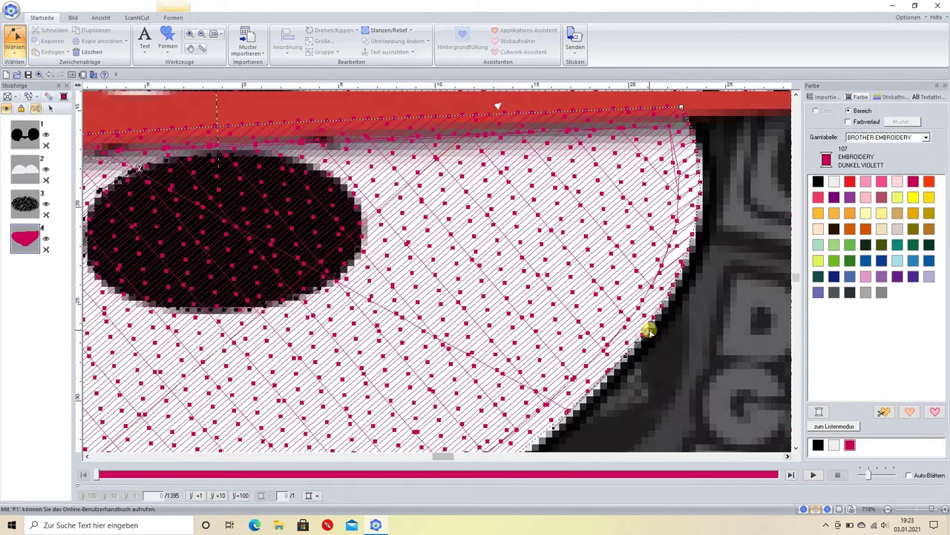
pyautogui.moveTo(554, 425); pyautogui.dragTo(604, 382)
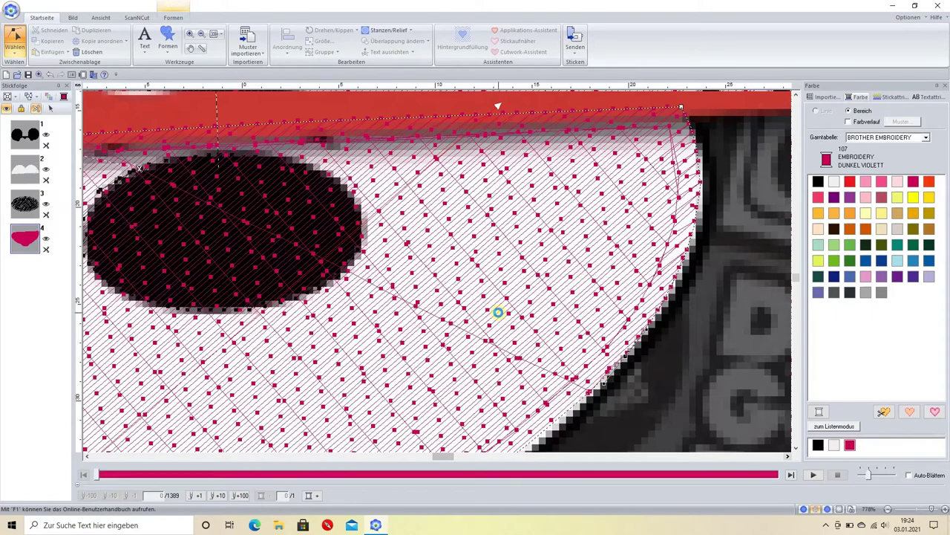
# - Move the muzzle's lower-right point slightly along the edge and readjust its upper and lower handles to match the outline
pyautogui.scroll(-3, 490, 310)
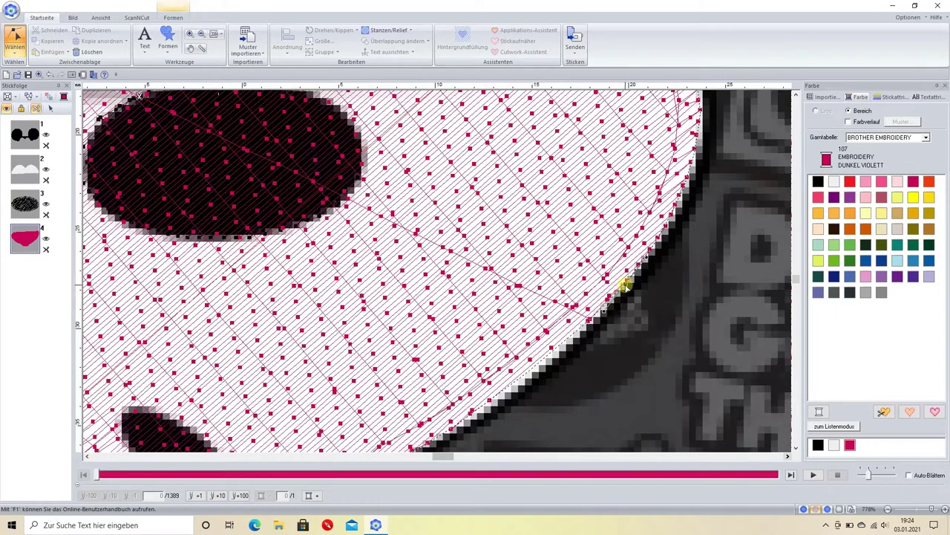
pyautogui.moveTo(624, 296); pyautogui.dragTo(617, 302)
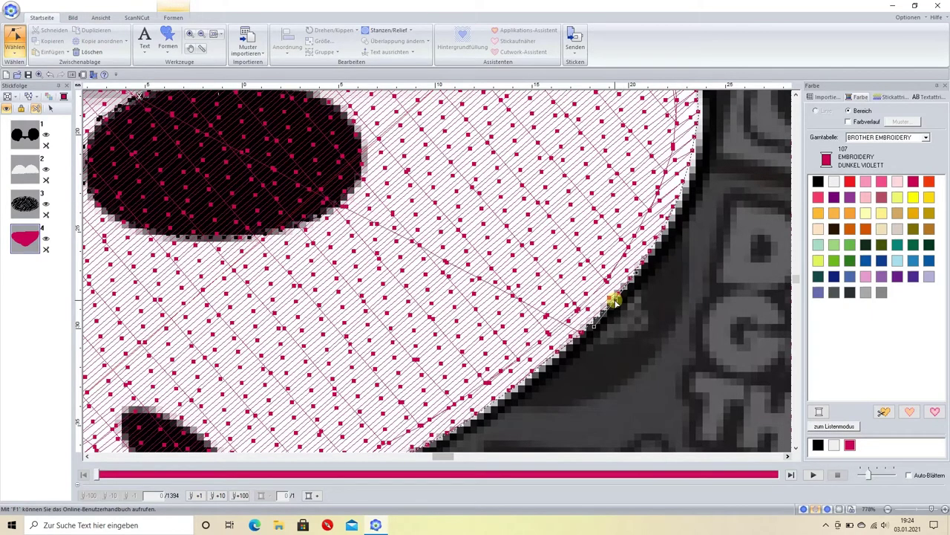
pyautogui.moveTo(639, 272); pyautogui.dragTo(637, 274)
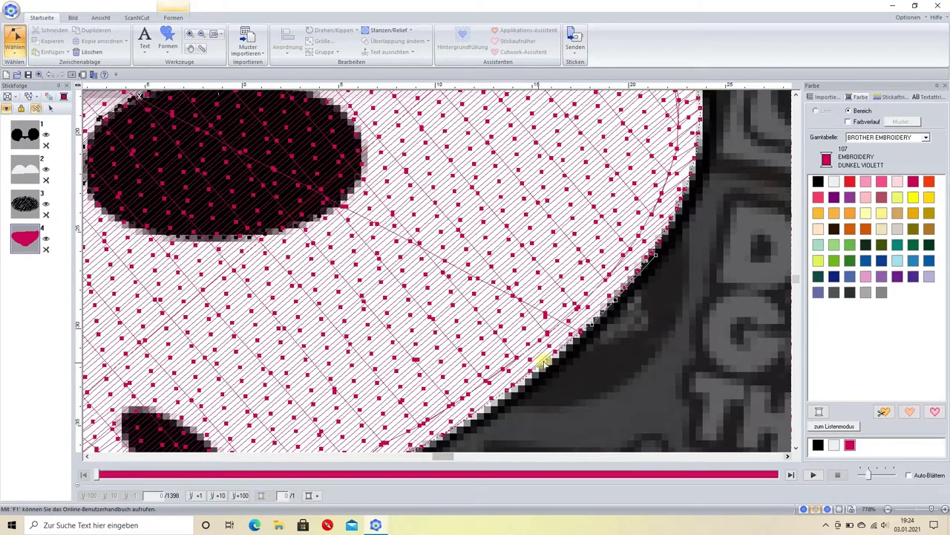
pyautogui.moveTo(585, 335); pyautogui.dragTo(599, 317)
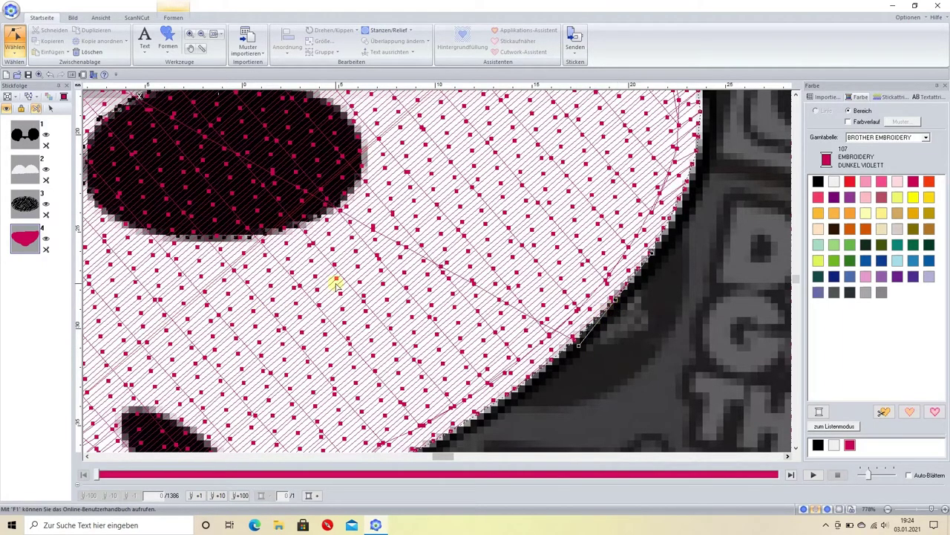
# - Save the design and set the muzzle fill's thread colour to white (001 WEISS)
pyautogui.scroll(-1, 430, 268)
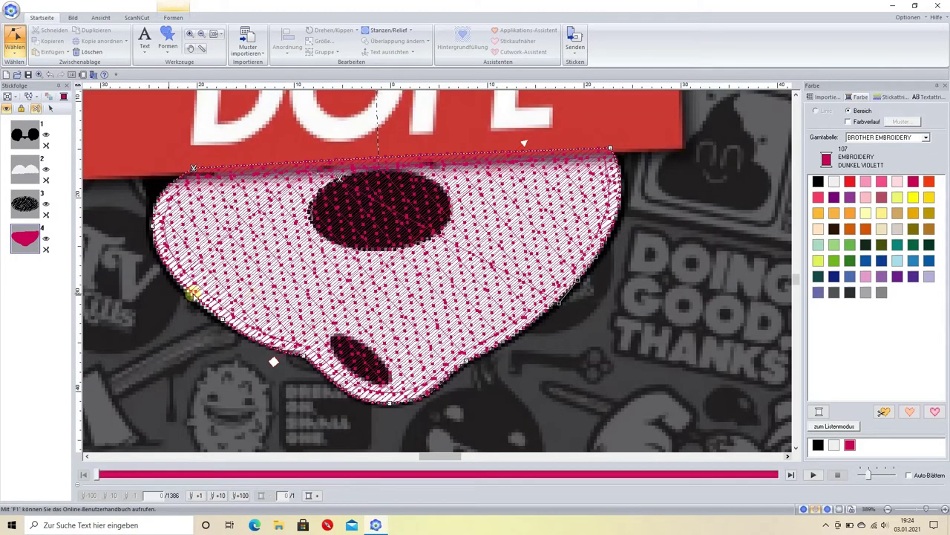
pyautogui.click(23, 274)
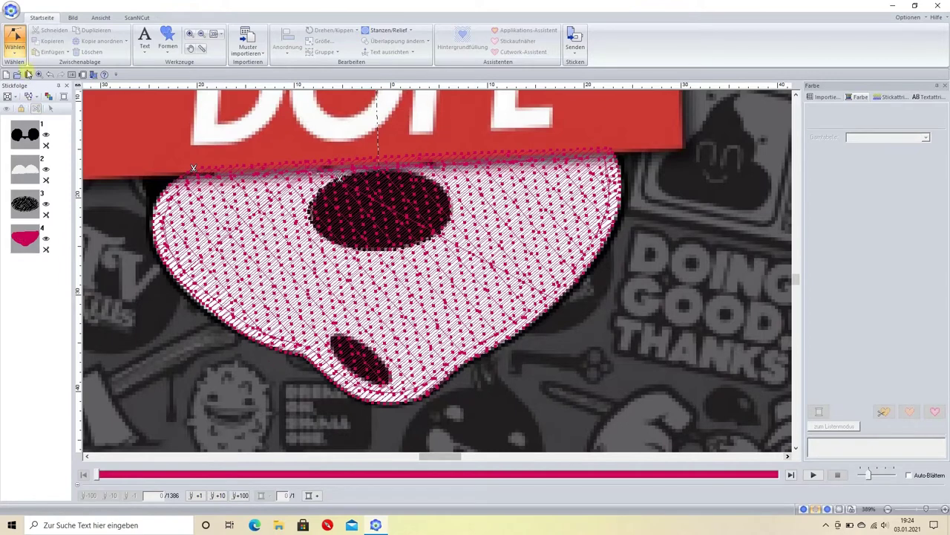
pyautogui.click(29, 97)
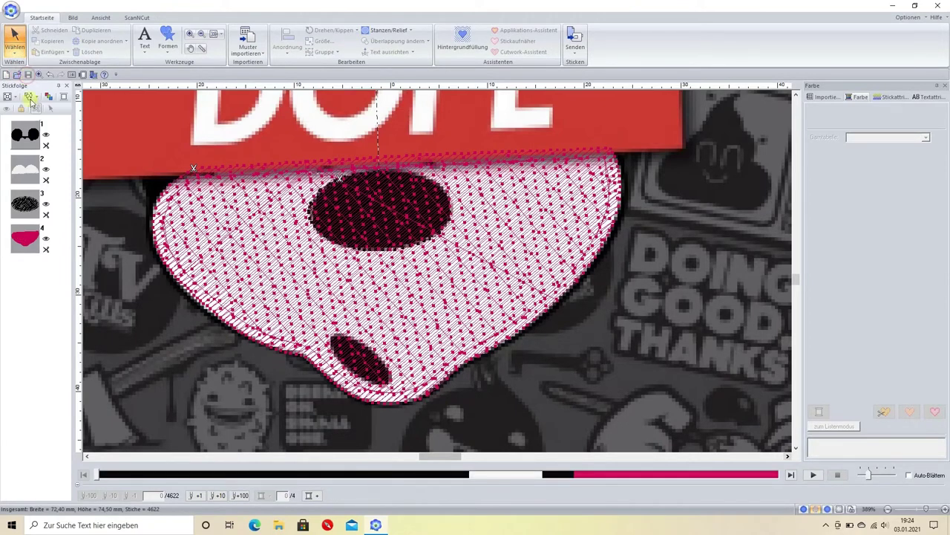
pyautogui.click(28, 238)
pyautogui.click(834, 182)
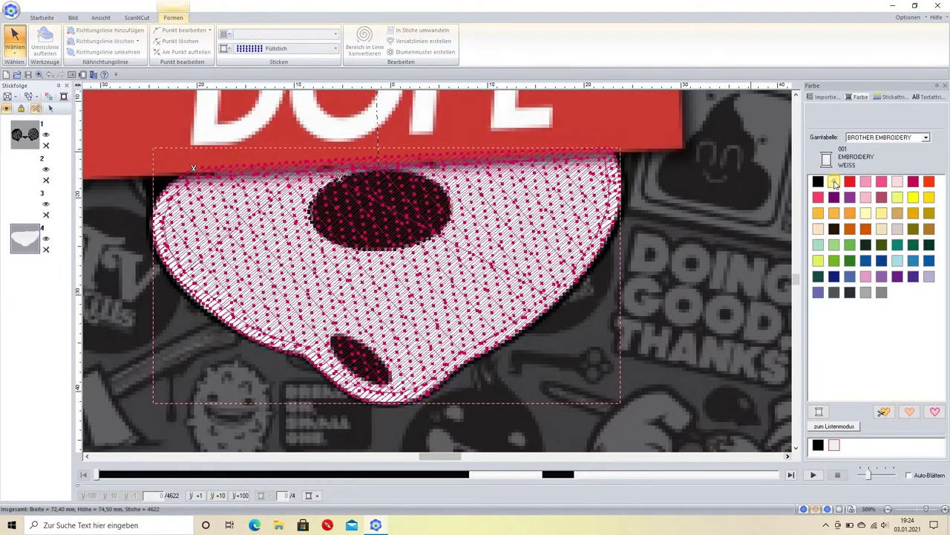
pyautogui.click(835, 183)
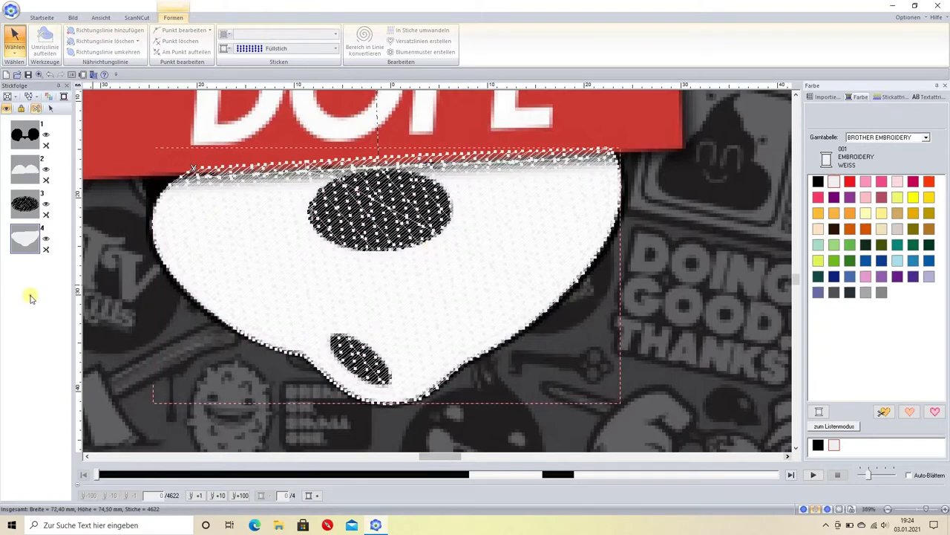
pyautogui.click(31, 298)
# - Move the white muzzle ahead of the black nose in the sewing order so the nose is stitched on top
pyautogui.scroll(1, 270, 270)
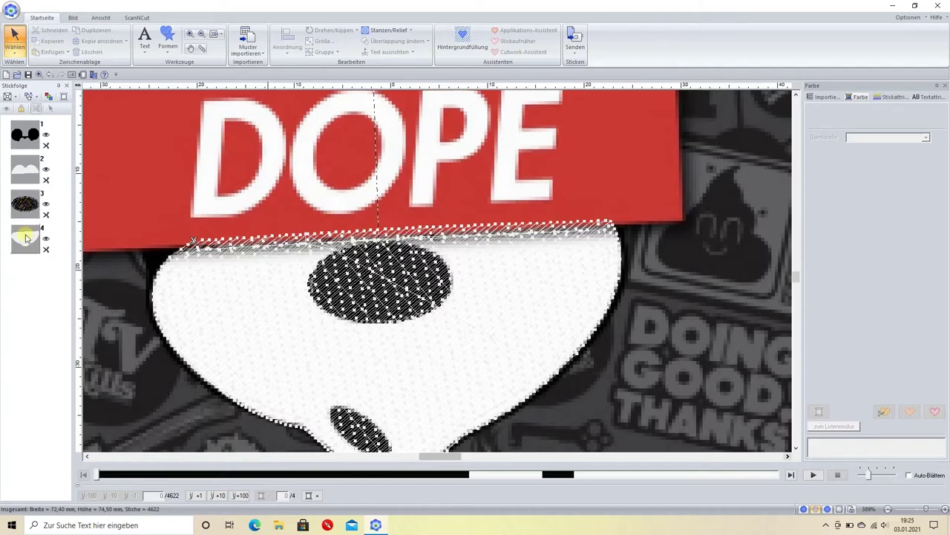
pyautogui.moveTo(26, 238); pyautogui.dragTo(26, 197)
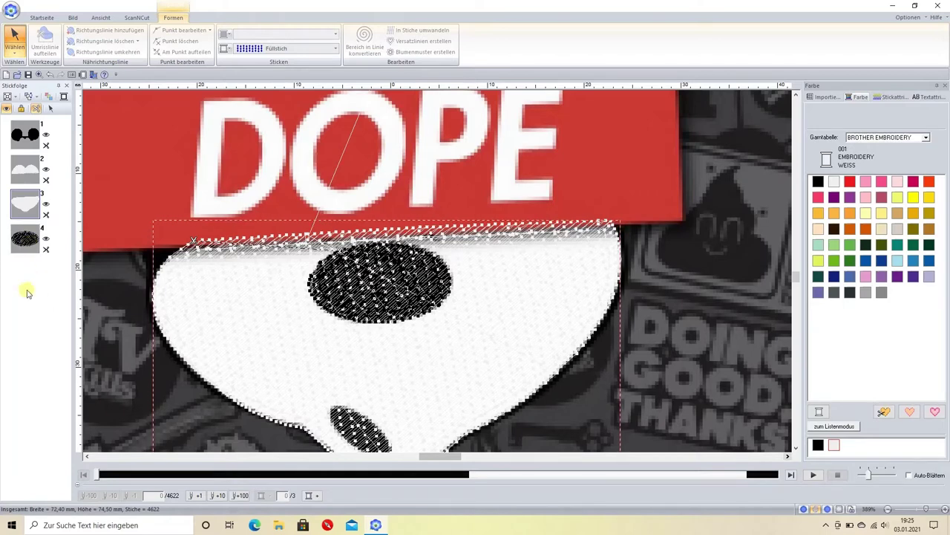
pyautogui.click(27, 293)
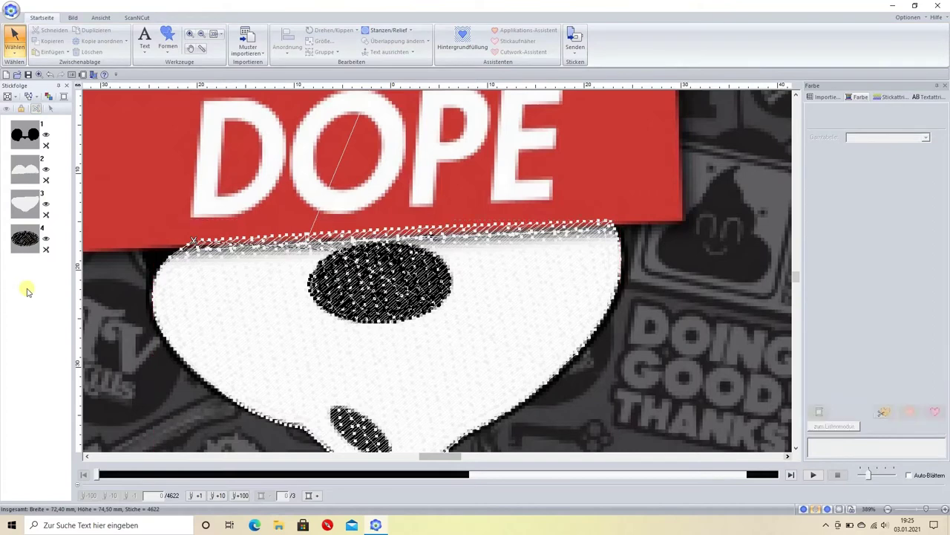
# - Draw a filled ellipse about 8 × 2.7 mm over the mouth and colour it dark violet (107 DUNKEL VIOLETT)
pyautogui.scroll(-2, 387, 285)
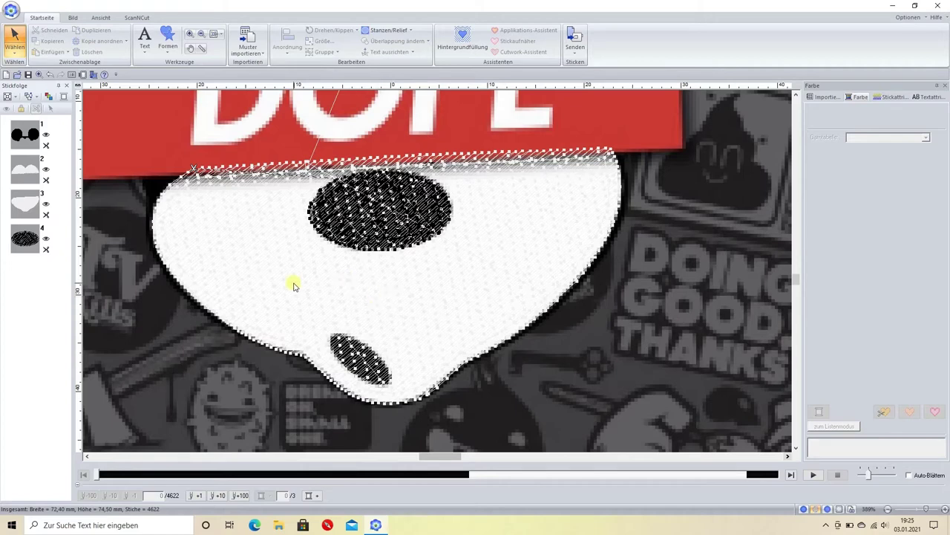
pyautogui.click(168, 40)
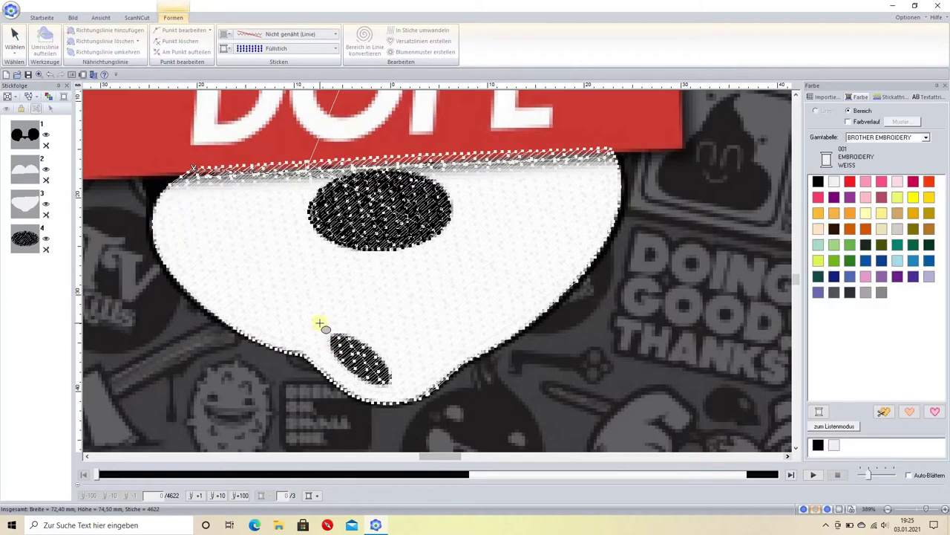
pyautogui.moveTo(318, 322); pyautogui.dragTo(390, 344)
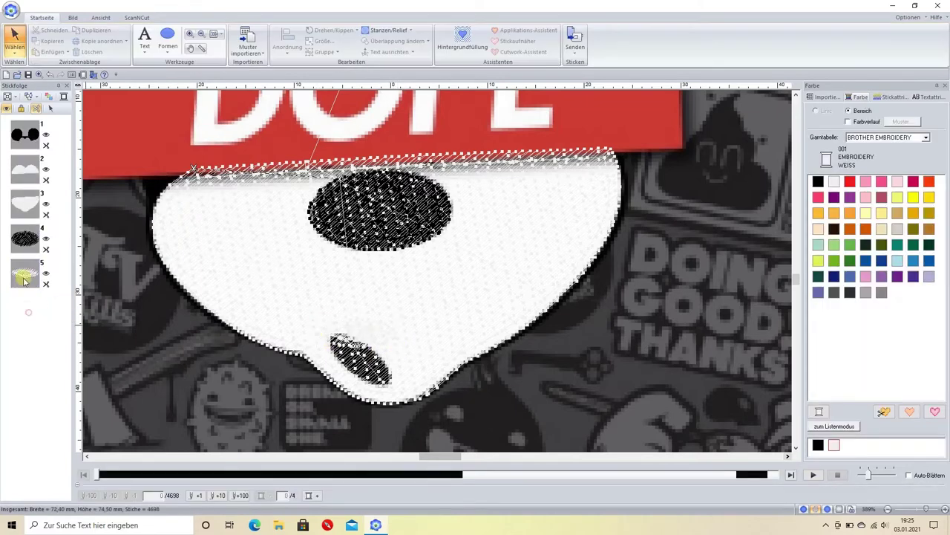
pyautogui.click(24, 280)
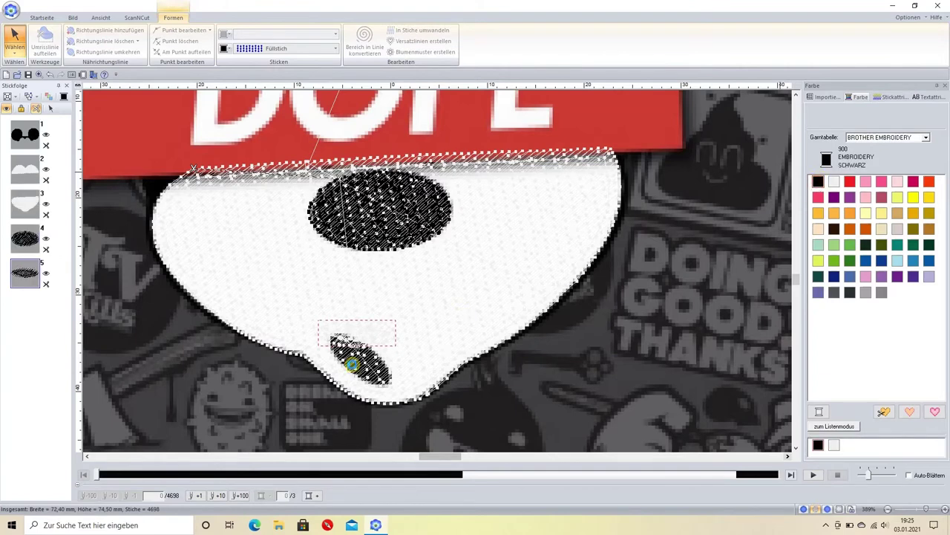
pyautogui.click(914, 181)
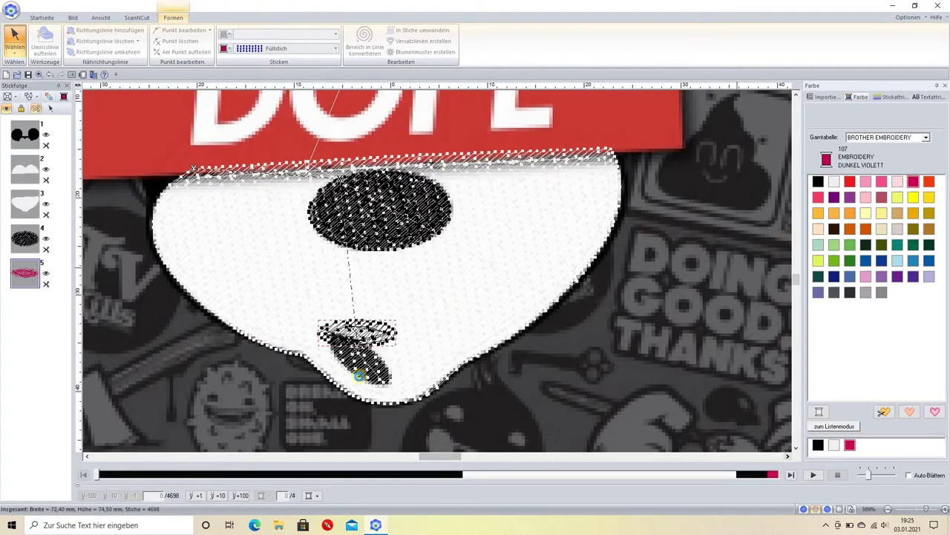
pyautogui.click(34, 310)
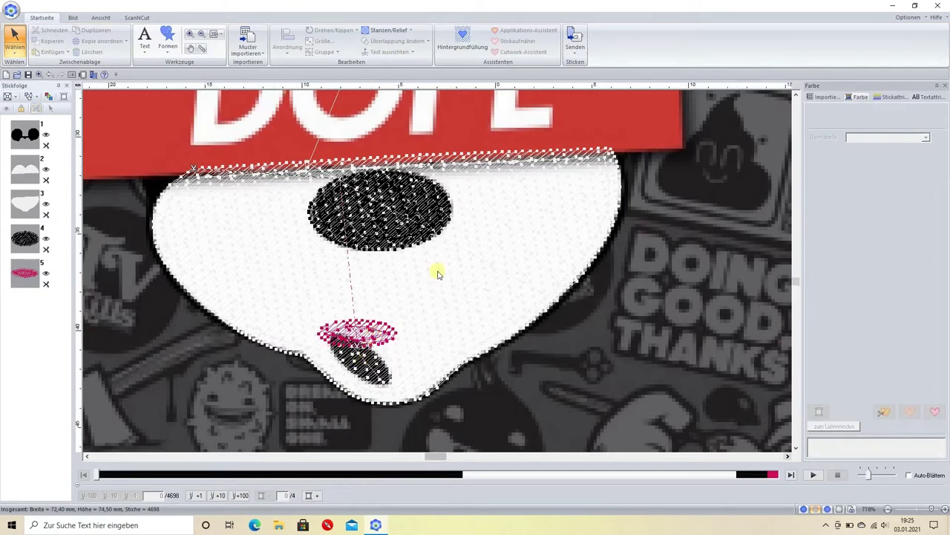
# - Rotate, position and resize the violet ellipse so it covers the slanted black mouth in the image
pyautogui.scroll(2, 437, 271)
pyautogui.click(450, 209)
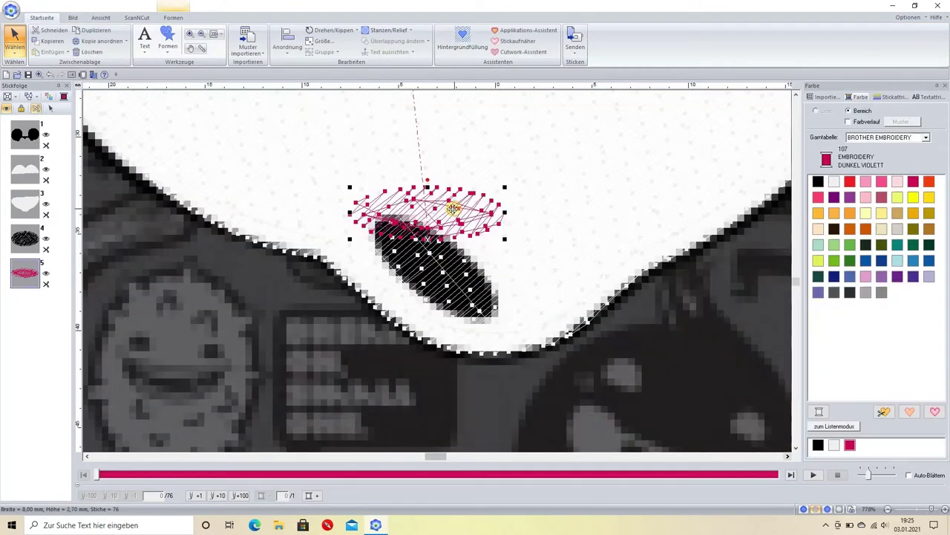
pyautogui.moveTo(431, 182); pyautogui.dragTo(438, 220)
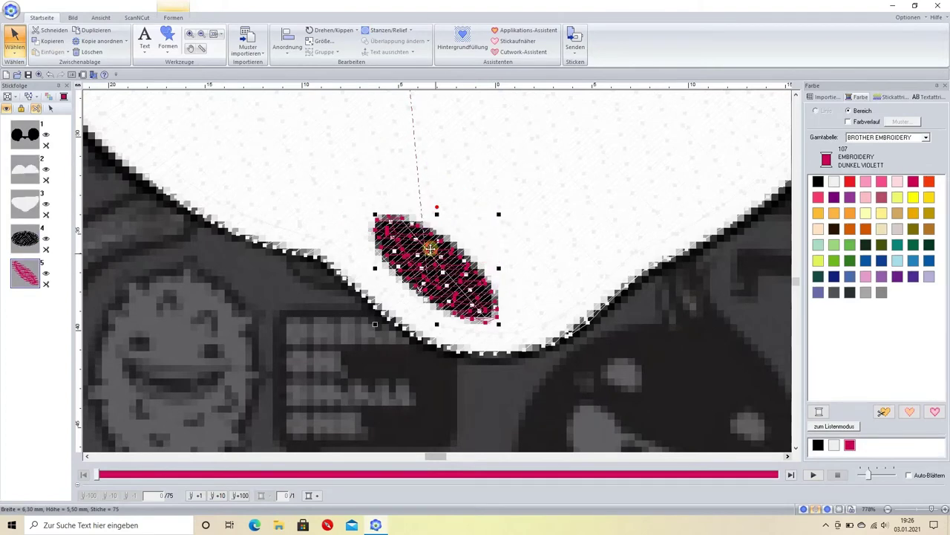
pyautogui.moveTo(375, 214); pyautogui.dragTo(372, 207)
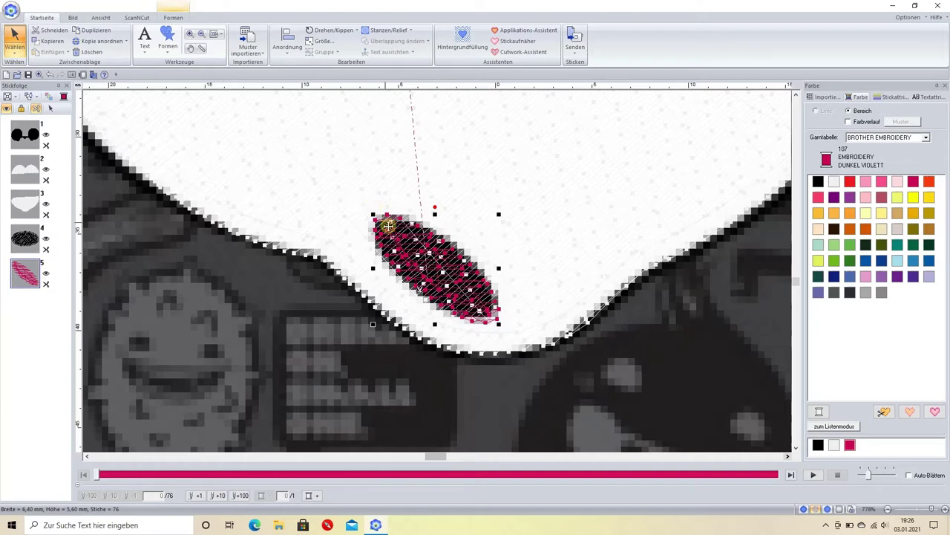
pyautogui.moveTo(498, 214); pyautogui.dragTo(501, 211)
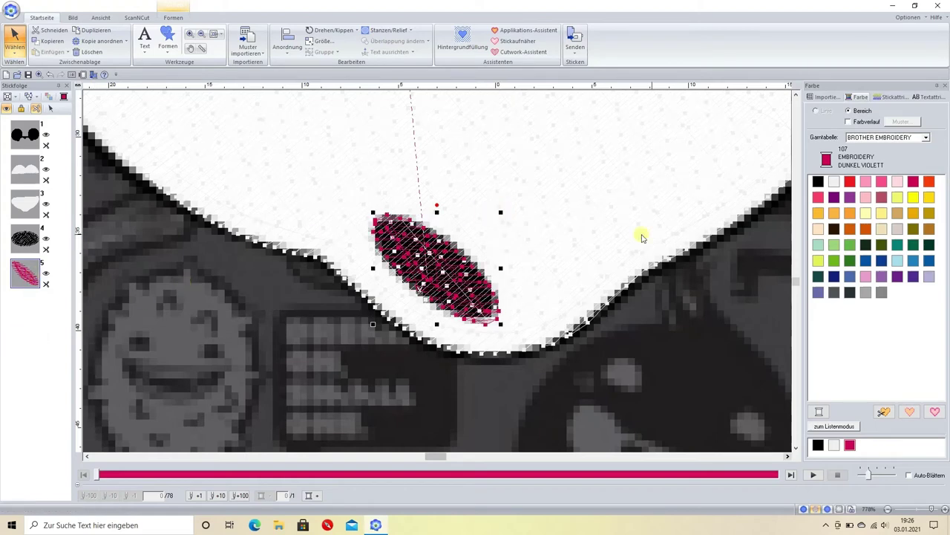
# - Set the mouth ellipse's thread colour to black (900 SCHWARZ) and deselect it
pyautogui.click(816, 182)
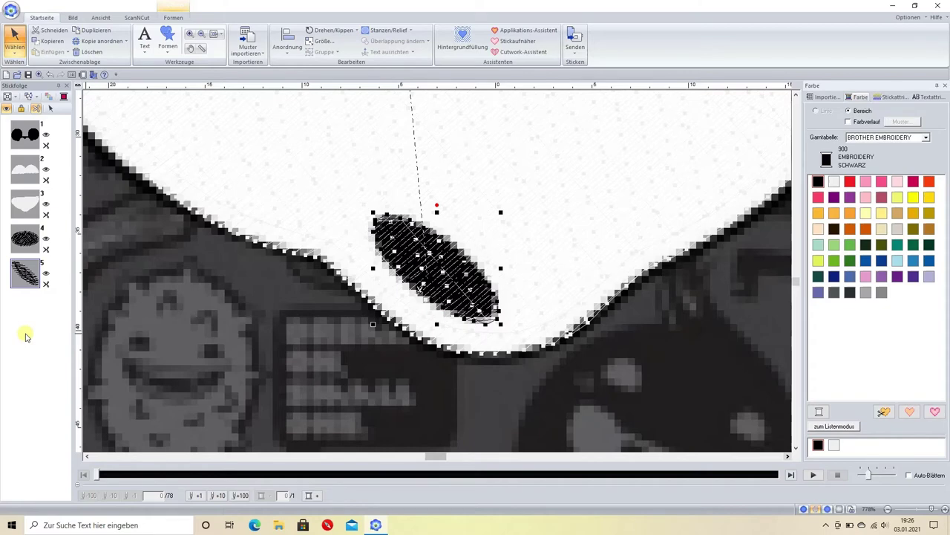
pyautogui.click(25, 336)
pyautogui.scroll(-5, 436, 275)
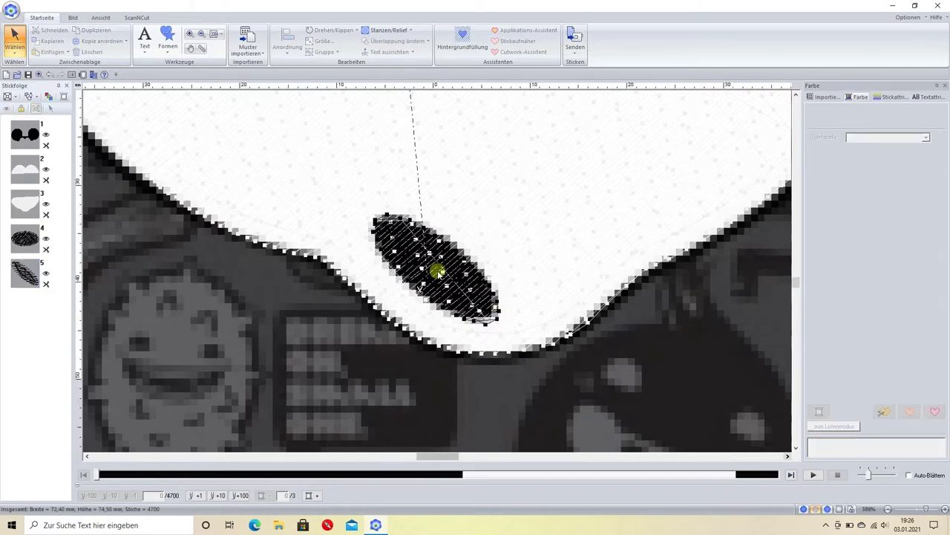
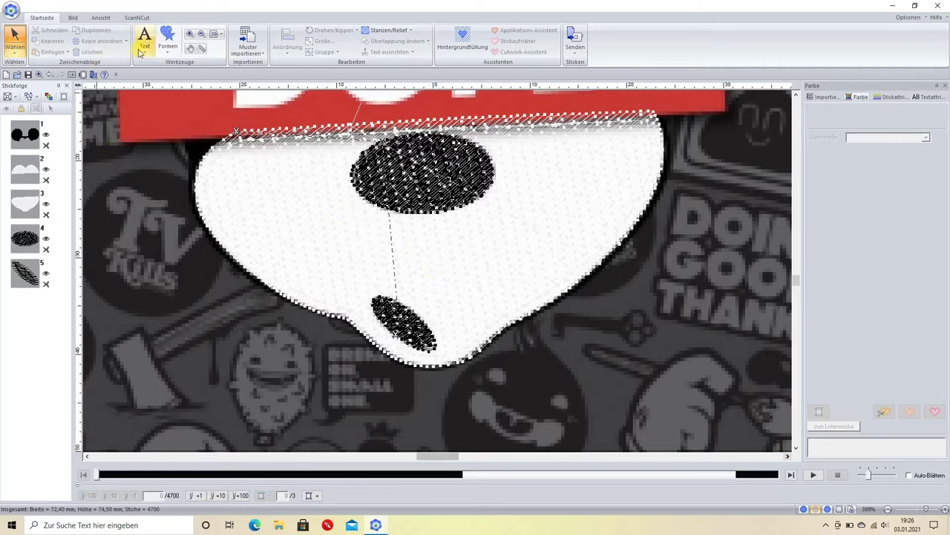
pyautogui.click(167, 41)
pyautogui.click(187, 137)
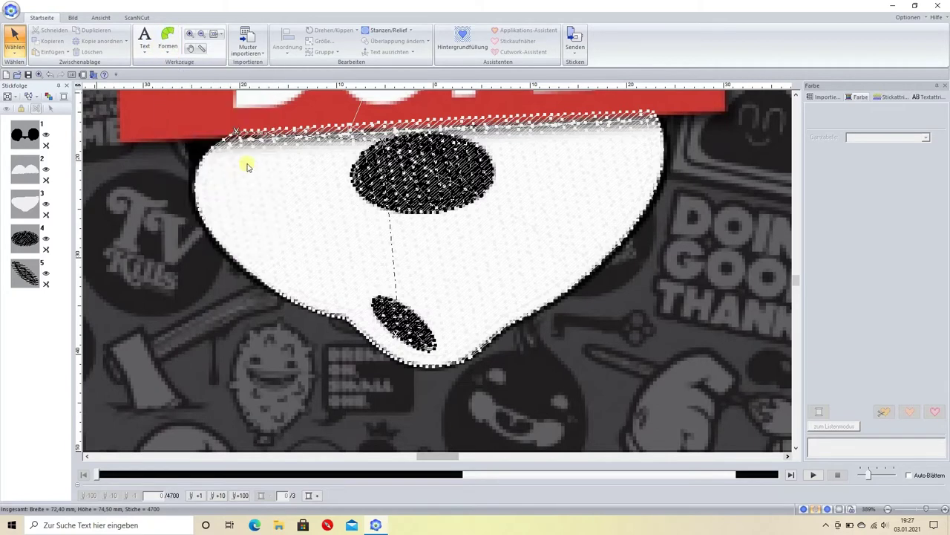
pyautogui.scroll(2, 437, 269)
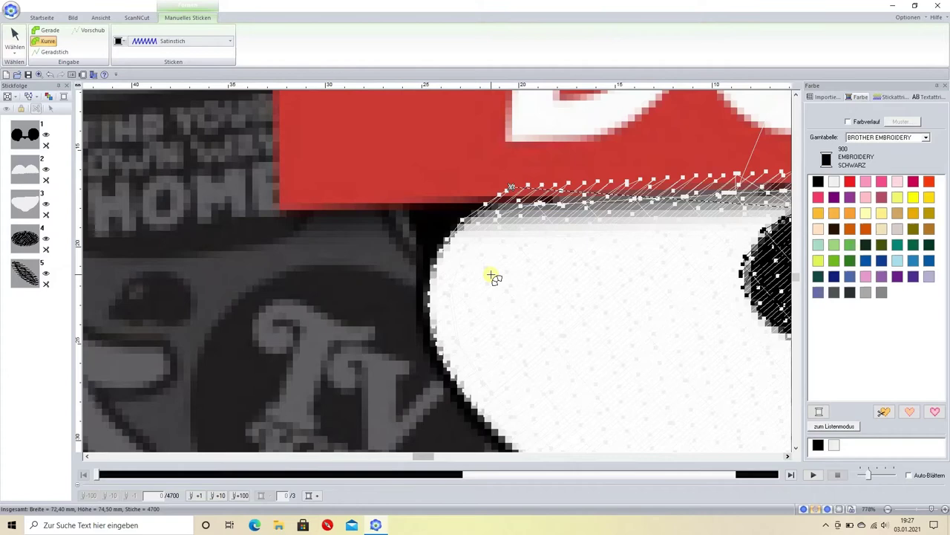
# - Recolour the muzzle fill blue-green (534 BLAUGRÜN) so it contrasts with the white background image
pyautogui.click(20, 207)
pyautogui.click(899, 182)
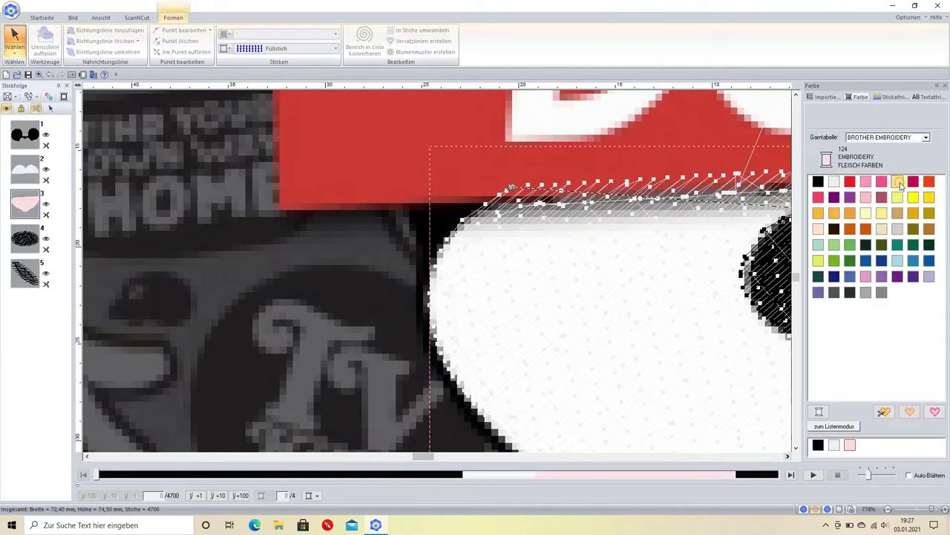
pyautogui.click(897, 245)
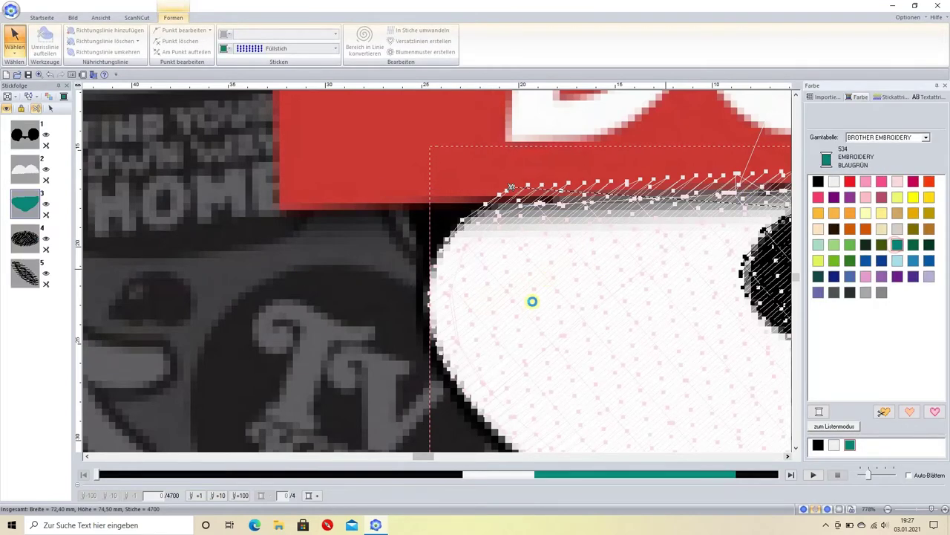
pyautogui.click(30, 304)
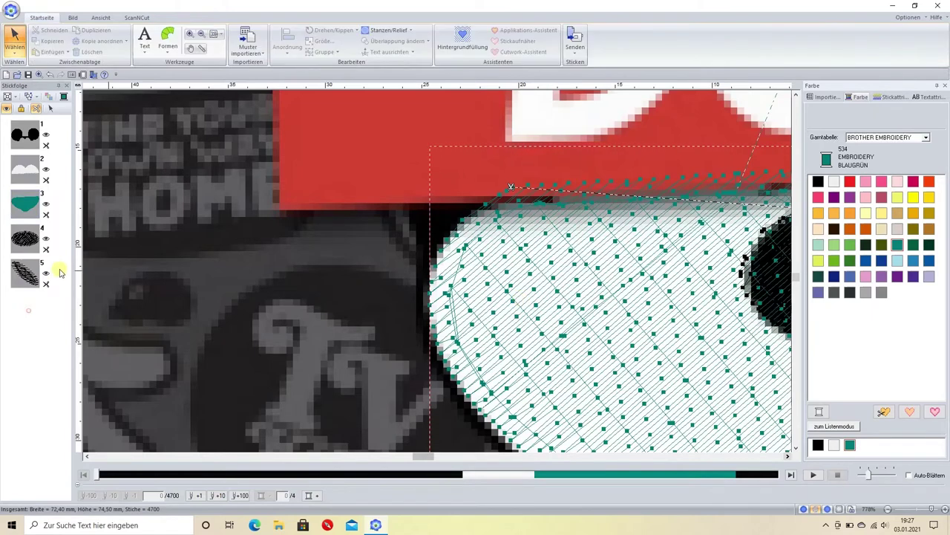
# - Start a curved manual-punch outline at the muzzle's upper-left corner and trace the black contour down the muzzle's left side
pyautogui.click(168, 43)
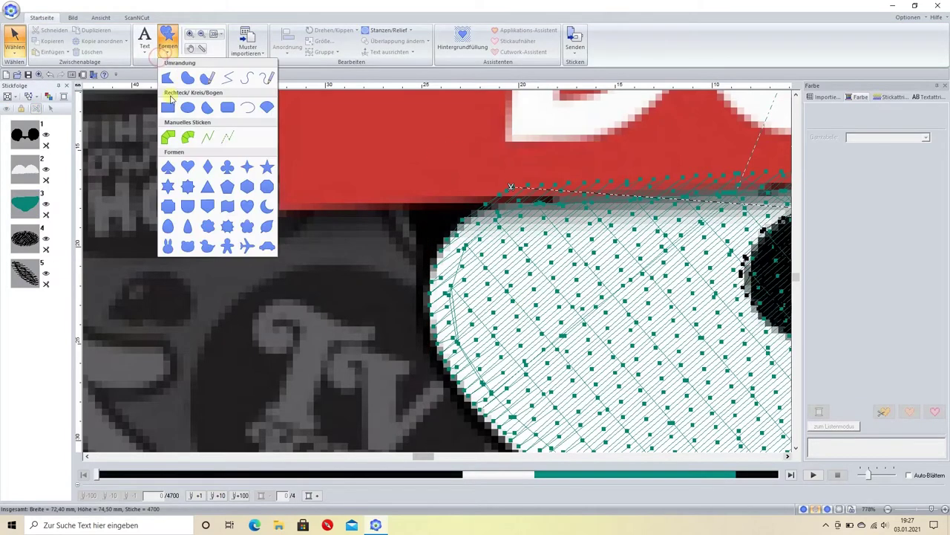
pyautogui.click(189, 136)
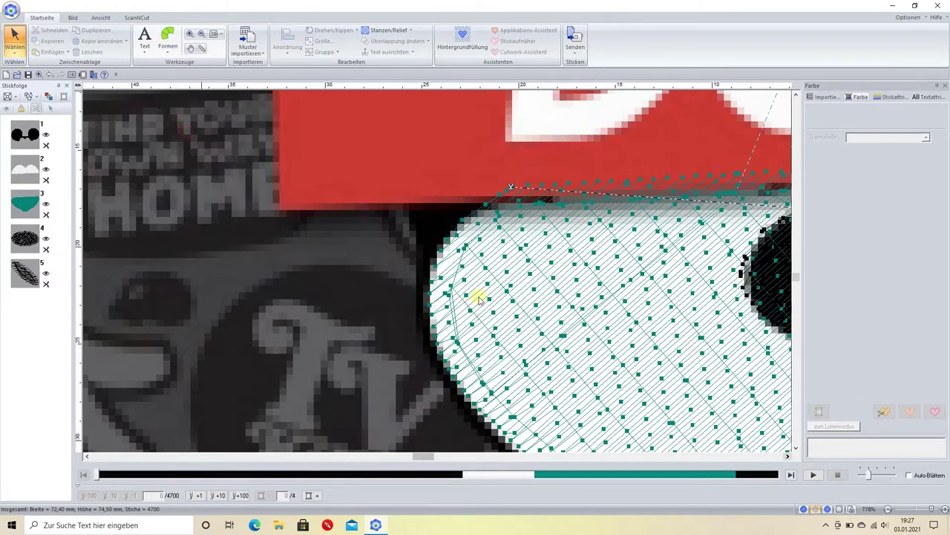
pyautogui.click(396, 197)
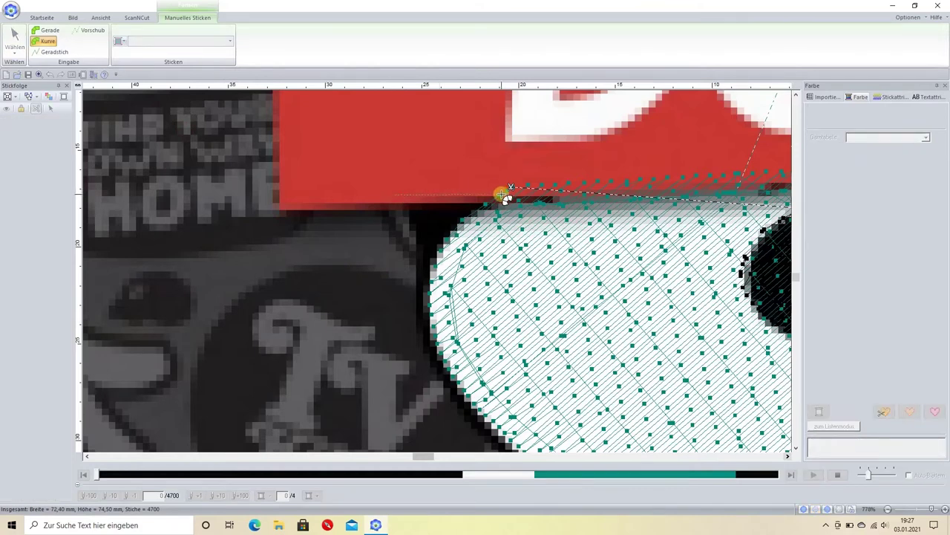
pyautogui.click(502, 195)
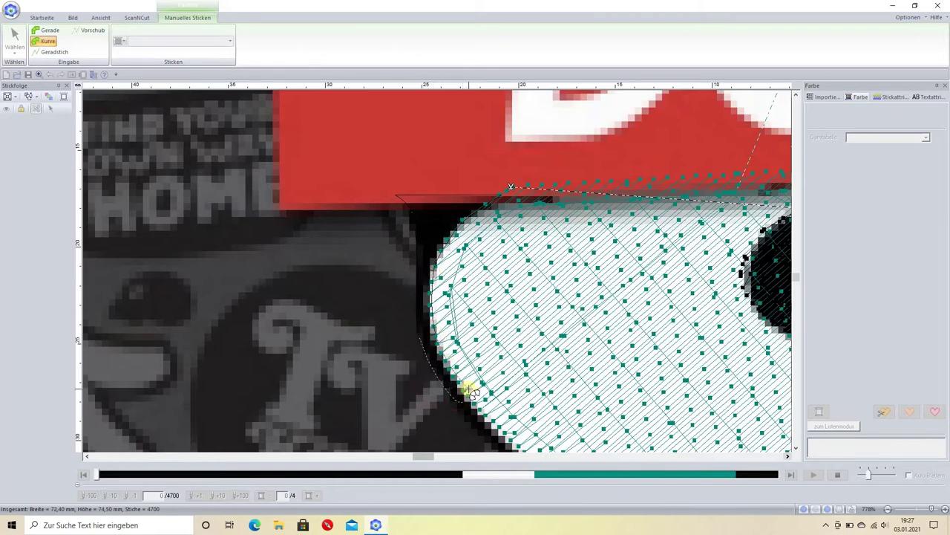
pyautogui.scroll(-2, 562, 400)
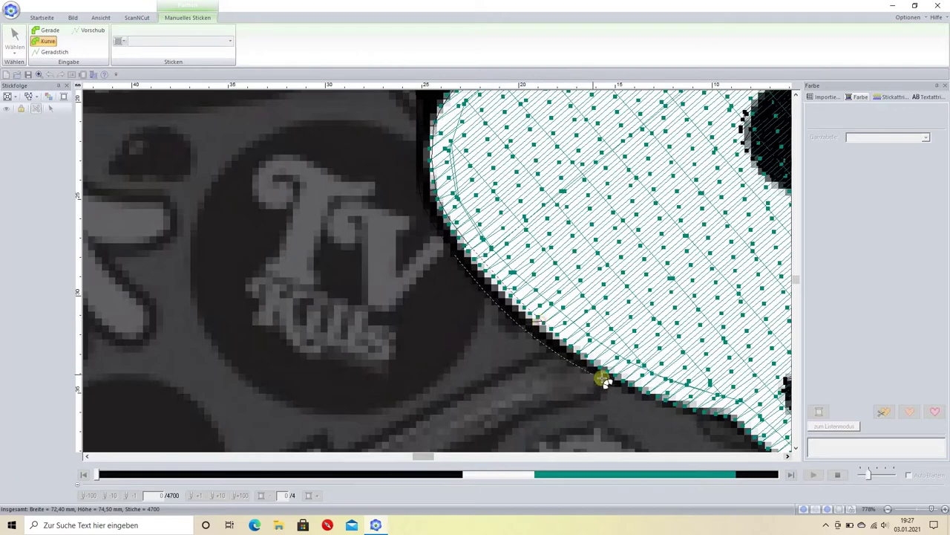
pyautogui.click(647, 388)
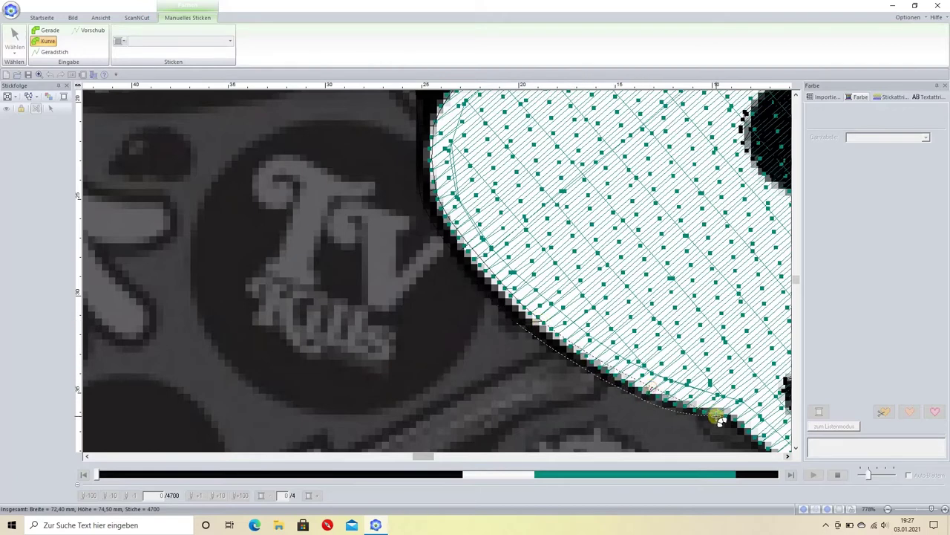
pyautogui.scroll(-3, 733, 408)
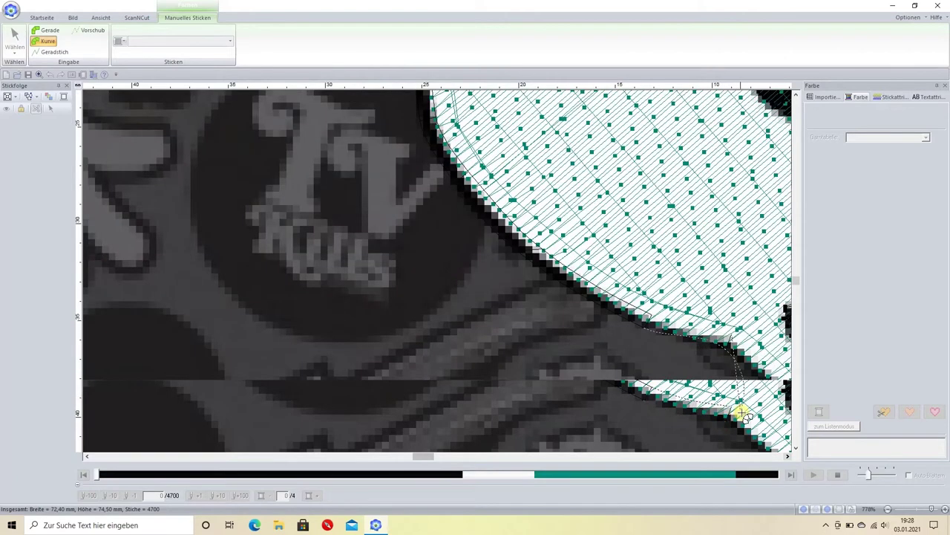
# - Continue the curved outline around the chin below the mouth and up the muzzle's lower-right contour
pyautogui.click(789, 458)
pyautogui.click(789, 457)
pyautogui.click(788, 457)
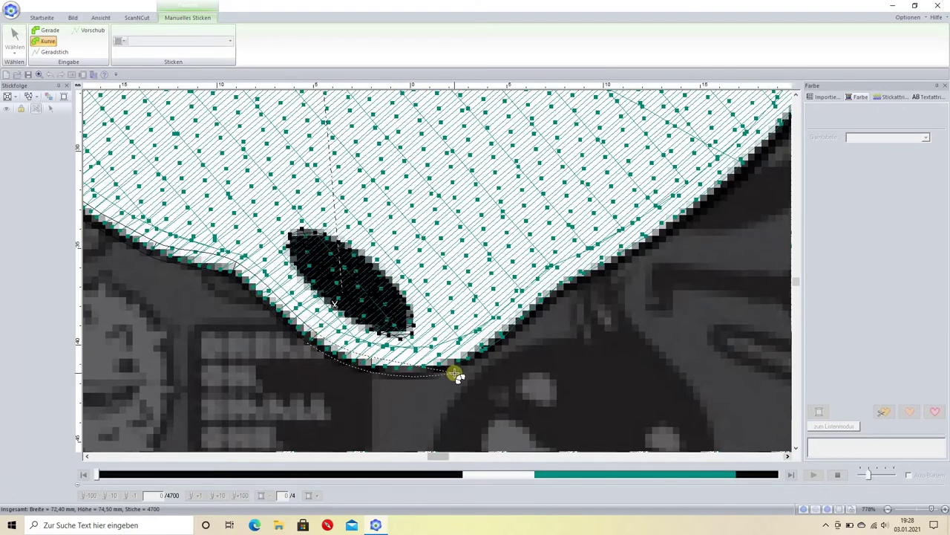
pyautogui.click(529, 298)
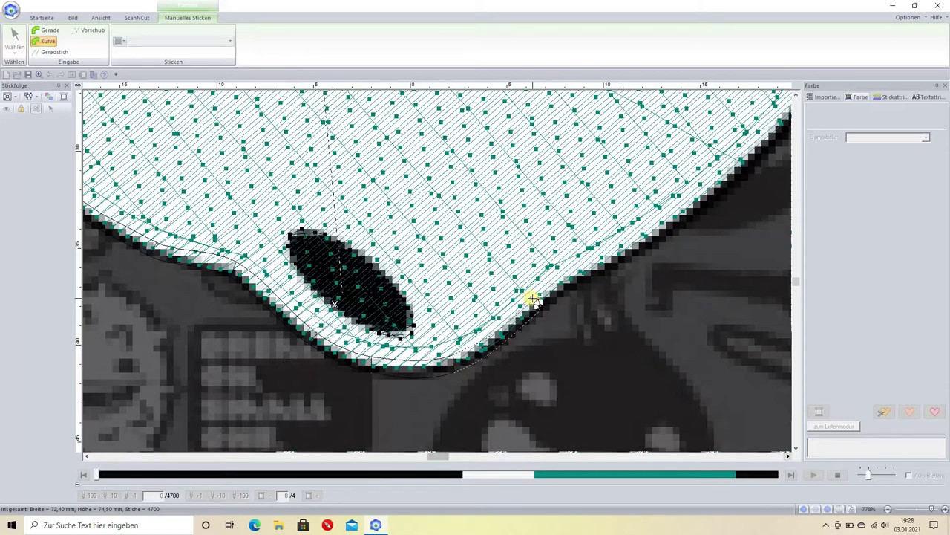
pyautogui.click(599, 264)
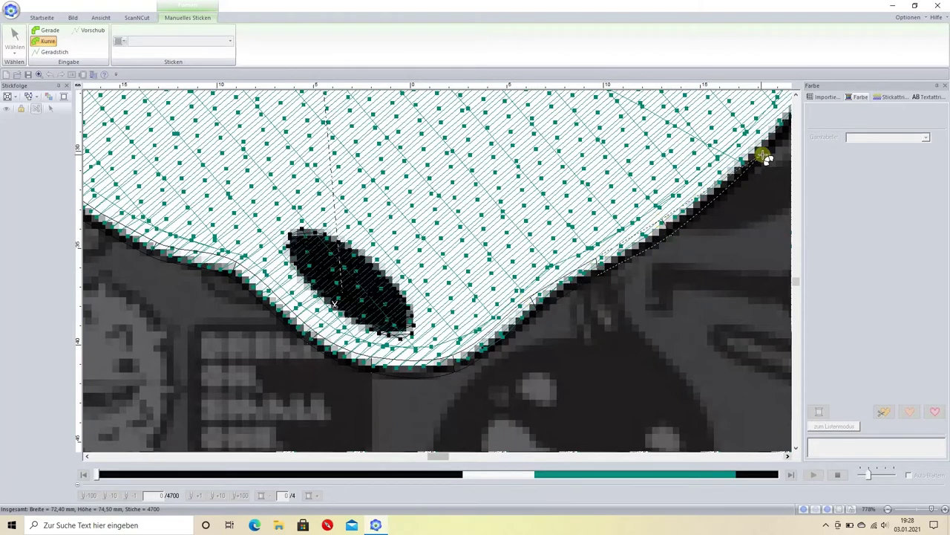
# - Trace the curved outline up the muzzle's right side and finish it at the red bar's lower edge
pyautogui.scroll(1, 783, 160)
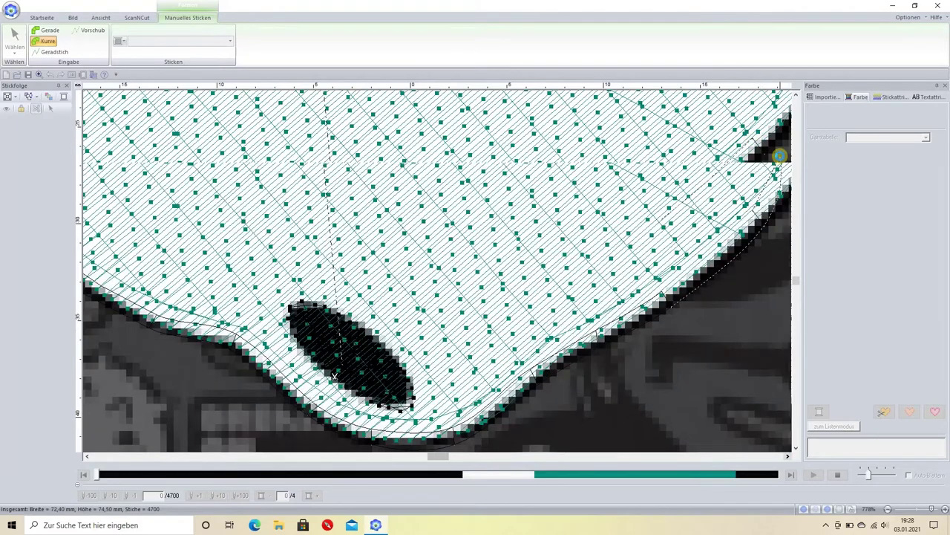
pyautogui.scroll(2, 780, 156)
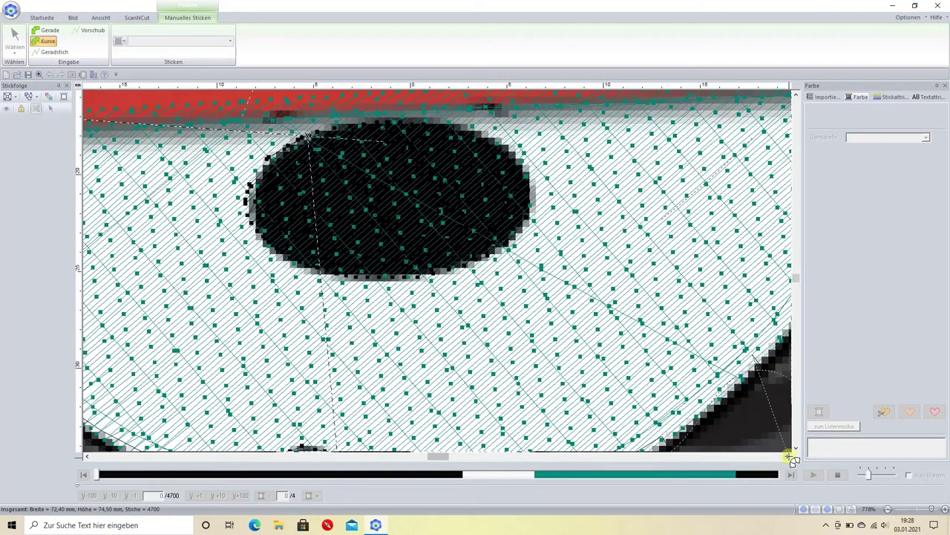
pyautogui.click(789, 456)
pyautogui.click(787, 456)
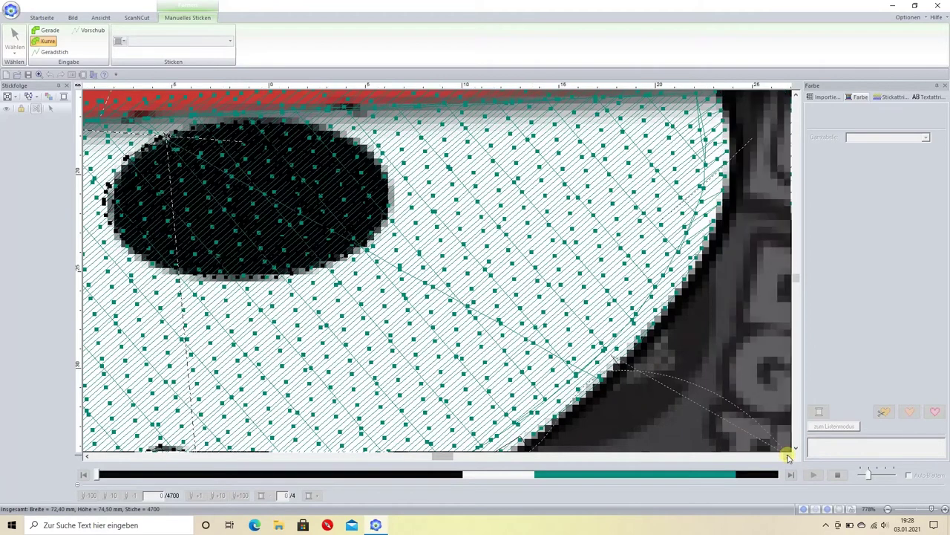
pyautogui.click(681, 276)
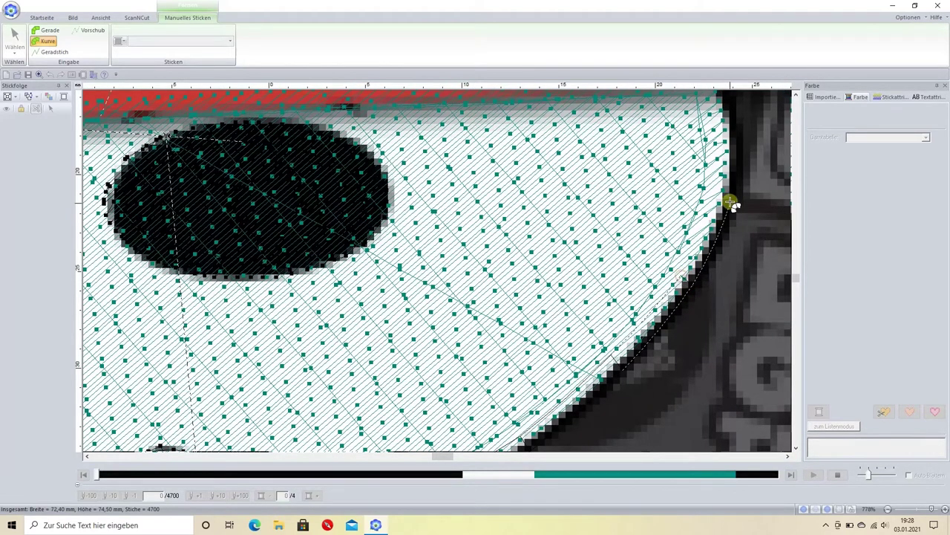
pyautogui.click(717, 187)
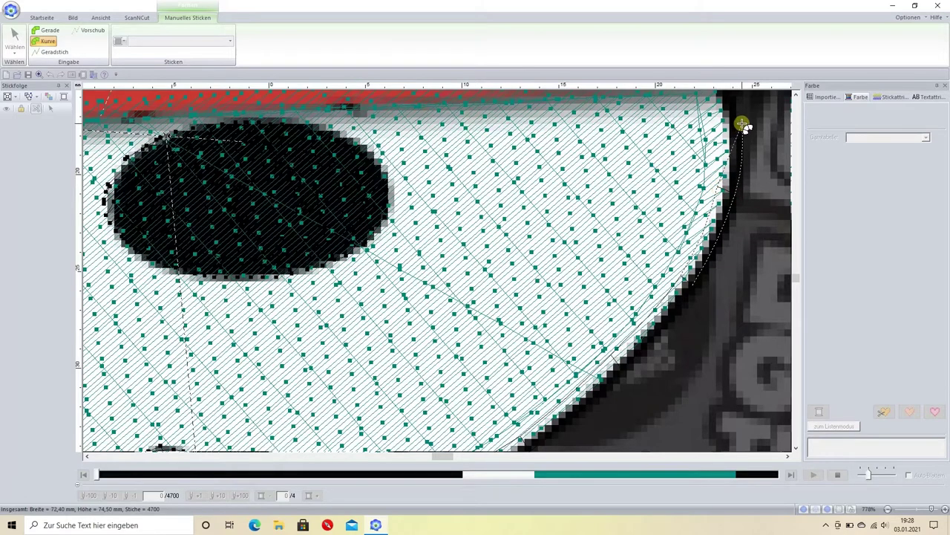
pyautogui.scroll(1, 719, 121)
pyautogui.scroll(1, 718, 121)
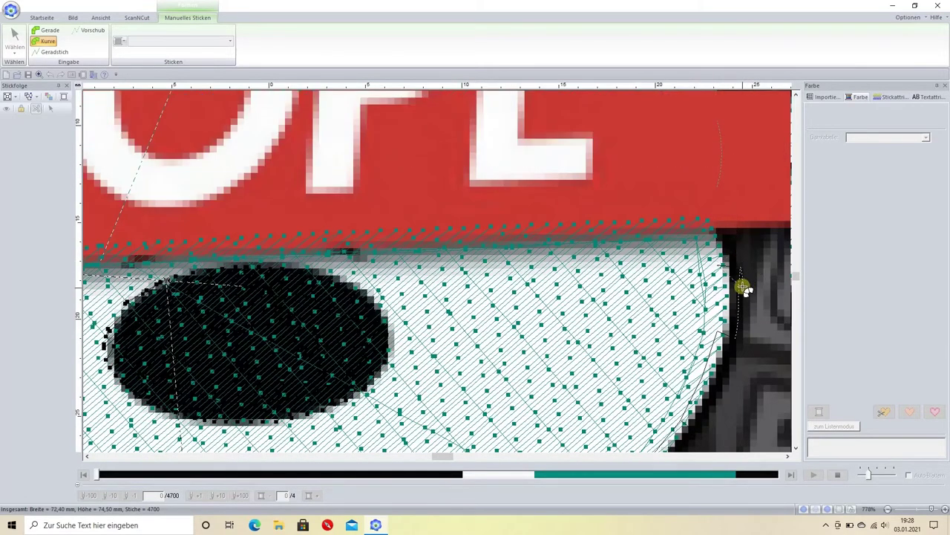
pyautogui.click(745, 249)
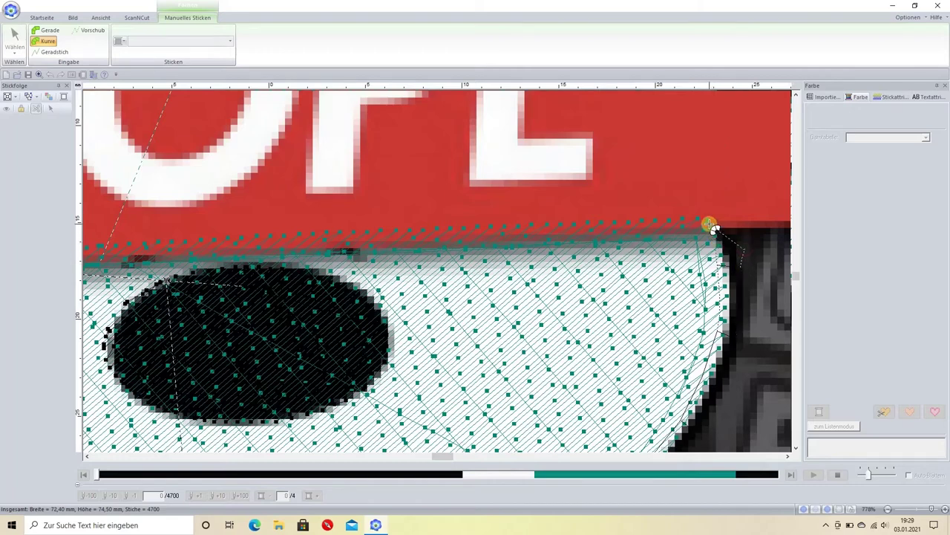
pyautogui.click(709, 220)
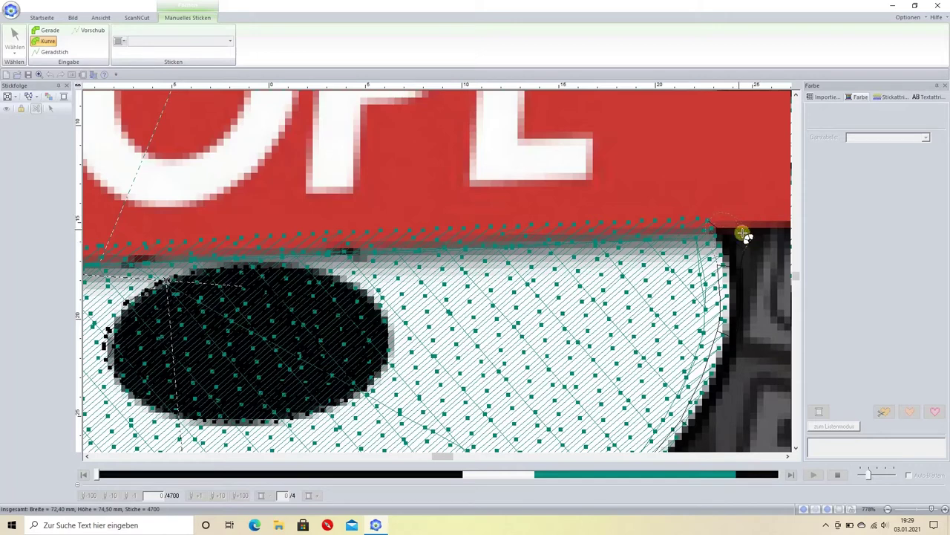
pyautogui.click(711, 217)
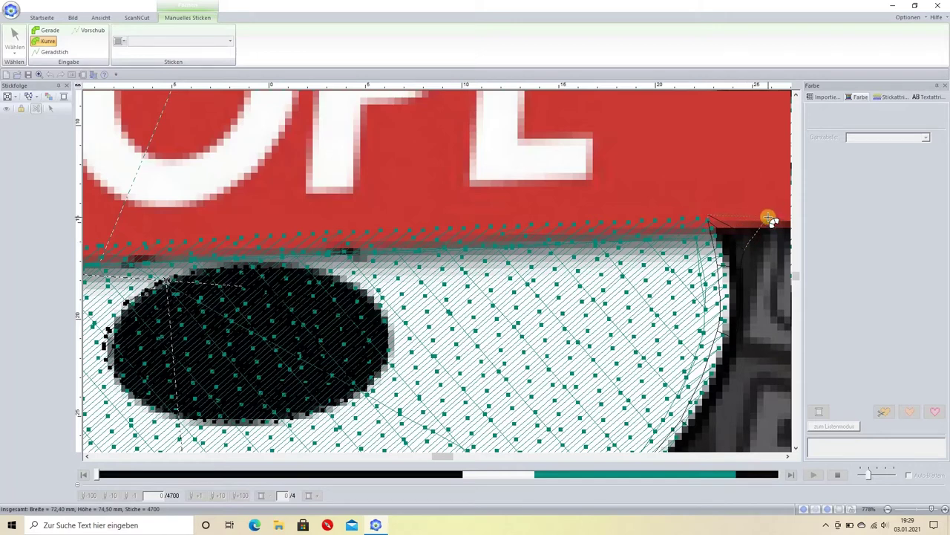
pyautogui.click(769, 218)
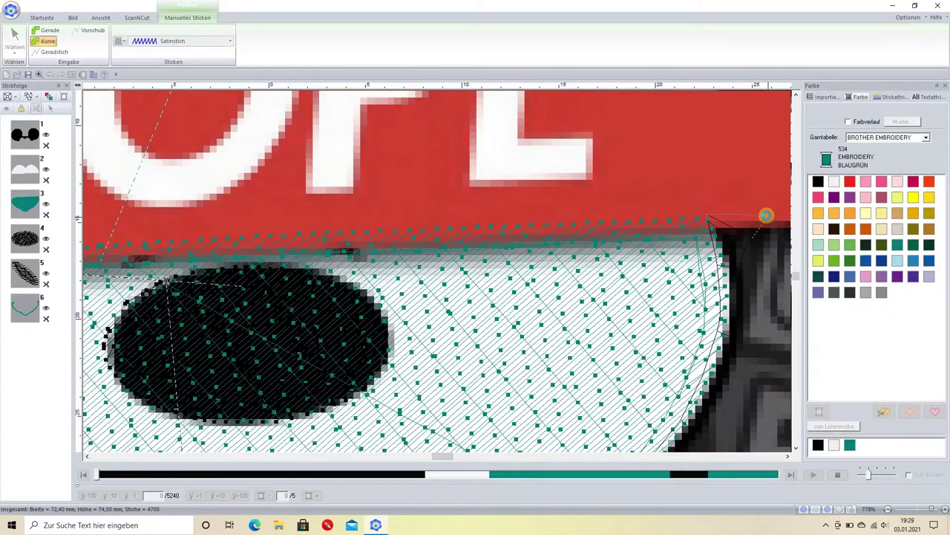
# - Recolour the new muzzle outline dark violet (107 DUNKEL VIOLETT) and show the design in the realistic view
pyautogui.click(25, 307)
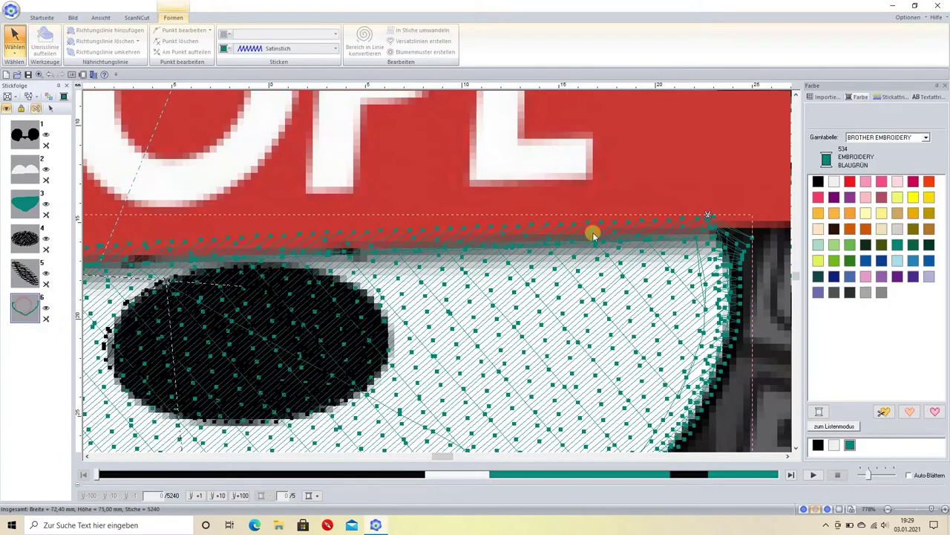
pyautogui.click(913, 181)
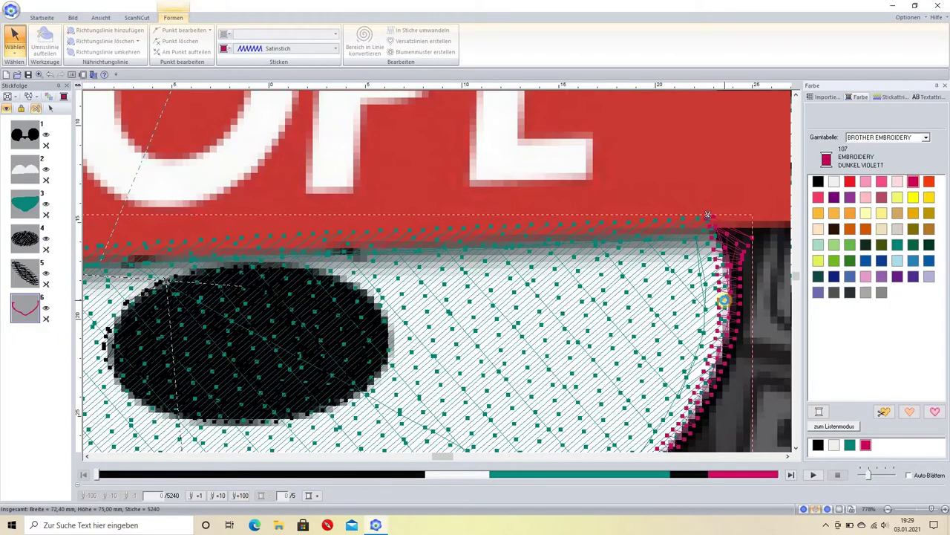
pyautogui.click(72, 17)
pyautogui.click(100, 17)
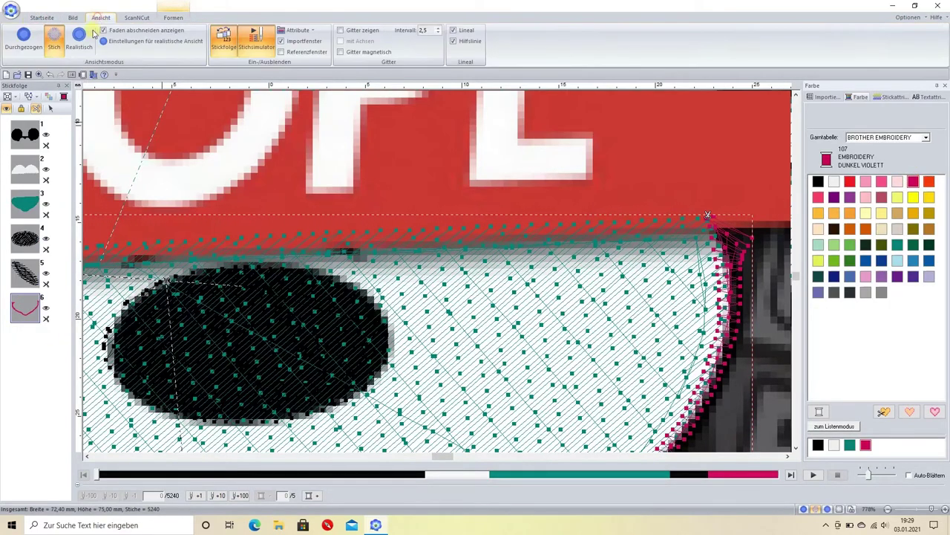
pyautogui.click(422, 256)
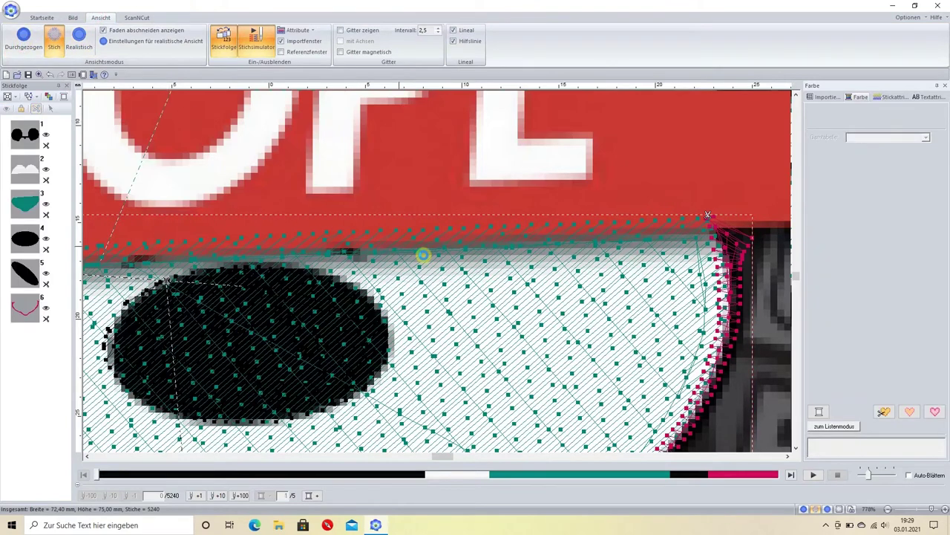
pyautogui.press('Tab')
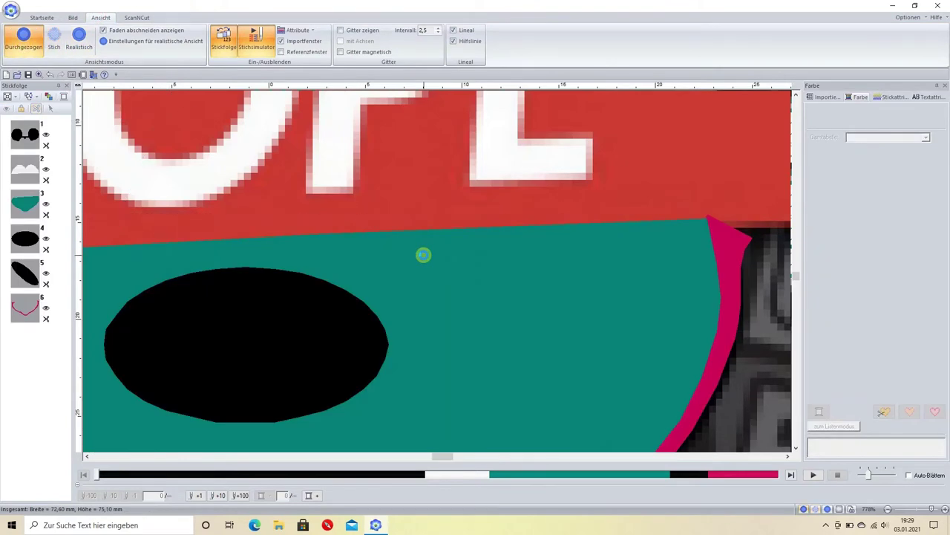
pyautogui.click(79, 35)
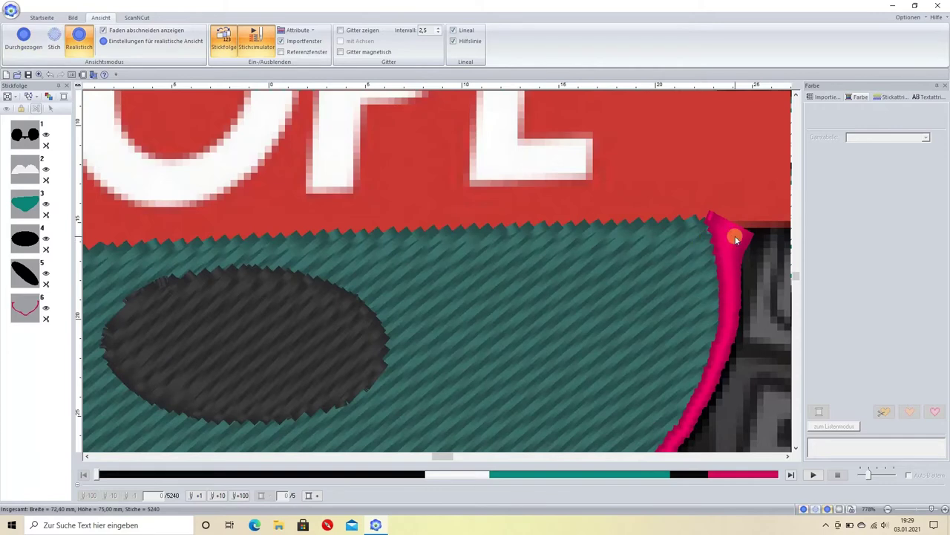
# - Set the muzzle fill's thread colour to white (001 WEISS) and deselect it
pyautogui.scroll(-1, 408, 259)
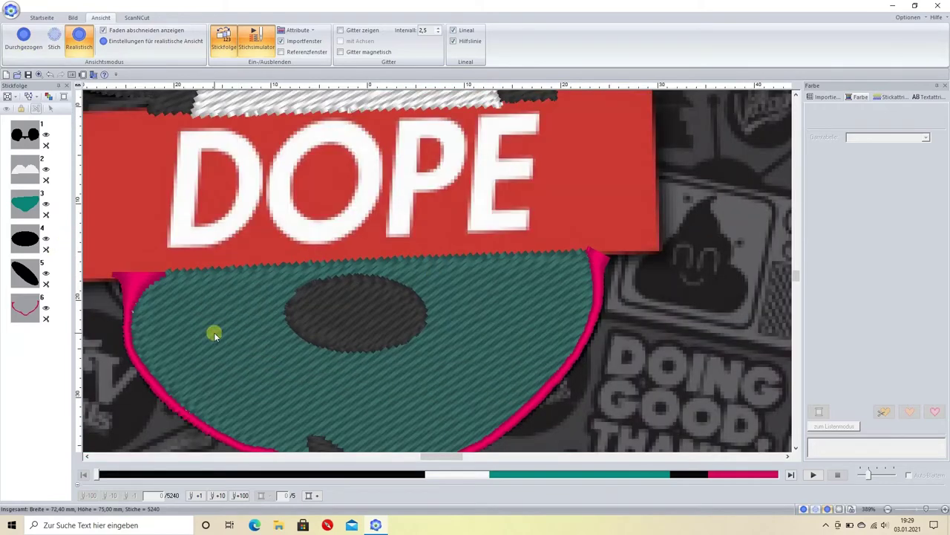
pyautogui.click(23, 204)
pyautogui.click(834, 181)
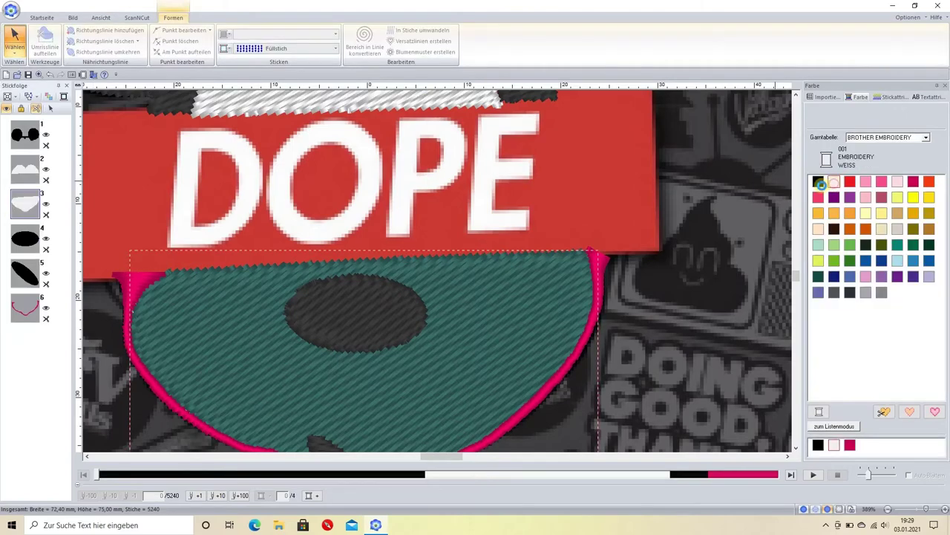
pyautogui.click(18, 361)
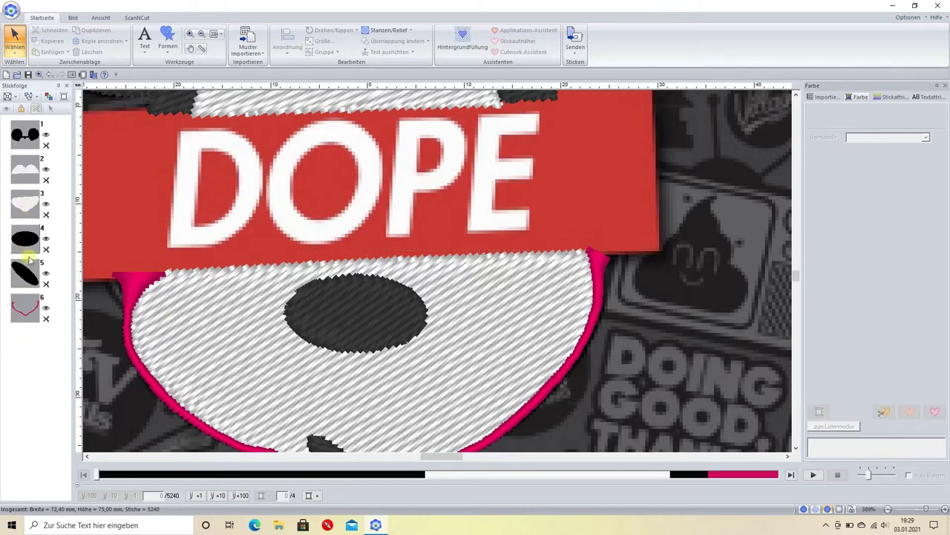
# - Select the violet muzzle outline for point editing and reshape its upper-left end to follow the red bar's lower edge
pyautogui.click(23, 310)
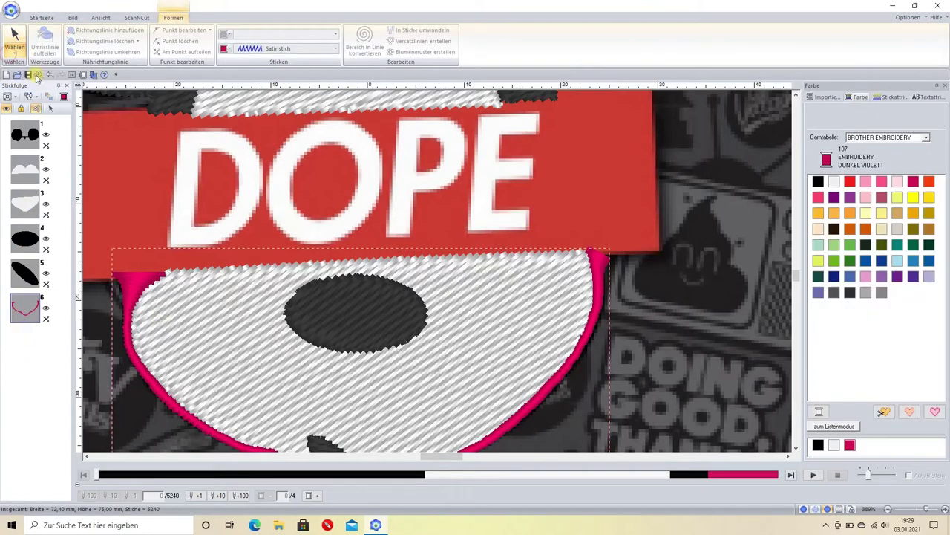
pyautogui.click(146, 286)
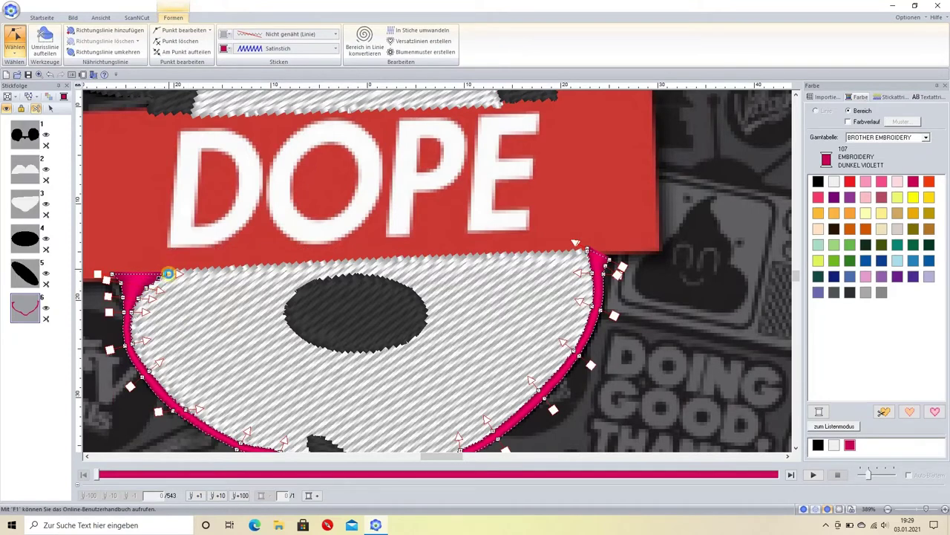
pyautogui.moveTo(168, 274); pyautogui.dragTo(167, 269)
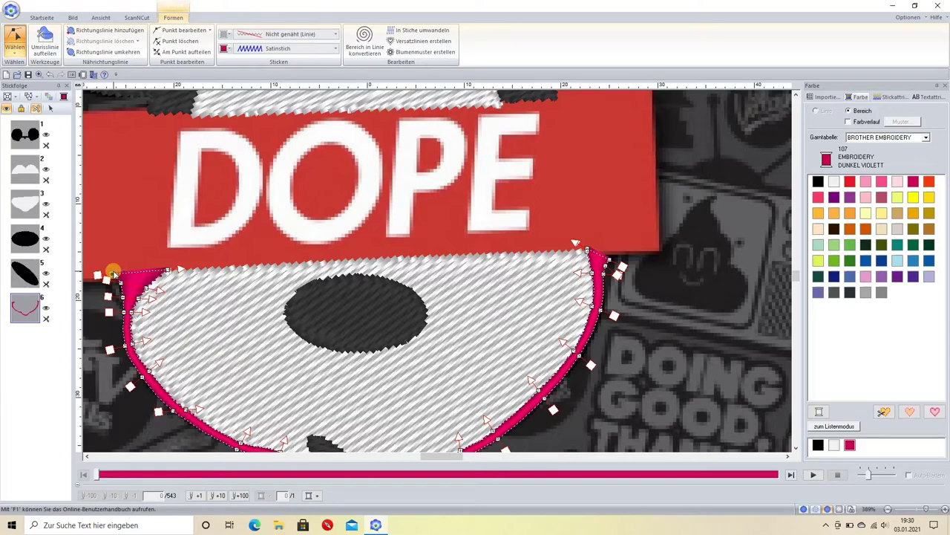
pyautogui.moveTo(113, 273); pyautogui.dragTo(124, 275)
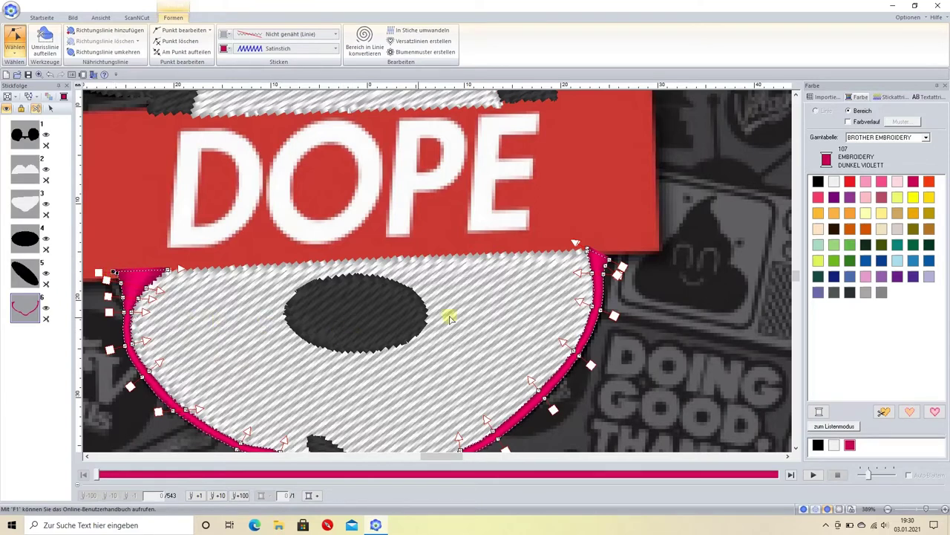
# - Extend the outline's upper-right end point onto the red bar and adjust the stitch direction line just below it
pyautogui.scroll(1, 615, 272)
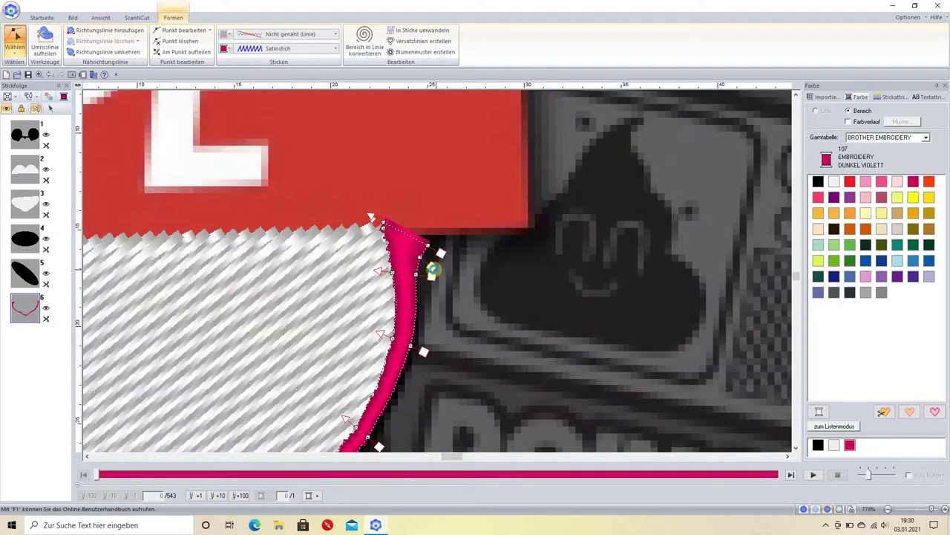
pyautogui.scroll(1, 432, 271)
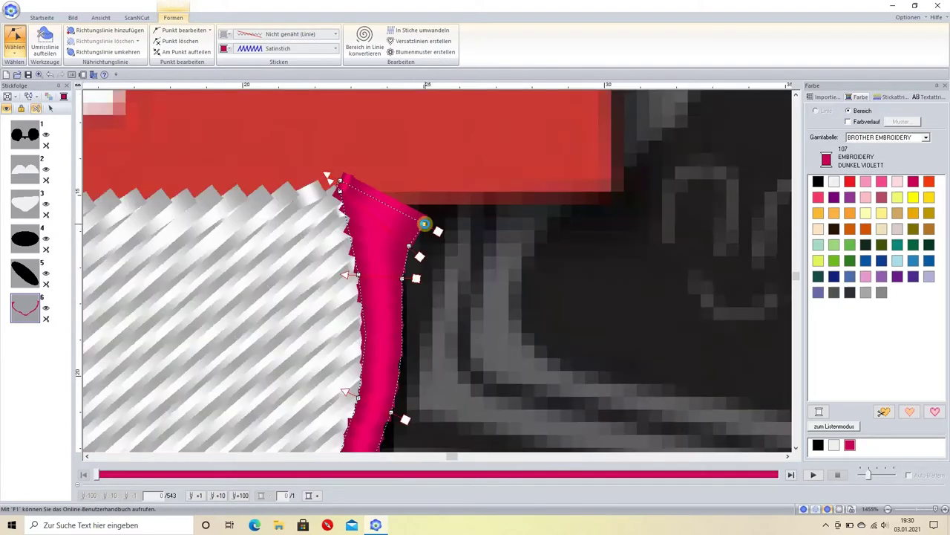
pyautogui.moveTo(424, 223); pyautogui.dragTo(446, 181)
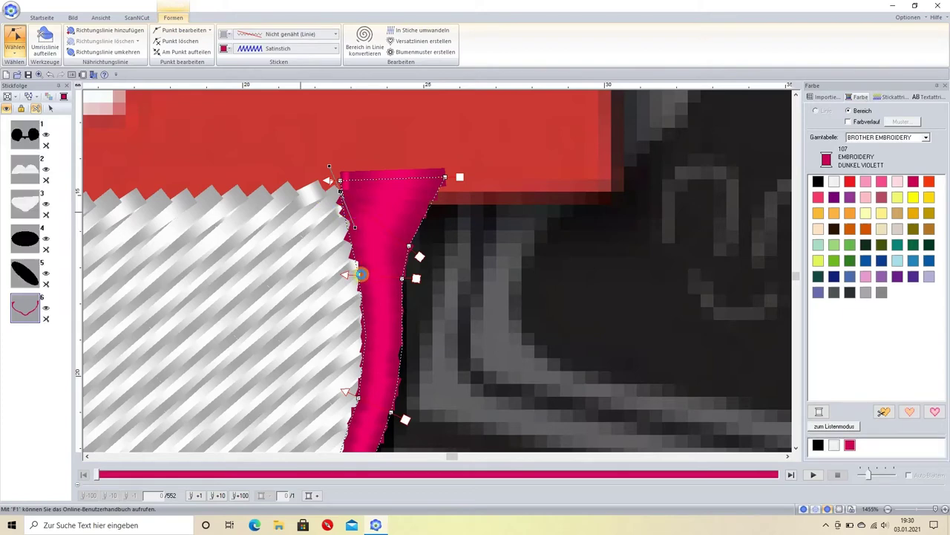
pyautogui.moveTo(437, 212); pyautogui.dragTo(438, 206)
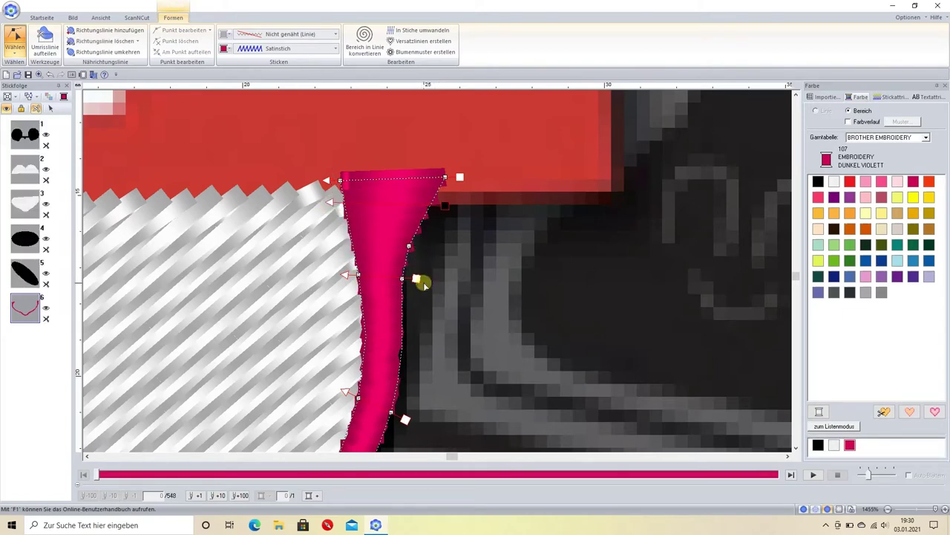
# - Smooth the inner edge along the outline's right side by adjusting its curve handle and the inner point further down
pyautogui.click(359, 398)
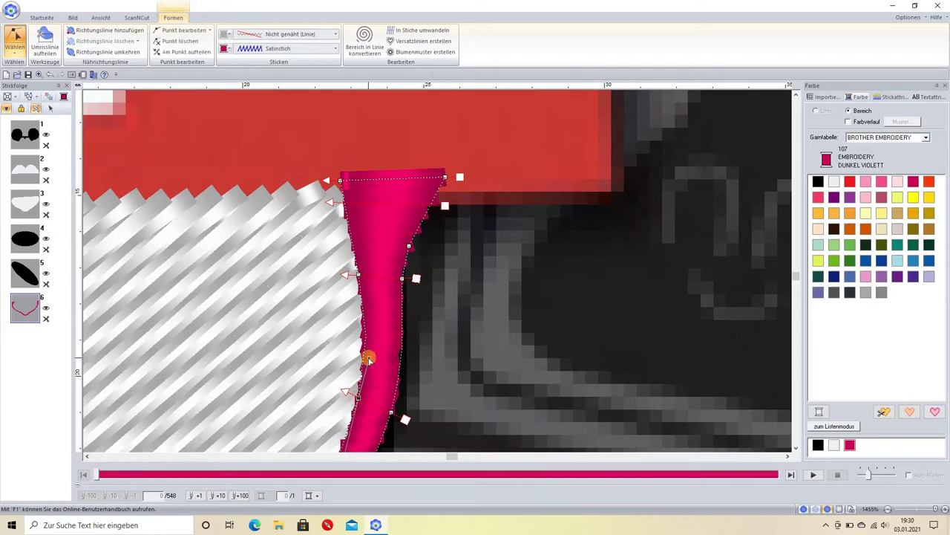
pyautogui.moveTo(369, 358); pyautogui.dragTo(366, 354)
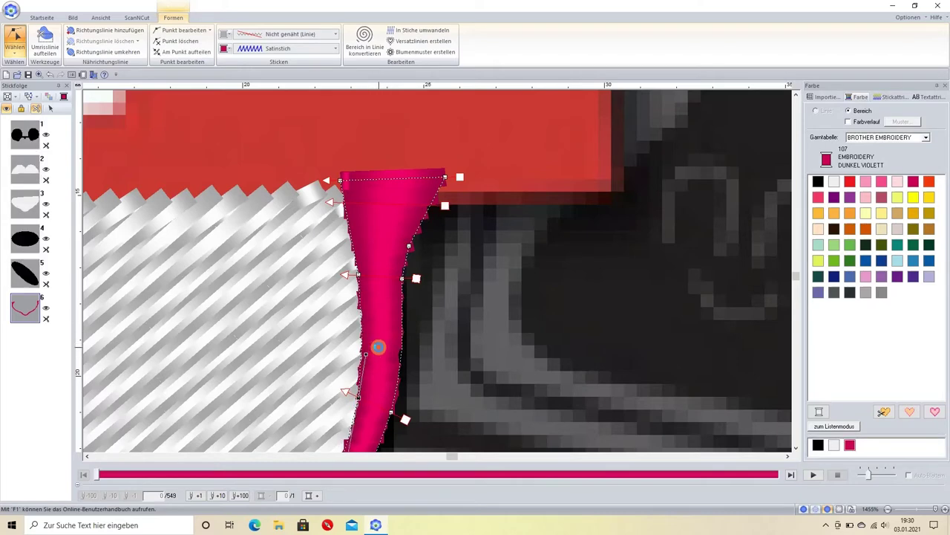
pyautogui.scroll(-1, 446, 325)
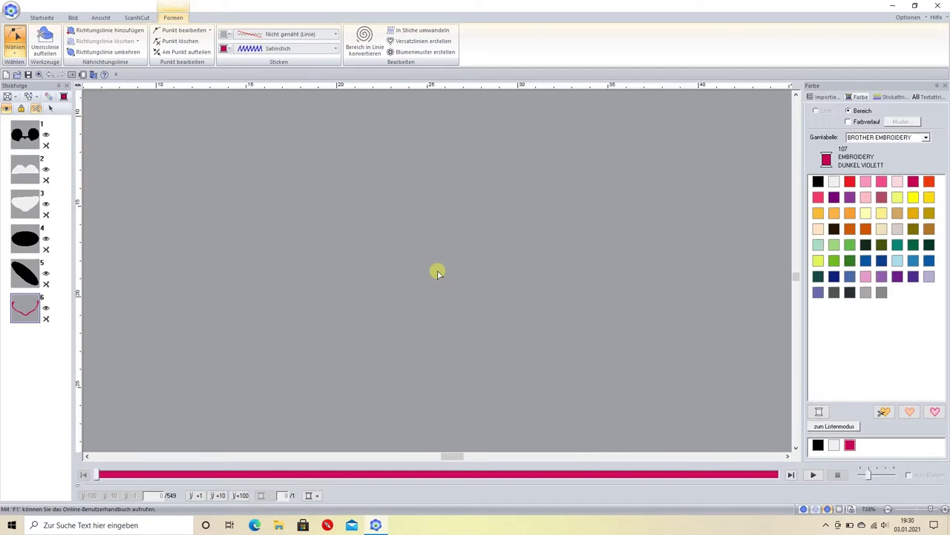
pyautogui.scroll(-2, 319, 289)
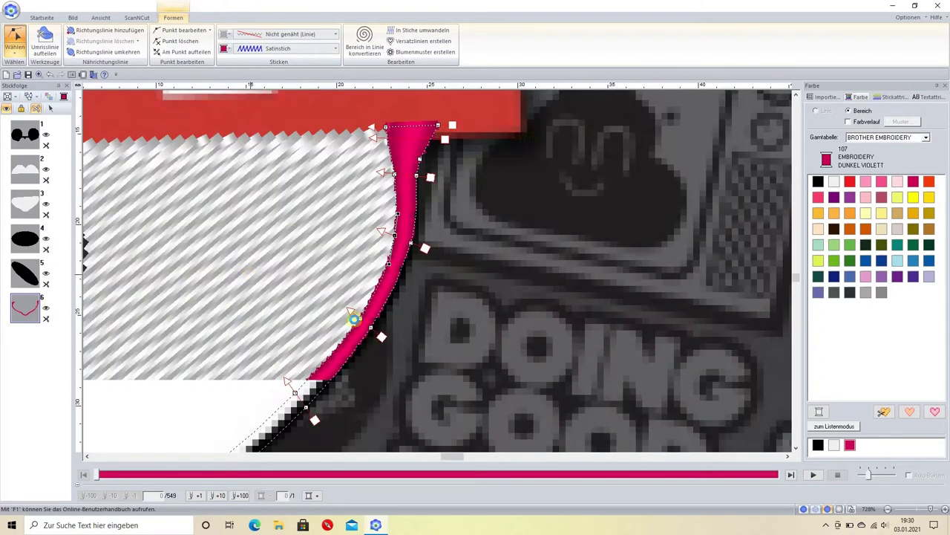
pyautogui.moveTo(355, 318); pyautogui.dragTo(357, 322)
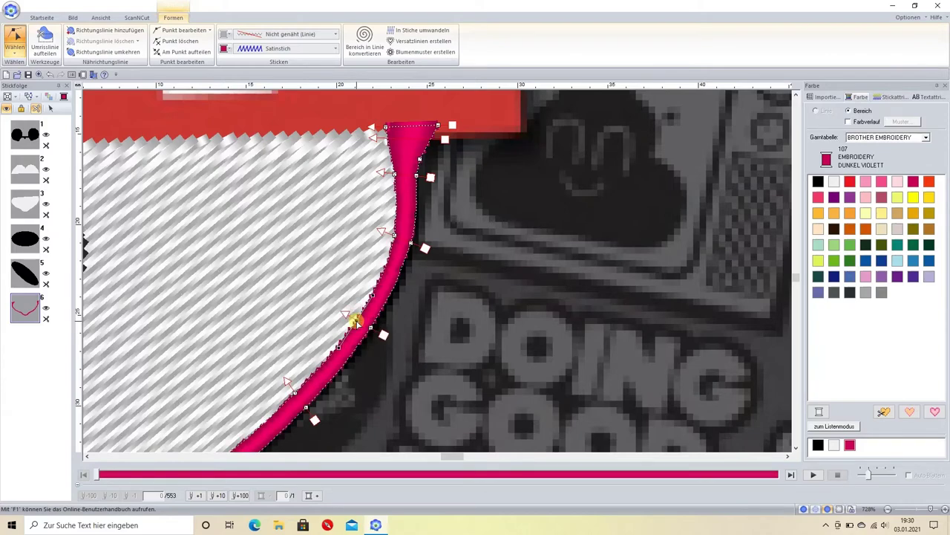
pyautogui.scroll(-1, 437, 270)
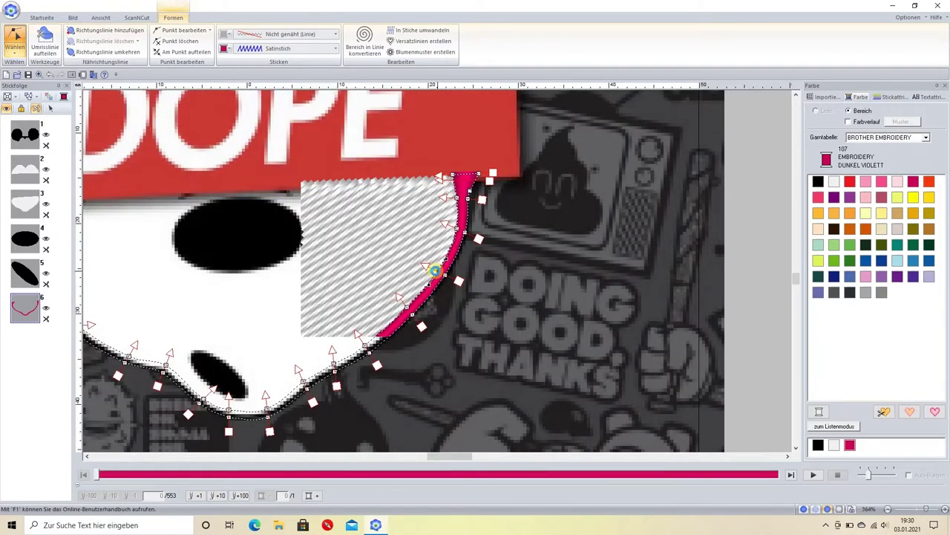
# - Smooth the magenta satin outline at the chin by making its lower point symmetrical and adjusting the curve handles
pyautogui.scroll(1, 436, 273)
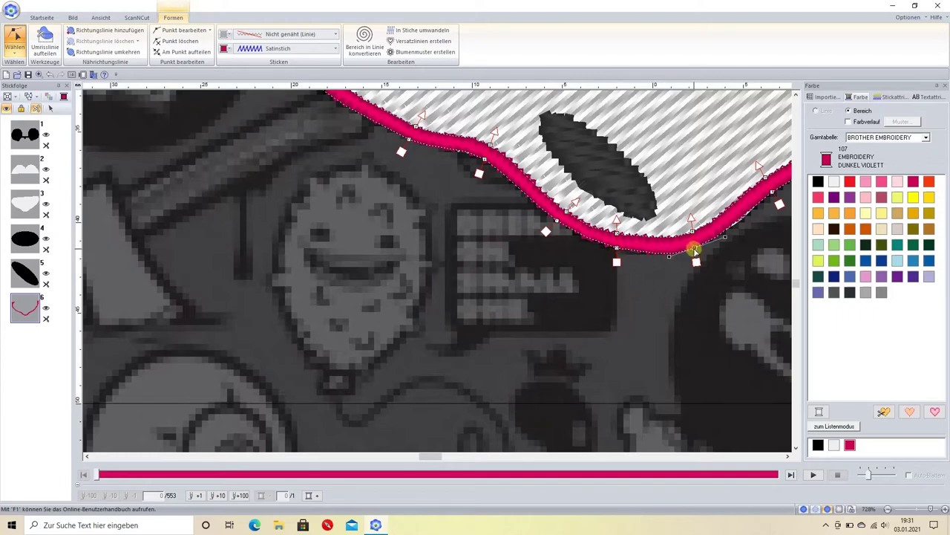
pyautogui.moveTo(670, 256); pyautogui.dragTo(667, 252)
pyautogui.click(695, 248)
pyautogui.rightClick(695, 248)
pyautogui.click(714, 291)
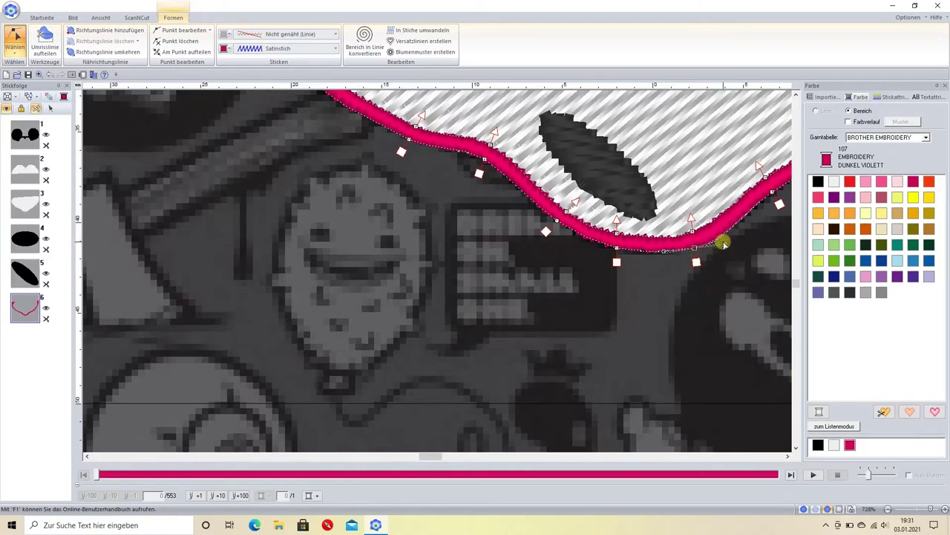
pyautogui.moveTo(723, 243); pyautogui.dragTo(723, 243)
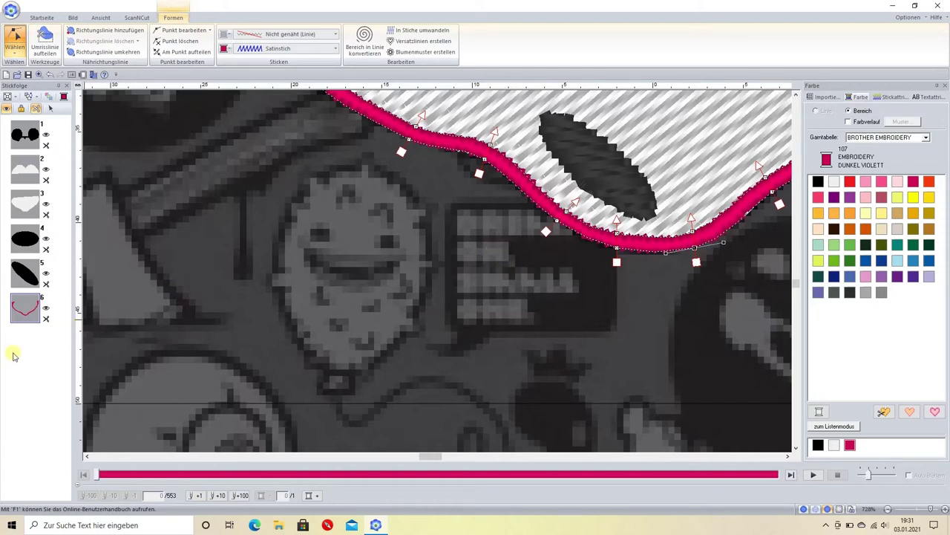
# - Delete the magenta satin outline shape from the stitch sequence
pyautogui.click(13, 352)
pyautogui.click(22, 319)
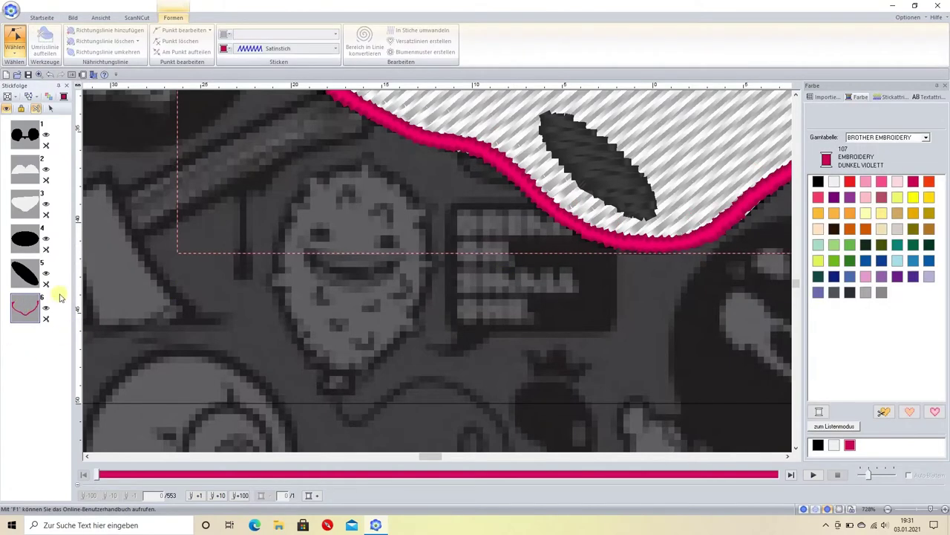
pyautogui.click(96, 237)
pyautogui.click(24, 317)
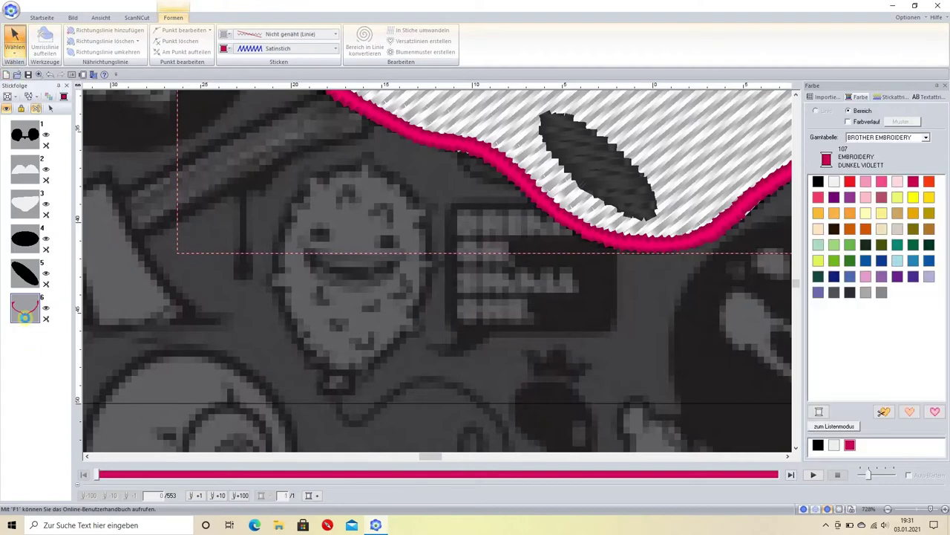
pyautogui.press('Delete')
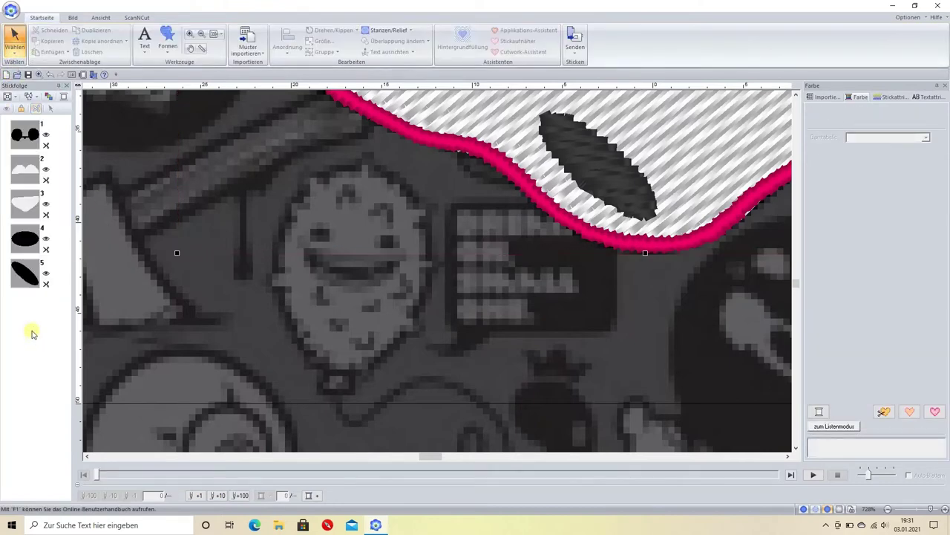
# - Draw an open curve along the white face's lower contour, from the left cheek around the chin to the upper right cheek
pyautogui.scroll(-2, 438, 273)
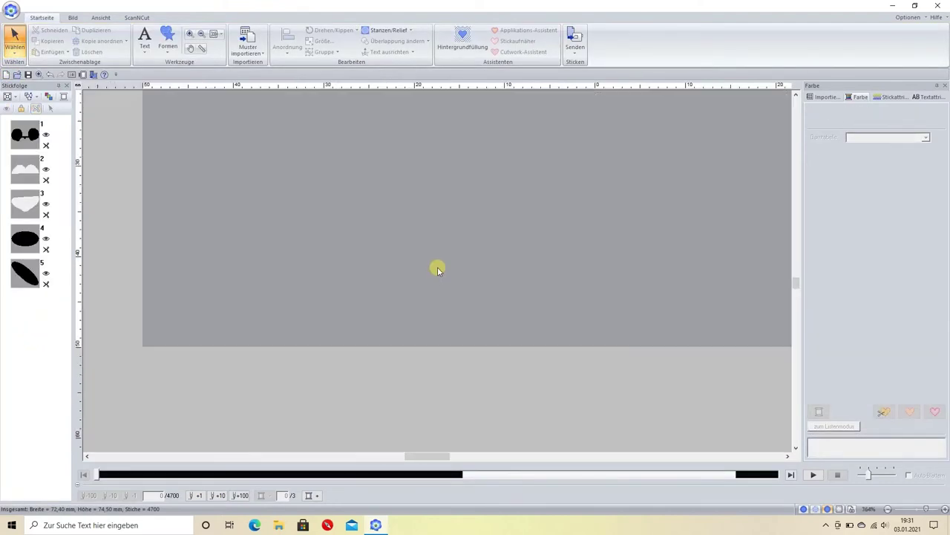
pyautogui.scroll(1, 722, 271)
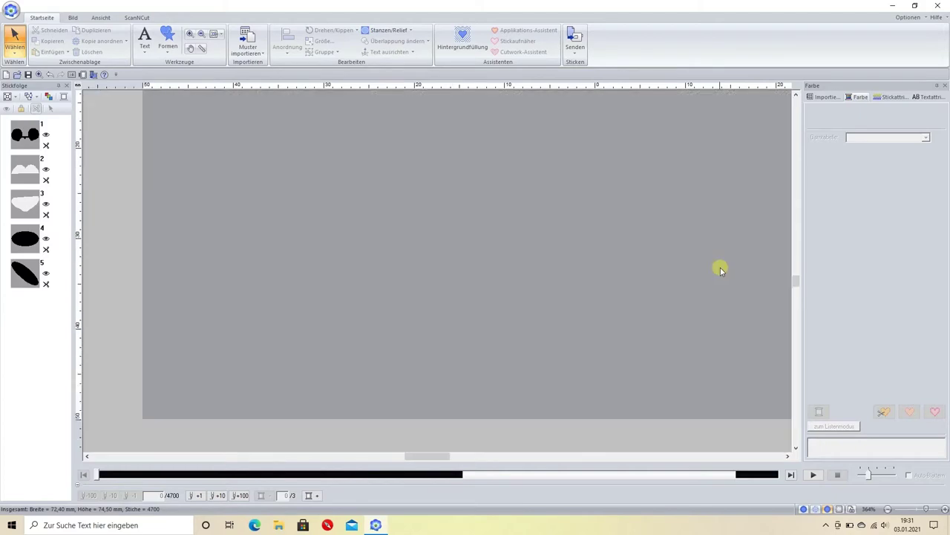
pyautogui.scroll(1, 720, 266)
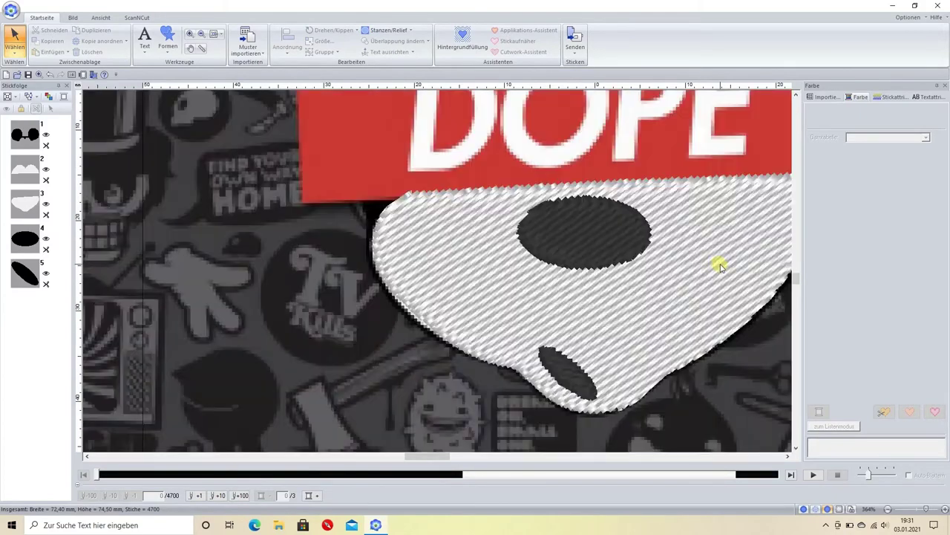
pyautogui.click(167, 38)
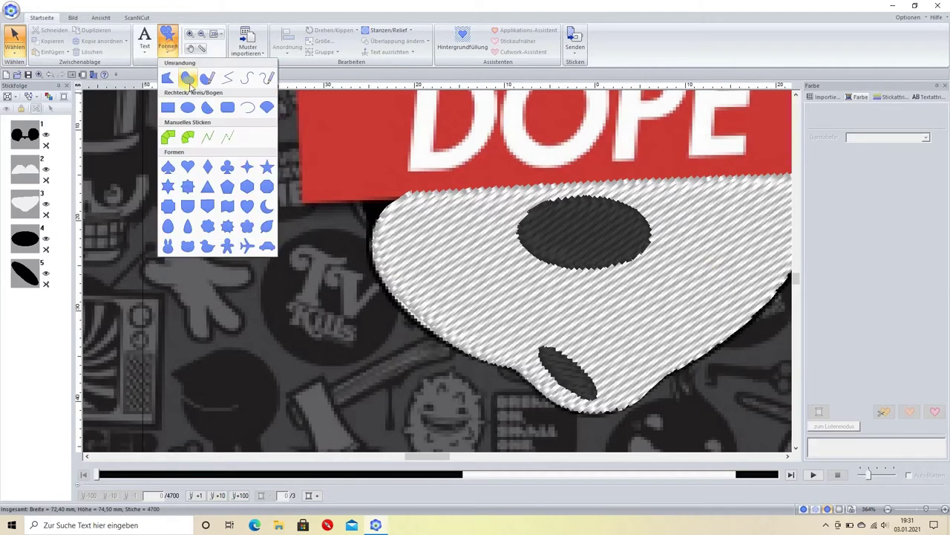
pyautogui.click(247, 78)
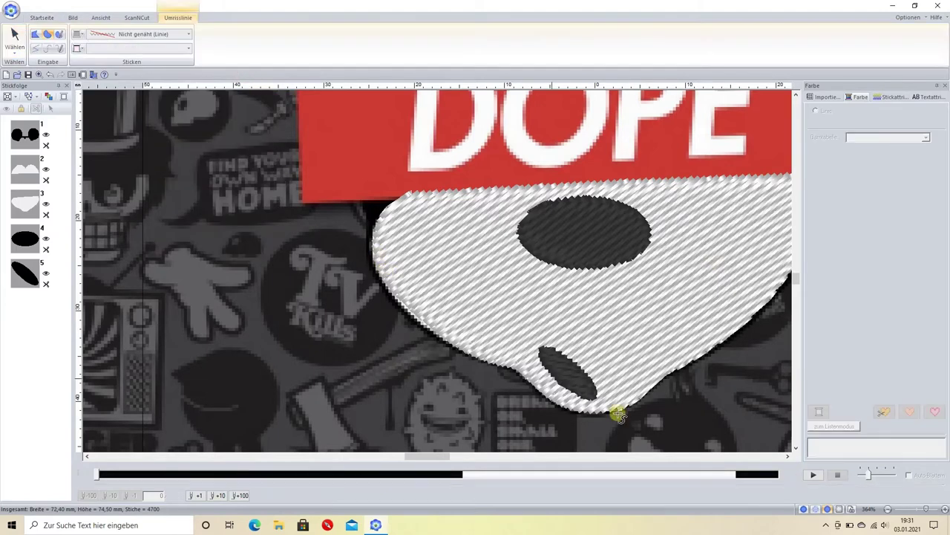
pyautogui.click(790, 455)
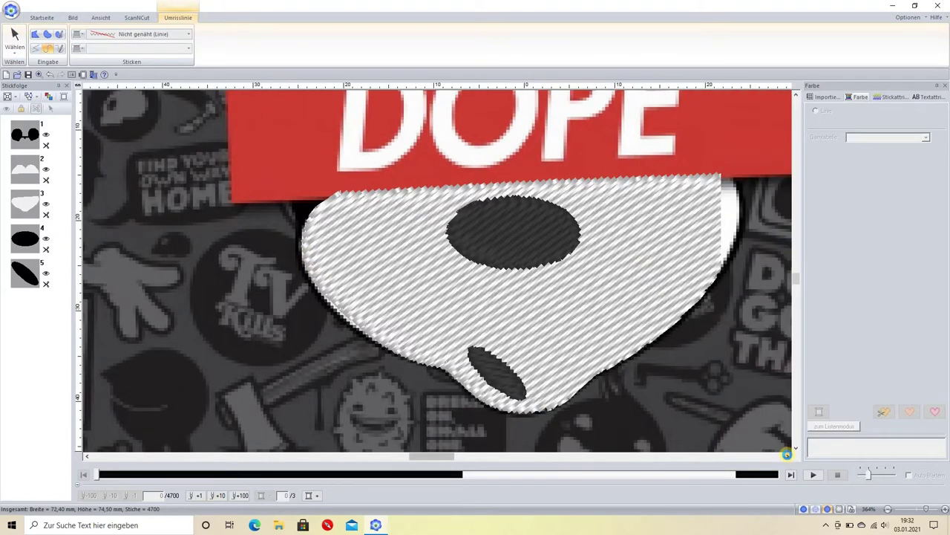
pyautogui.click(788, 455)
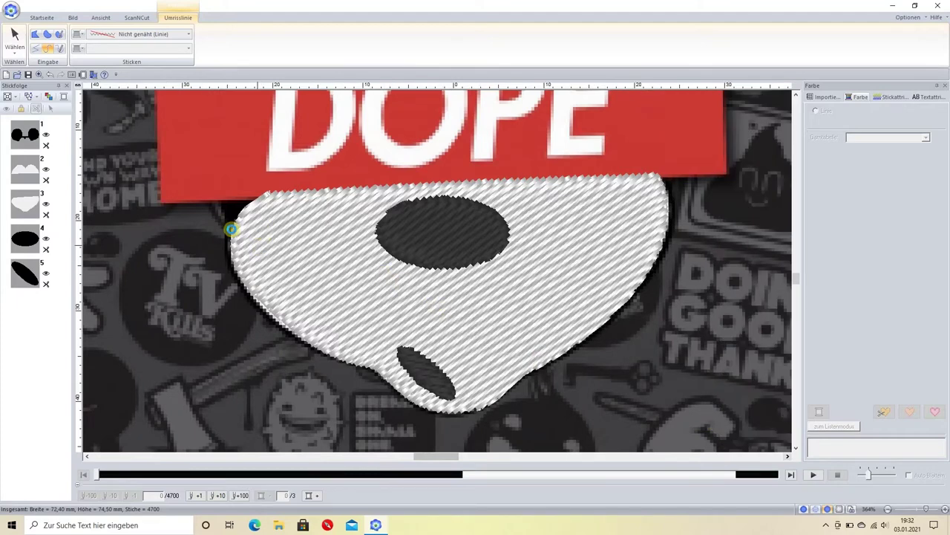
pyautogui.click(229, 236)
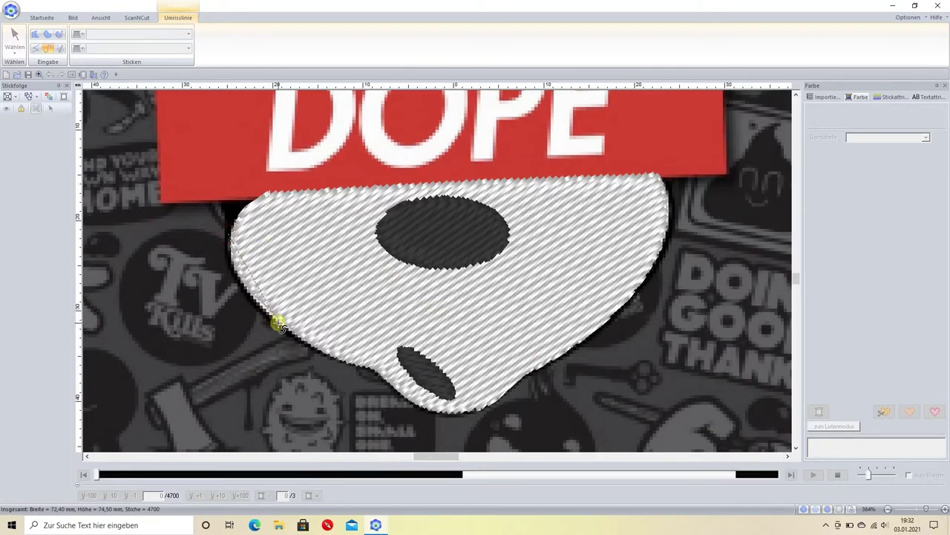
pyautogui.click(279, 328)
pyautogui.click(372, 369)
pyautogui.click(450, 409)
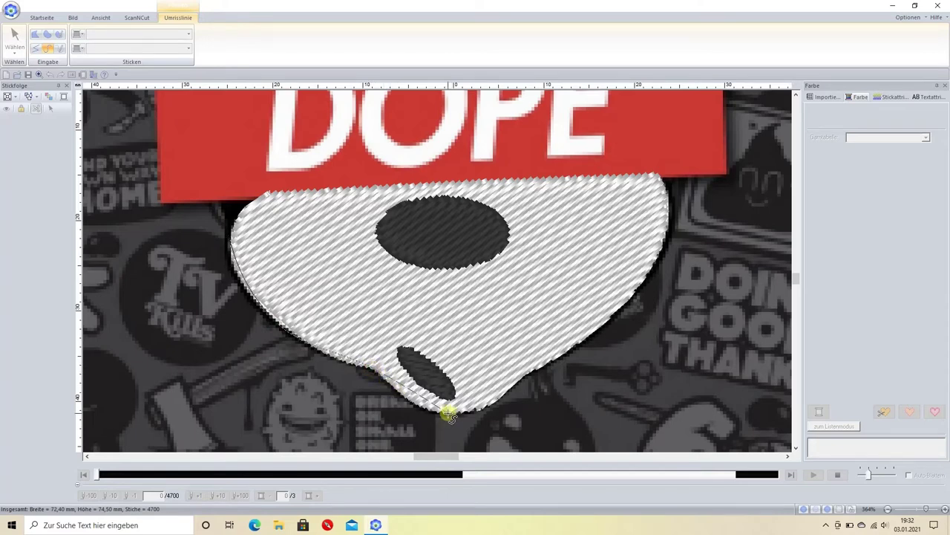
pyautogui.click(523, 375)
pyautogui.click(639, 288)
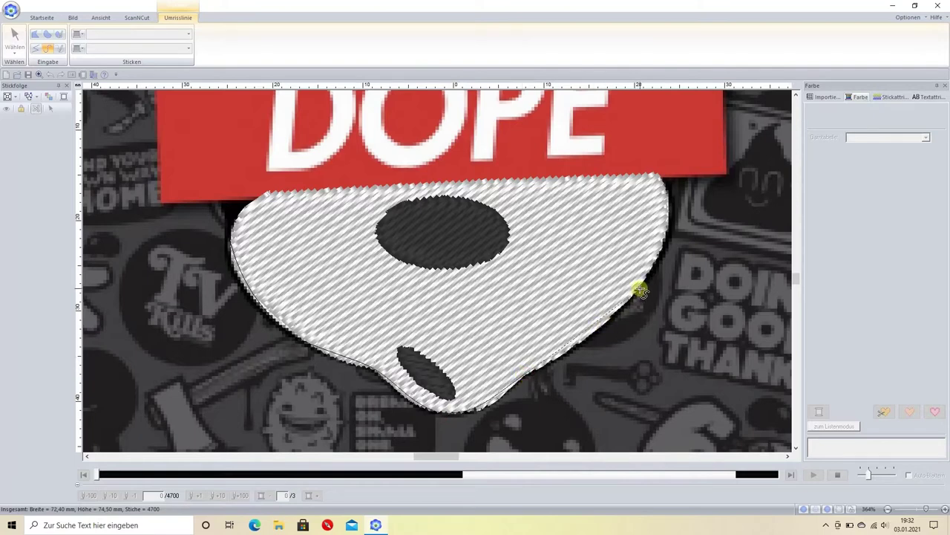
pyautogui.doubleClick(670, 202)
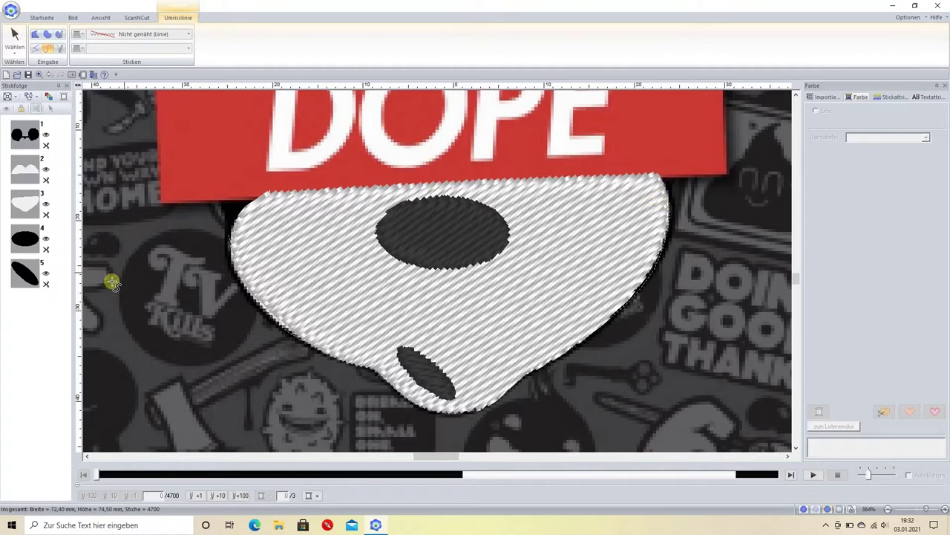
# - Assign the Zickzackstich line stitch to the new face contour and colour it 107 Dunkel Violett
pyautogui.click(134, 35)
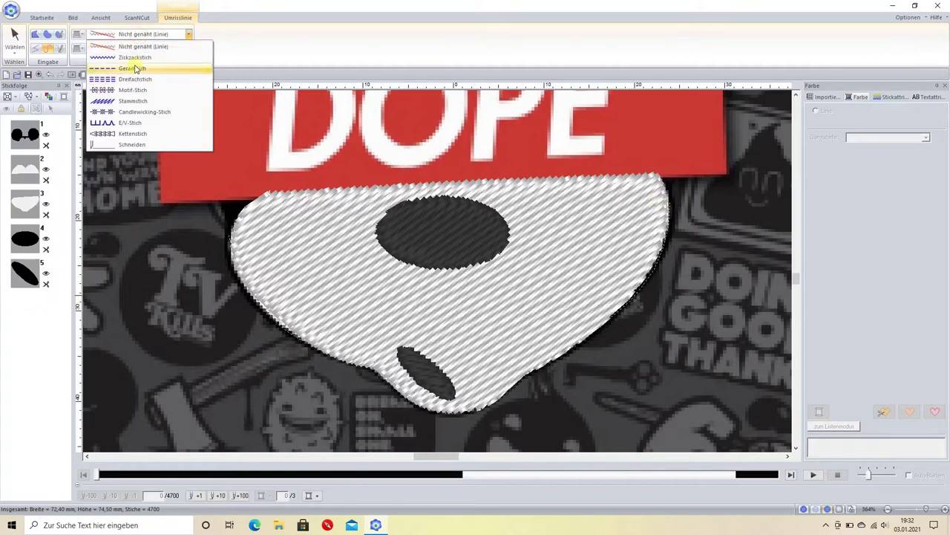
pyautogui.click(135, 57)
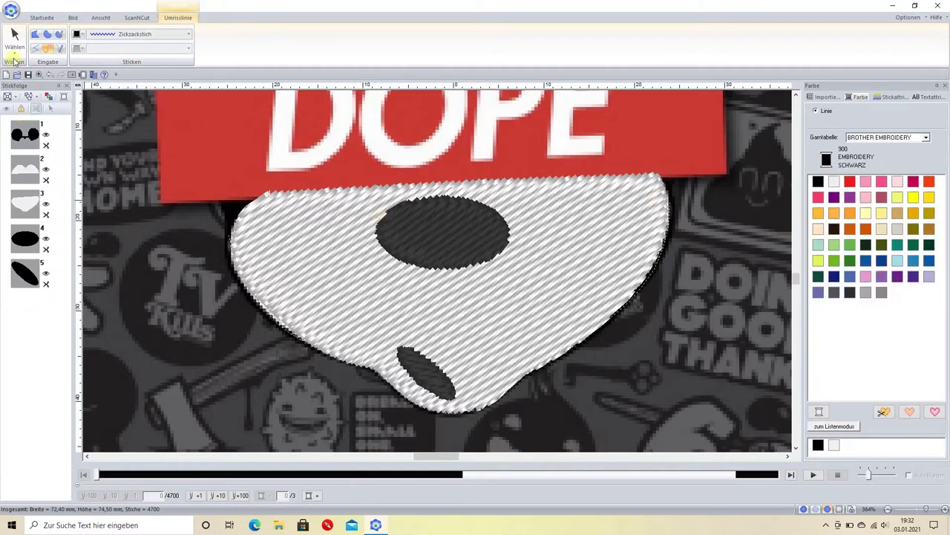
pyautogui.click(10, 97)
pyautogui.click(35, 133)
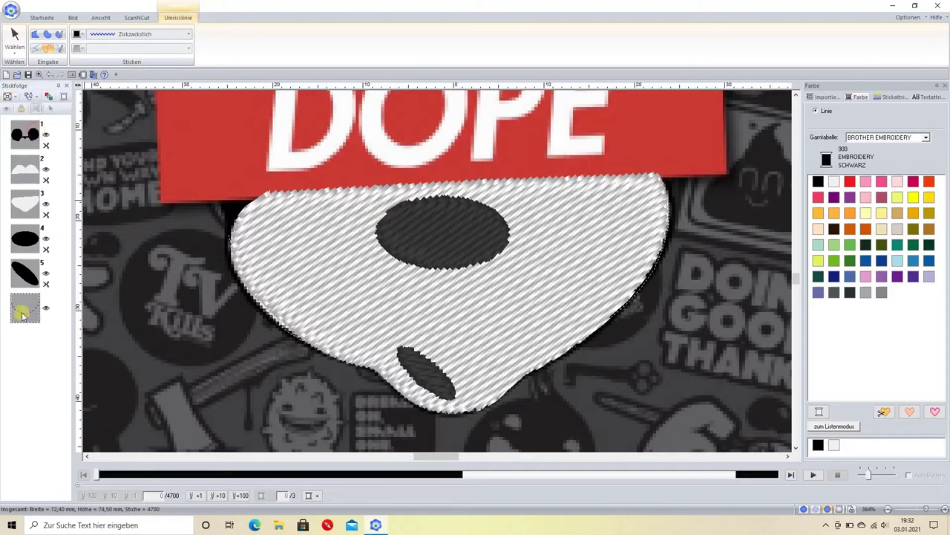
pyautogui.click(23, 315)
pyautogui.click(285, 34)
pyautogui.click(285, 58)
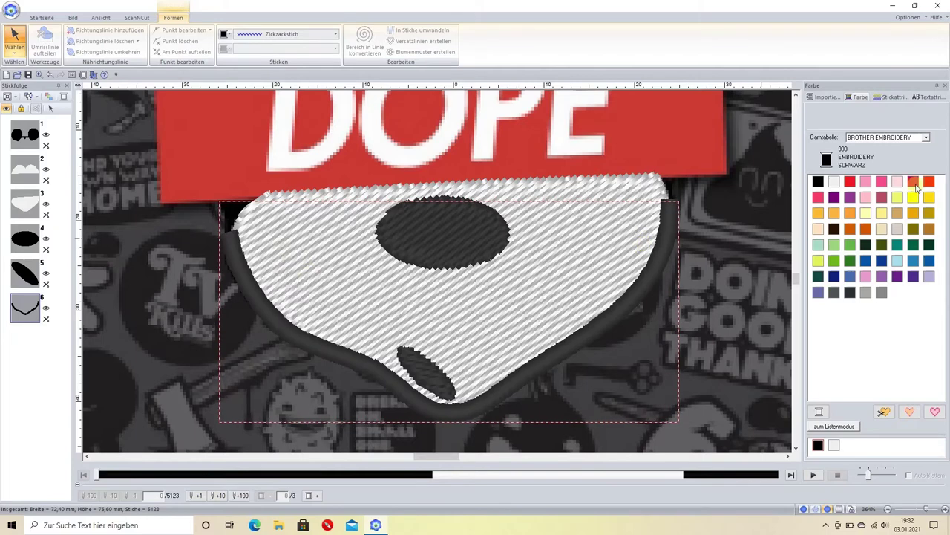
pyautogui.click(913, 184)
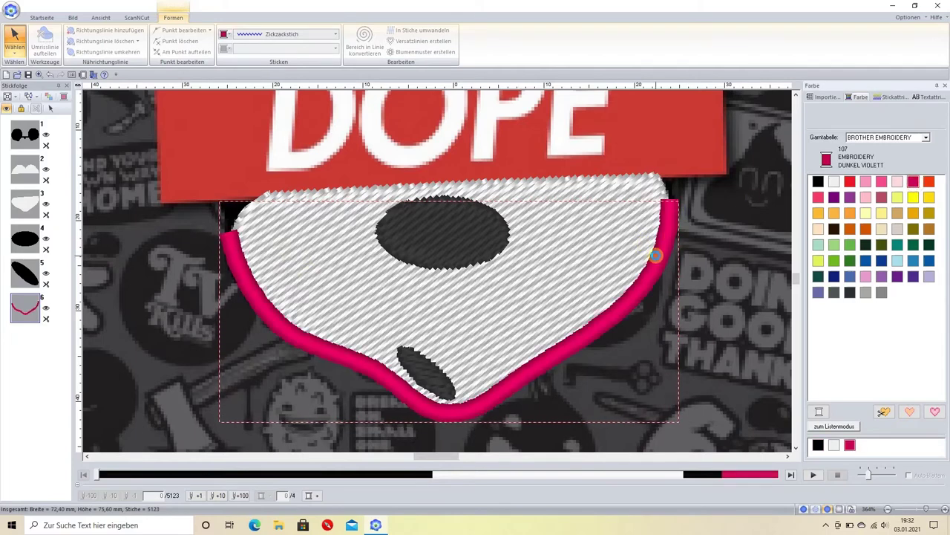
# - Set the face contour's Zickzack-Breite to 1,0 mm
pyautogui.click(885, 97)
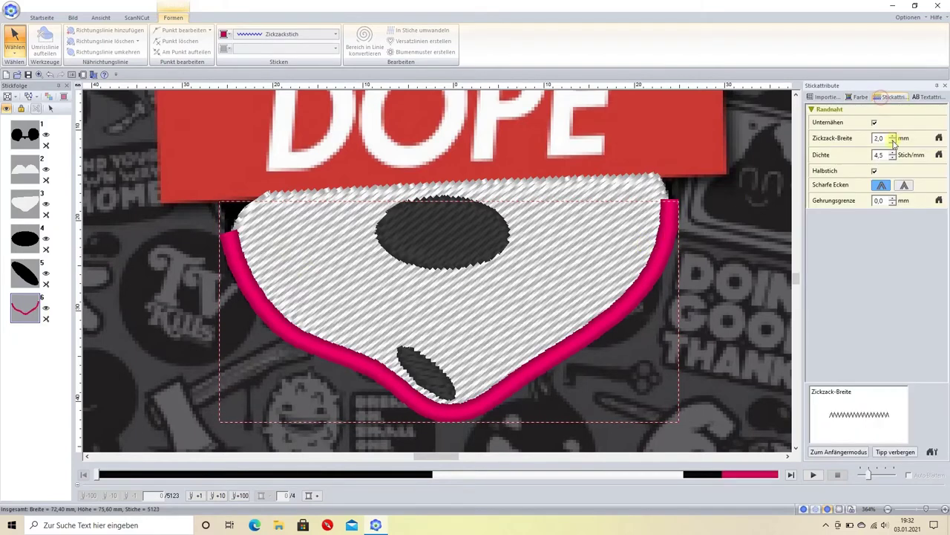
pyautogui.click(894, 142)
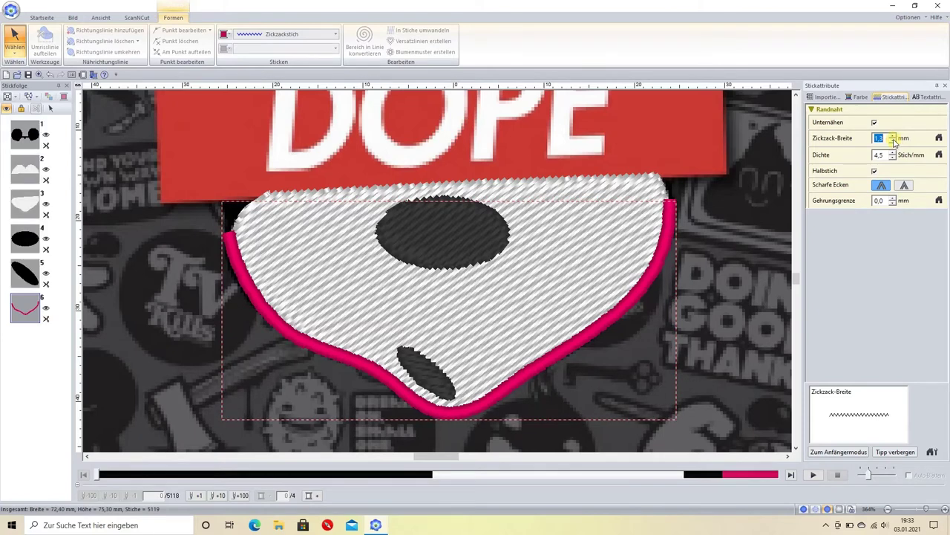
pyautogui.click(893, 142)
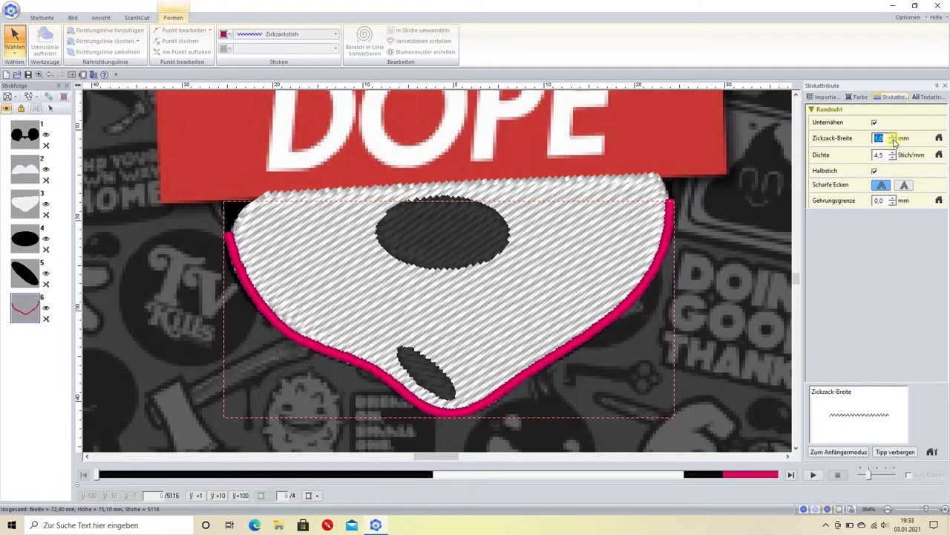
# - Display the design in Stich view and select the magenta zigzag contour for point editing
pyautogui.click(100, 17)
pyautogui.click(54, 39)
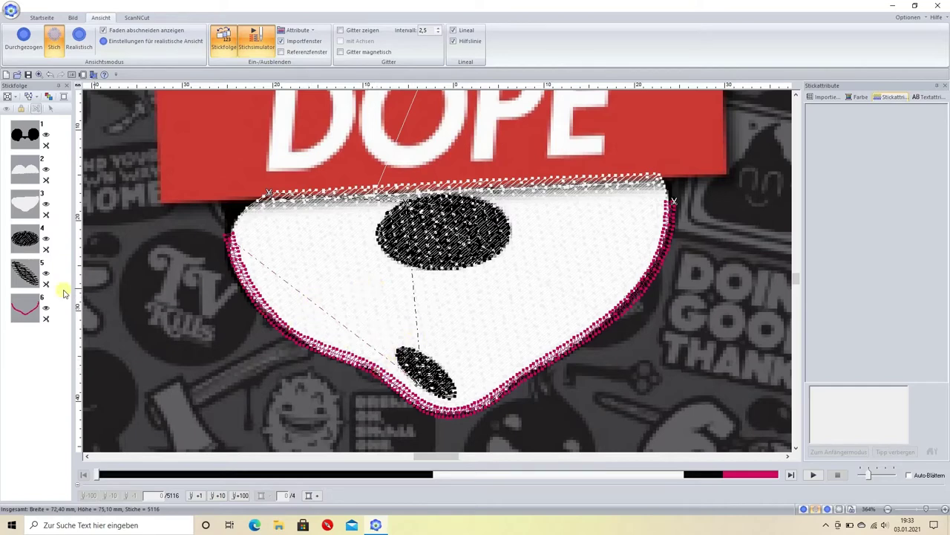
pyautogui.click(24, 307)
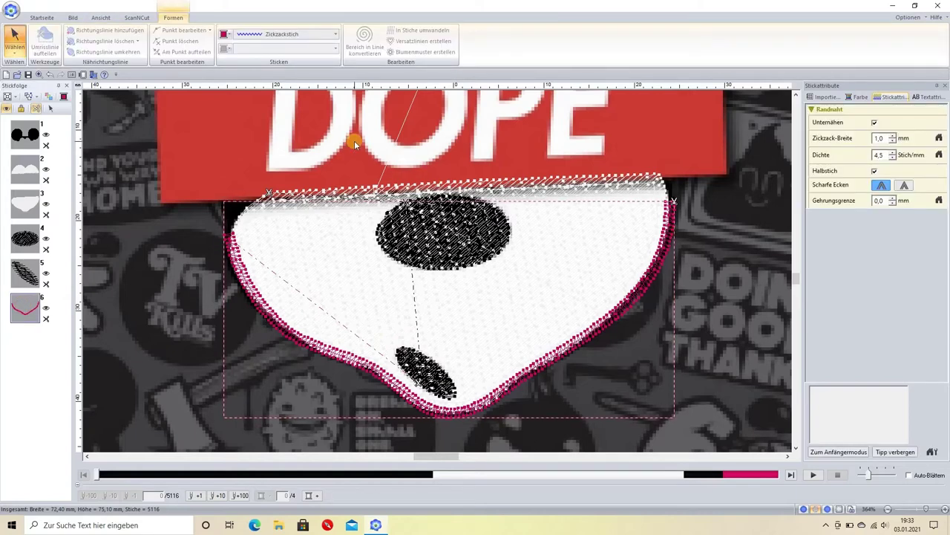
pyautogui.click(15, 50)
pyautogui.click(34, 78)
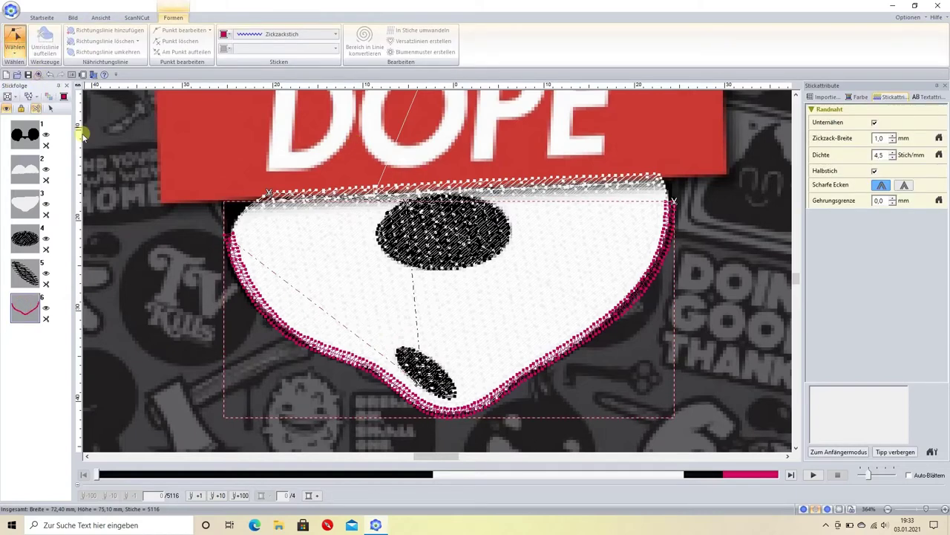
pyautogui.click(319, 355)
# - Pull the contour's start handle outward and fine-tune the next point so the left cheek follows the black outline
pyautogui.scroll(1, 438, 272)
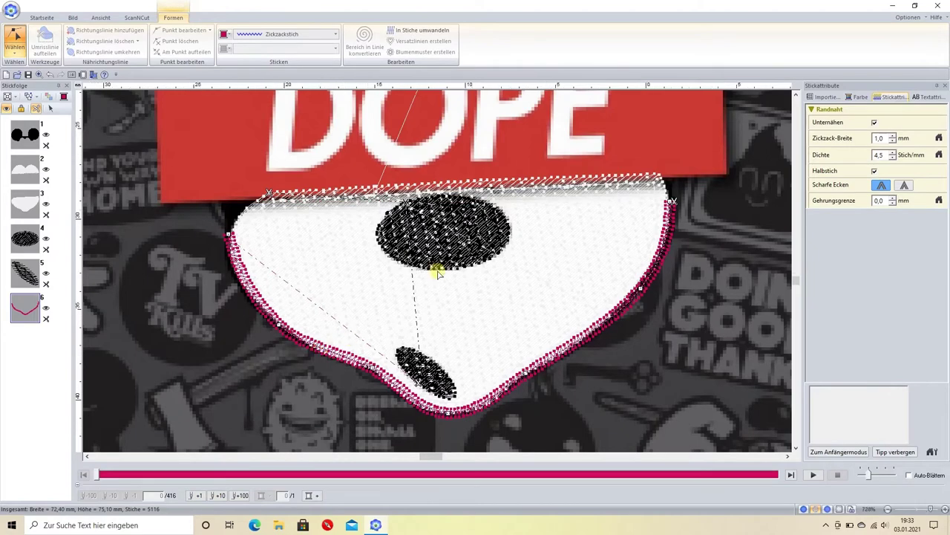
pyautogui.scroll(2, 438, 273)
pyautogui.scroll(1, 283, 234)
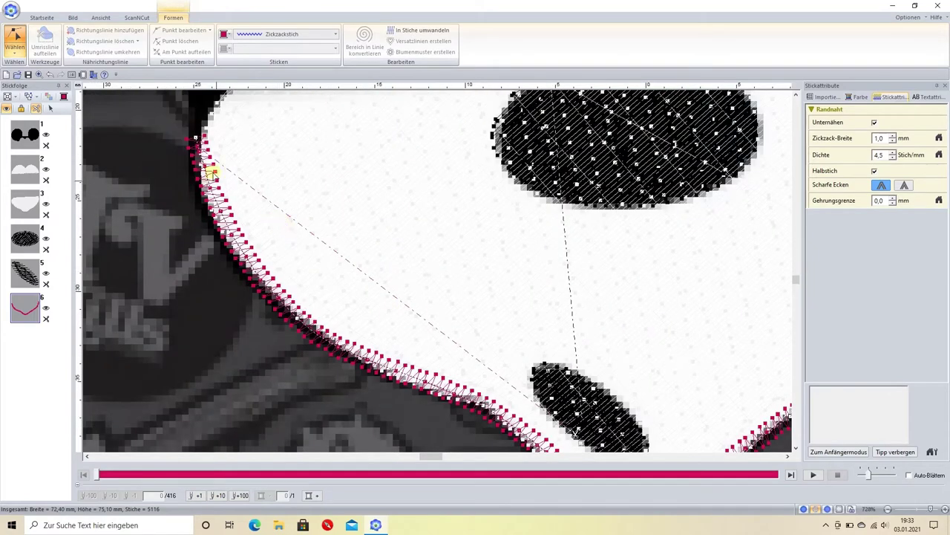
pyautogui.click(195, 138)
pyautogui.moveTo(210, 206); pyautogui.dragTo(195, 214)
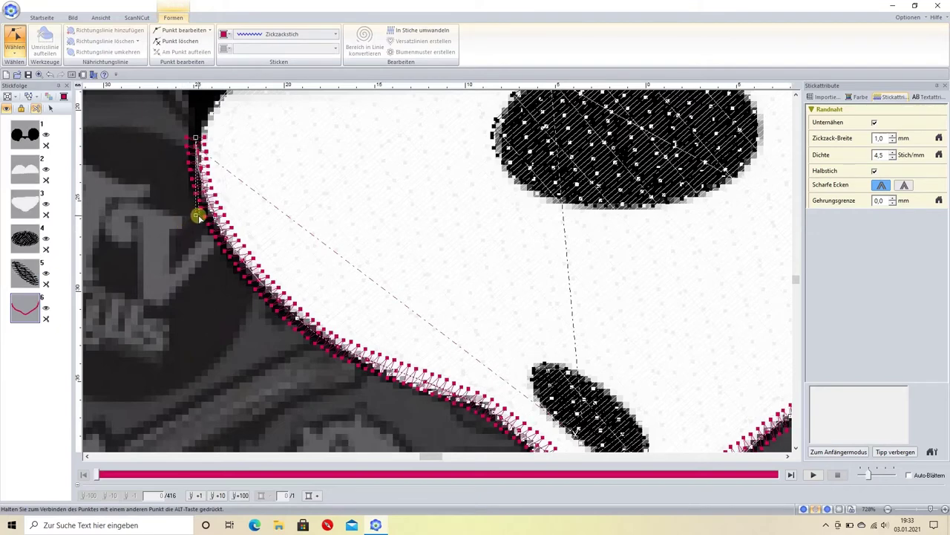
pyautogui.click(297, 320)
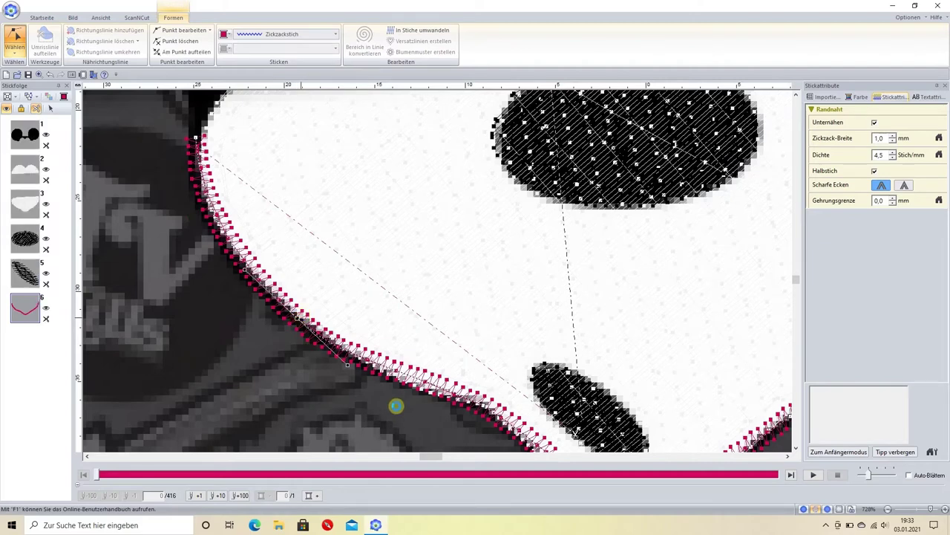
pyautogui.press('Right')
# - Convert the contour point beside the chin's left bend to Scheitelpunkt and adjust its left curve handle along the black outline
pyautogui.rightClick(481, 404)
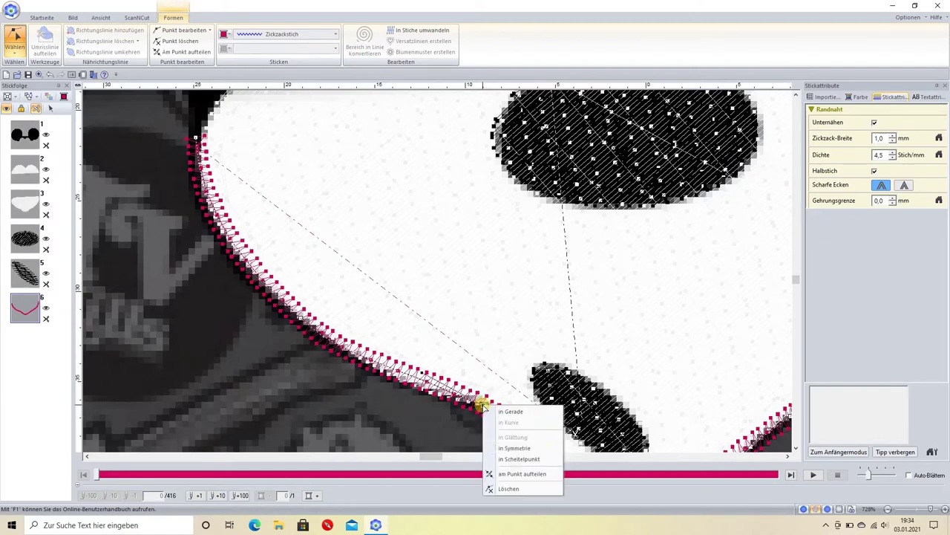
pyautogui.click(505, 455)
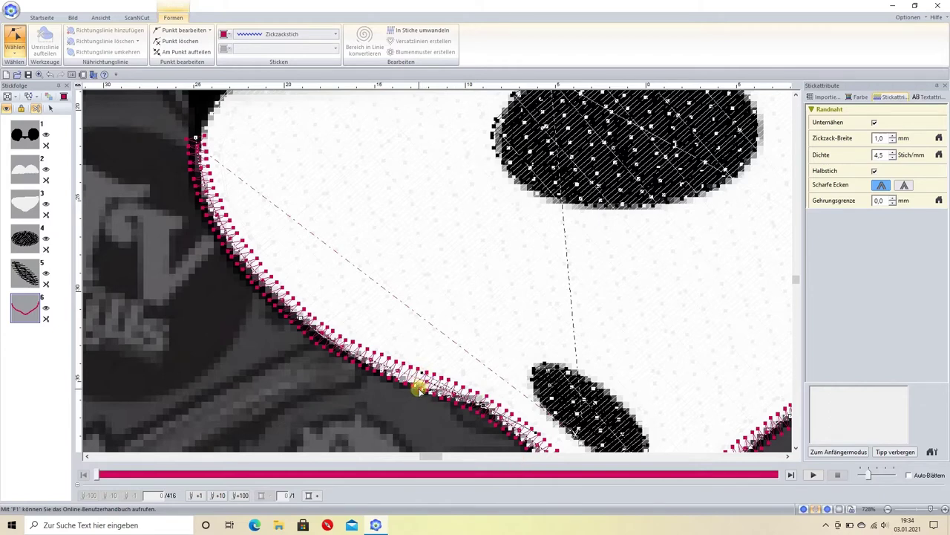
pyautogui.moveTo(419, 389); pyautogui.dragTo(422, 399)
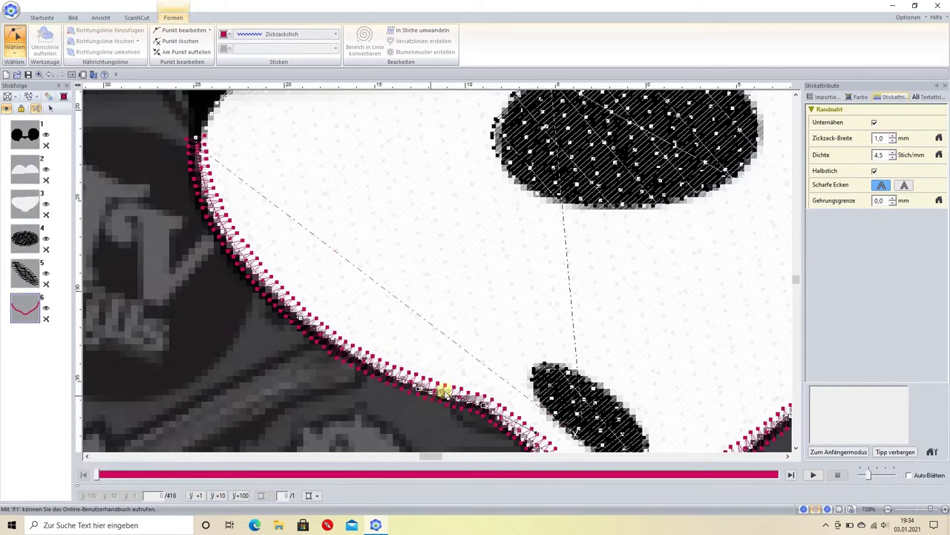
# - Adjust the contour's lowest chin point and the curves on both sides of it so the zigzag follows the black outline
pyautogui.scroll(-2, 713, 377)
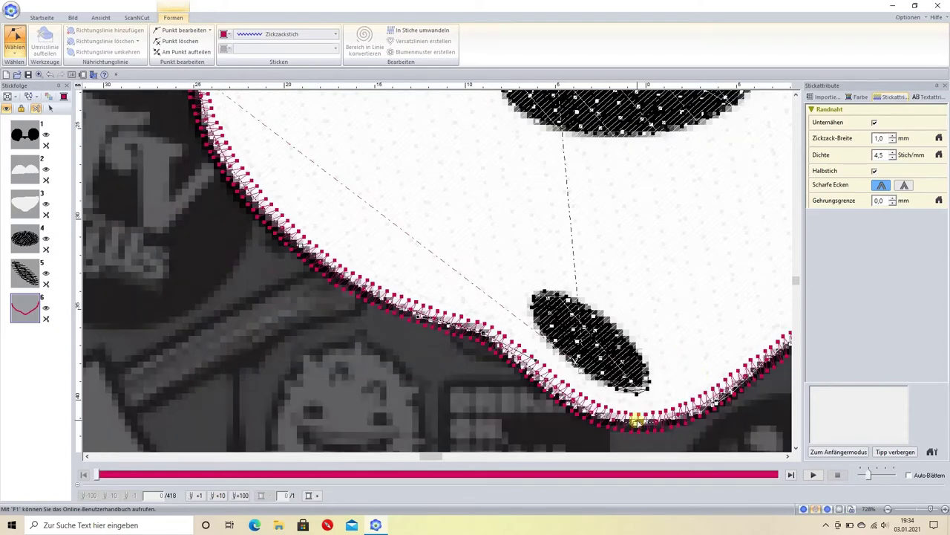
pyautogui.click(636, 423)
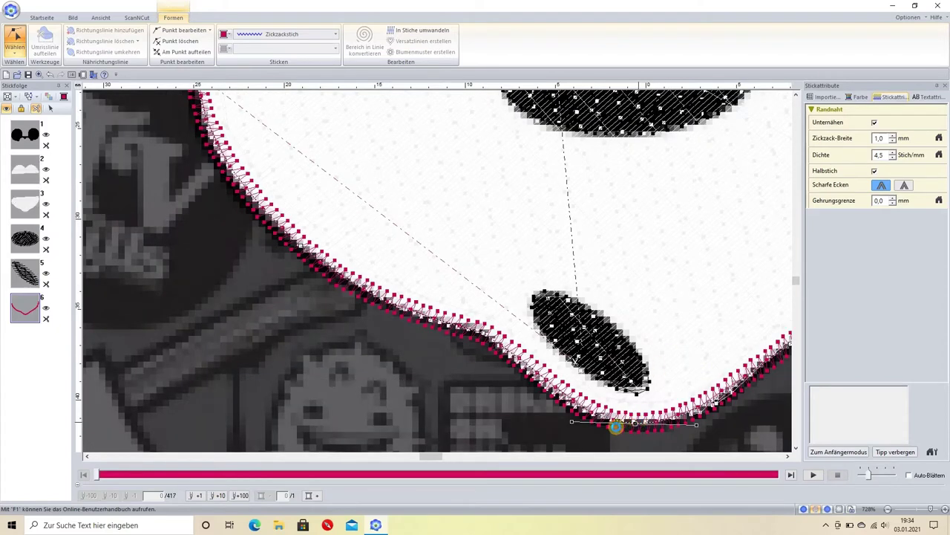
pyautogui.click(482, 333)
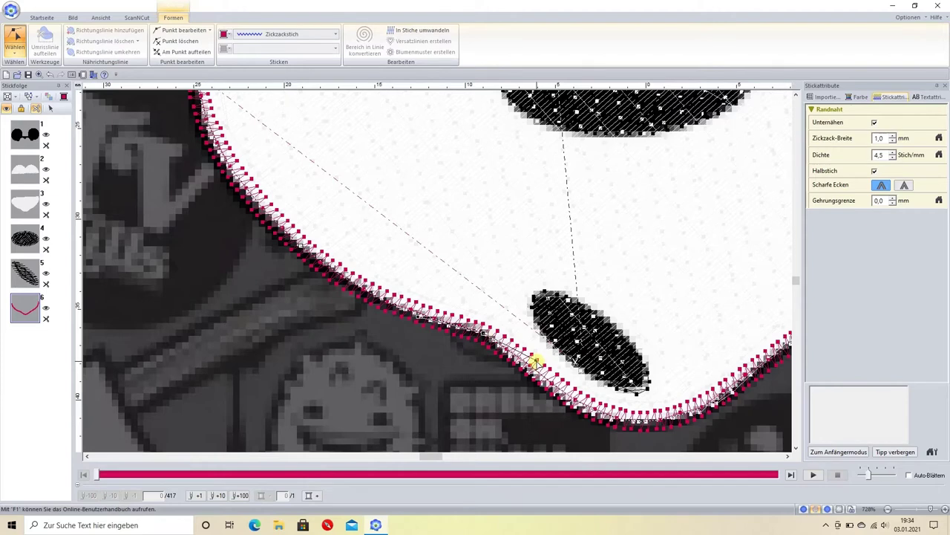
pyautogui.click(528, 373)
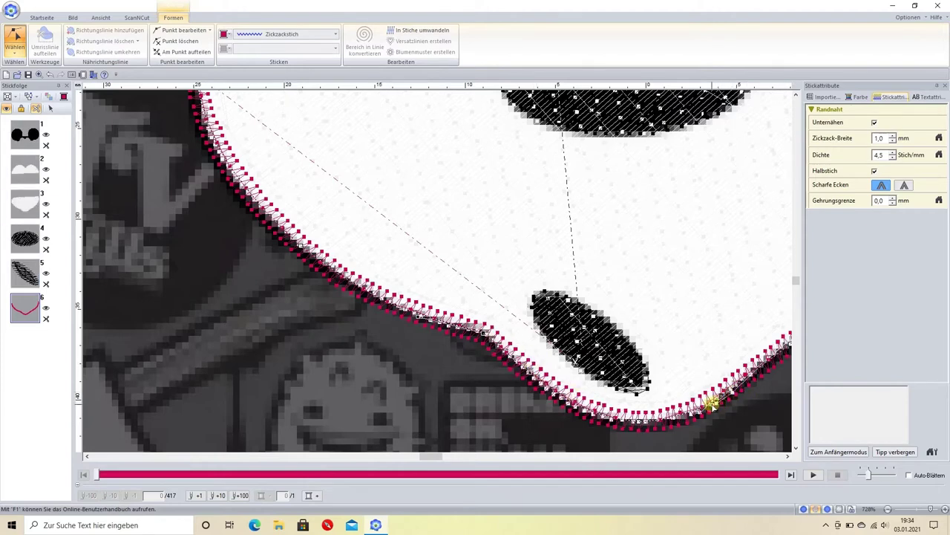
pyautogui.click(757, 382)
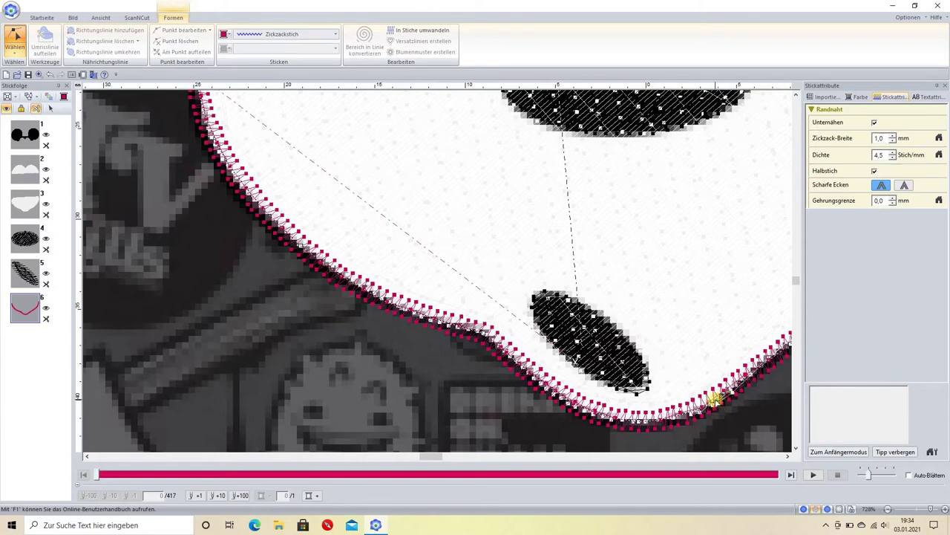
pyautogui.click(51, 75)
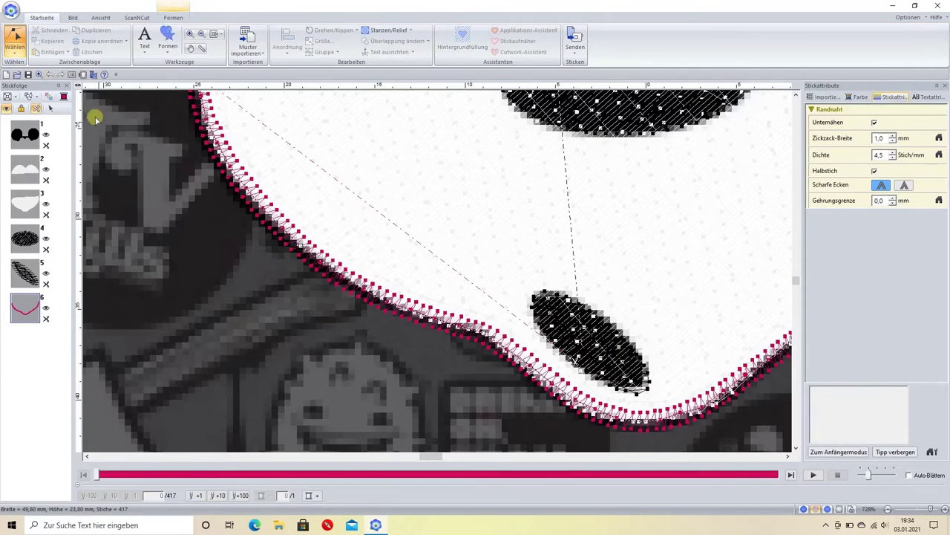
pyautogui.click(60, 75)
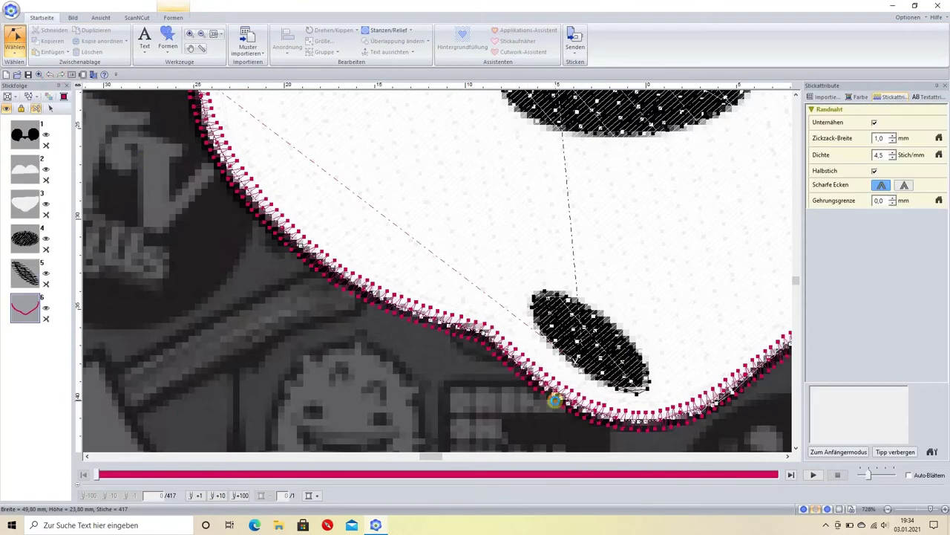
# - Reshape the contour point to the right of the chin and pull the adjoining curve slightly down onto the black outline
pyautogui.click(787, 457)
pyautogui.click(786, 456)
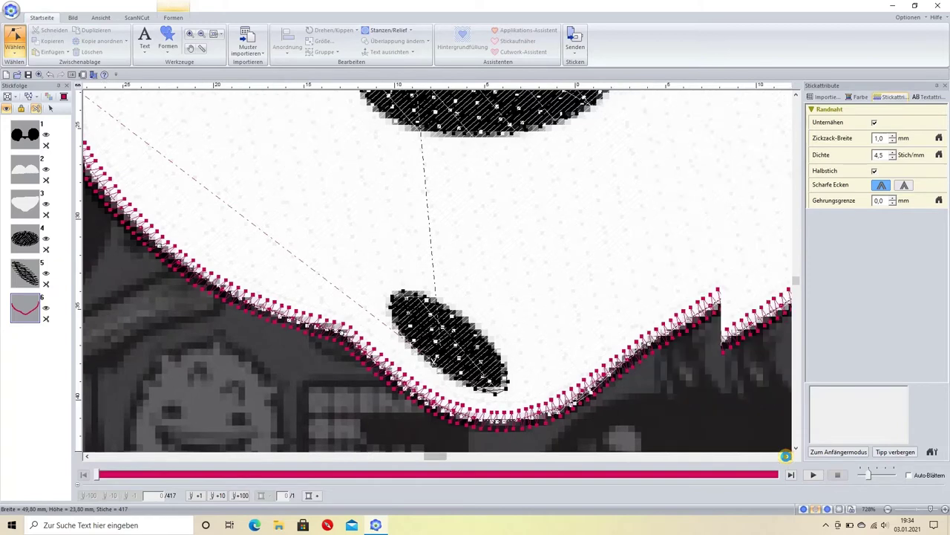
pyautogui.click(786, 456)
pyautogui.click(786, 456)
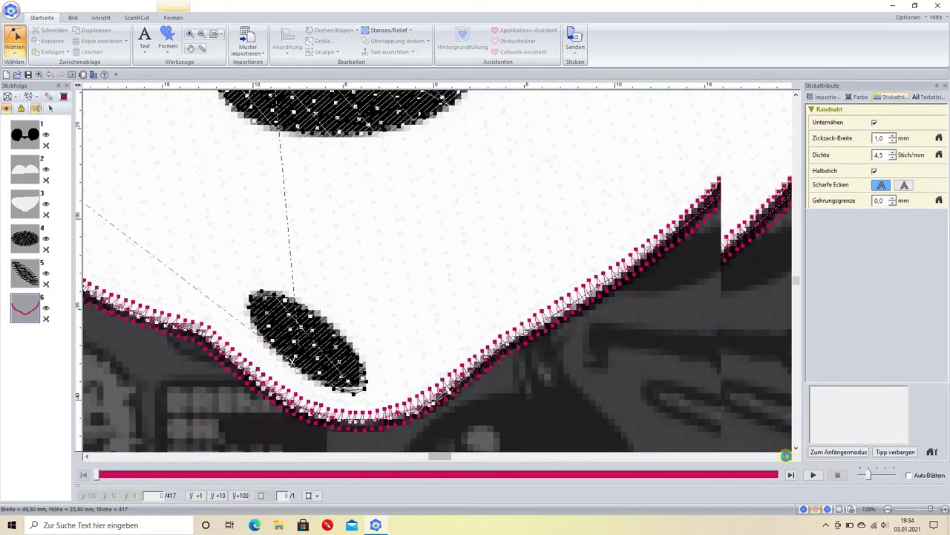
pyautogui.rightClick(507, 342)
pyautogui.click(542, 397)
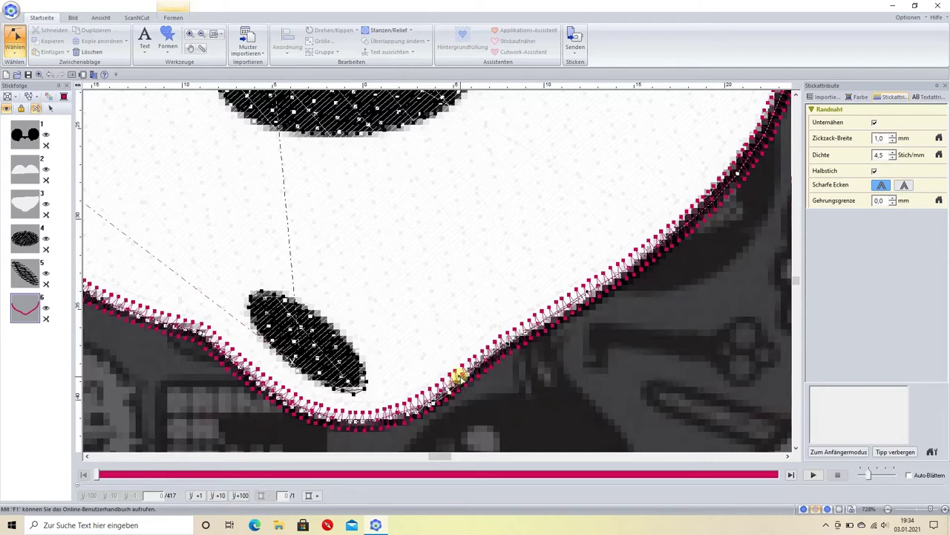
pyautogui.moveTo(460, 377); pyautogui.dragTo(461, 381)
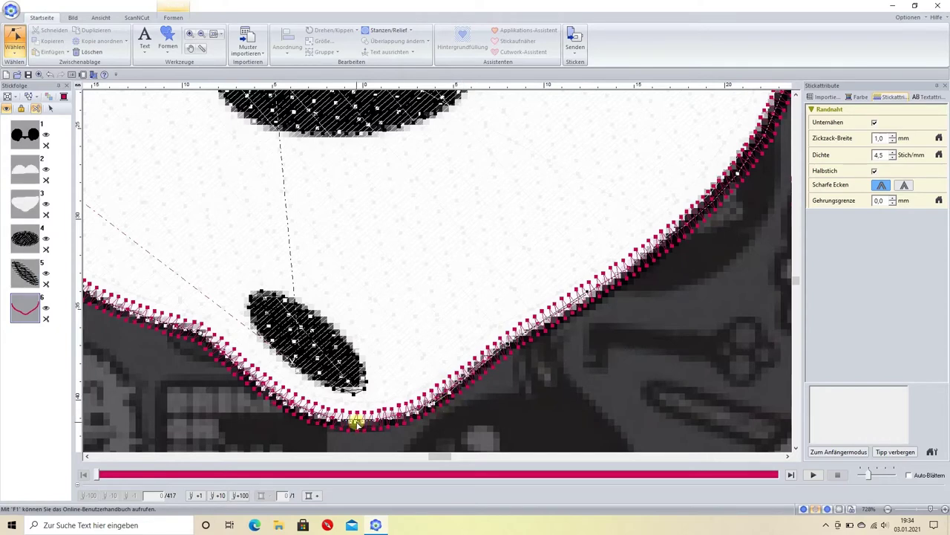
# - Shorten the lowest chin point's curve handle and reposition the two right-cheek contour points along the black edge
pyautogui.moveTo(357, 421); pyautogui.dragTo(421, 423)
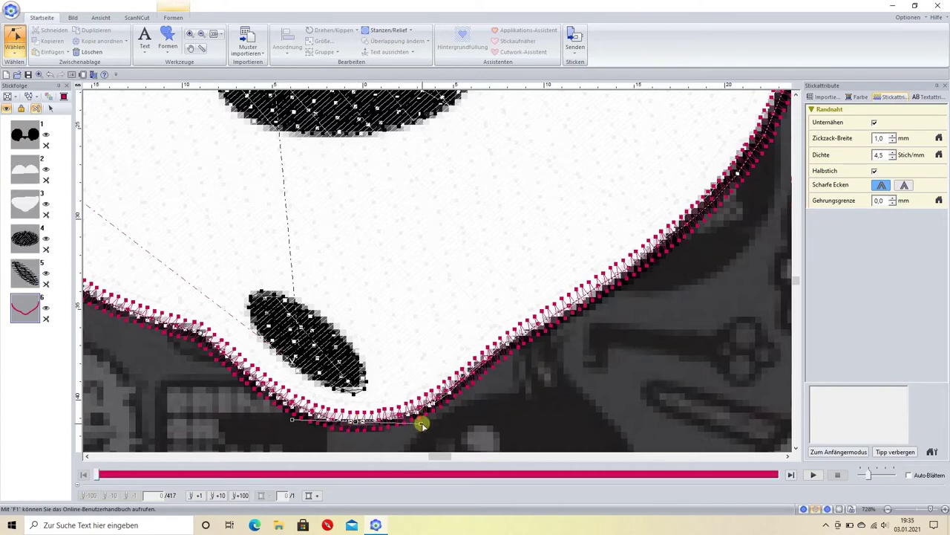
pyautogui.click(734, 171)
pyautogui.moveTo(666, 263)
pyautogui.mouseDown()
pyautogui.moveTo(510, 347)
pyautogui.moveTo(572, 311)
pyautogui.moveTo(587, 290)
pyautogui.moveTo(591, 300)
pyautogui.mouseUp()
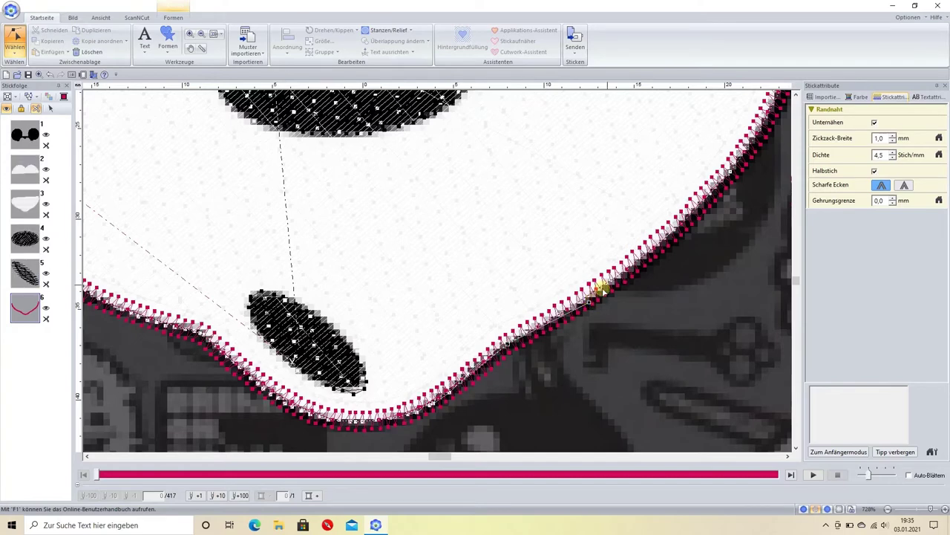
# - Draw a curved manual satin block filling the black corner between the contour's upper right end and the red cap
pyautogui.scroll(2, 780, 206)
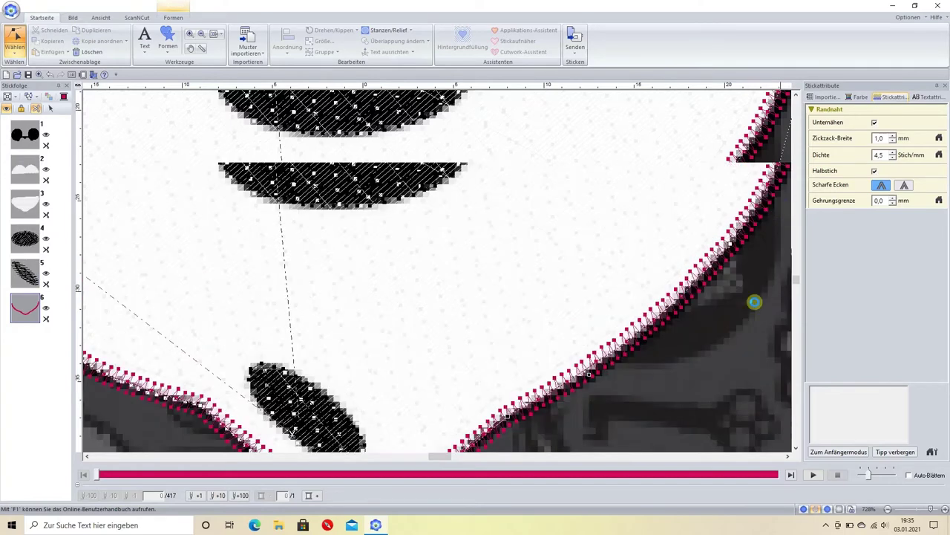
pyautogui.click(789, 455)
pyautogui.scroll(4, 751, 246)
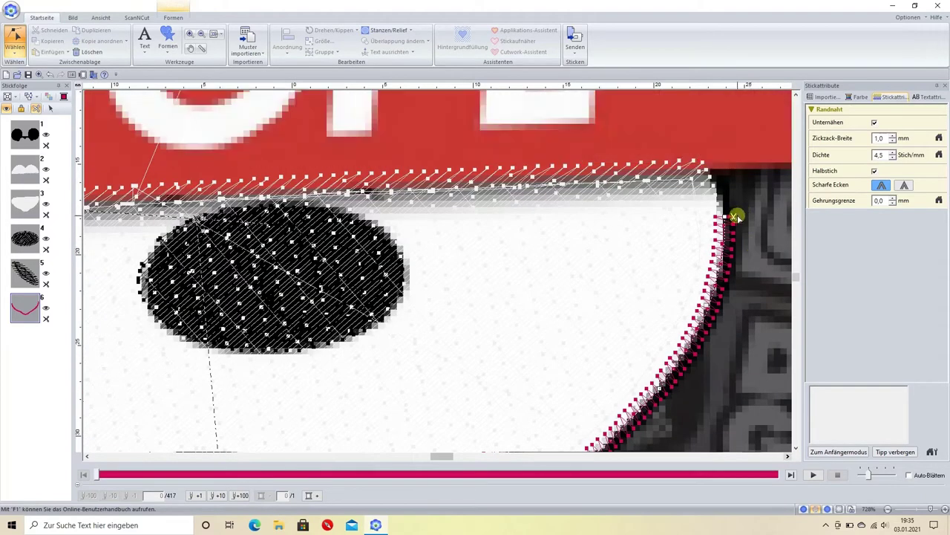
pyautogui.click(134, 153)
pyautogui.click(170, 55)
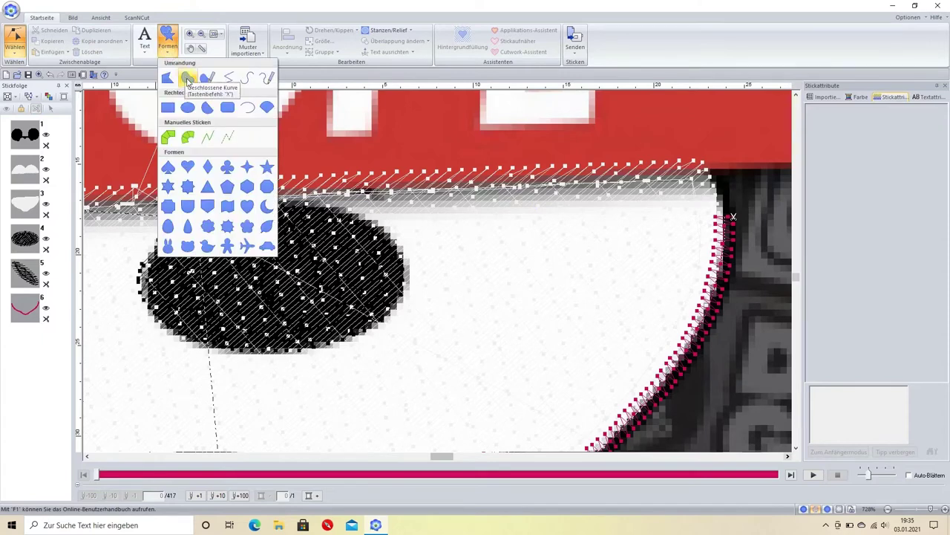
pyautogui.click(188, 137)
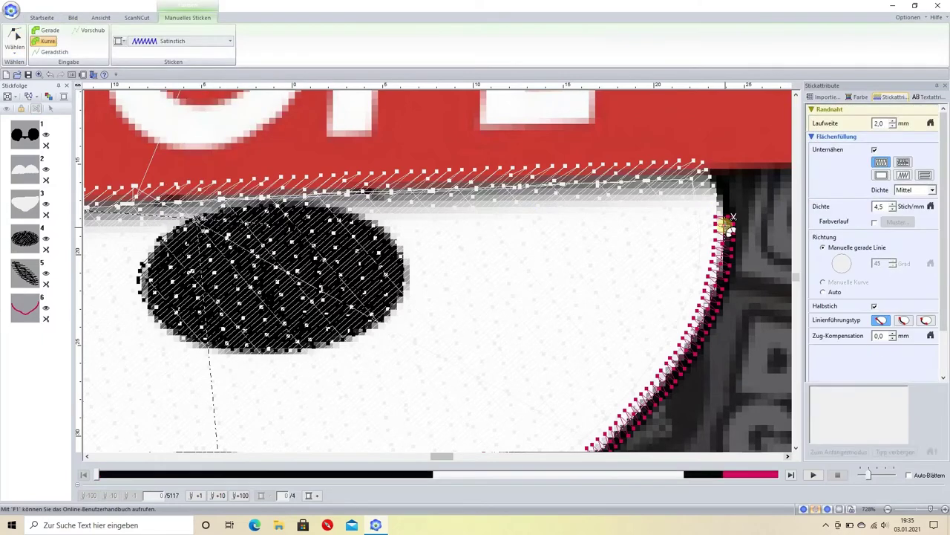
pyautogui.click(716, 217)
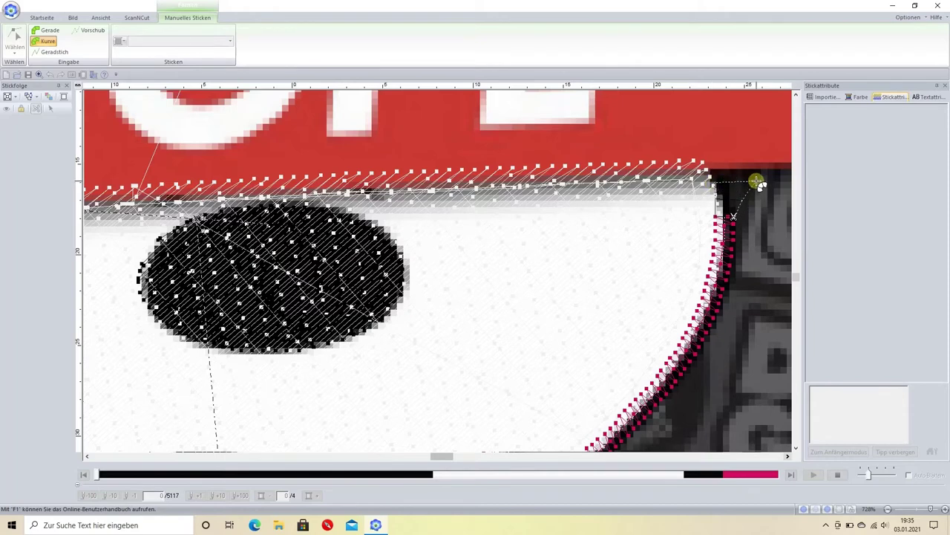
pyautogui.click(756, 182)
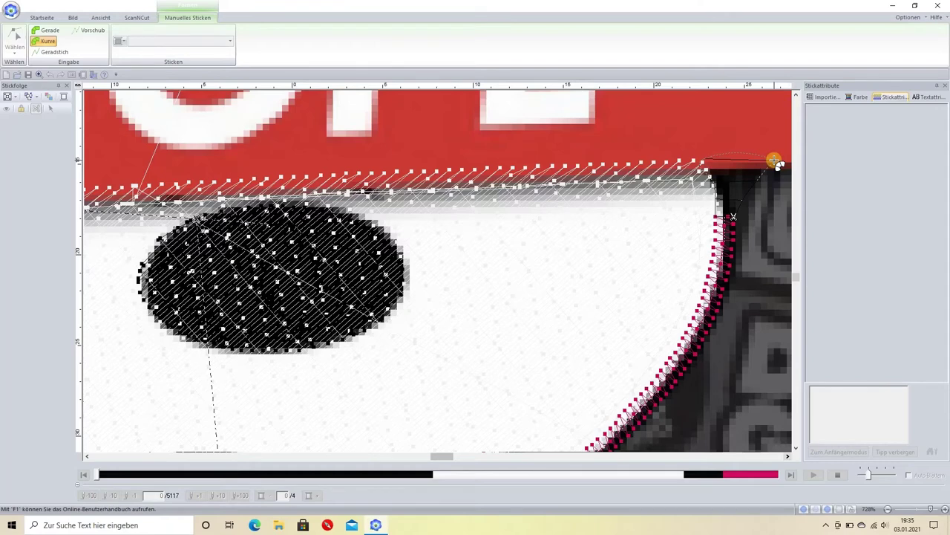
pyautogui.doubleClick(776, 162)
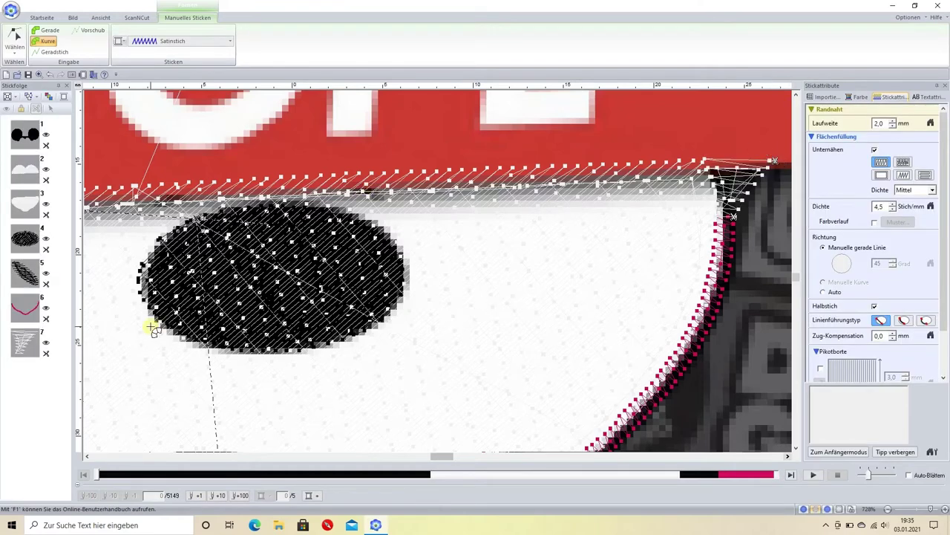
# - Color the new right corner satin block with Brother Embroidery thread 107 Dunkelviolett and deselect it
pyautogui.click(25, 343)
pyautogui.click(857, 97)
pyautogui.click(914, 182)
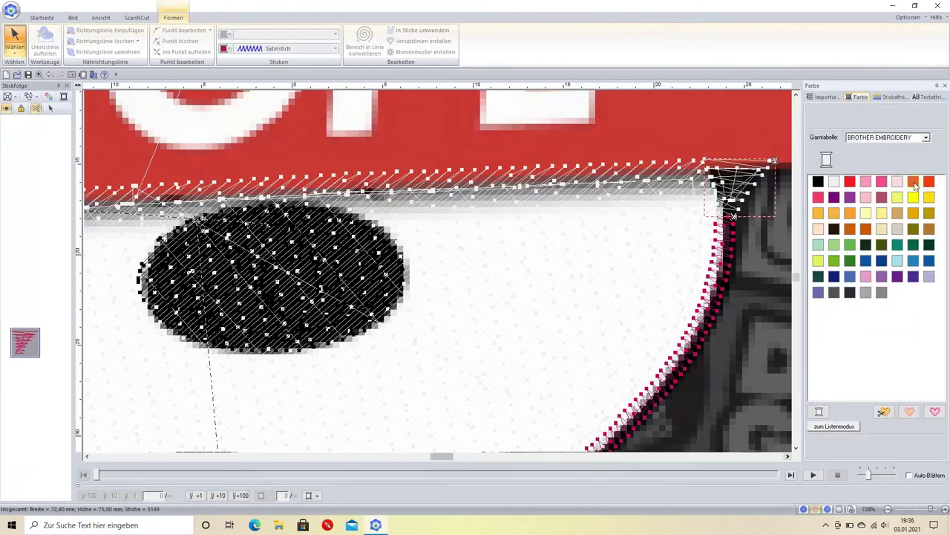
pyautogui.click(913, 182)
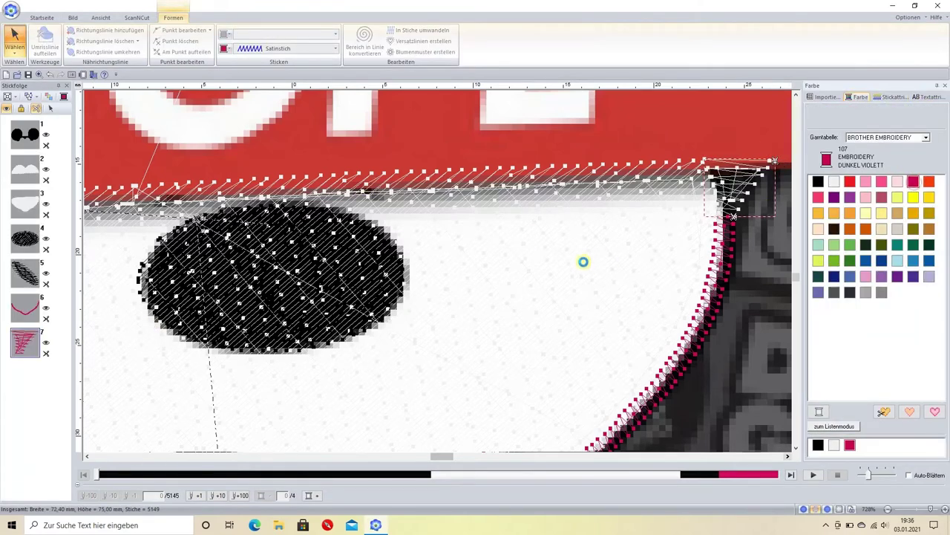
pyautogui.click(30, 391)
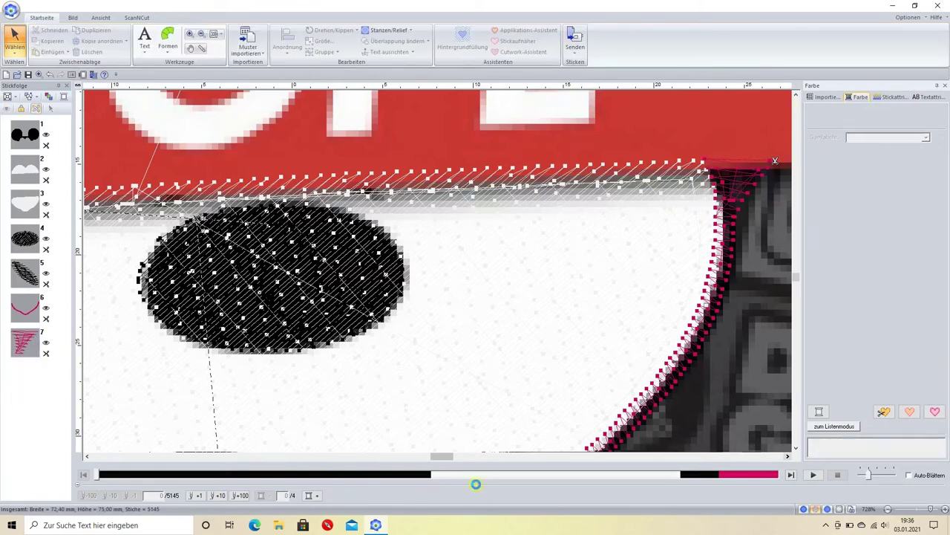
# - Draw a curved manual satin block filling the black corner between the contour's upper left end and the red cap
pyautogui.click(87, 456)
pyautogui.click(87, 456)
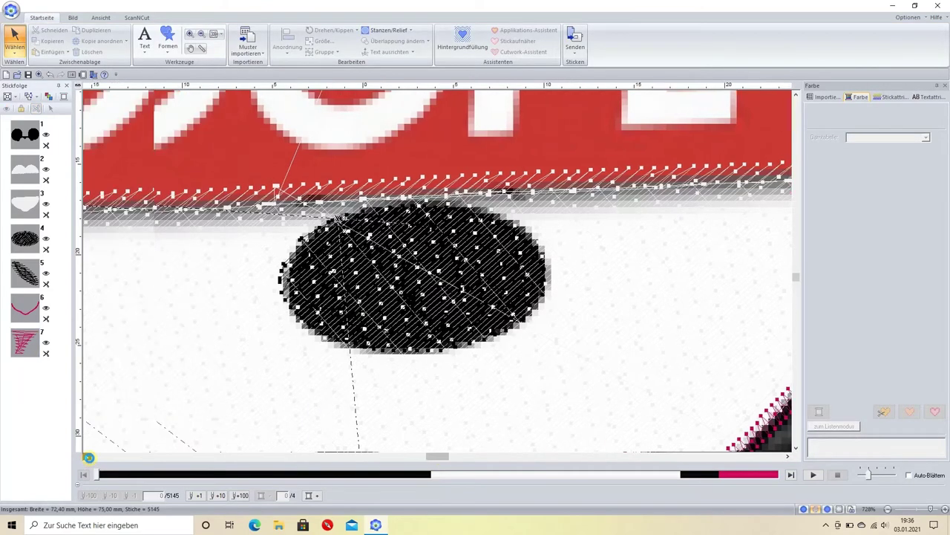
pyautogui.click(87, 457)
pyautogui.click(87, 456)
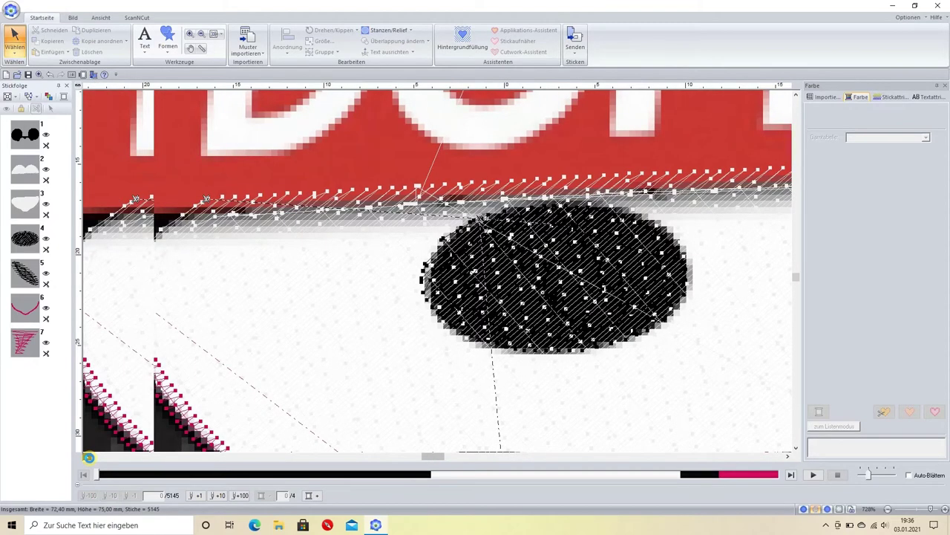
pyautogui.click(87, 456)
pyautogui.click(86, 457)
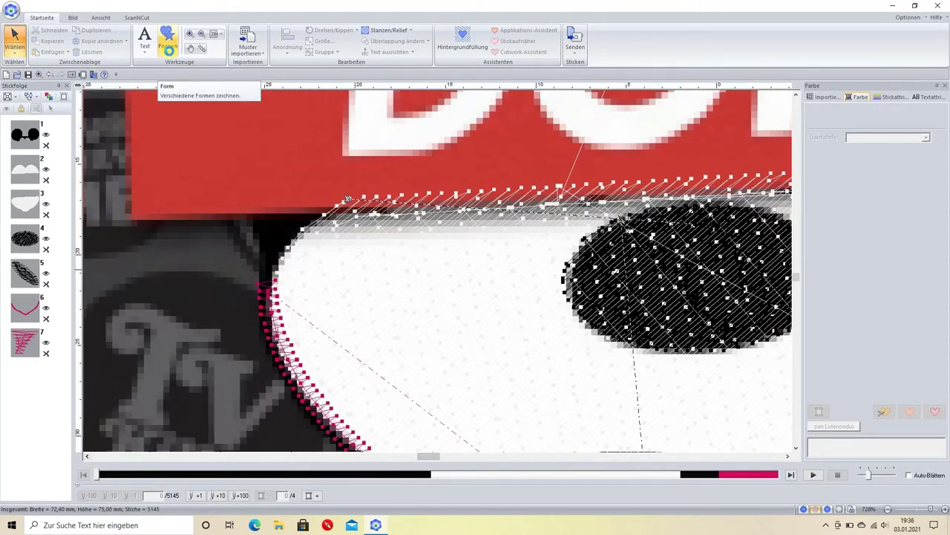
pyautogui.click(166, 43)
pyautogui.click(189, 139)
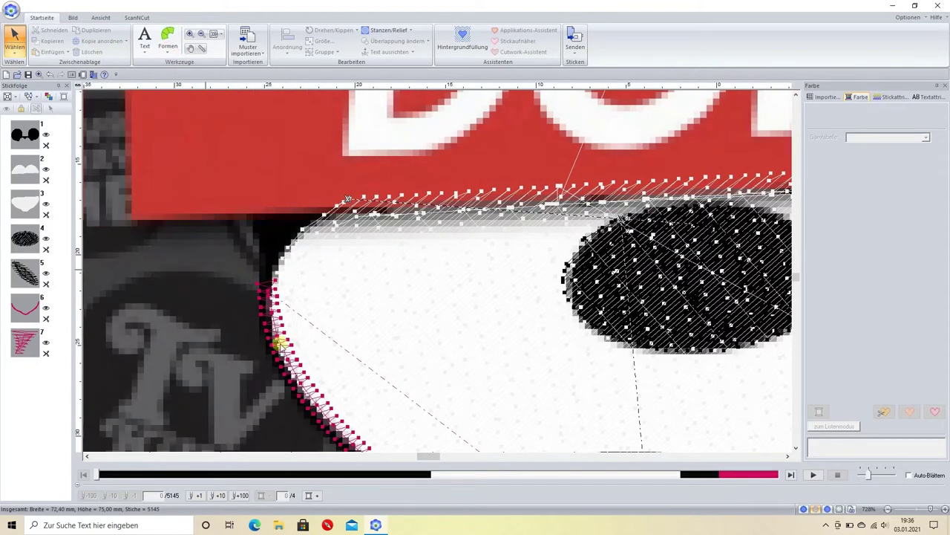
pyautogui.click(275, 280)
pyautogui.click(258, 285)
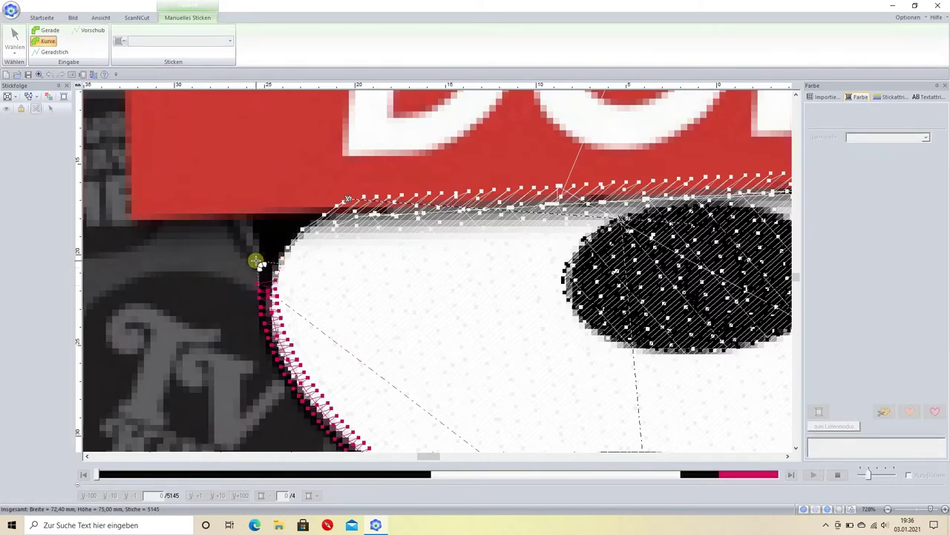
pyautogui.click(260, 257)
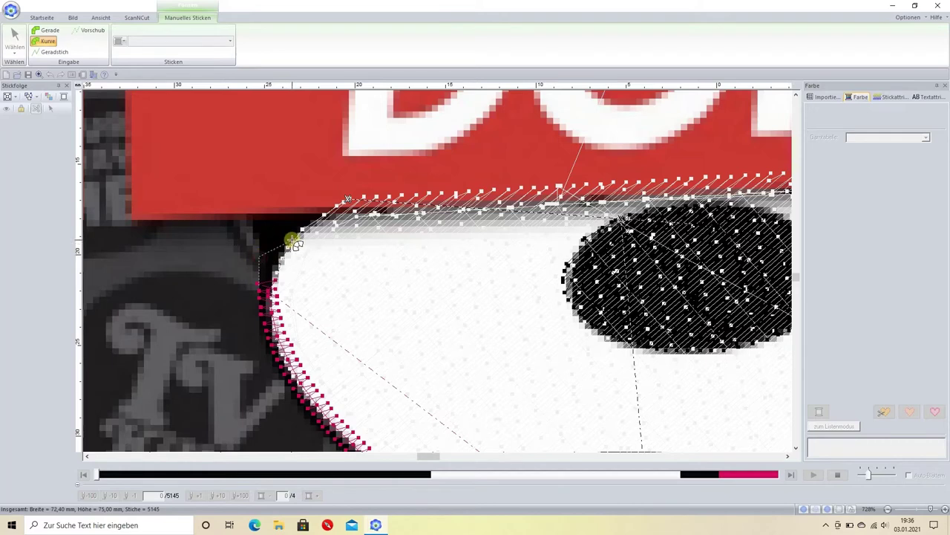
pyautogui.click(253, 229)
pyautogui.click(244, 205)
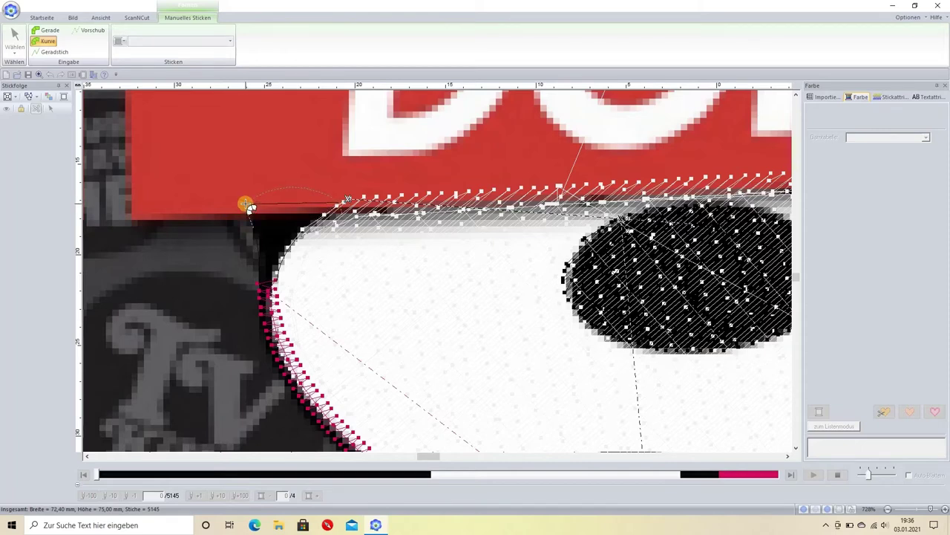
pyautogui.click(250, 207)
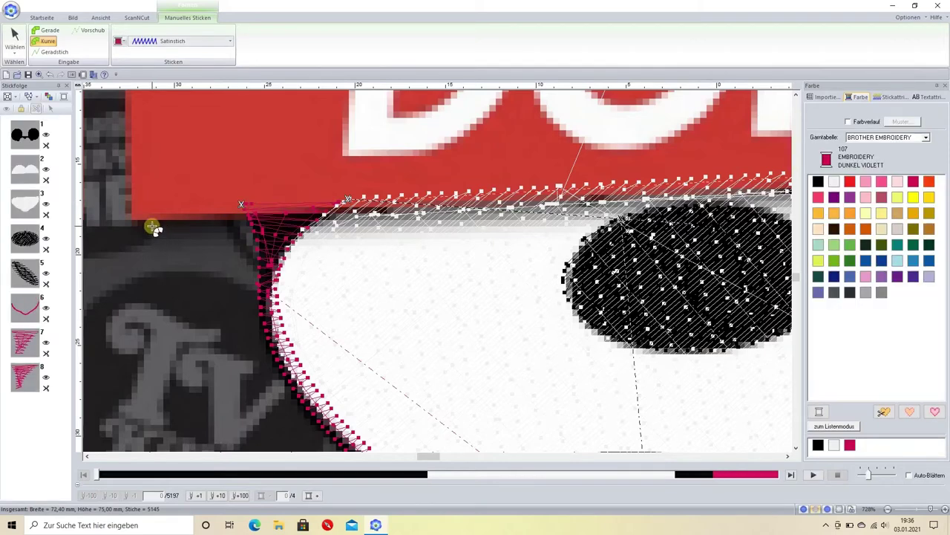
pyautogui.click(19, 414)
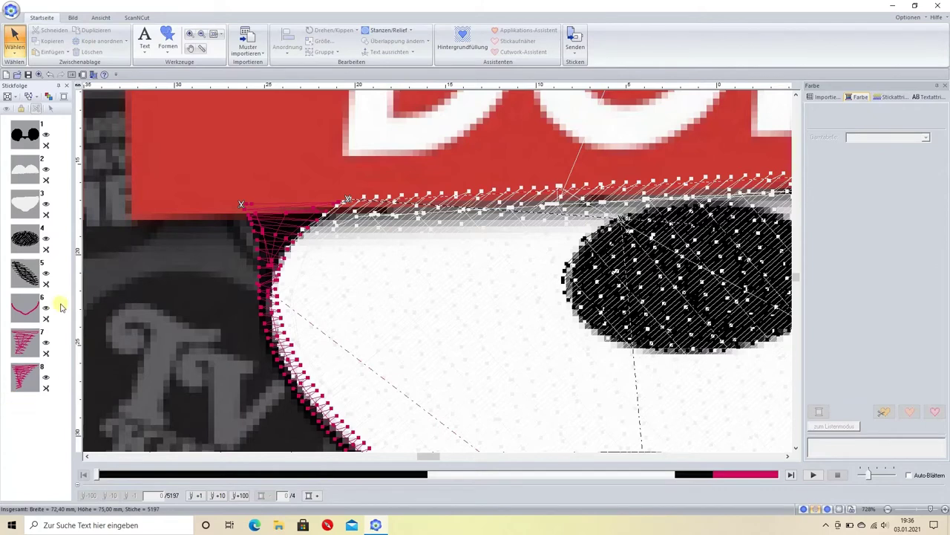
# - Try to merge the face contour and both corner satin blocks into a single shape
pyautogui.click(24, 343)
pyautogui.rightClick(23, 346)
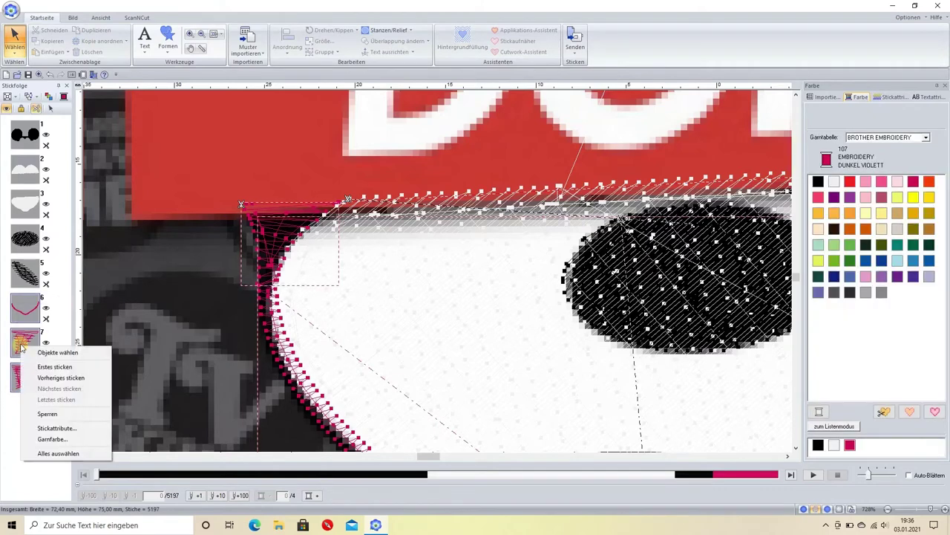
pyautogui.click(38, 481)
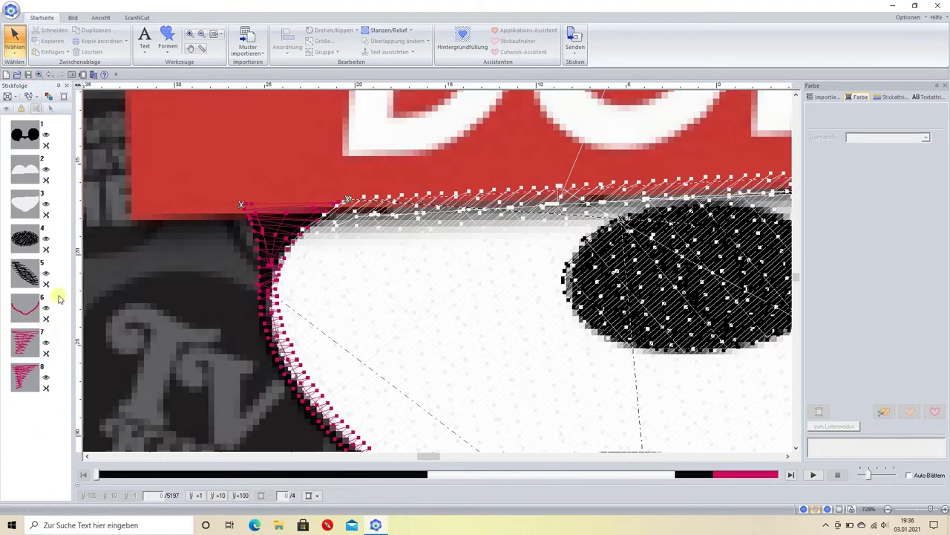
pyautogui.click(24, 343)
pyautogui.rightClick(24, 343)
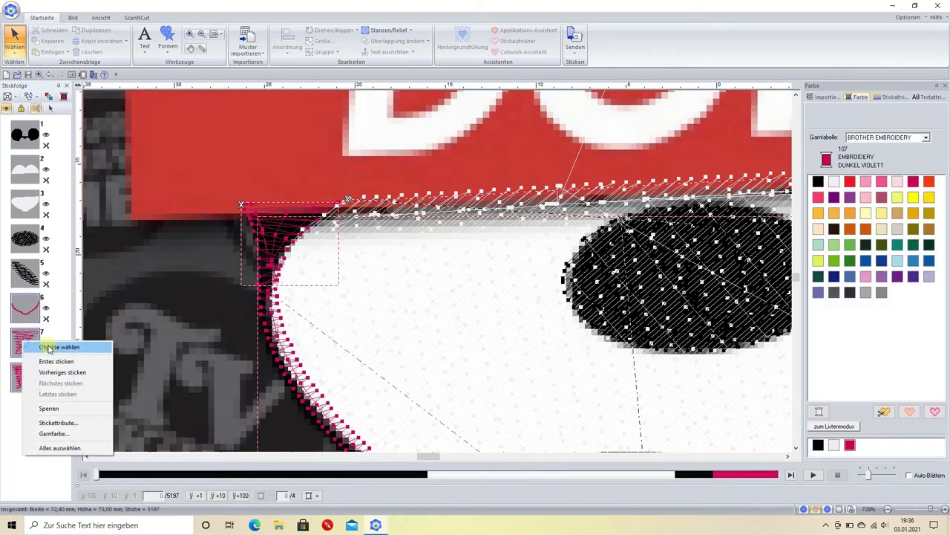
pyautogui.click(49, 347)
pyautogui.click(397, 41)
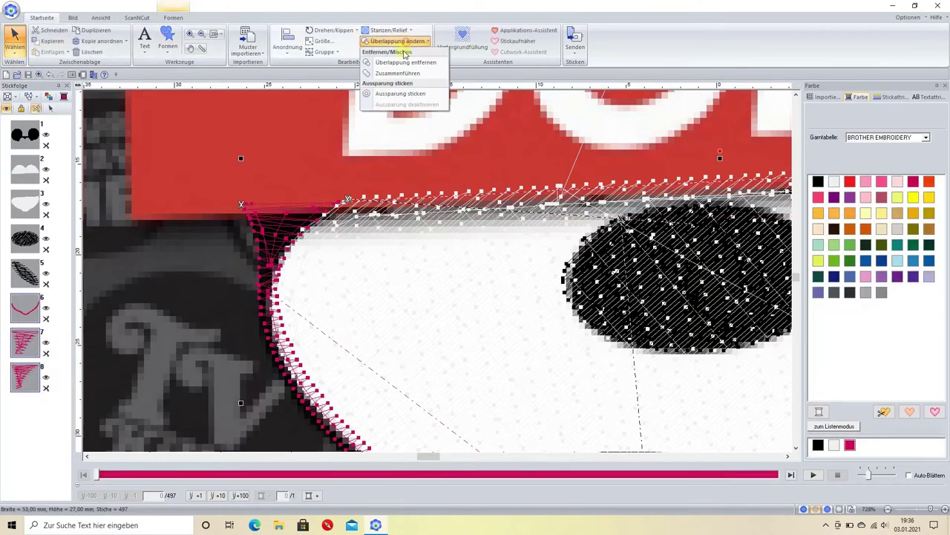
pyautogui.click(397, 73)
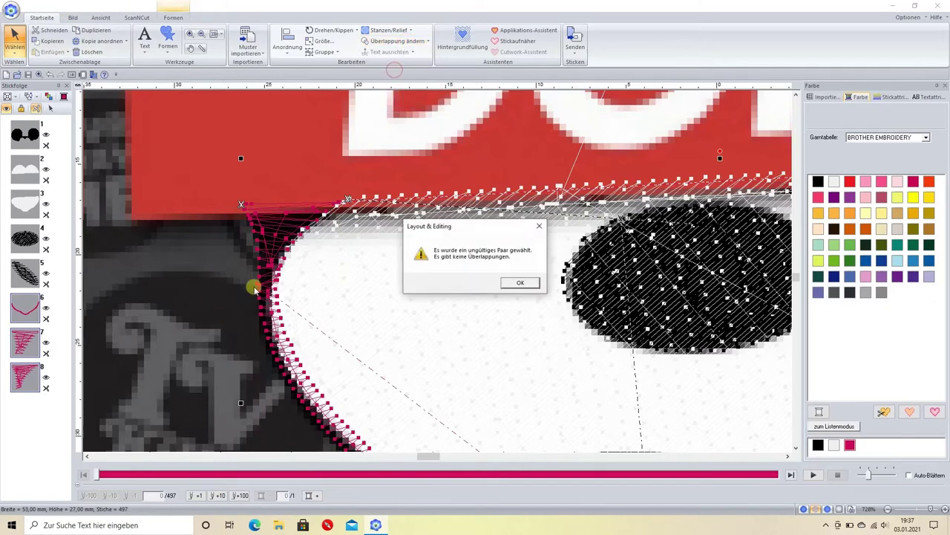
pyautogui.click(517, 283)
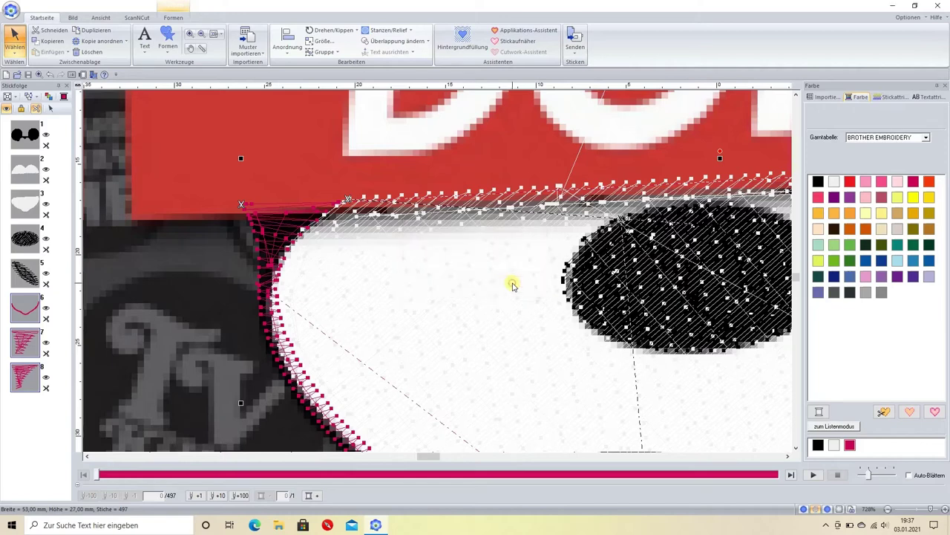
# - Move the contour's upper left end point slightly up into the corner satin block and adjust its curve handle to follow the black edge
pyautogui.click(26, 341)
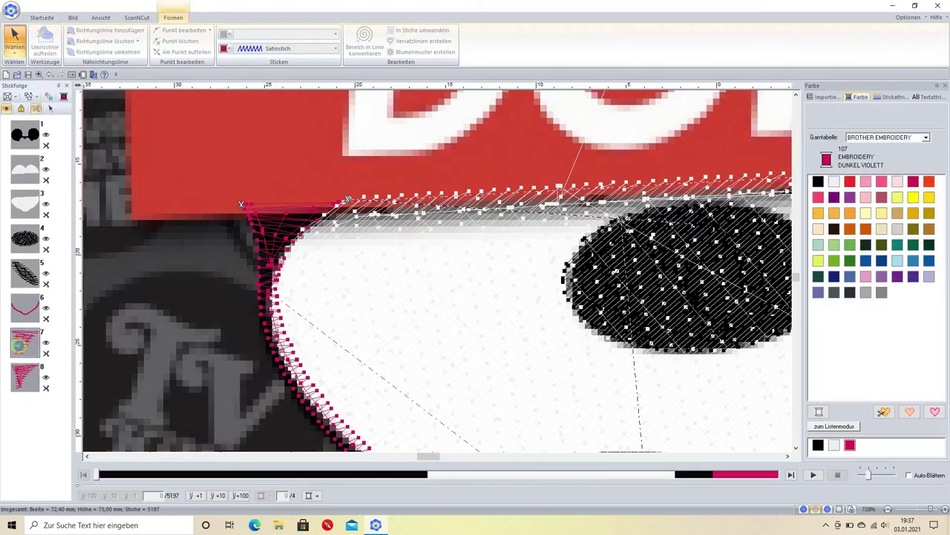
pyautogui.click(15, 46)
pyautogui.click(41, 80)
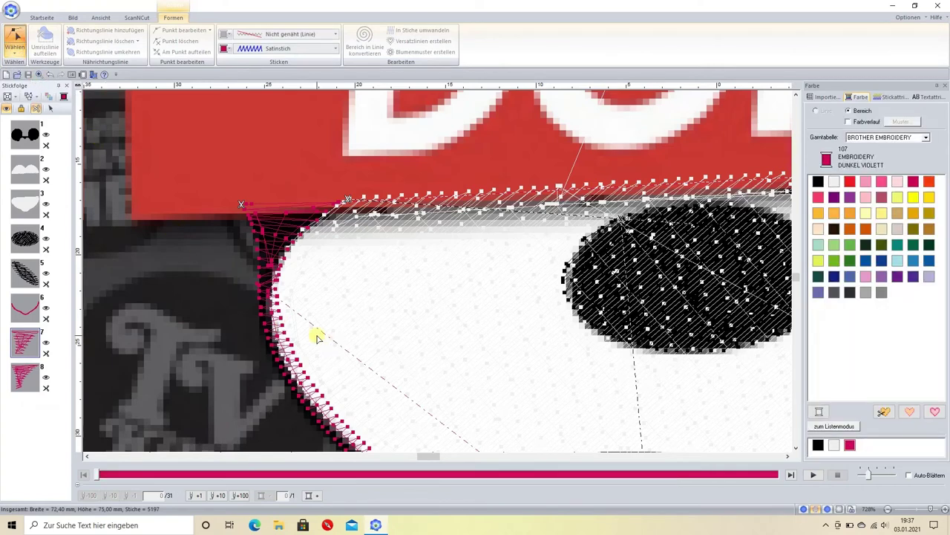
pyautogui.click(277, 257)
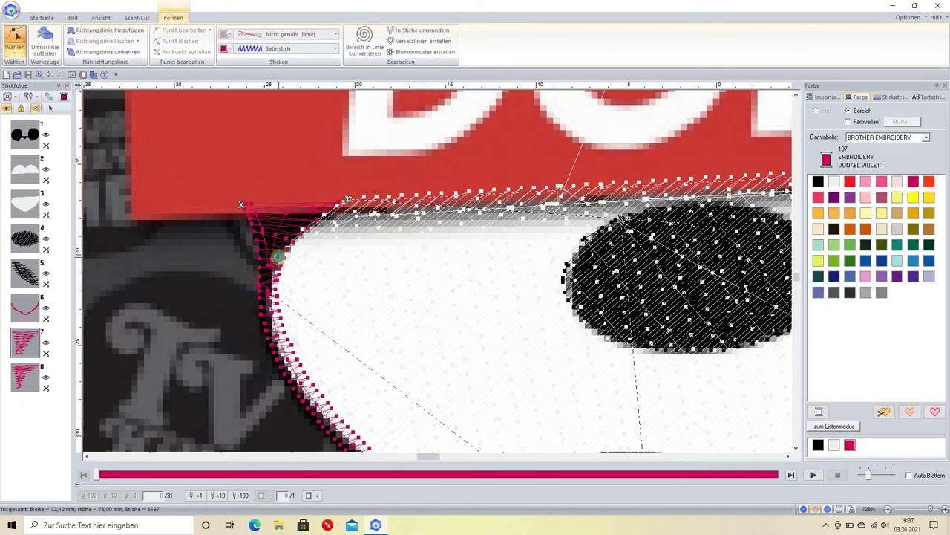
pyautogui.click(267, 329)
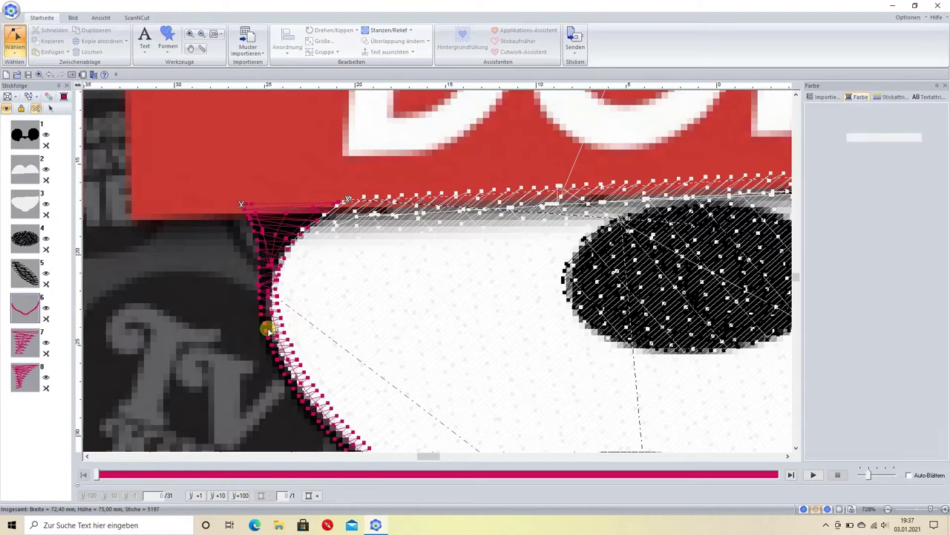
pyautogui.click(267, 277)
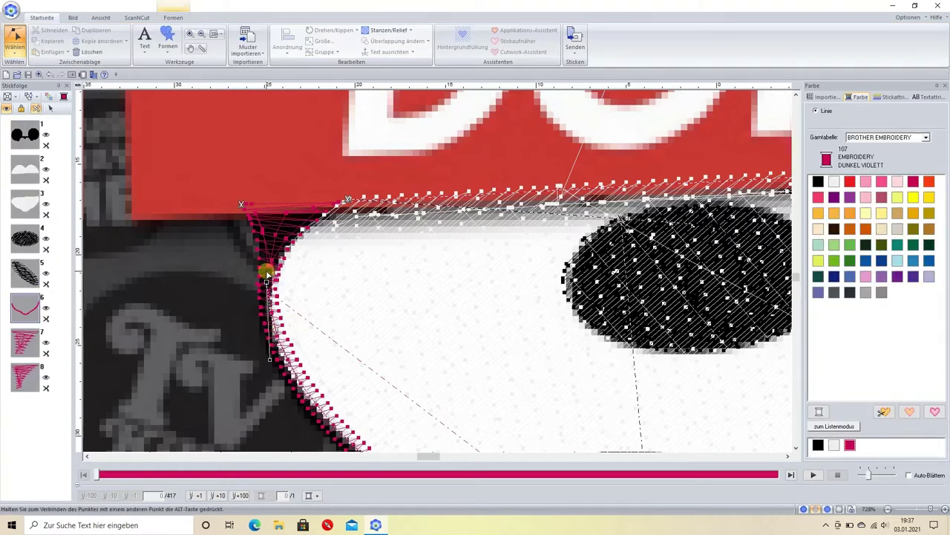
pyautogui.moveTo(268, 276); pyautogui.dragTo(266, 267)
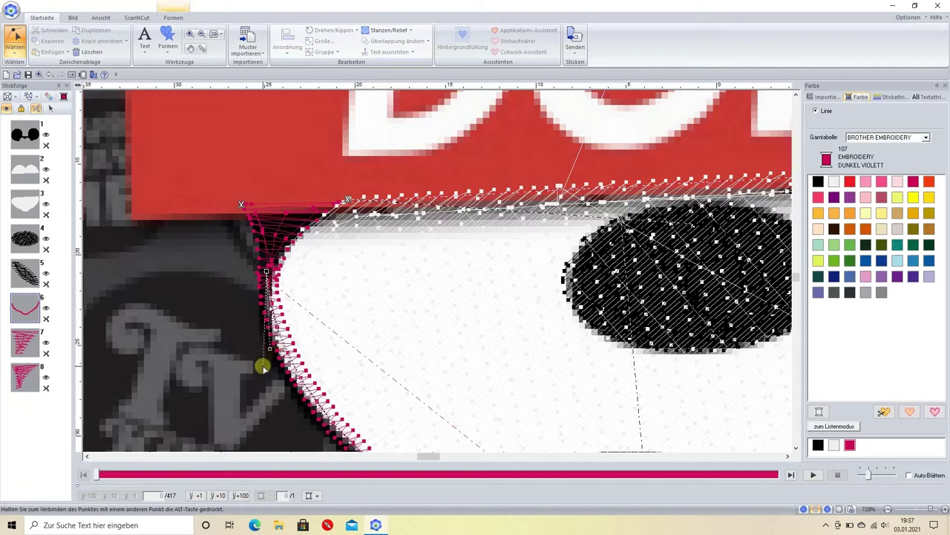
pyautogui.moveTo(263, 365); pyautogui.dragTo(263, 364)
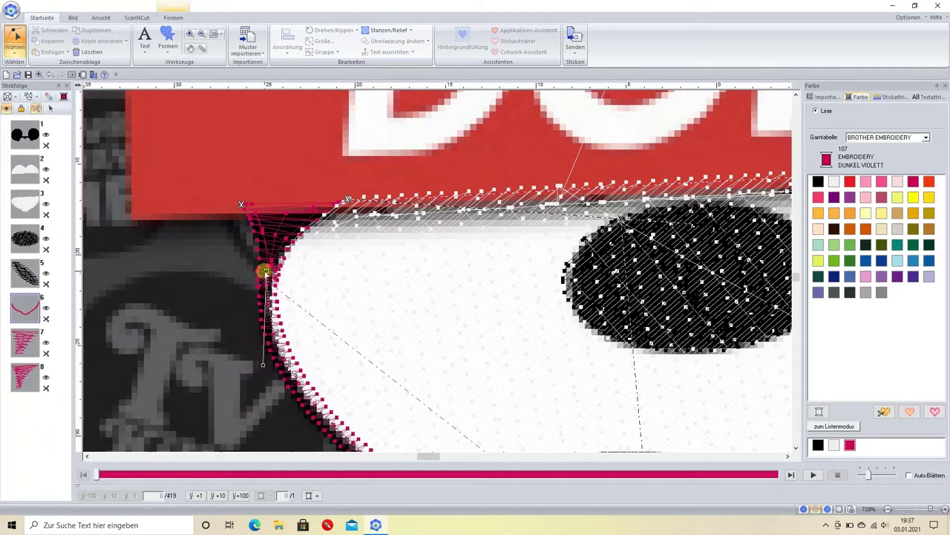
pyautogui.moveTo(266, 271); pyautogui.dragTo(268, 271)
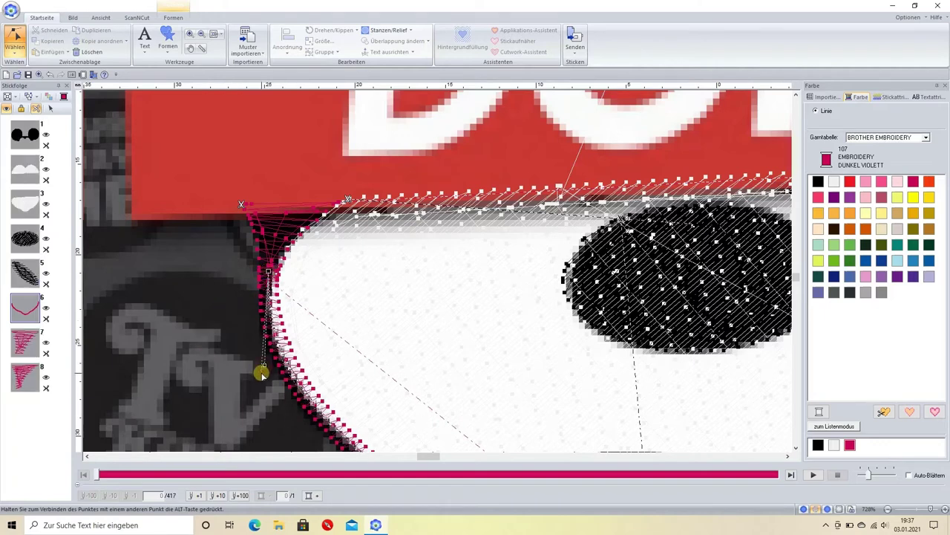
pyautogui.moveTo(265, 364); pyautogui.dragTo(263, 372)
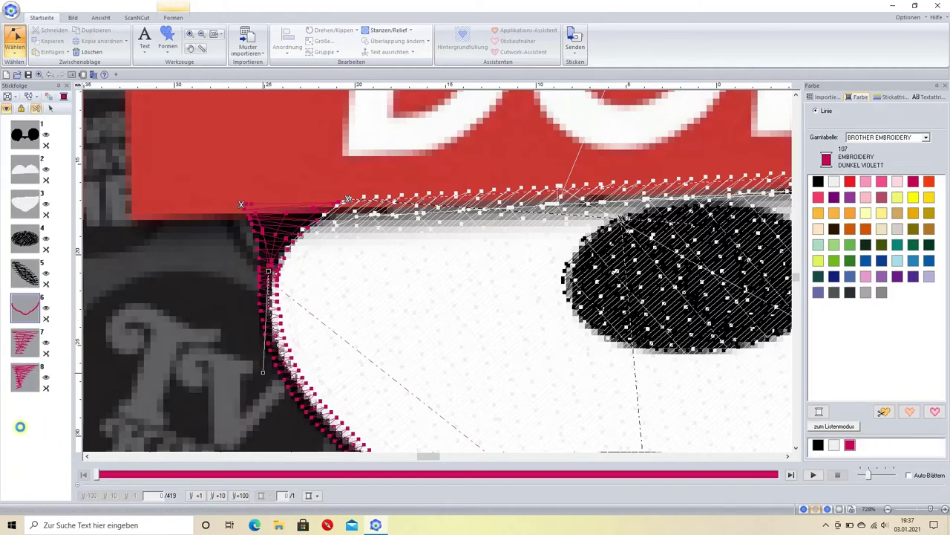
# - Try to merge only the face contour with the right corner satin block
pyautogui.click(28, 309)
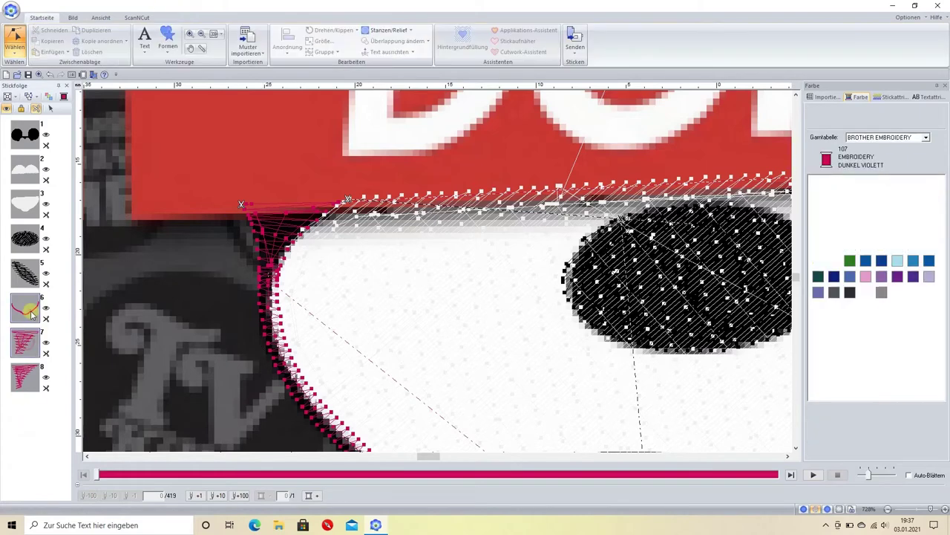
pyautogui.rightClick(31, 314)
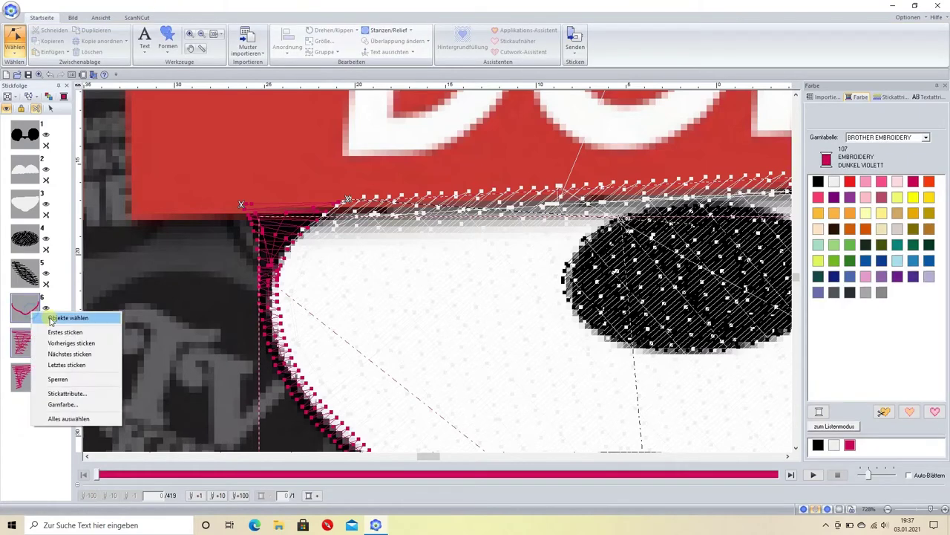
pyautogui.click(59, 315)
pyautogui.click(383, 41)
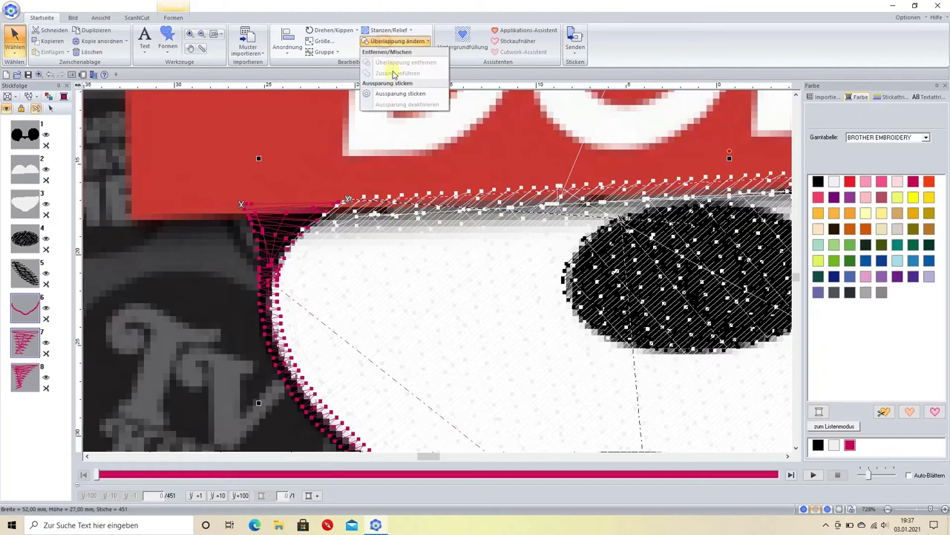
pyautogui.click(27, 422)
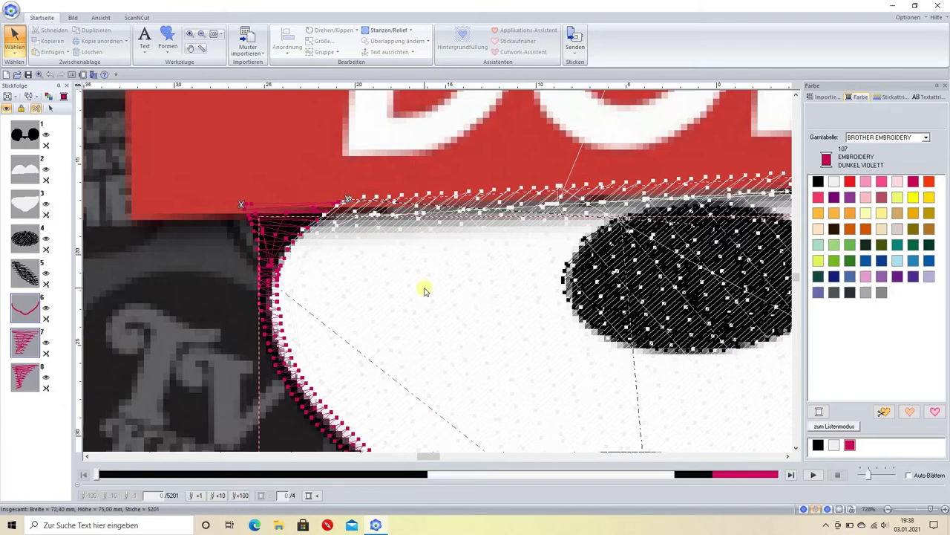
# - Color the face contour and both corner satin blocks with Brother Embroidery thread 900 Schwarz and deselect them
pyautogui.scroll(-1, 437, 275)
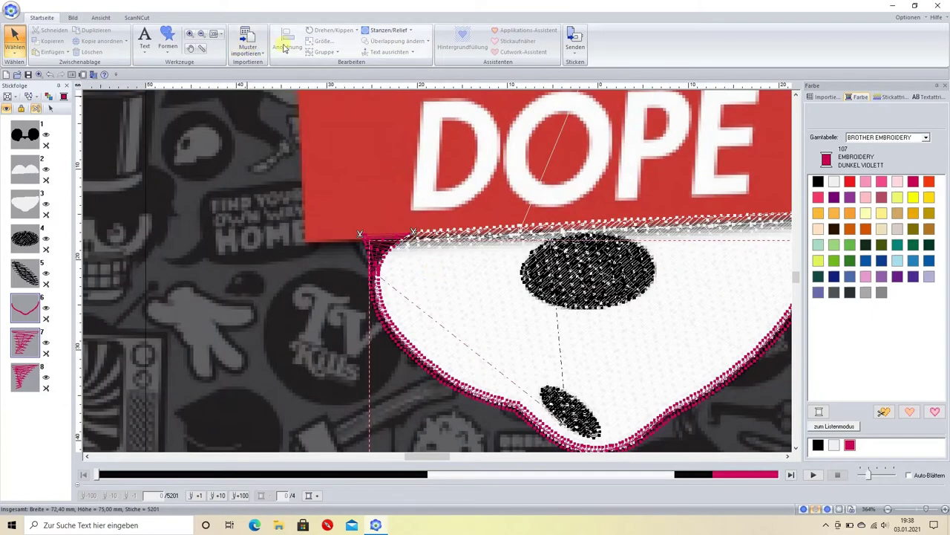
pyautogui.click(214, 34)
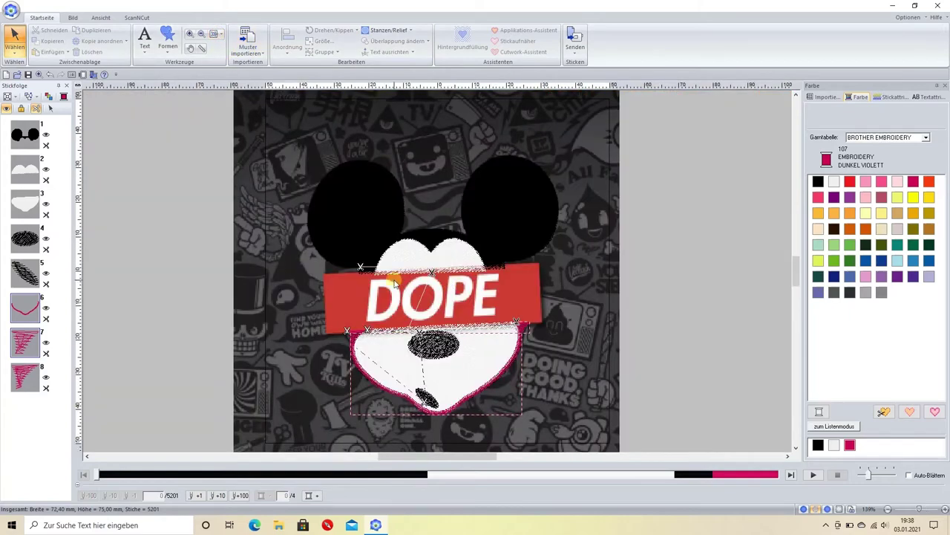
pyautogui.scroll(1, 439, 272)
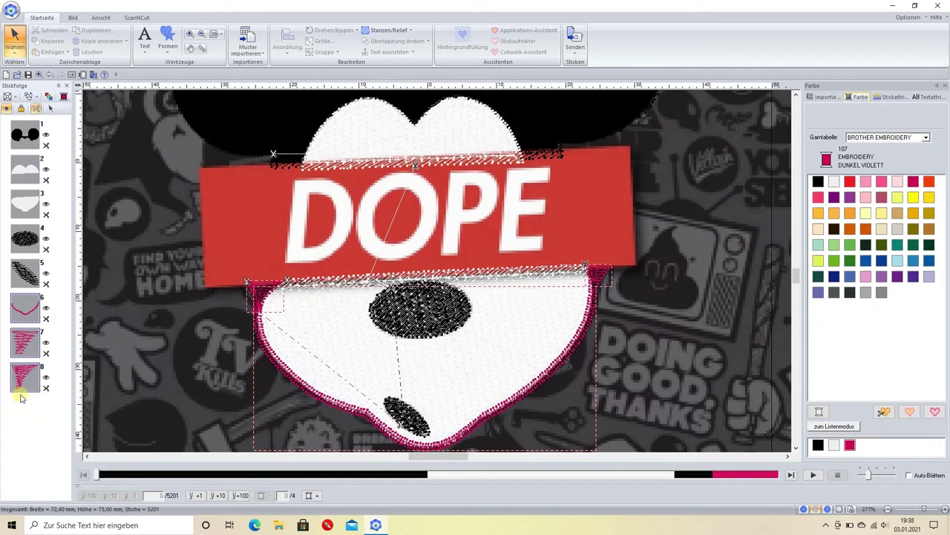
pyautogui.click(818, 181)
pyautogui.click(590, 271)
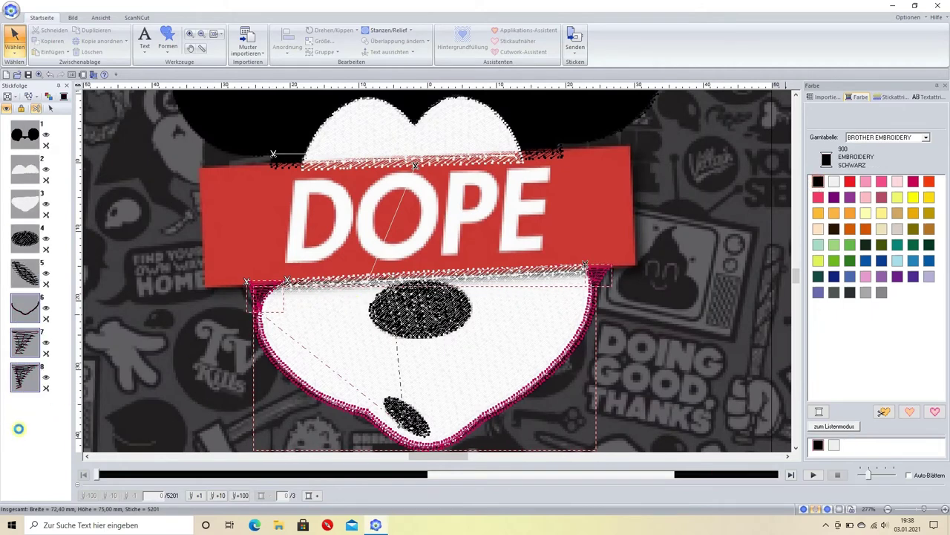
pyautogui.click(24, 421)
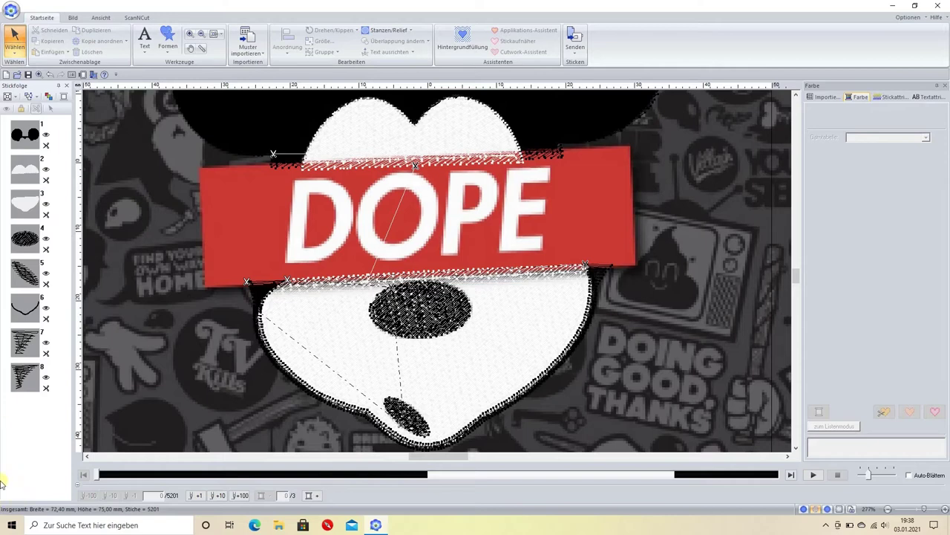
pyautogui.click(31, 415)
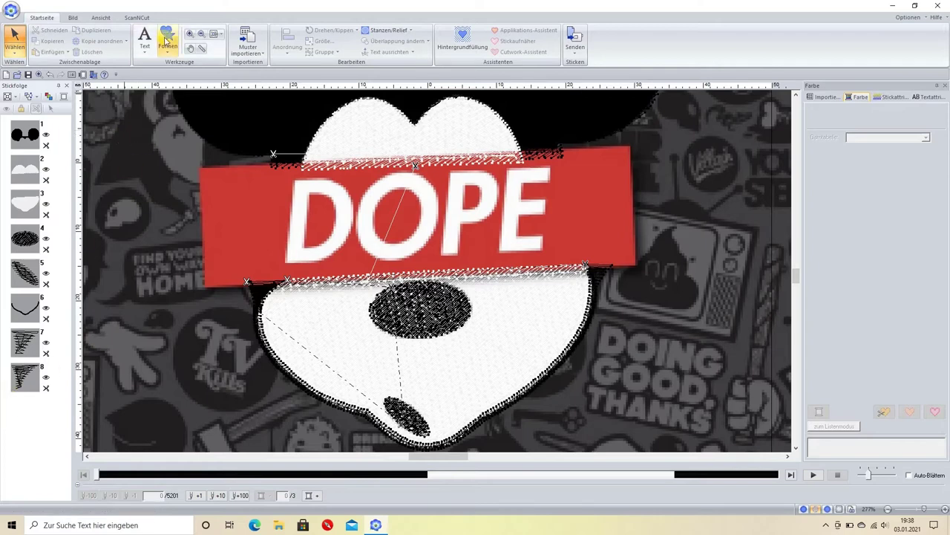
# - Draw a filled rectangle with a zigzag outline, about 66 × 18 mm, over the red DOPE banner and deselect it
pyautogui.click(168, 41)
pyautogui.click(168, 108)
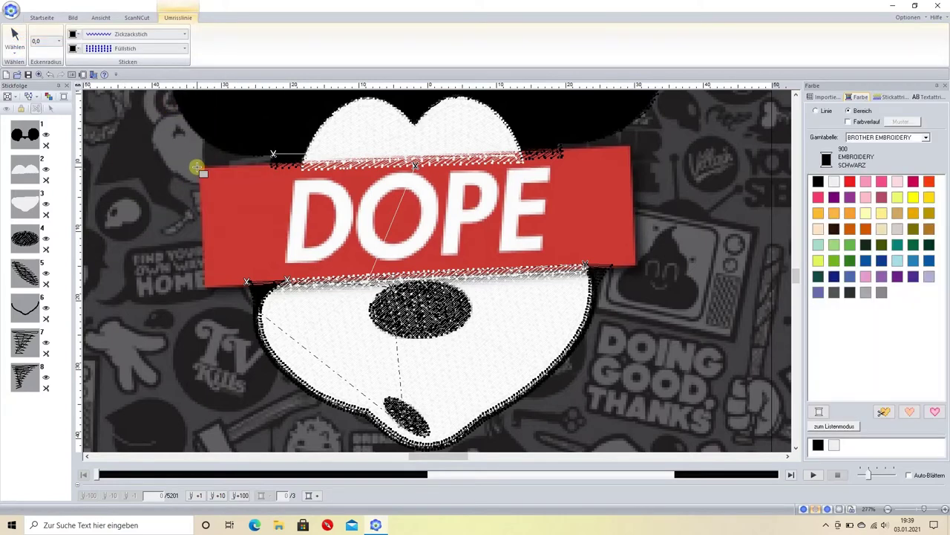
pyautogui.moveTo(197, 168); pyautogui.dragTo(645, 282)
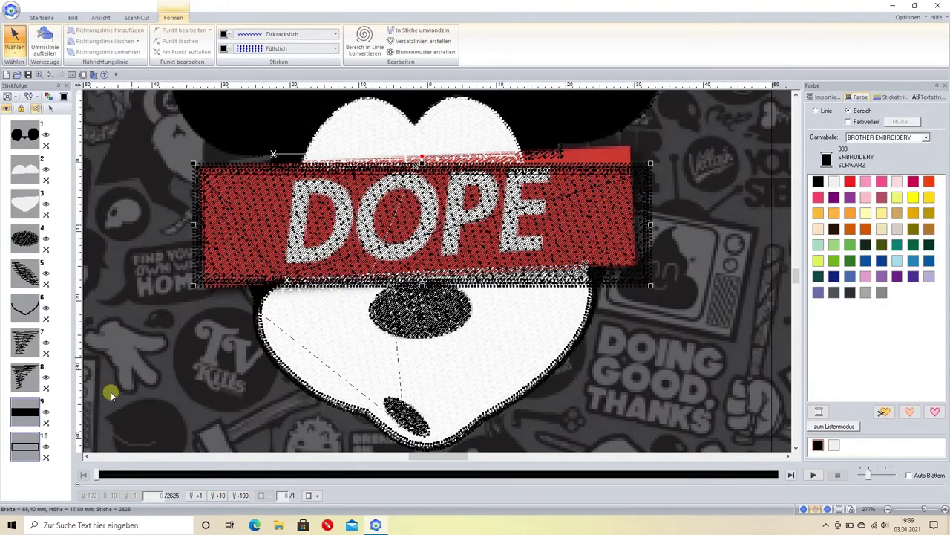
pyautogui.click(39, 478)
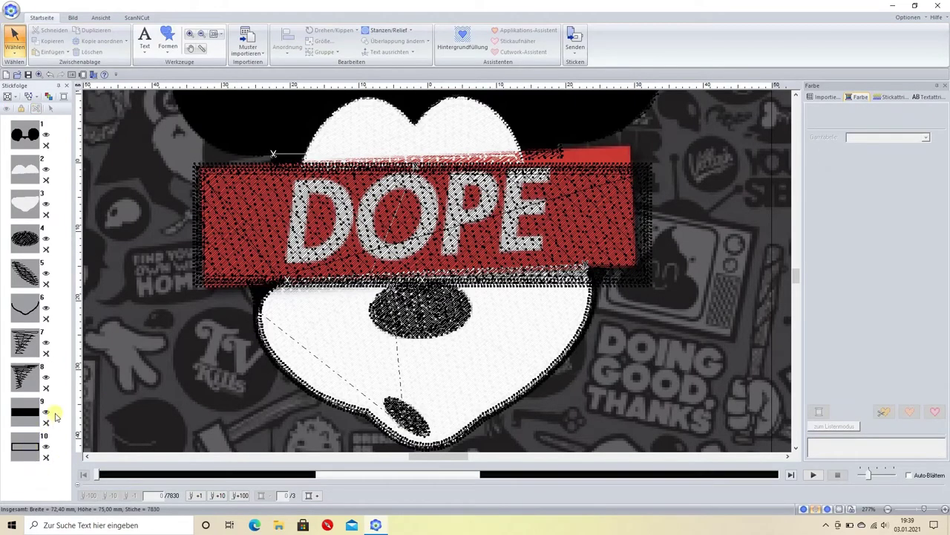
# - Set the banner rectangle's outline to not sewn, keeping only its fill stitch area
pyautogui.moveTo(63, 406)
pyautogui.mouseDown()
pyautogui.moveTo(19, 454)
pyautogui.moveTo(21, 473)
pyautogui.moveTo(57, 424)
pyautogui.mouseUp()
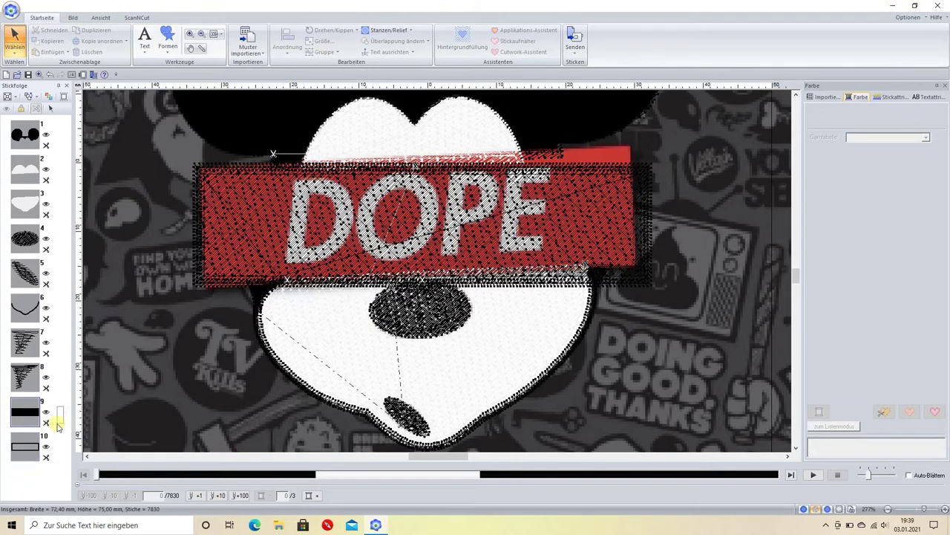
pyautogui.click(22, 447)
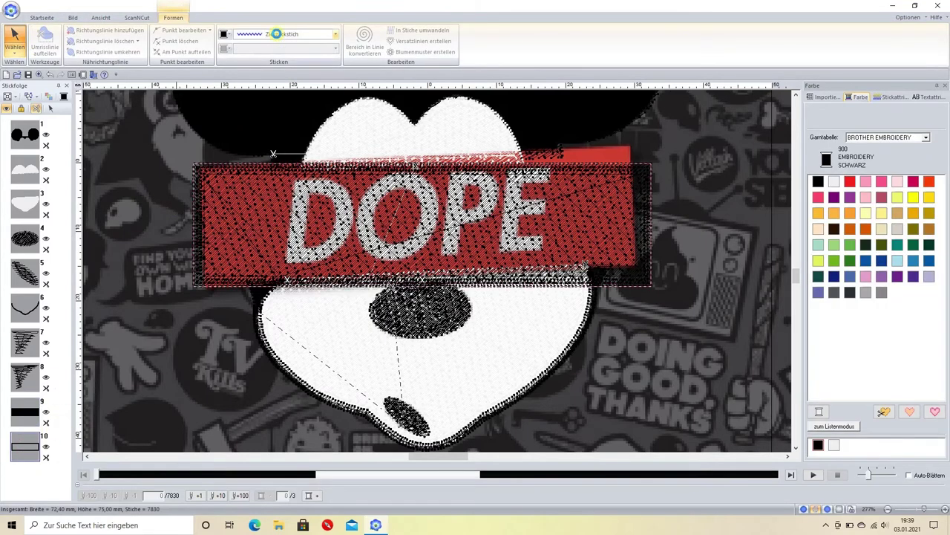
pyautogui.click(276, 34)
pyautogui.click(295, 47)
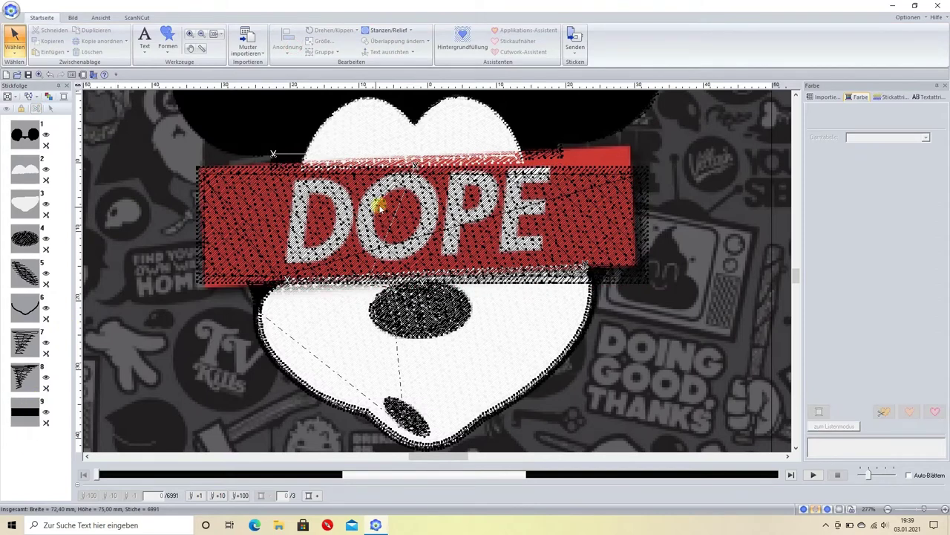
# - Rotate the banner rectangle about 7 degrees counterclockwise and color it with Brother Embroidery thread 202 Zitronen Gelb
pyautogui.click(260, 215)
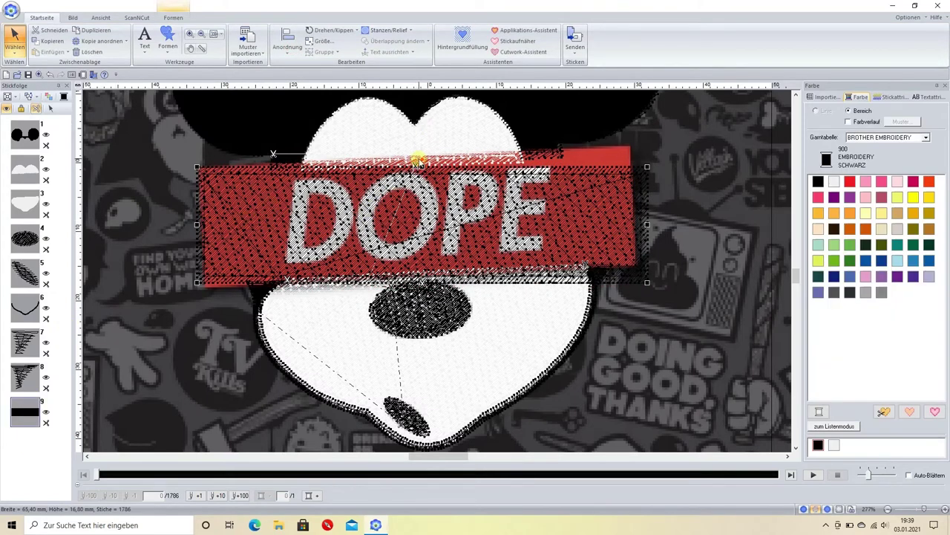
pyautogui.moveTo(420, 158); pyautogui.dragTo(413, 154)
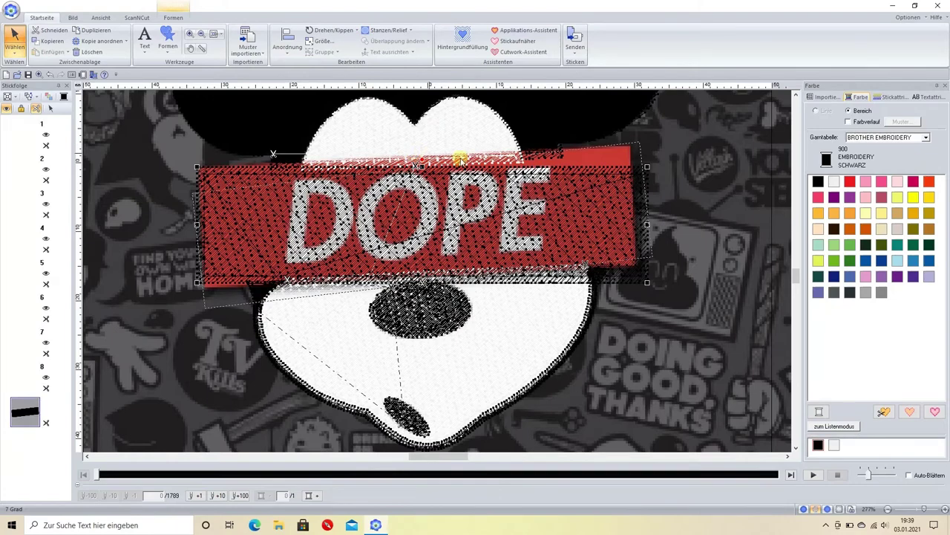
pyautogui.click(897, 197)
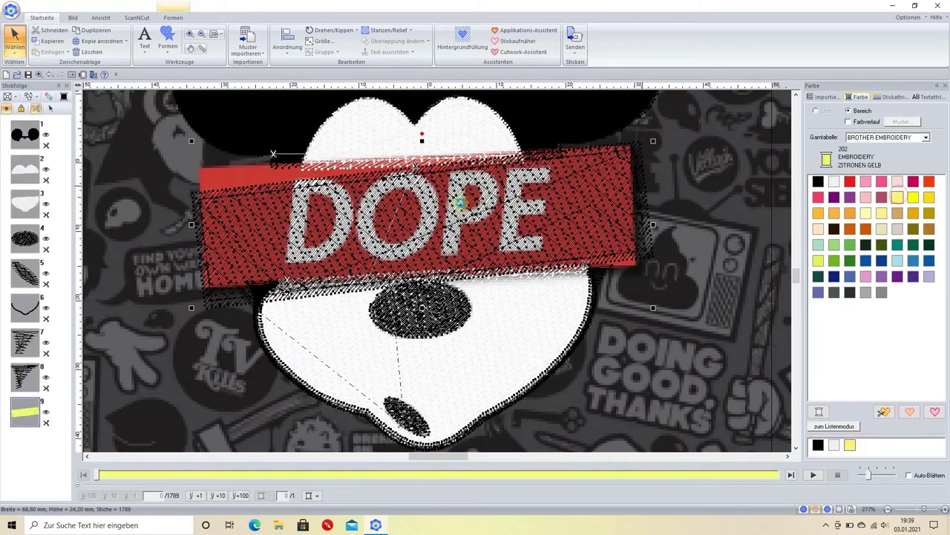
pyautogui.click(460, 196)
pyautogui.scroll(1, 437, 271)
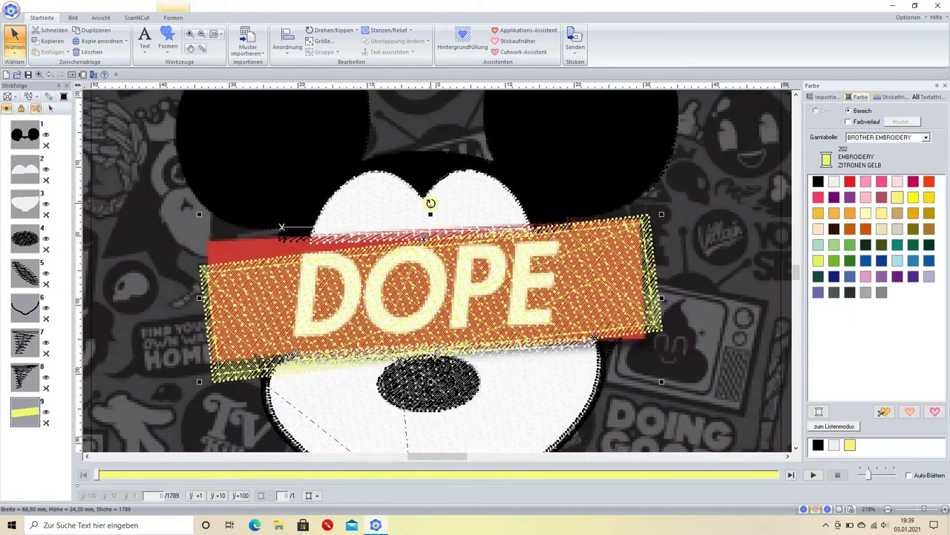
# - Reduce the banner rectangle's tilt and resize it to about 64 × 21 mm to fit the red DOPE banner
pyautogui.moveTo(431, 203); pyautogui.dragTo(430, 205)
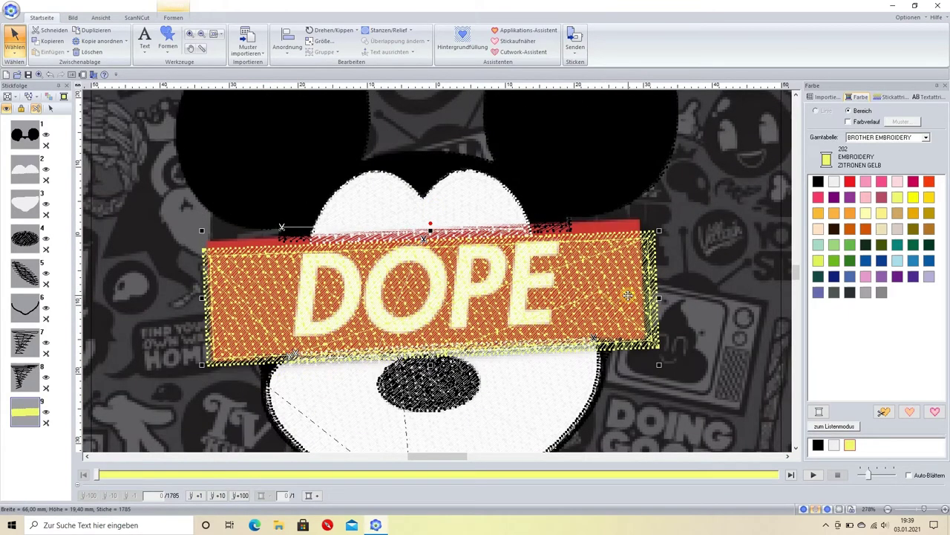
pyautogui.moveTo(658, 363); pyautogui.dragTo(653, 339)
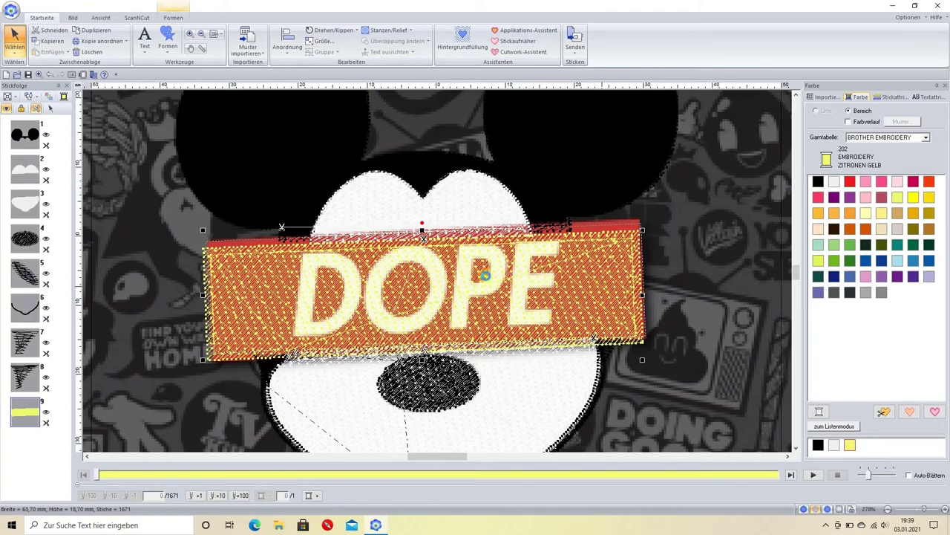
pyautogui.moveTo(424, 217); pyautogui.dragTo(424, 210)
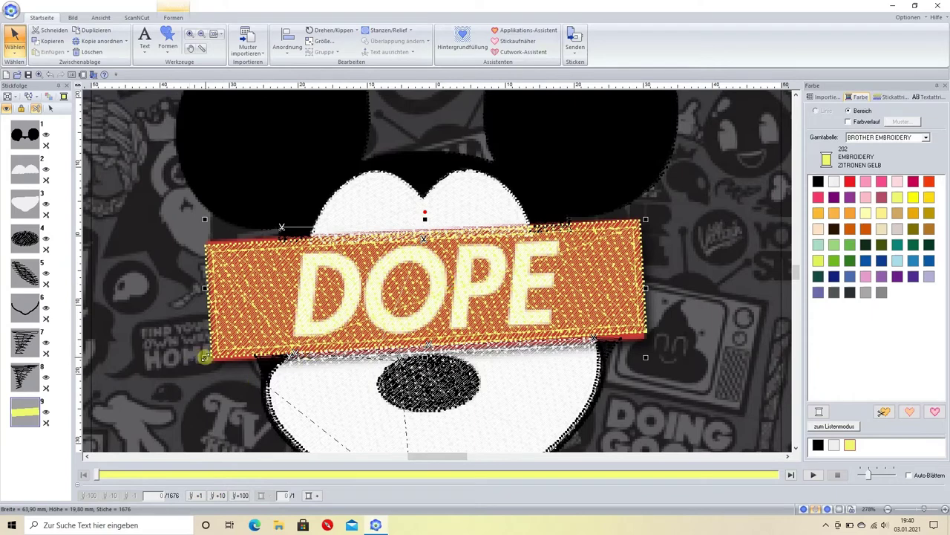
pyautogui.moveTo(426, 220); pyautogui.dragTo(425, 213)
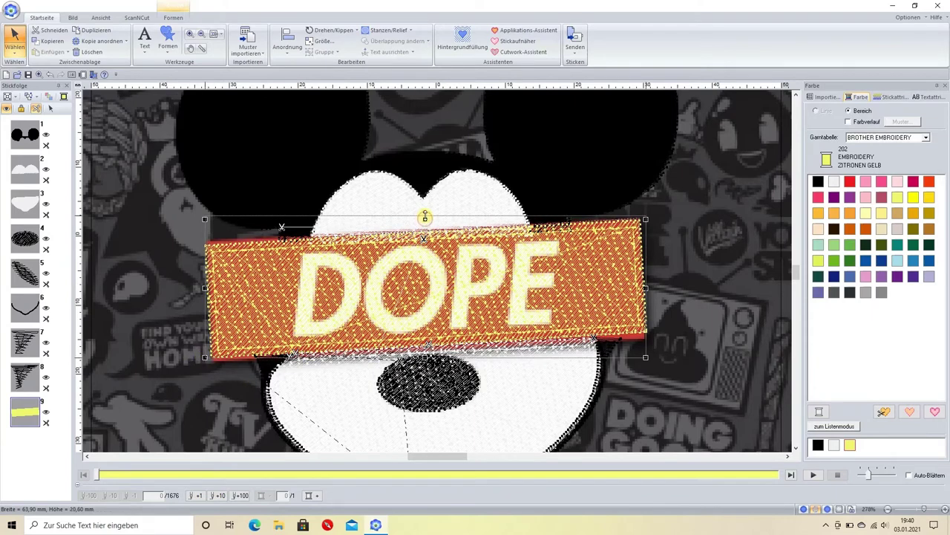
pyautogui.moveTo(421, 356); pyautogui.dragTo(425, 363)
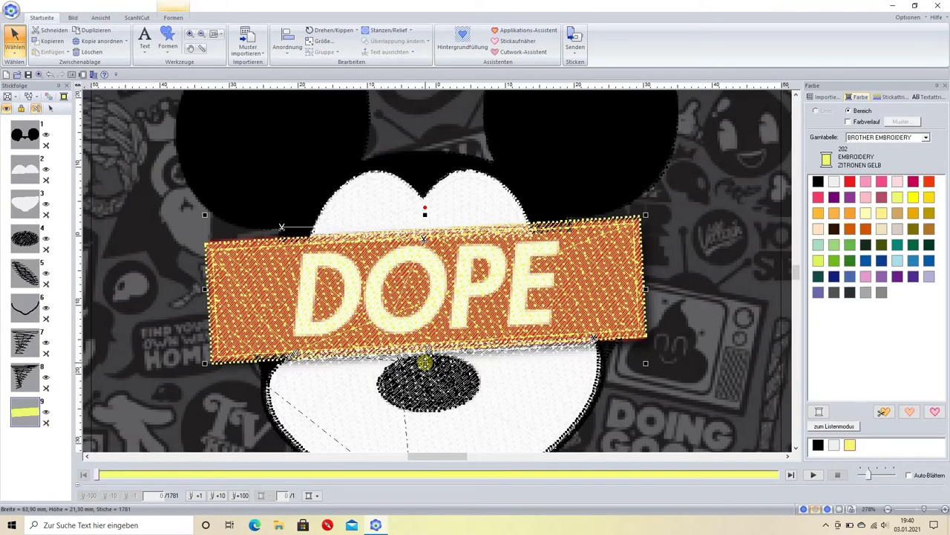
pyautogui.moveTo(424, 362); pyautogui.dragTo(424, 361)
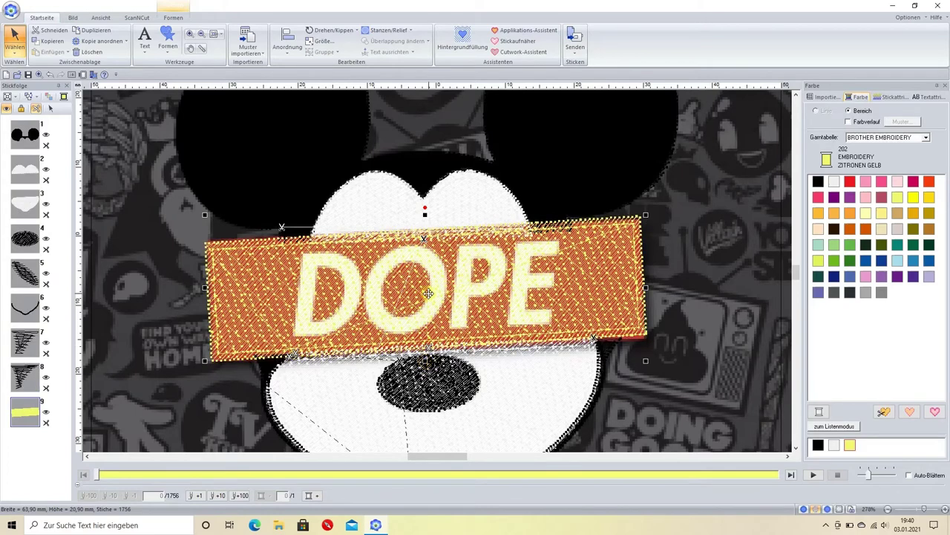
# - Align the banner rectangle with the red banner using small moves and a slight rotation, and deselect it
pyautogui.press('Down')
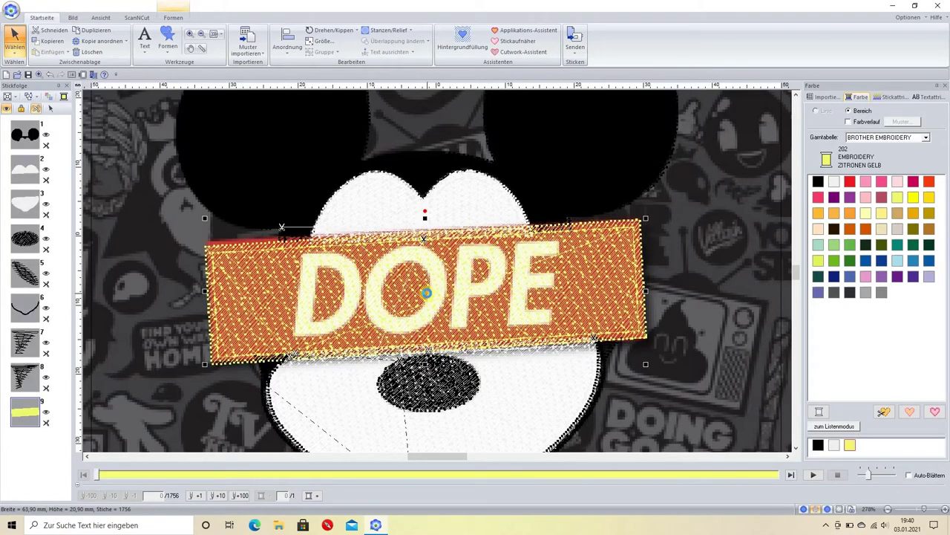
pyautogui.moveTo(427, 293); pyautogui.dragTo(429, 290)
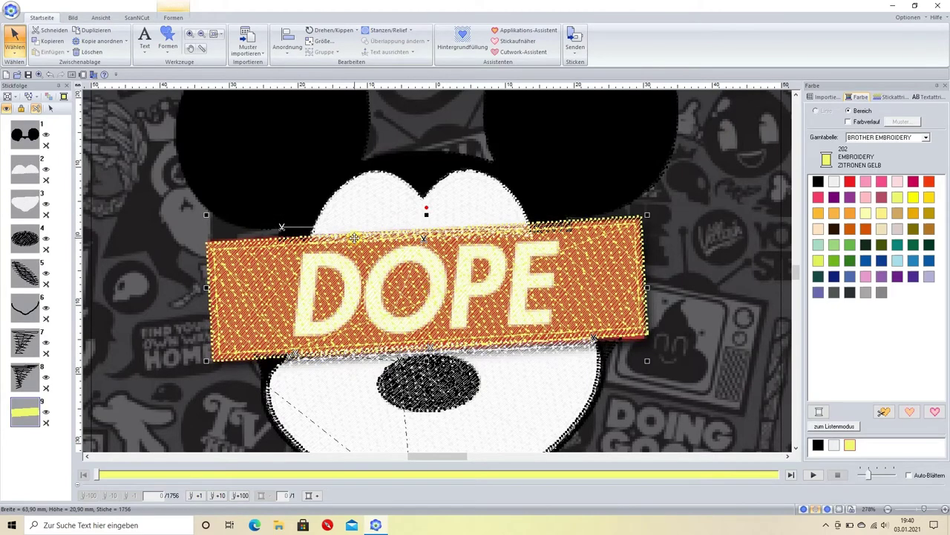
pyautogui.click(426, 209)
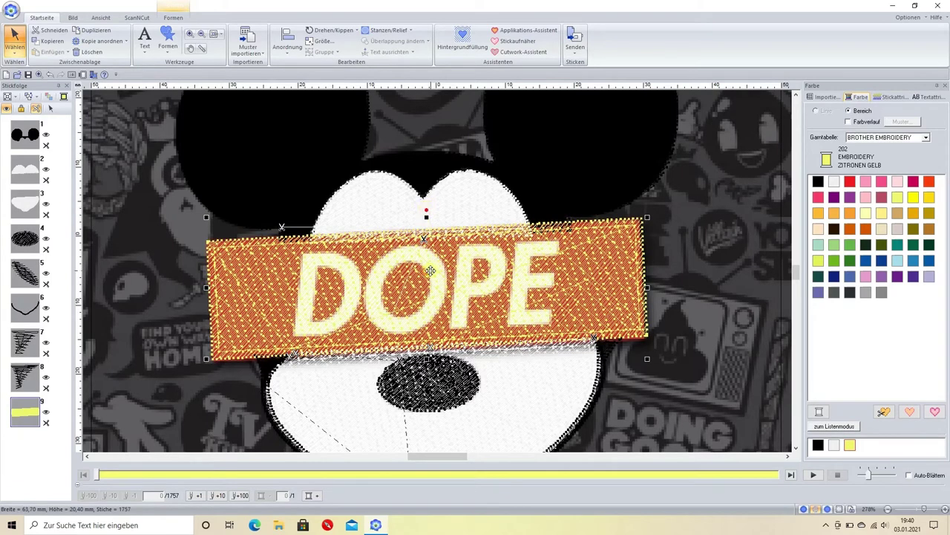
pyautogui.moveTo(432, 271); pyautogui.dragTo(432, 272)
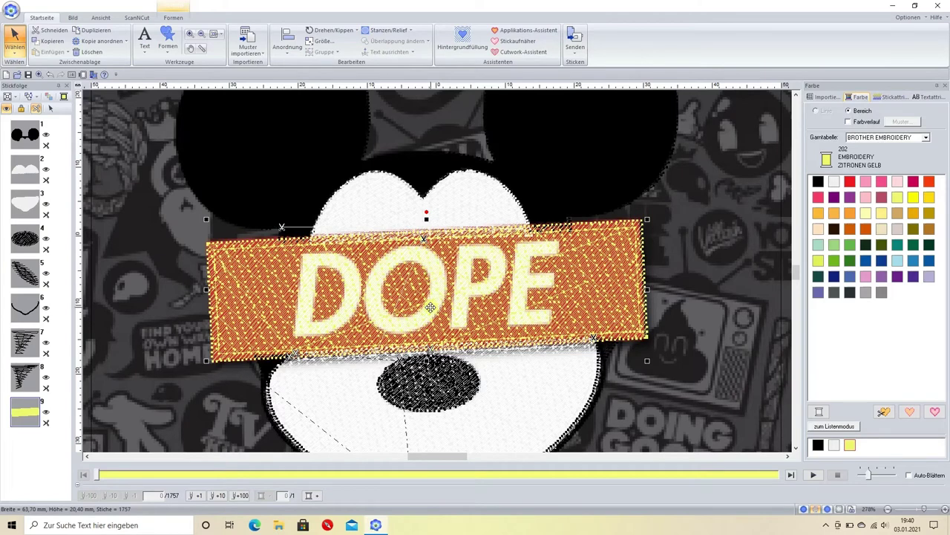
pyautogui.click(57, 454)
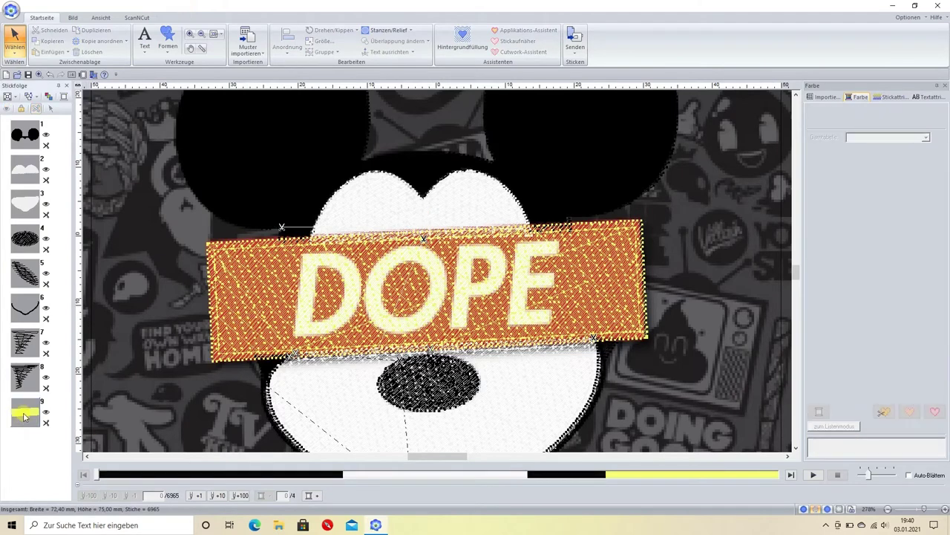
# - Color the banner rectangle with Brother Embroidery thread 800 Rot and deselect it
pyautogui.click(24, 417)
pyautogui.click(850, 181)
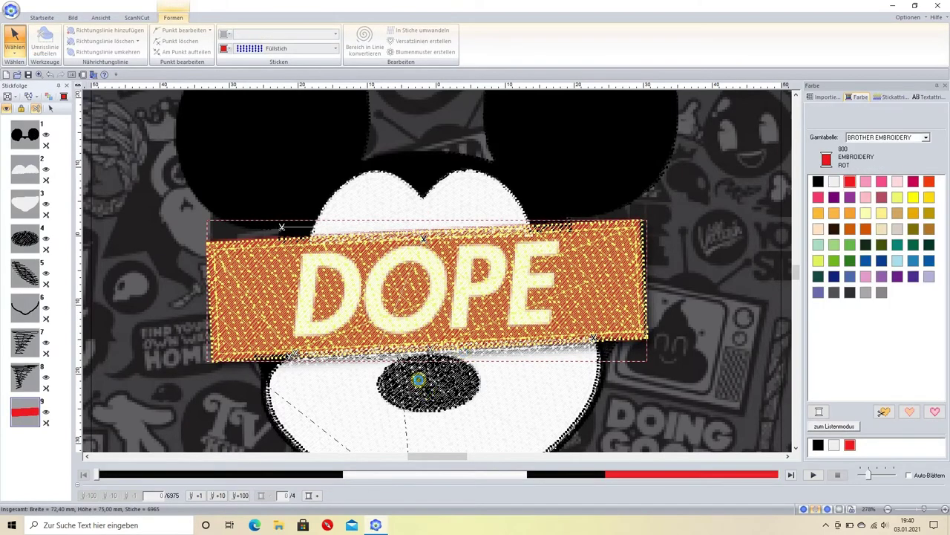
pyautogui.click(28, 453)
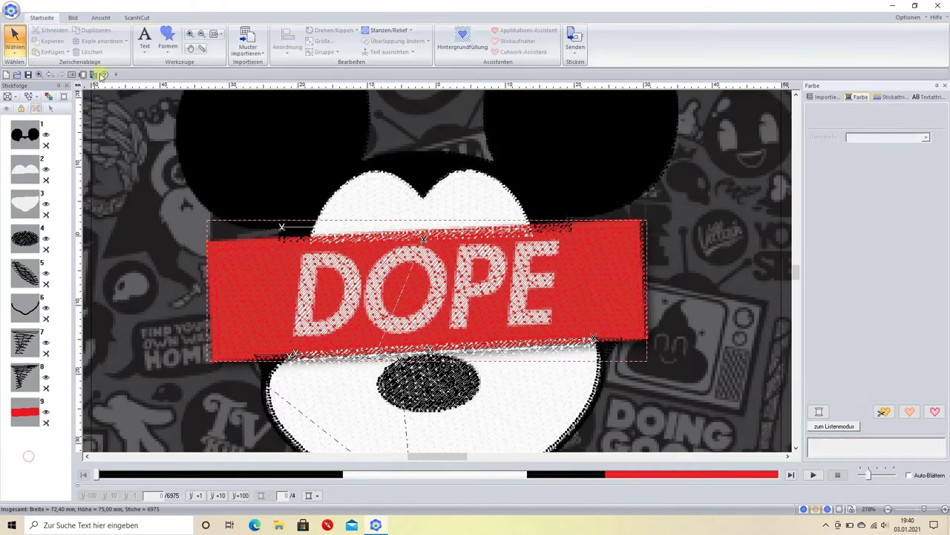
# - Add the text DOPE in the Block 05 font at size 10.0 over the red banner
pyautogui.click(146, 49)
pyautogui.click(145, 78)
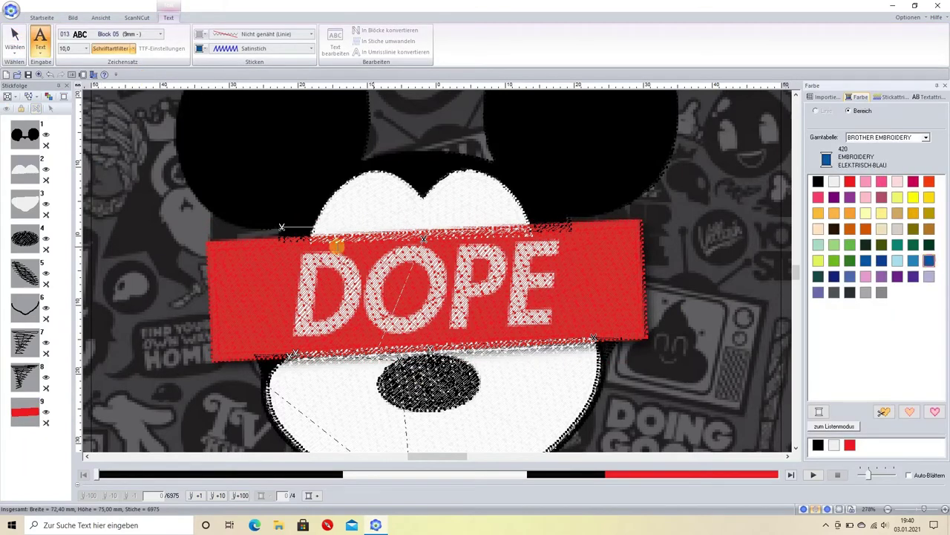
pyautogui.click(282, 304)
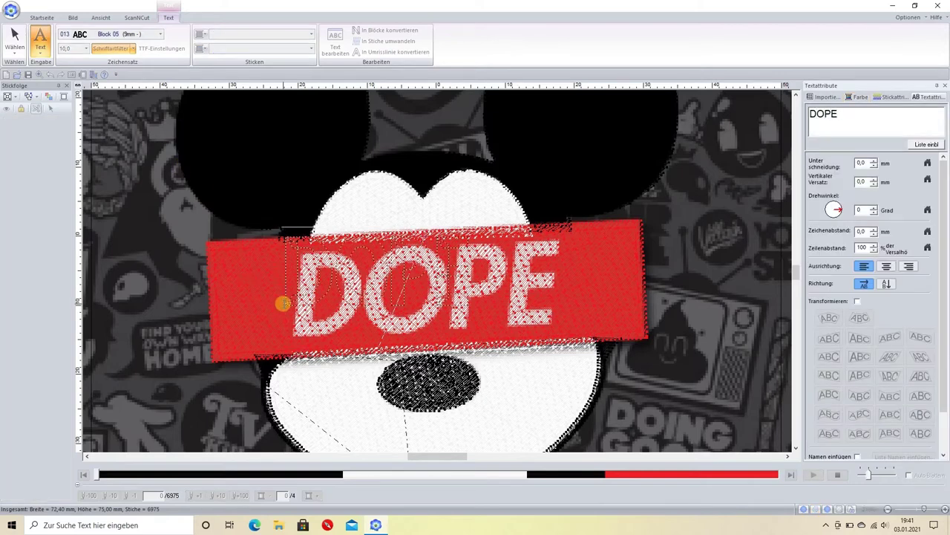
pyautogui.press('Return')
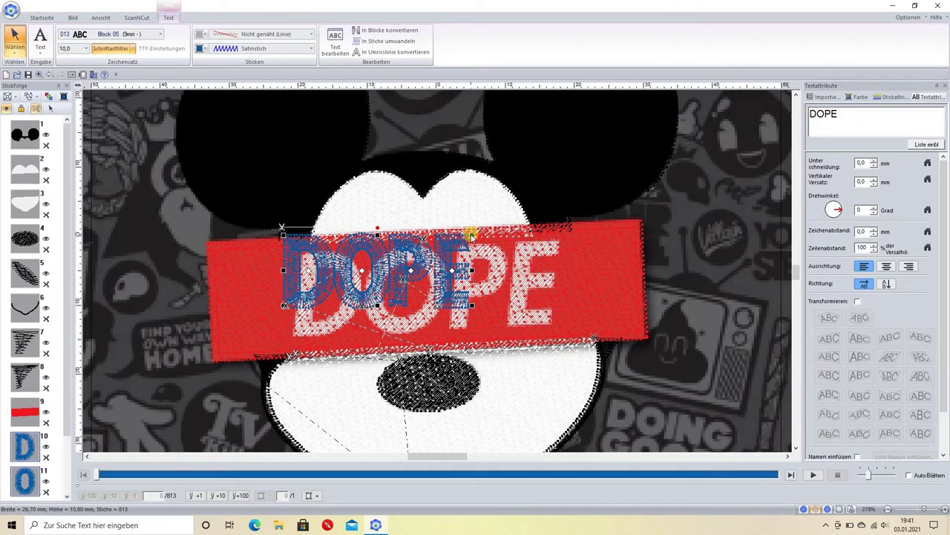
# - Enlarge the DOPE text to about 35 × 14 mm, move it over the banner lettering and tilt it slightly counterclockwise
pyautogui.moveTo(471, 235); pyautogui.dragTo(575, 214)
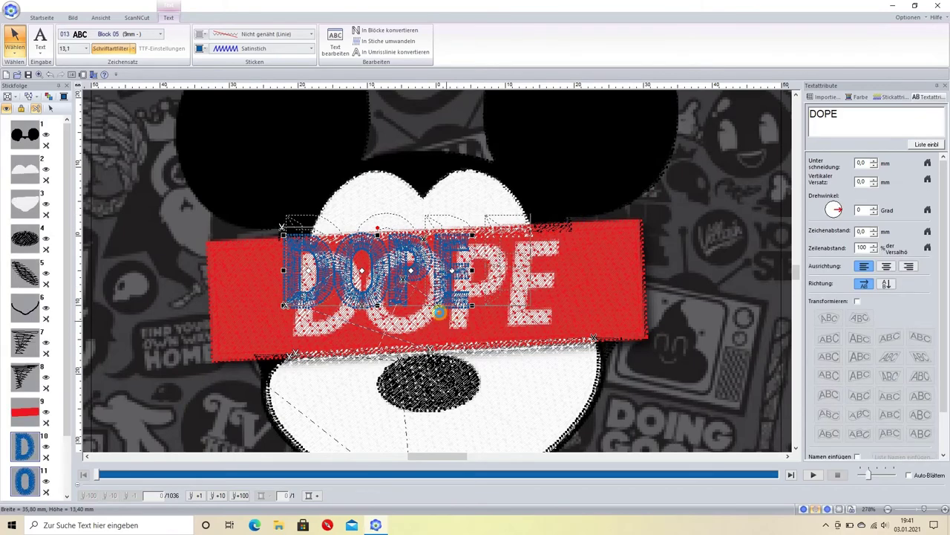
pyautogui.moveTo(444, 295); pyautogui.dragTo(457, 313)
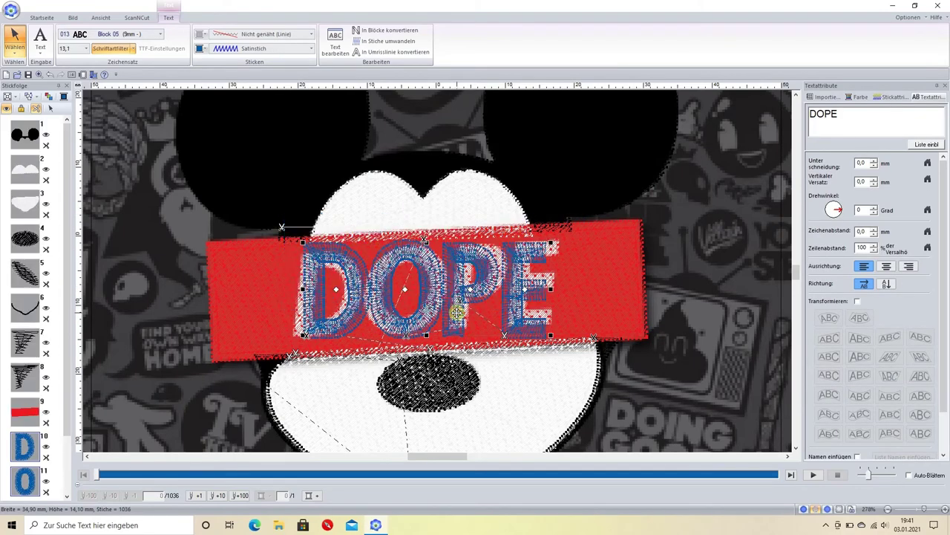
pyautogui.moveTo(425, 236); pyautogui.dragTo(421, 233)
# - Hide the red banner rectangle so the lettering of the background image can be traced
pyautogui.click(24, 412)
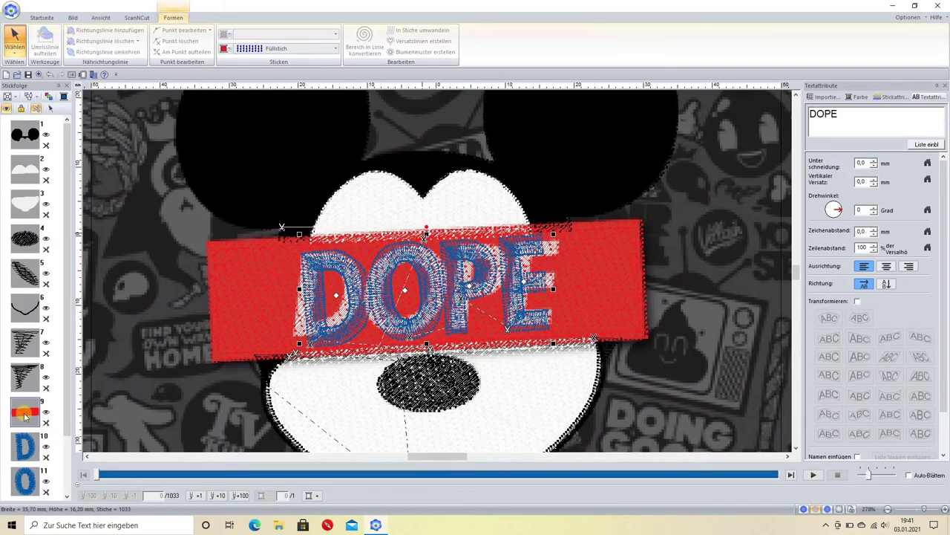
pyautogui.click(8, 108)
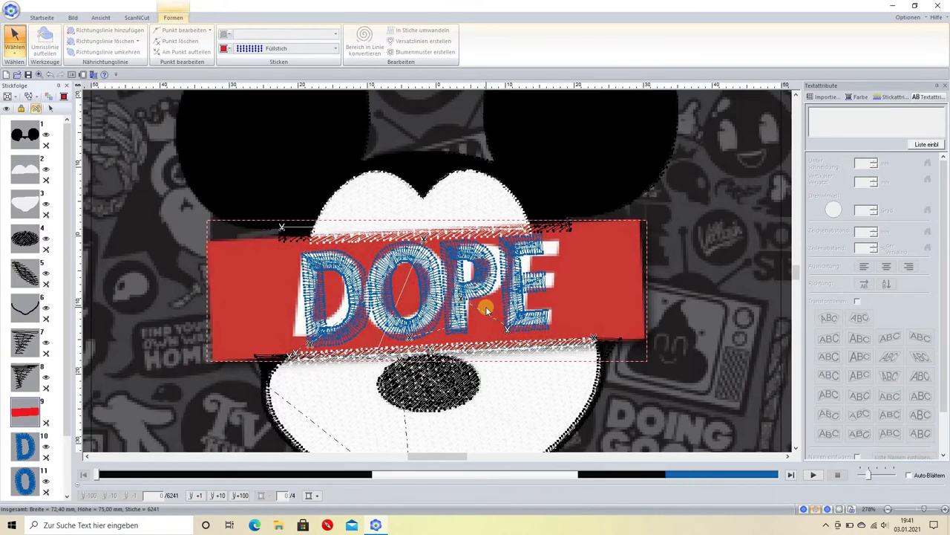
pyautogui.scroll(1, 464, 304)
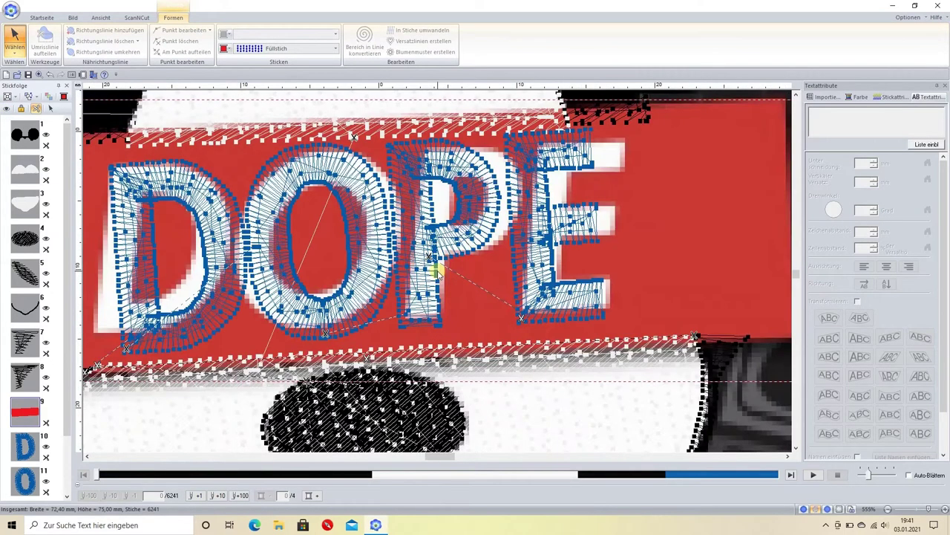
# - Select the DOPE text, compare the available fonts and choose Block 05
pyautogui.click(220, 202)
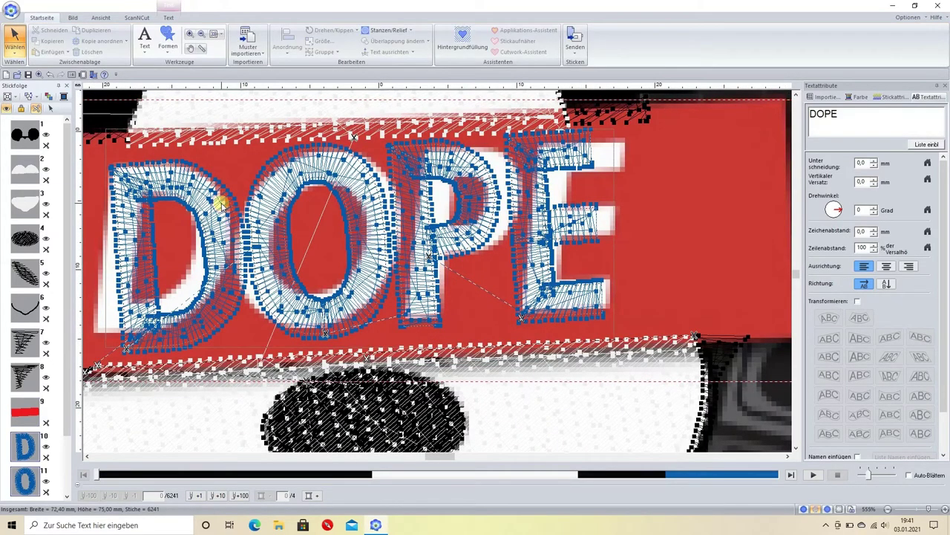
pyautogui.click(170, 17)
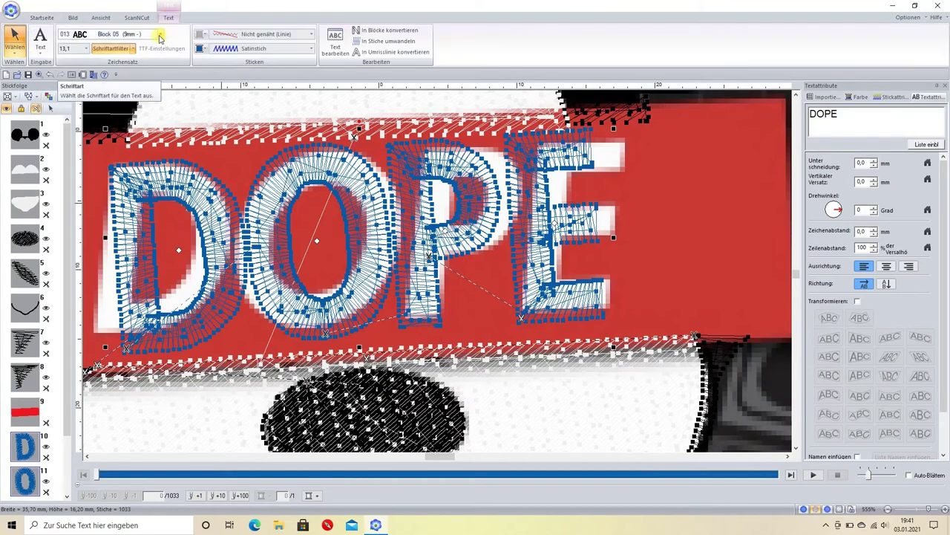
pyautogui.click(159, 34)
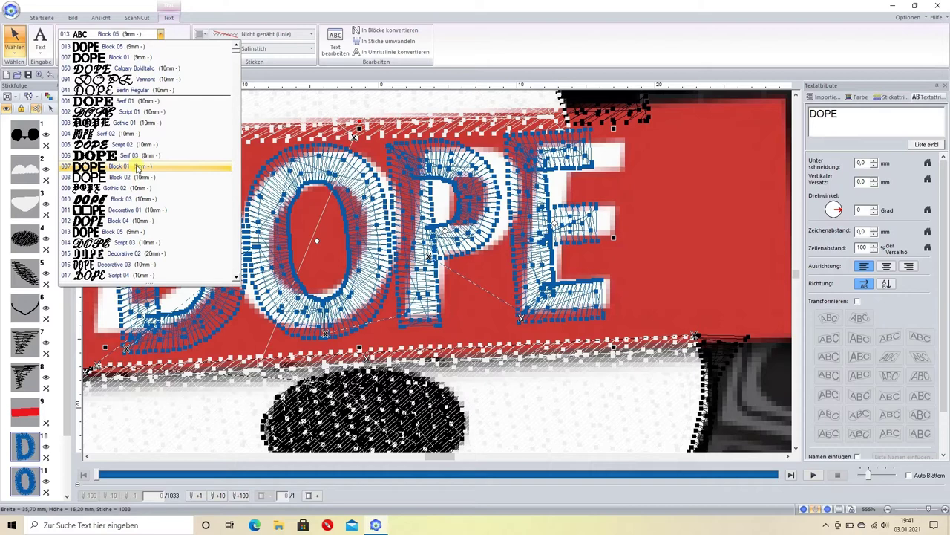
pyautogui.click(126, 231)
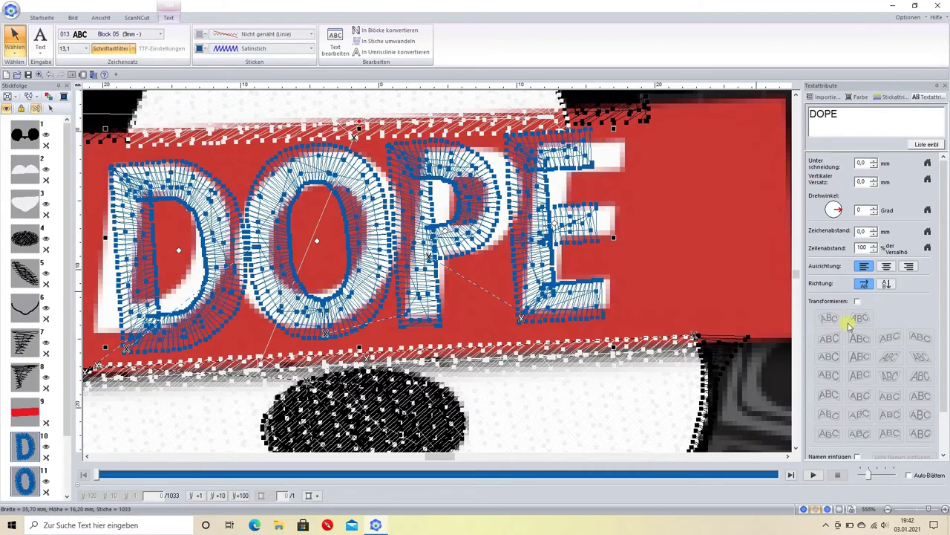
# - Enable transformation for the DOPE text and apply the shape that slants the letters to the right
pyautogui.click(857, 301)
pyautogui.click(861, 358)
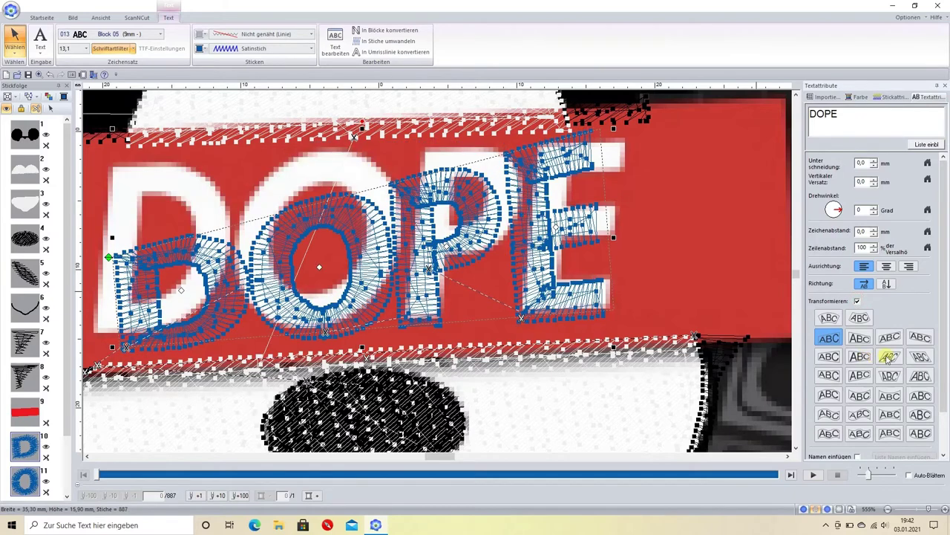
pyautogui.click(888, 356)
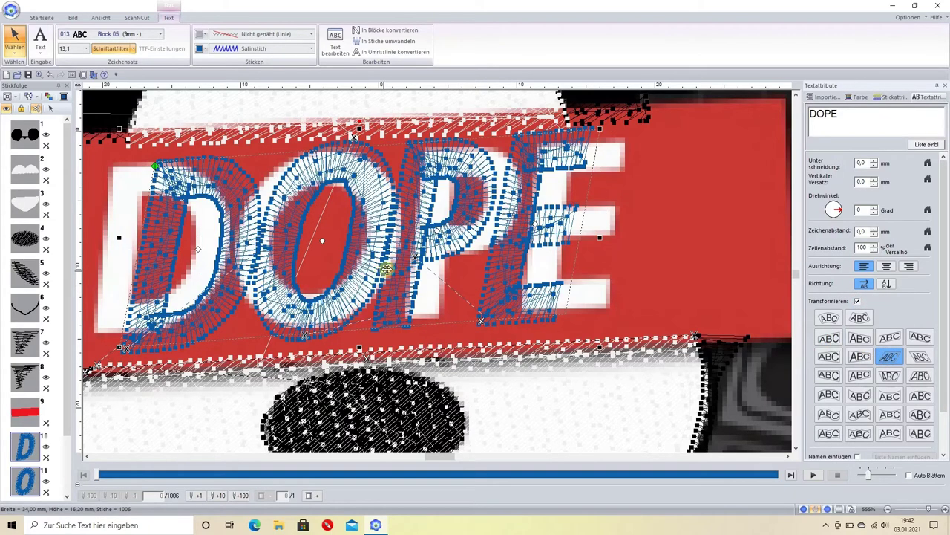
# - Scale and move the slanted DOPE text, reduce its slant and widen it to match the background lettering
pyautogui.moveTo(598, 128); pyautogui.dragTo(587, 145)
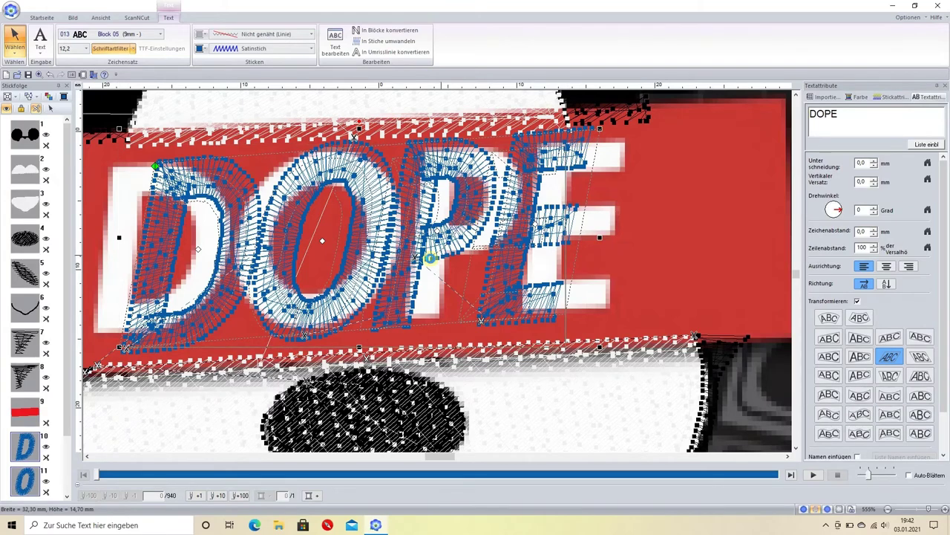
pyautogui.moveTo(354, 266); pyautogui.dragTo(320, 250)
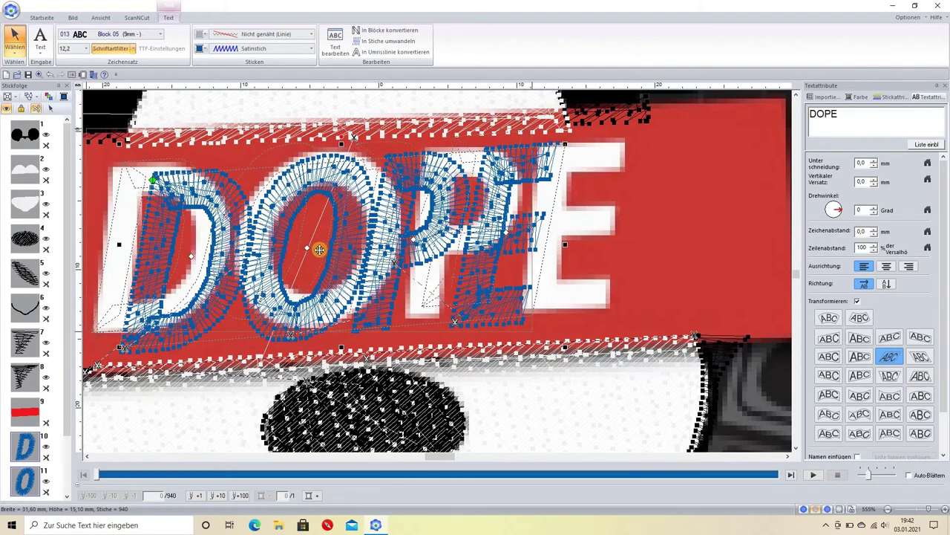
pyautogui.moveTo(152, 180); pyautogui.dragTo(134, 167)
pyautogui.moveTo(538, 230); pyautogui.dragTo(631, 227)
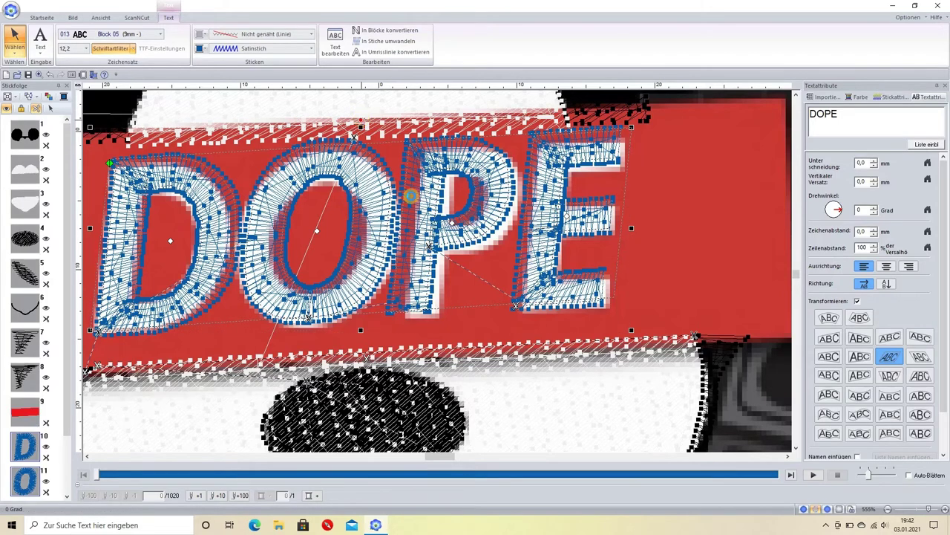
# - Rotate the DOPE text slightly clockwise and move it onto the background lettering
pyautogui.moveTo(360, 121); pyautogui.dragTo(363, 121)
pyautogui.moveTo(359, 216); pyautogui.dragTo(360, 219)
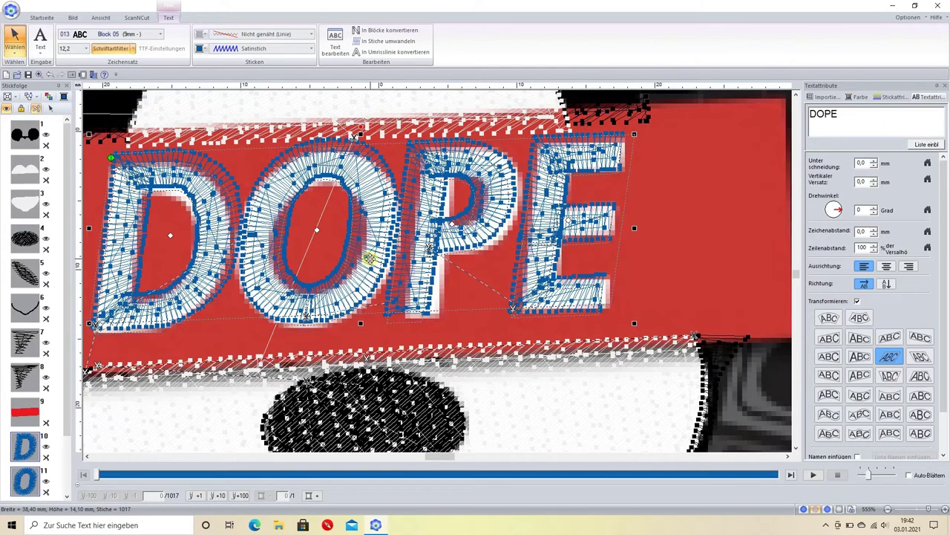
pyautogui.moveTo(371, 249); pyautogui.dragTo(369, 259)
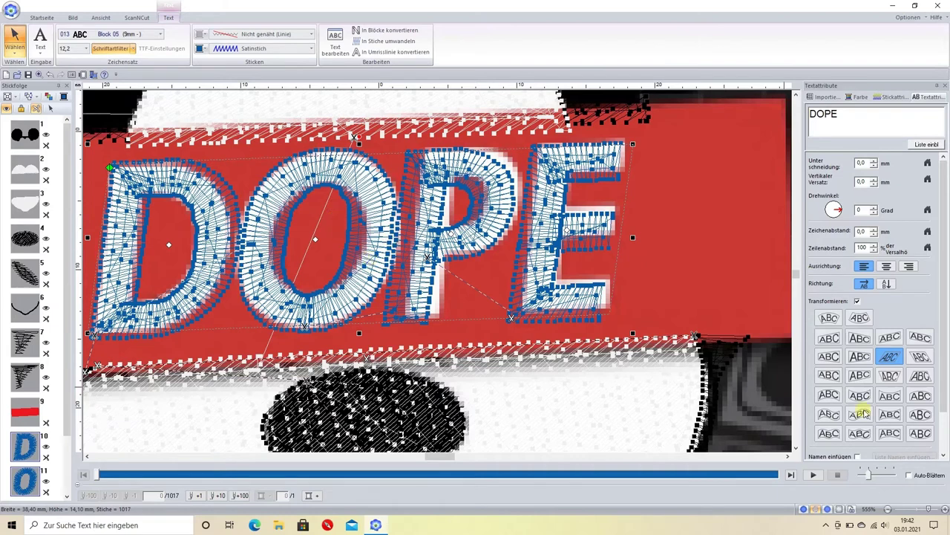
# - Try a line spacing of 102% on the DOPE text and undo the spacing changes
pyautogui.click(875, 246)
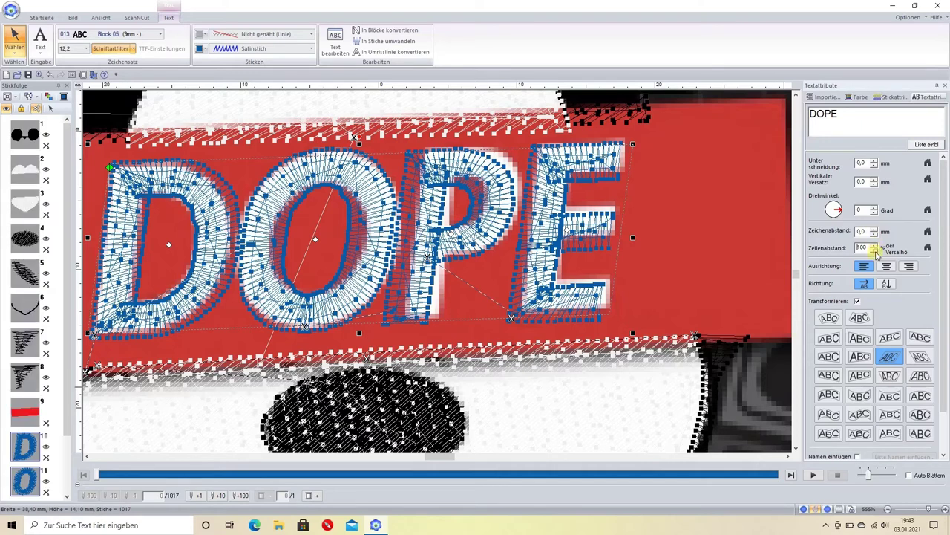
pyautogui.click(876, 232)
pyautogui.click(49, 75)
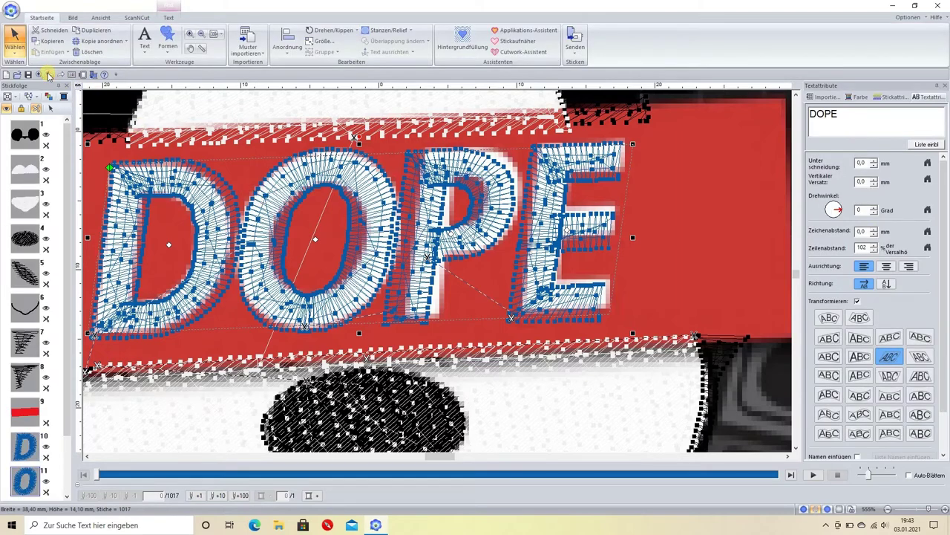
pyautogui.click(50, 75)
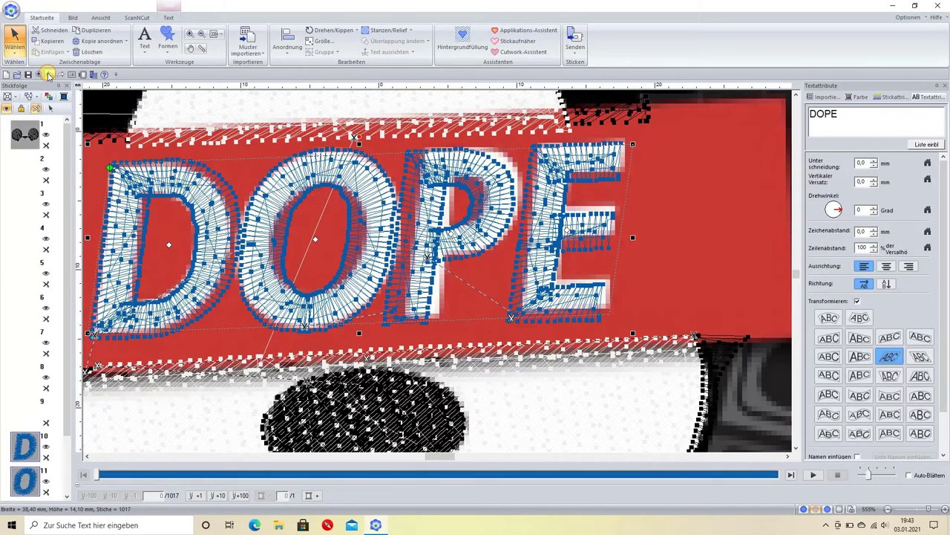
# - Undo the latest placement, rotation and widening of the DOPE text, keeping its reduced slant
pyautogui.click(50, 75)
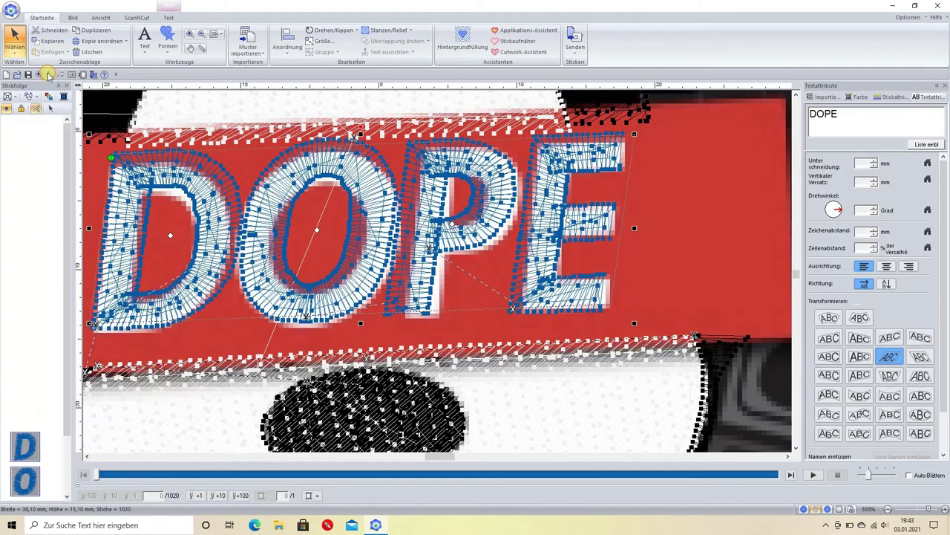
pyautogui.click(49, 75)
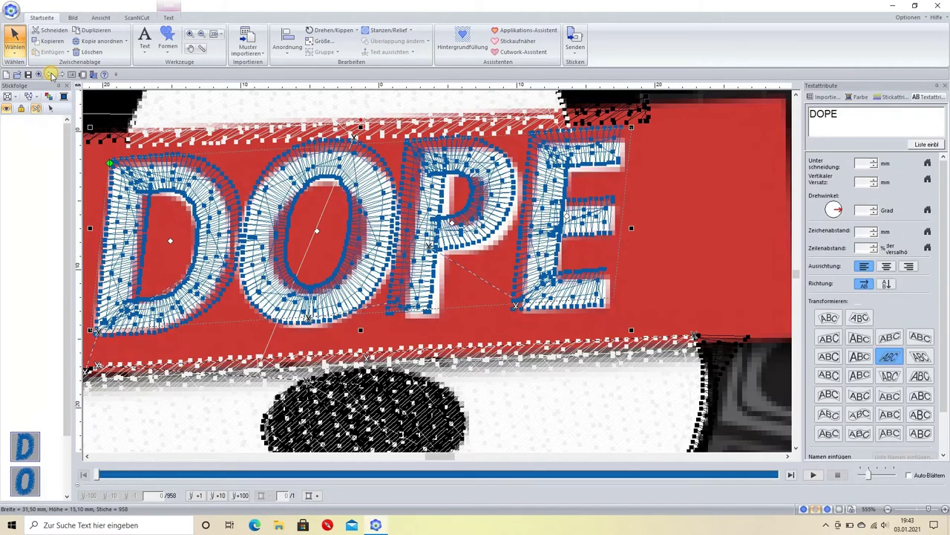
pyautogui.click(49, 75)
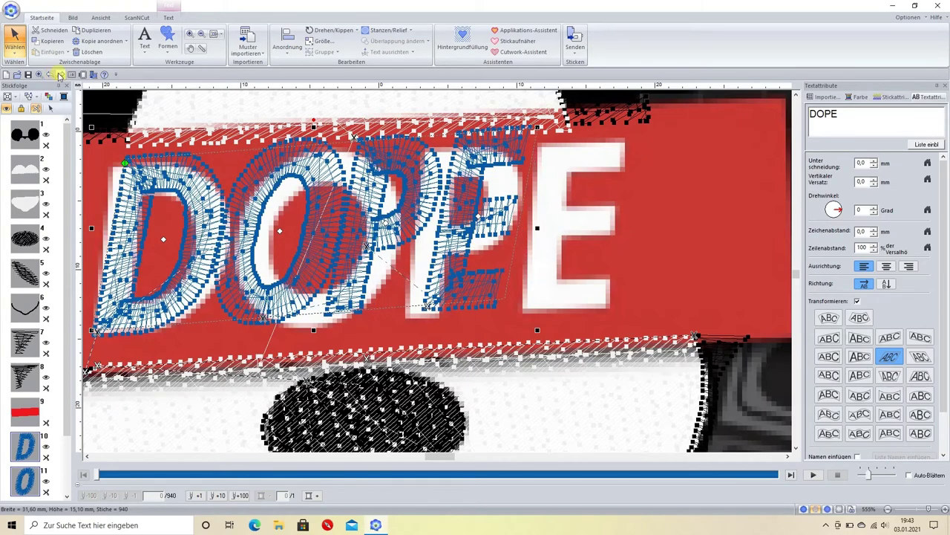
pyautogui.click(60, 76)
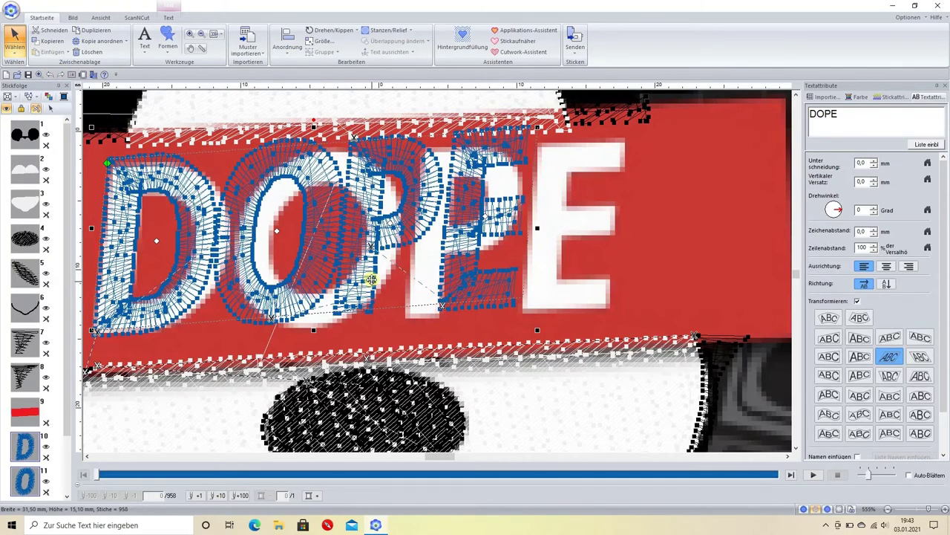
# - Increase the DOPE text's character spacing to 1.7 mm and widen the text to match the background lettering
pyautogui.click(874, 229)
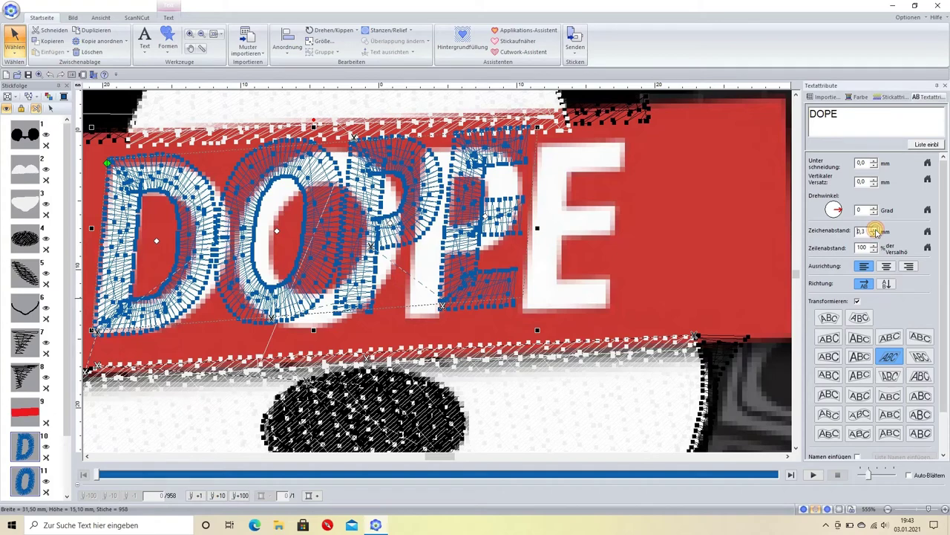
pyautogui.click(875, 230)
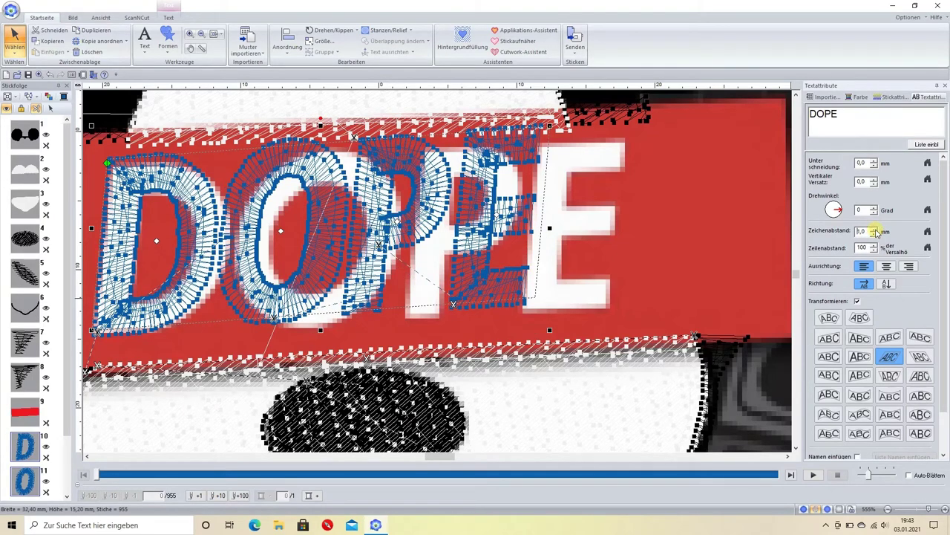
pyautogui.click(875, 230)
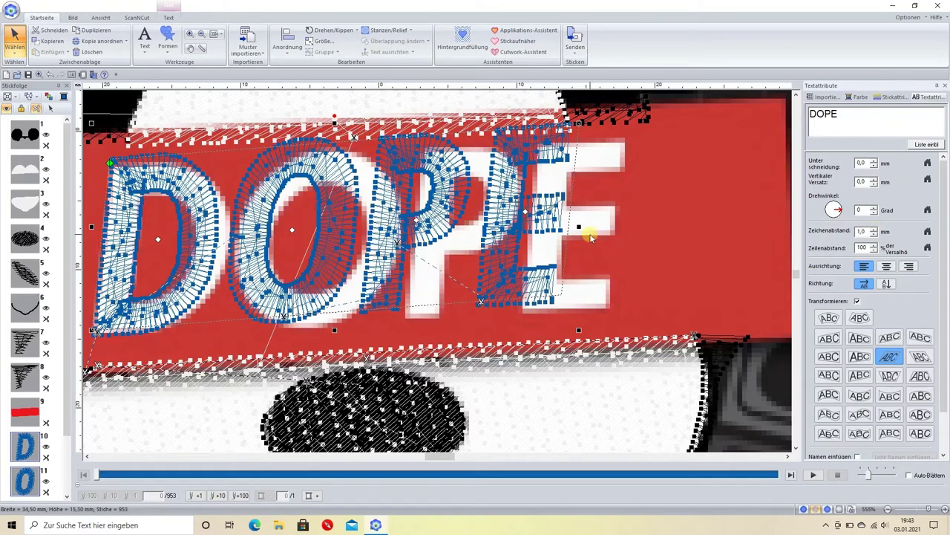
pyautogui.moveTo(579, 226); pyautogui.dragTo(610, 226)
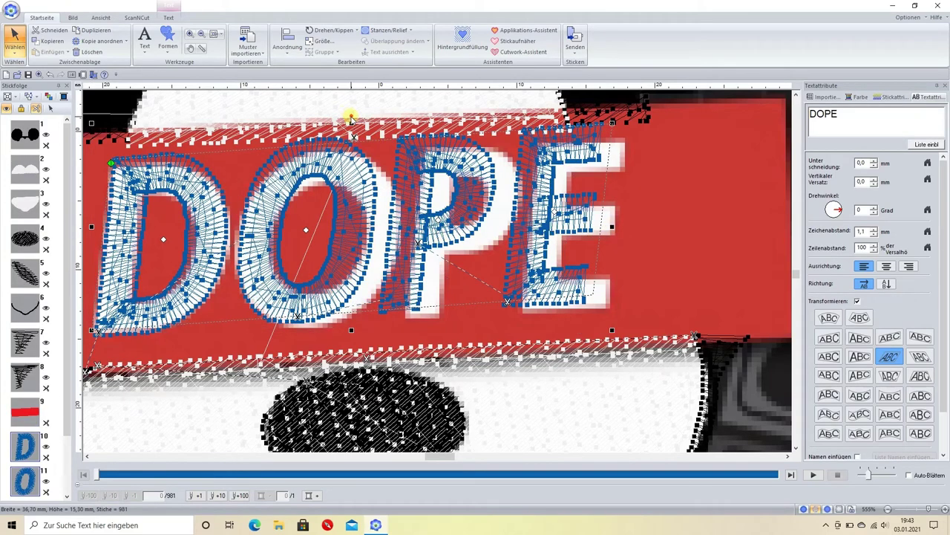
pyautogui.click(873, 229)
pyautogui.click(874, 229)
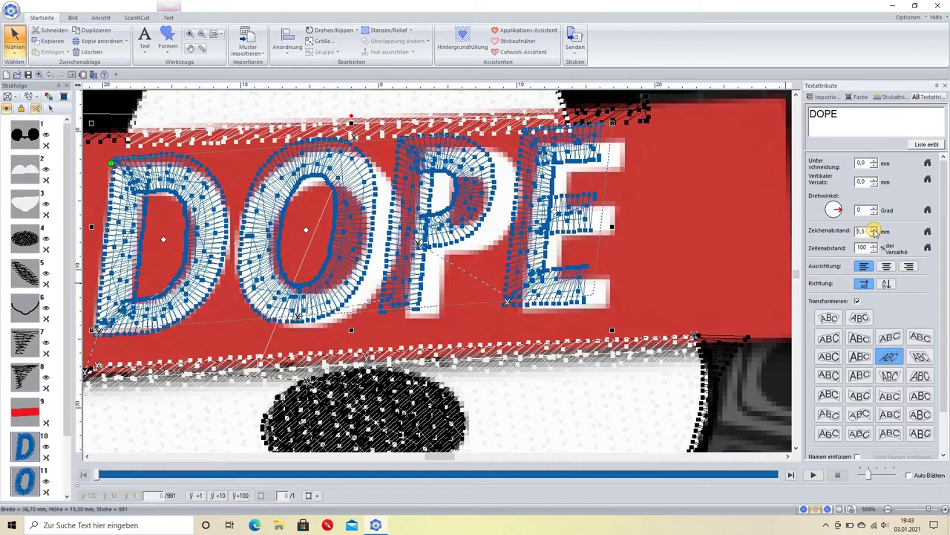
pyautogui.click(873, 229)
pyautogui.click(872, 230)
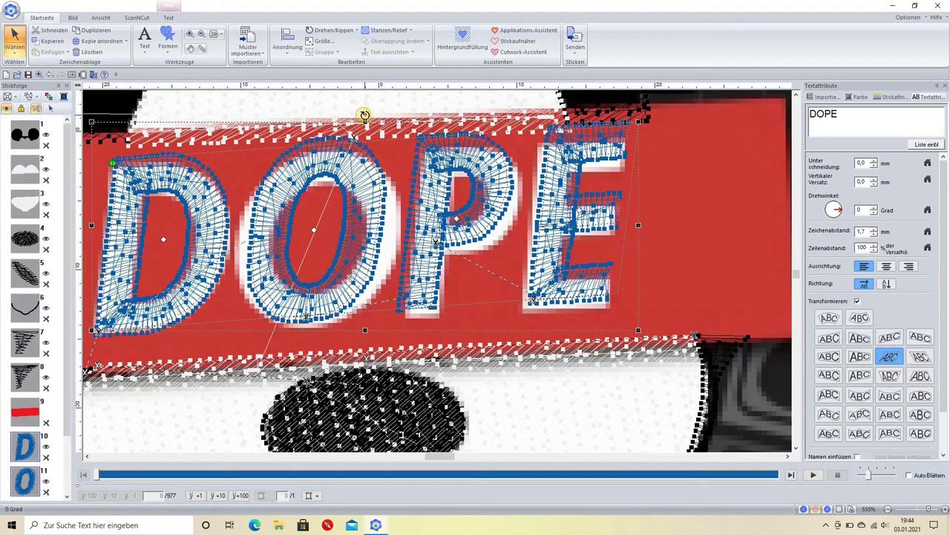
# - Rotate the DOPE text slightly clockwise, move it down onto the background lettering and reduce its slant
pyautogui.moveTo(364, 115); pyautogui.dragTo(363, 116)
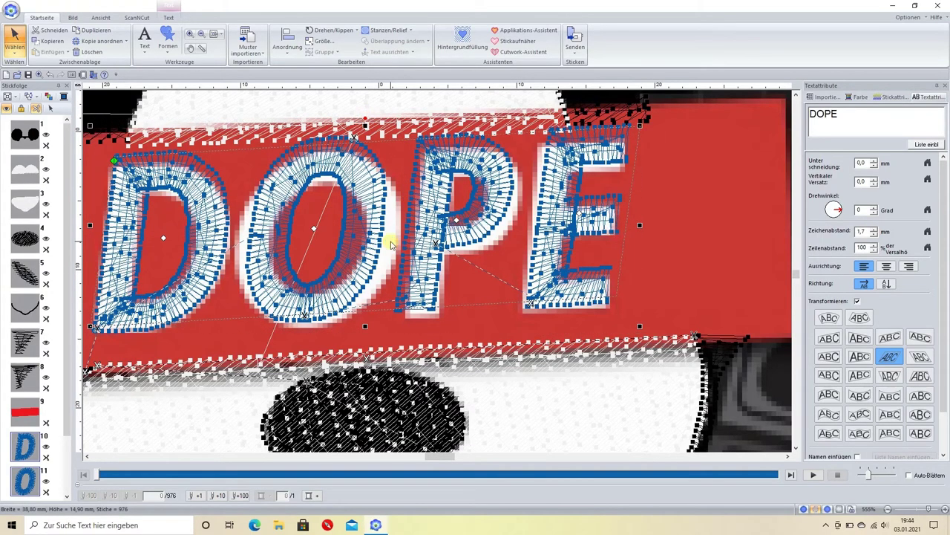
pyautogui.moveTo(371, 234); pyautogui.dragTo(375, 241)
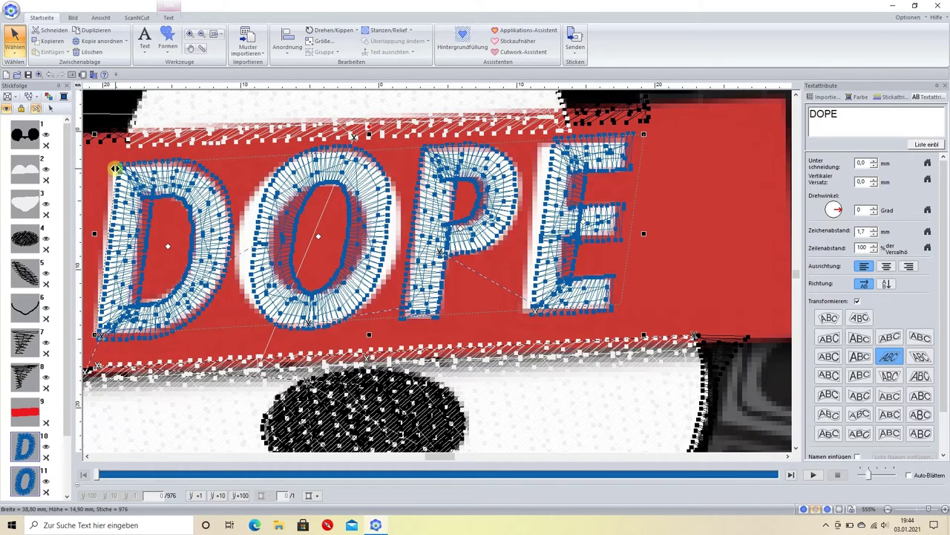
pyautogui.moveTo(101, 172); pyautogui.dragTo(102, 171)
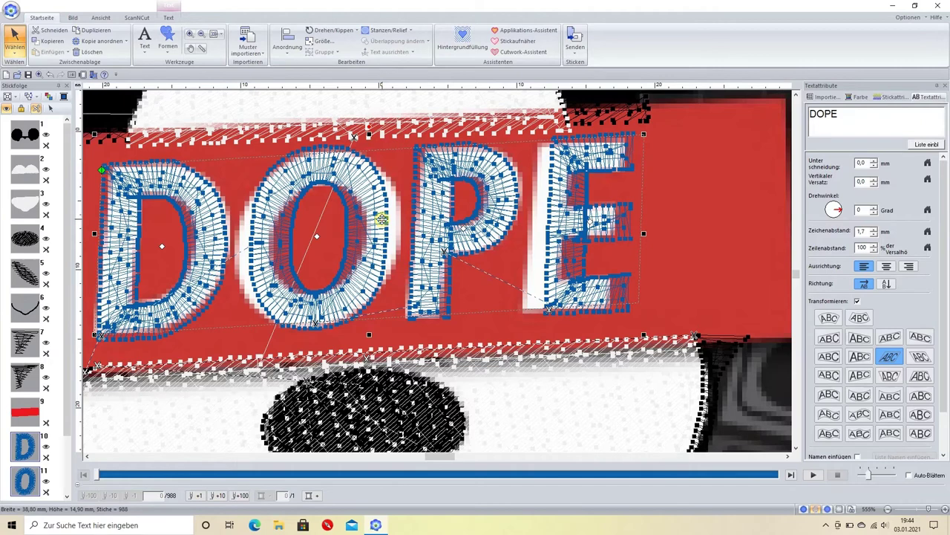
# - Set the DOPE text's character spacing to 1.5 mm and deselect the text
pyautogui.click(875, 235)
pyautogui.click(874, 234)
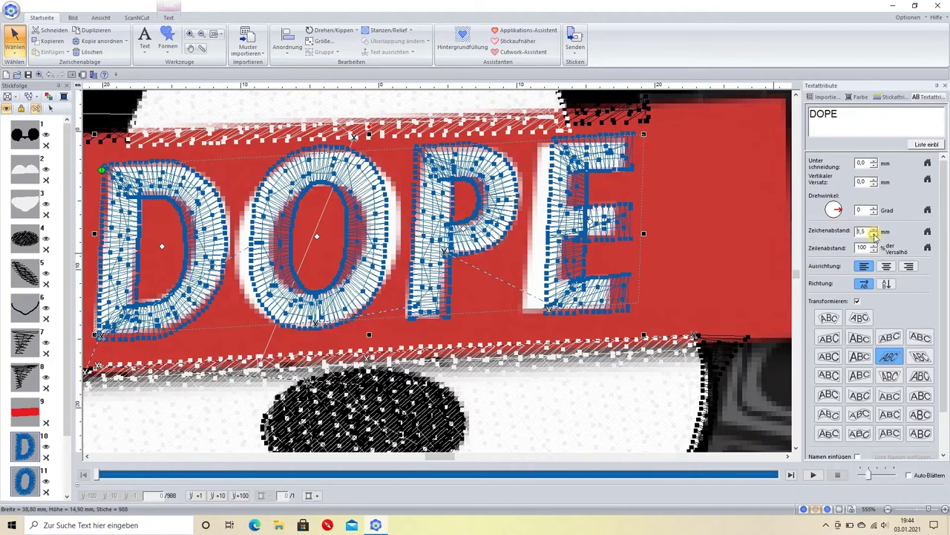
pyautogui.click(875, 235)
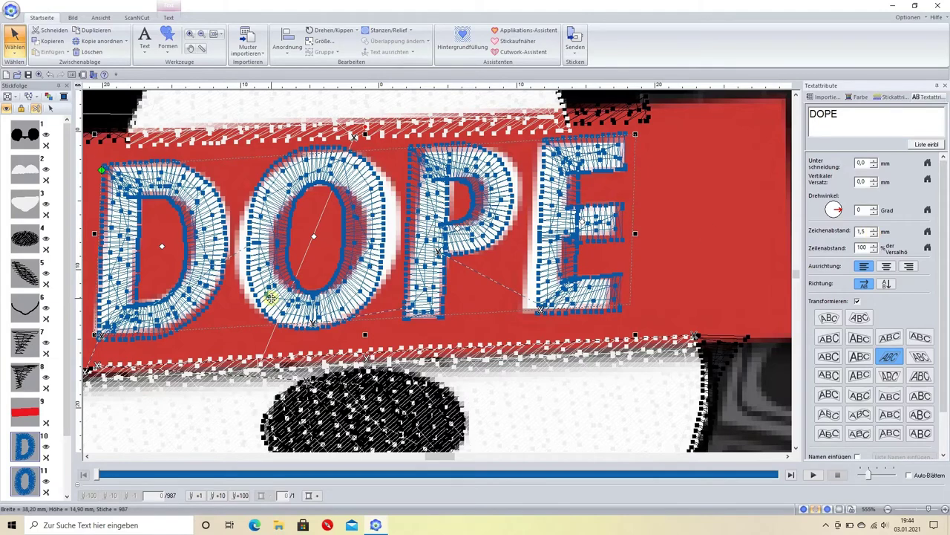
pyautogui.click(60, 382)
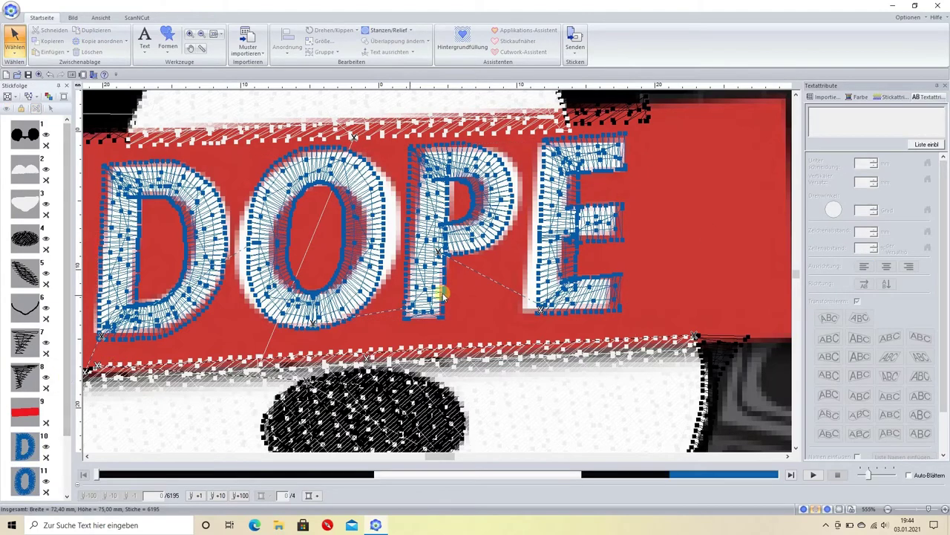
# - Make the red banner rectangle visible again in the sewing order
pyautogui.scroll(-1, 438, 271)
pyautogui.scroll(-3, 438, 273)
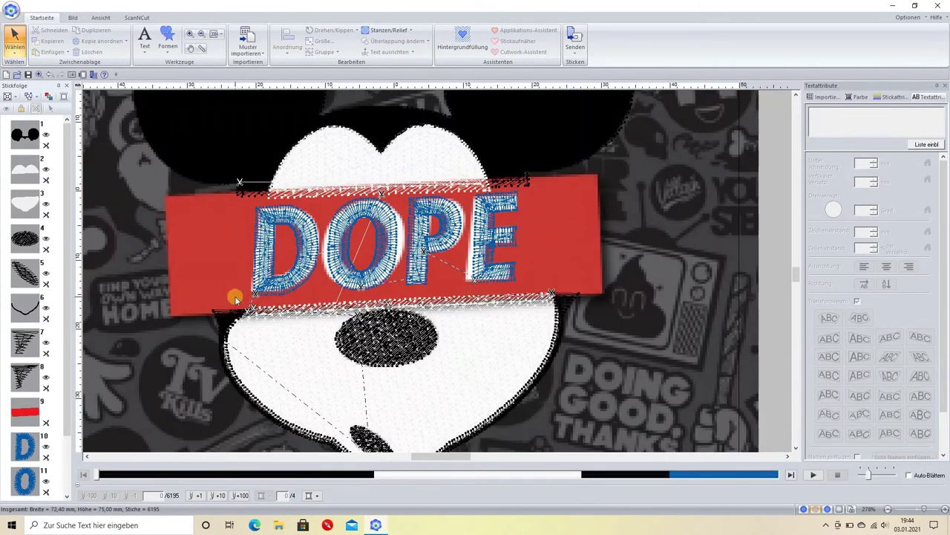
pyautogui.click(24, 410)
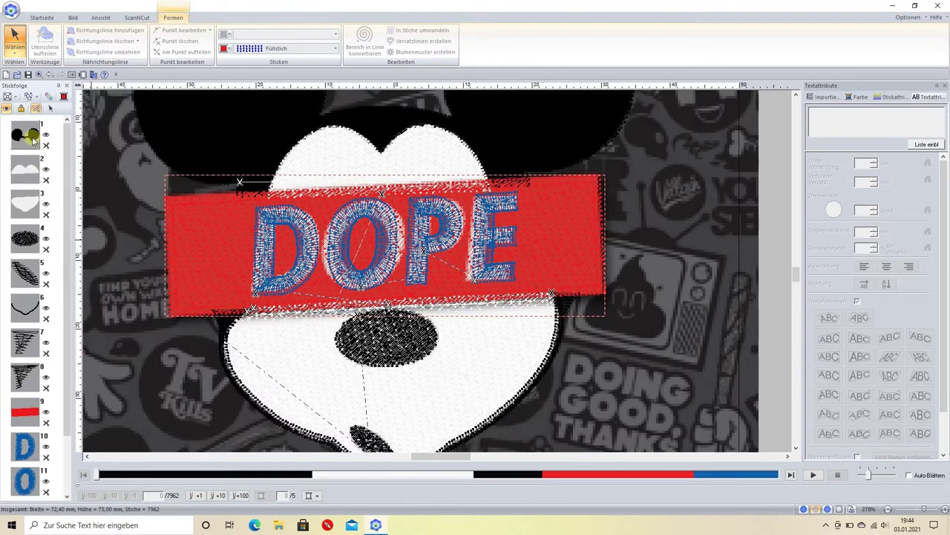
# - Select the black ears shape together with the red banner and remove the overlap between them
pyautogui.click(29, 171)
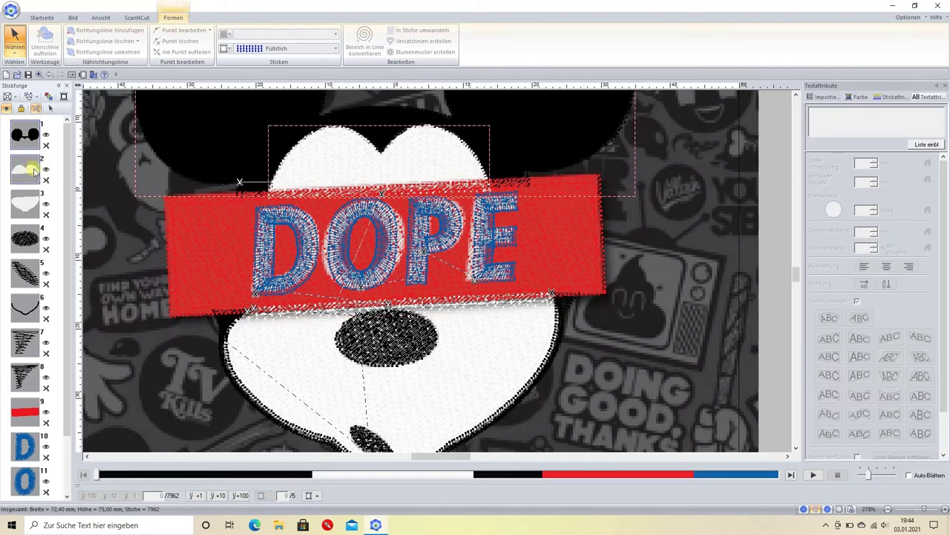
pyautogui.click(53, 160)
pyautogui.click(23, 132)
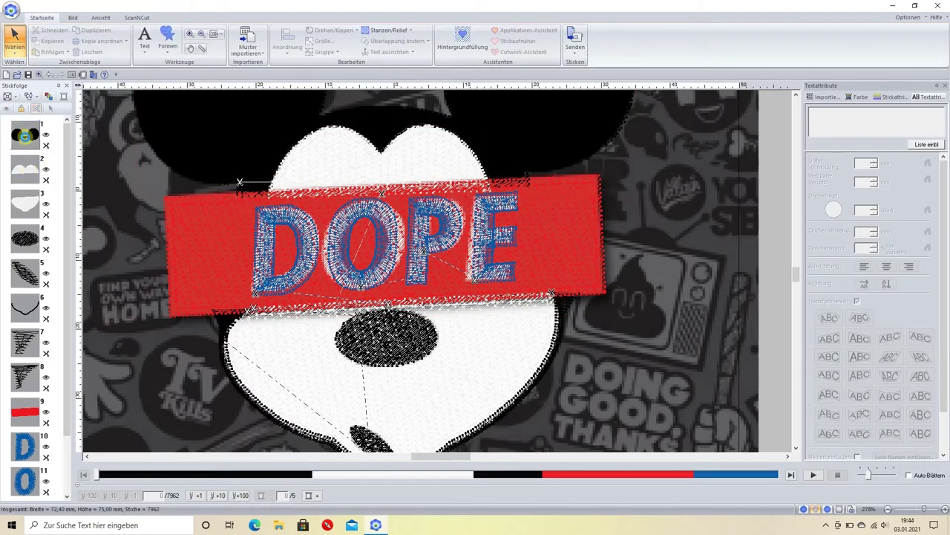
pyautogui.keyDown('ctrl'); pyautogui.click(28, 409); pyautogui.keyUp('ctrl')
pyautogui.rightClick(25, 411)
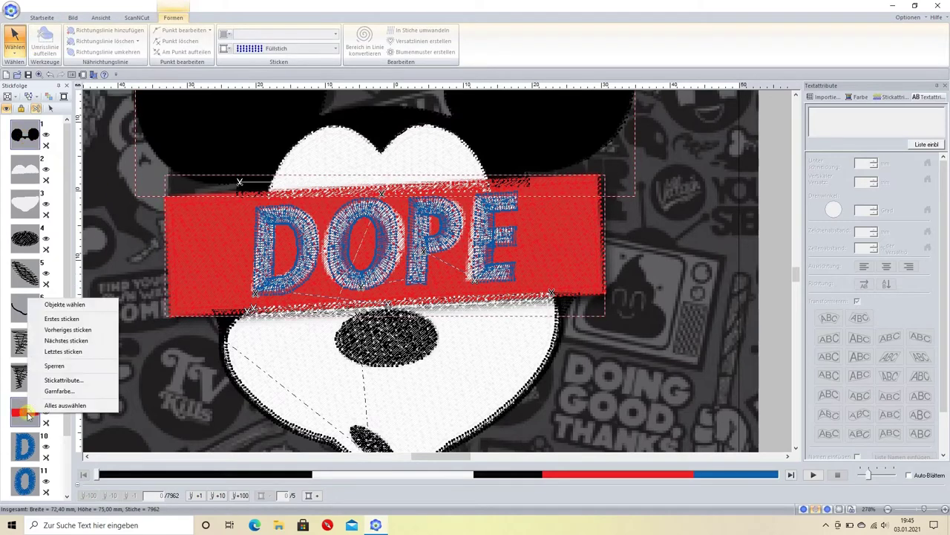
pyautogui.click(61, 304)
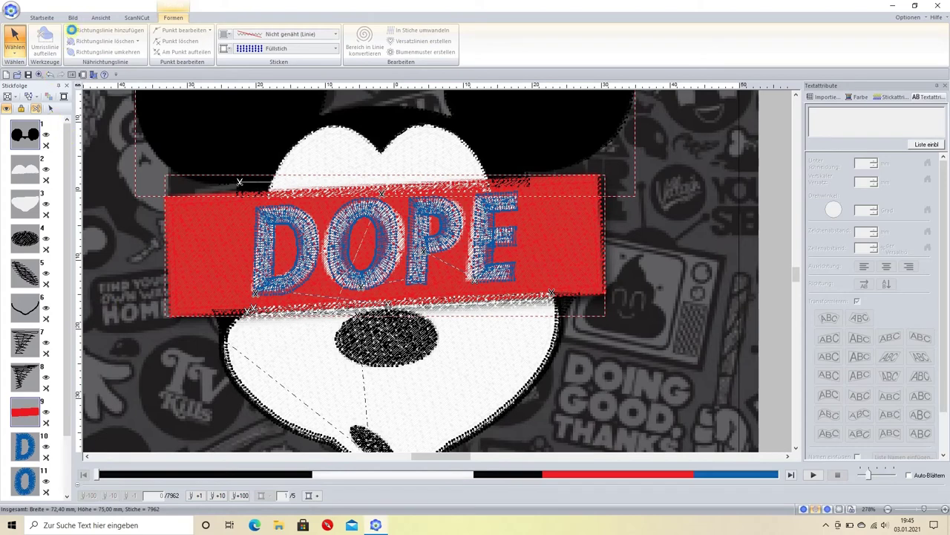
pyautogui.click(41, 17)
pyautogui.click(396, 41)
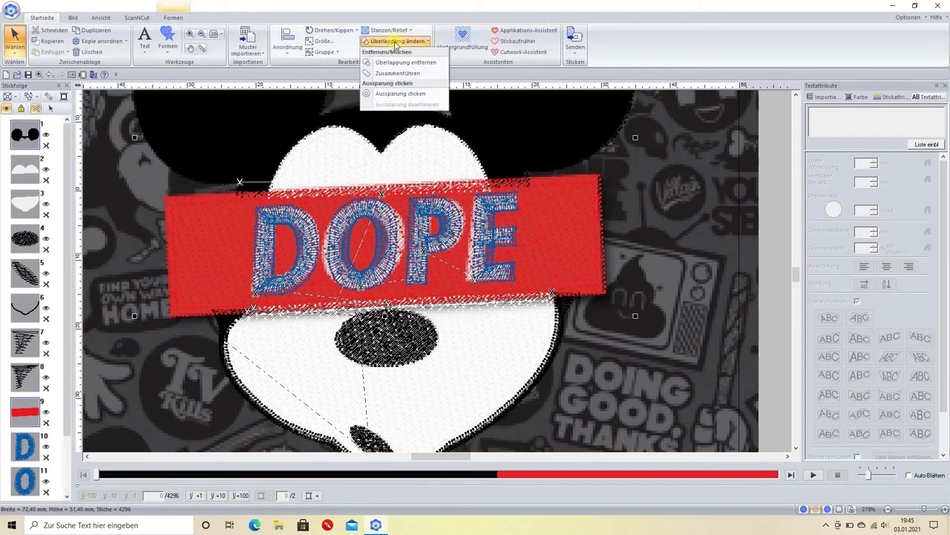
pyautogui.click(399, 74)
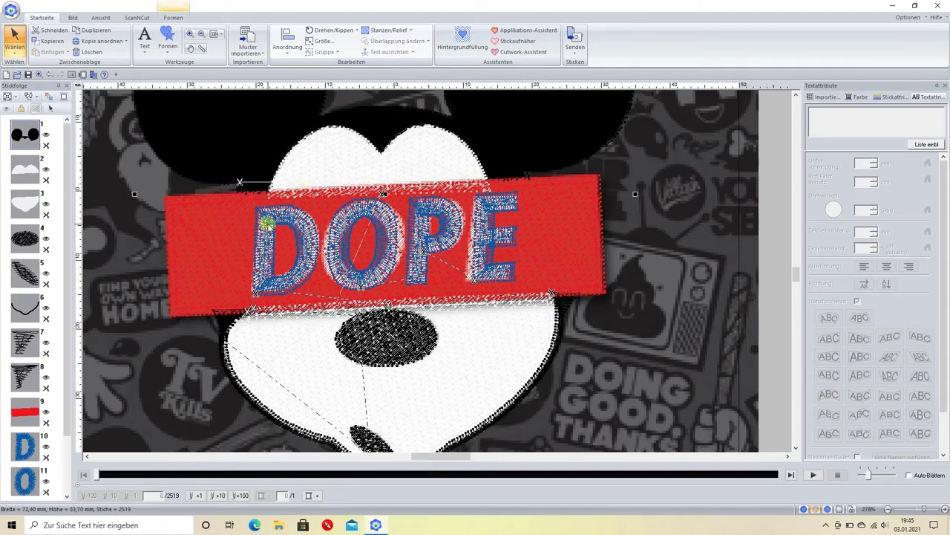
# - Select the white upper face shape together with the red banner and remove their overlap
pyautogui.click(27, 170)
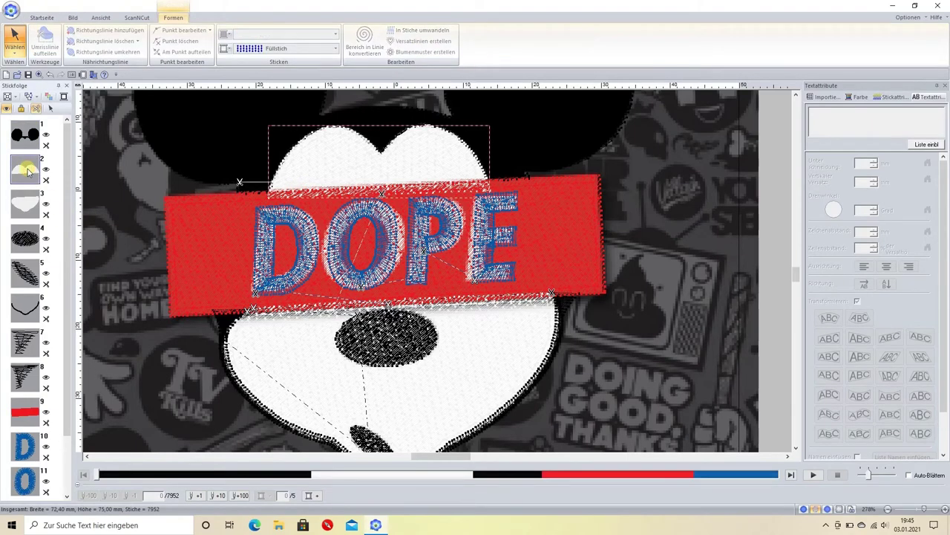
pyautogui.keyDown('ctrl'); pyautogui.click(24, 412); pyautogui.keyUp('ctrl')
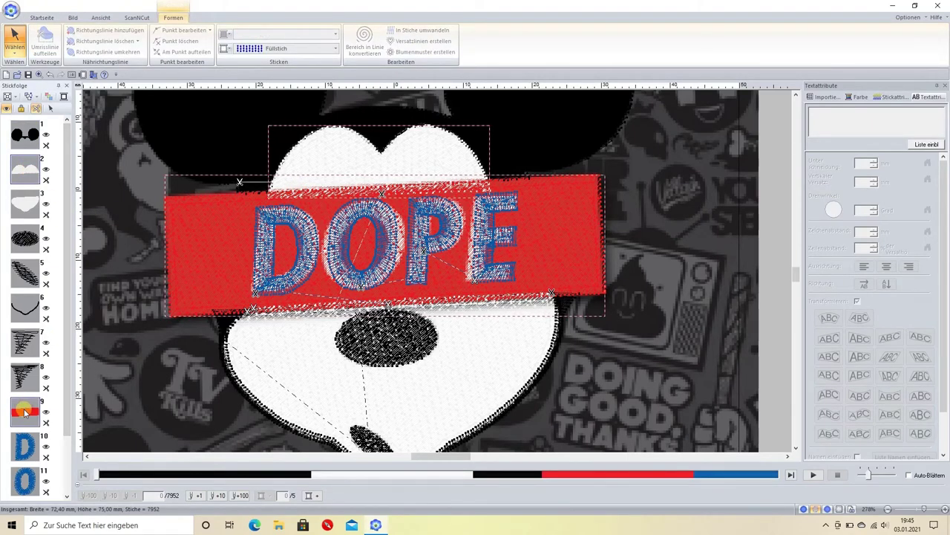
pyautogui.rightClick(25, 412)
pyautogui.click(62, 303)
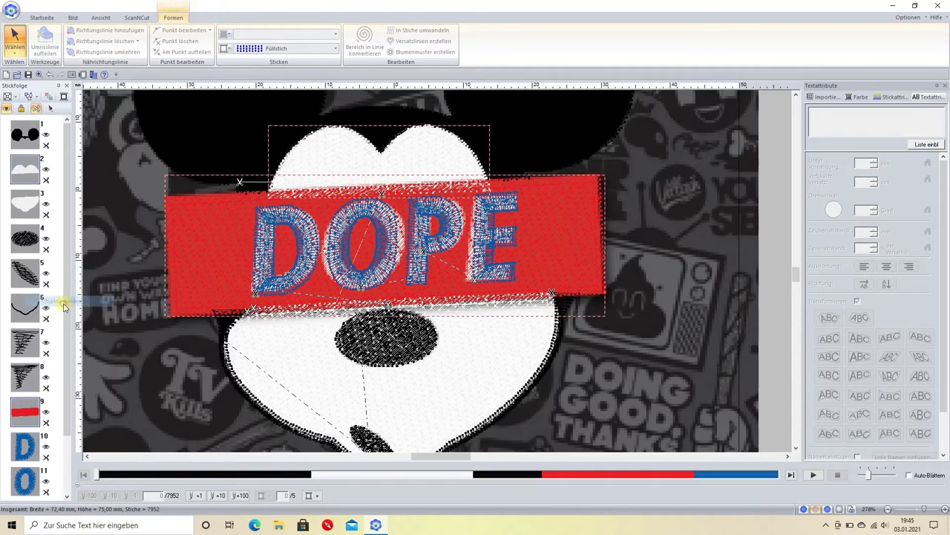
pyautogui.click(42, 17)
pyautogui.click(375, 42)
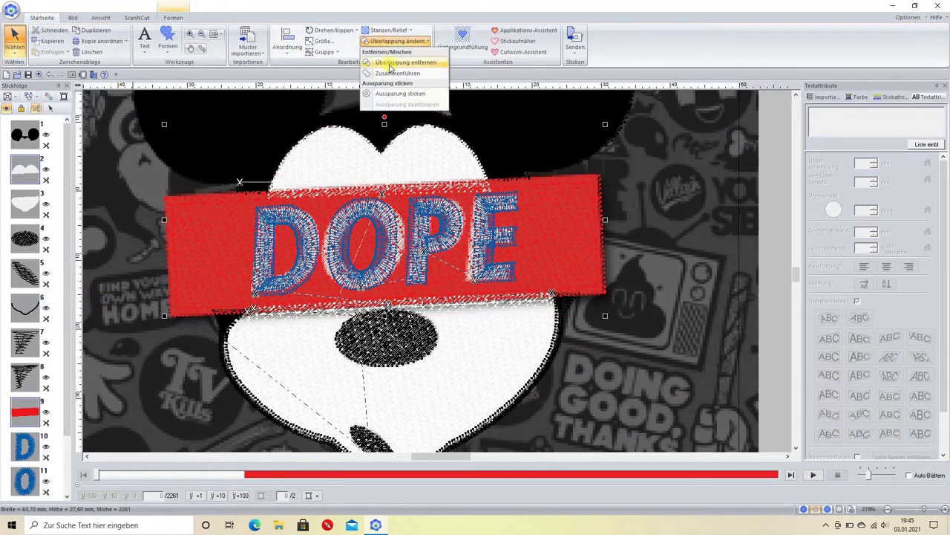
pyautogui.click(393, 62)
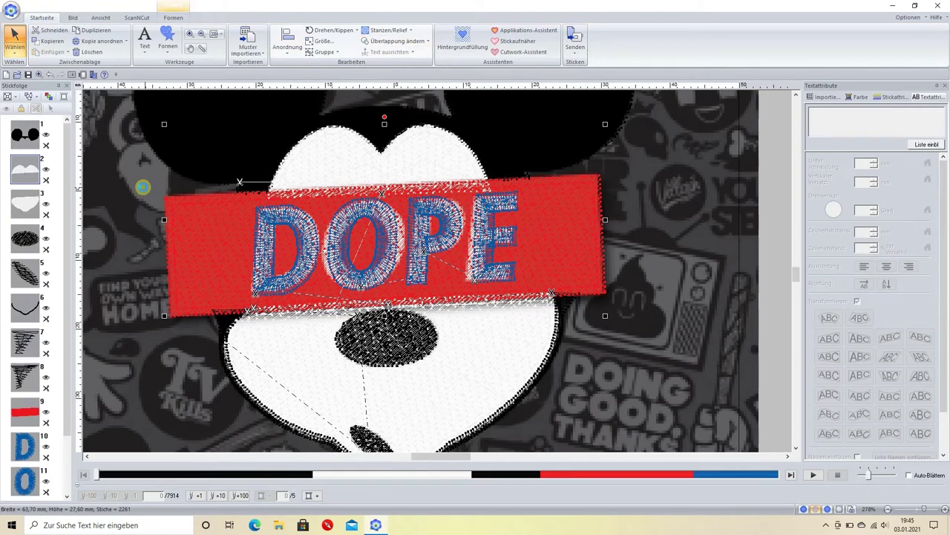
pyautogui.click(378, 149)
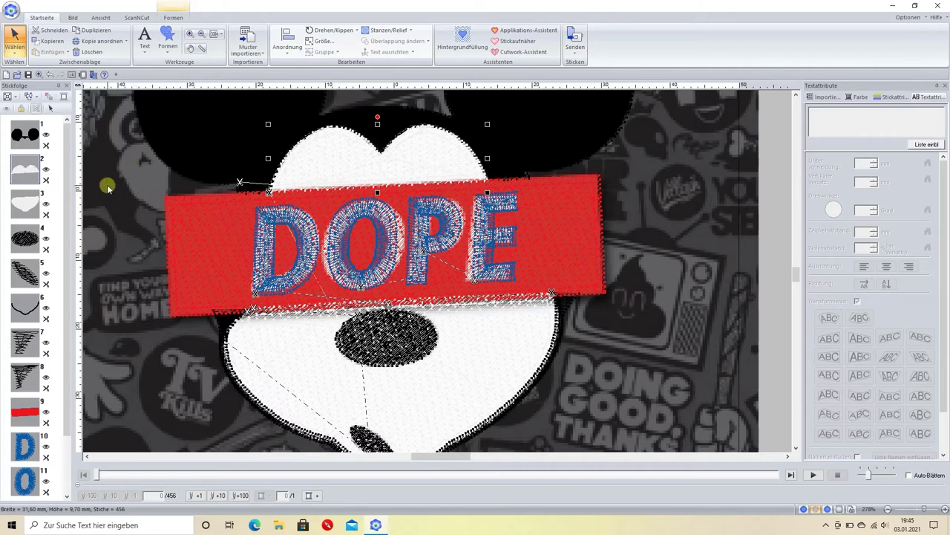
# - Select the white lower face shape together with the red banner and remove the overlapping stitches
pyautogui.click(25, 203)
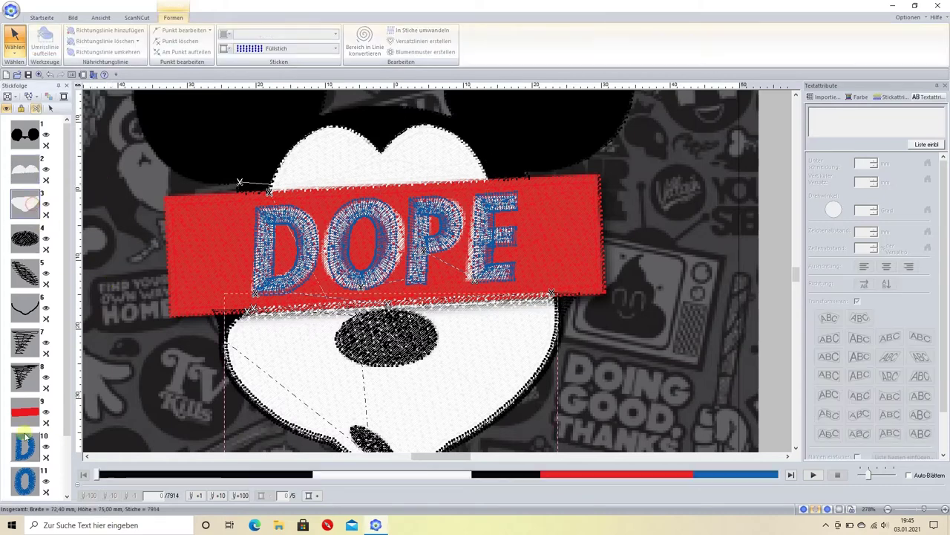
pyautogui.rightClick(20, 409)
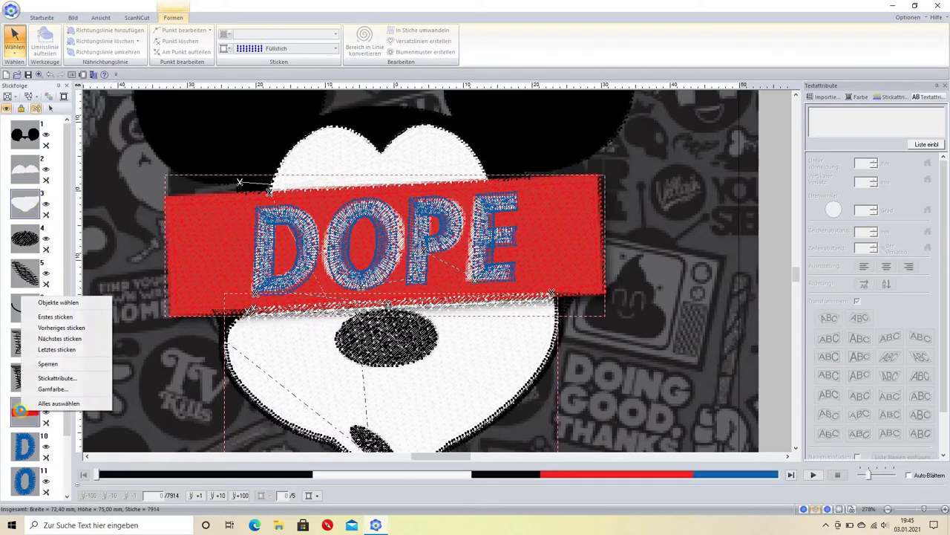
pyautogui.click(59, 303)
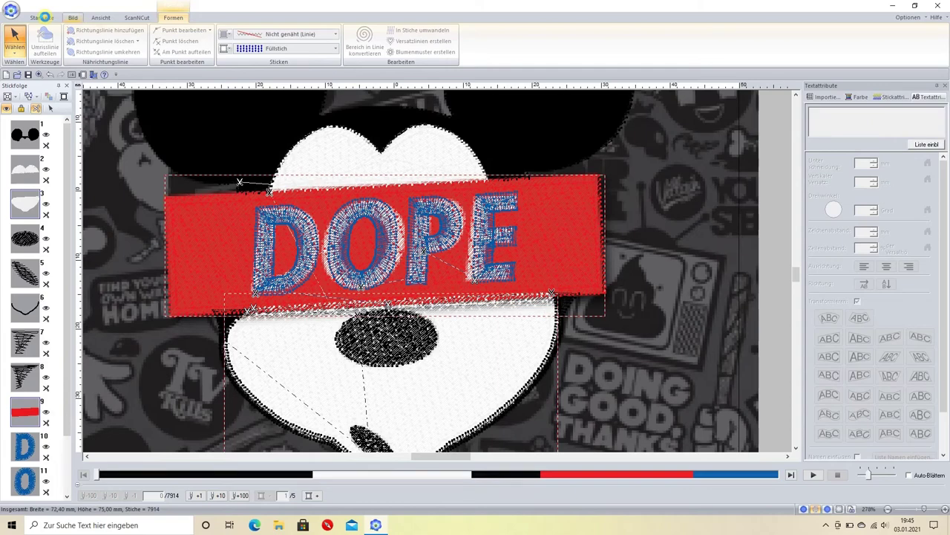
pyautogui.click(45, 17)
pyautogui.click(398, 41)
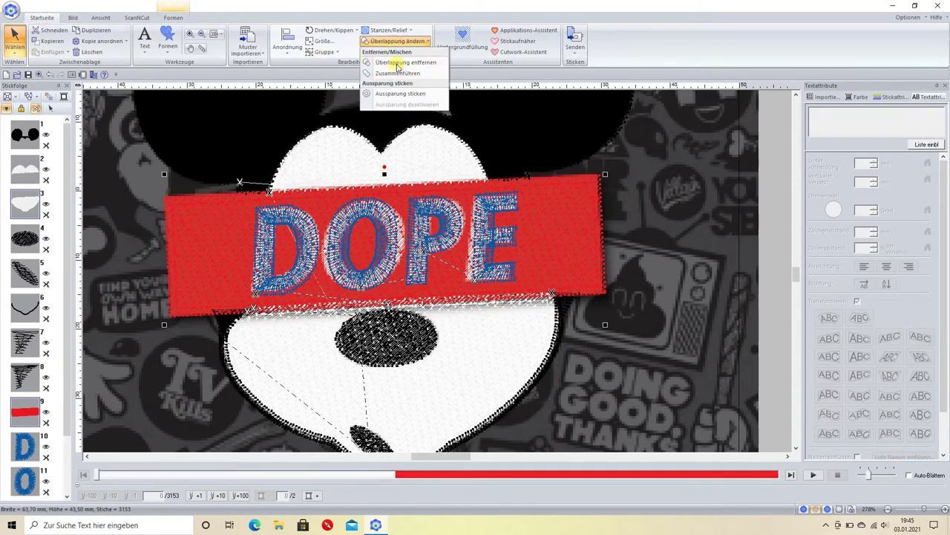
pyautogui.click(397, 63)
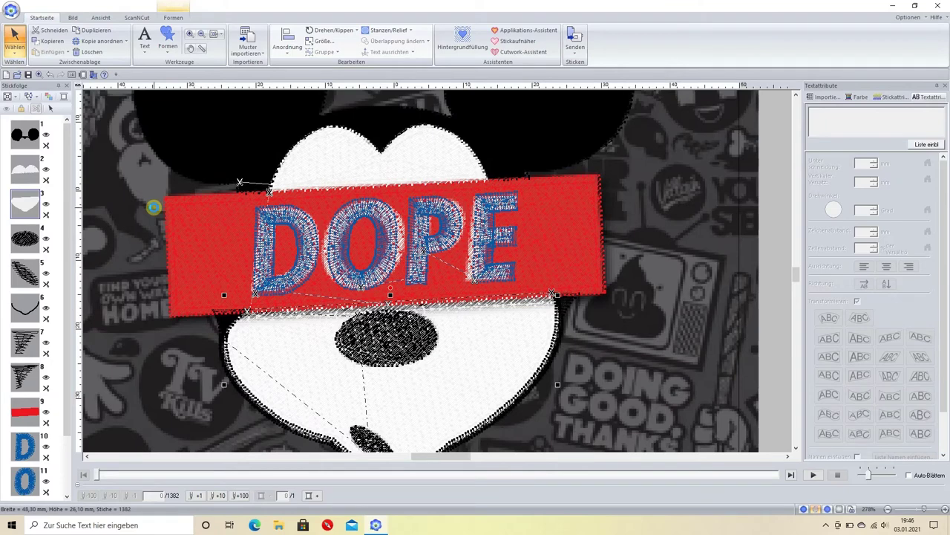
# - Hide the background template picture behind the embroidery design
pyautogui.click(72, 17)
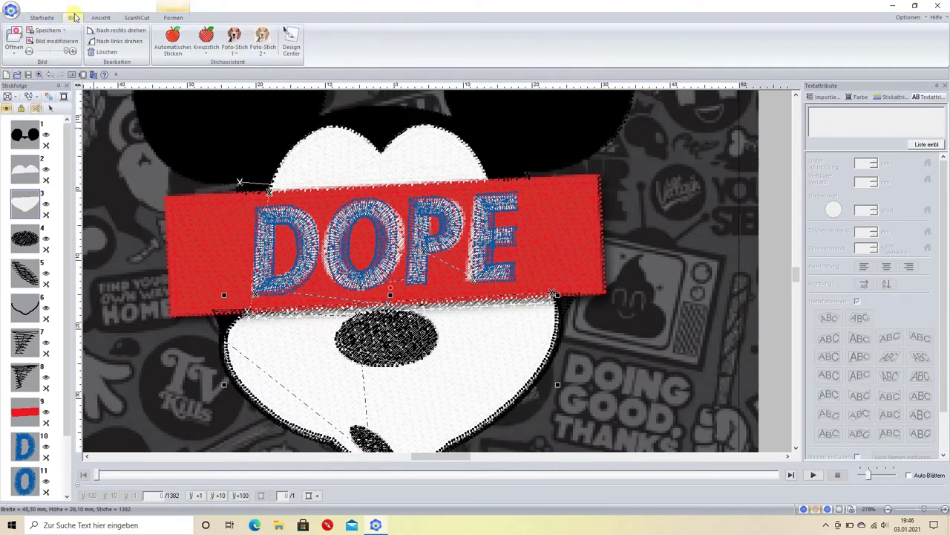
pyautogui.press('F6')
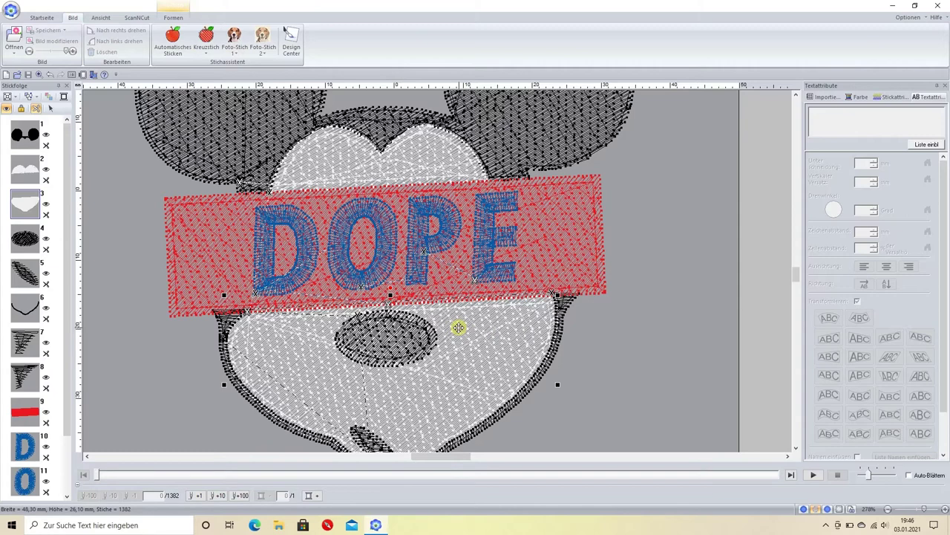
pyautogui.scroll(-1, 458, 327)
pyautogui.scroll(1, 484, 268)
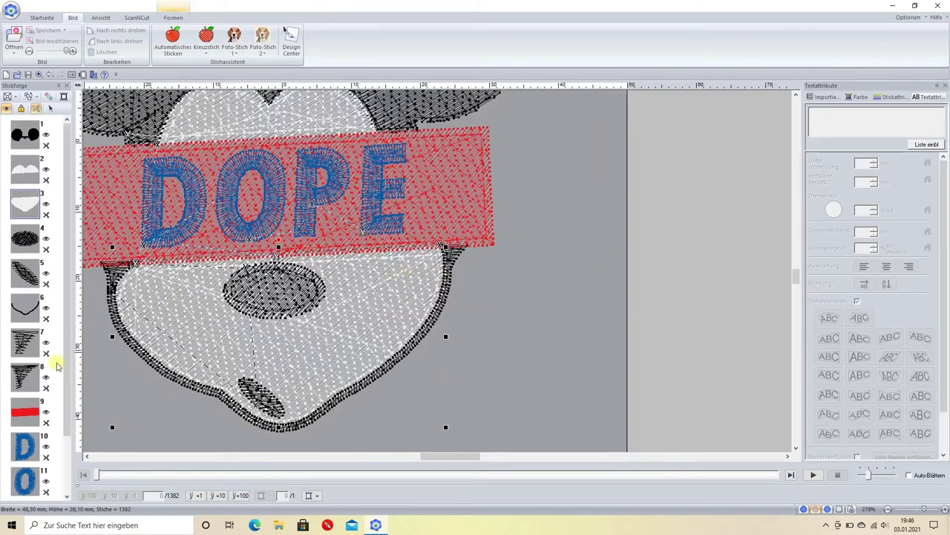
# - Select the black satin corner piece below the banner's right end and move its outer upper corner point slightly up into the banner
pyautogui.click(25, 341)
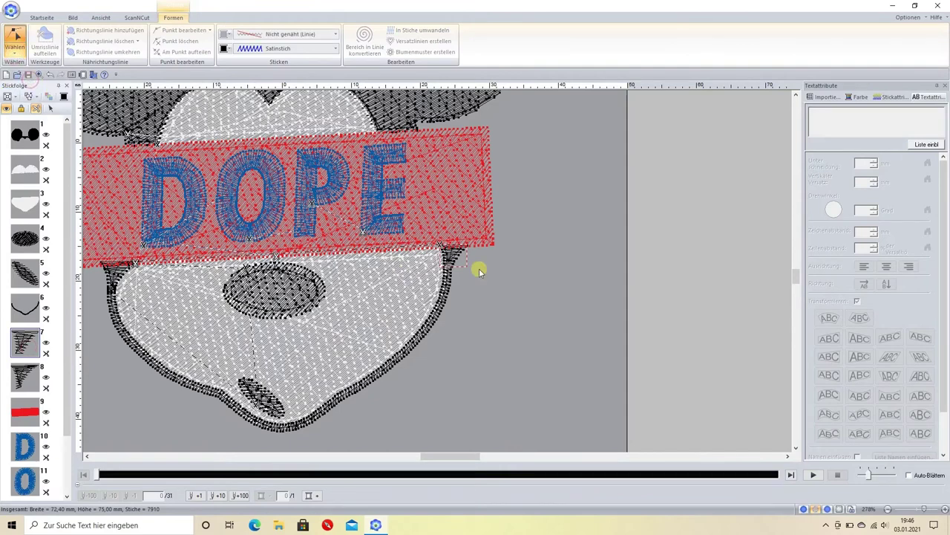
pyautogui.scroll(1, 452, 255)
pyautogui.scroll(1, 433, 269)
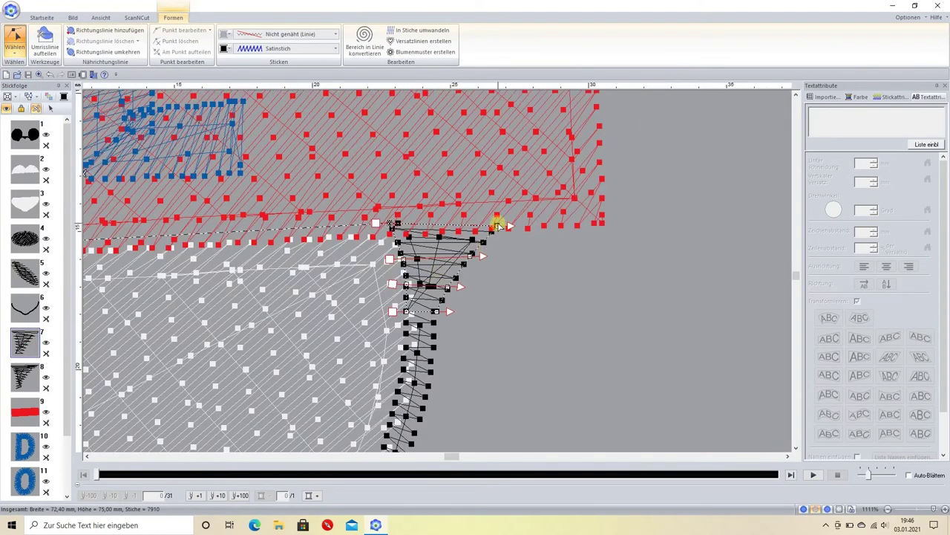
pyautogui.click(496, 224)
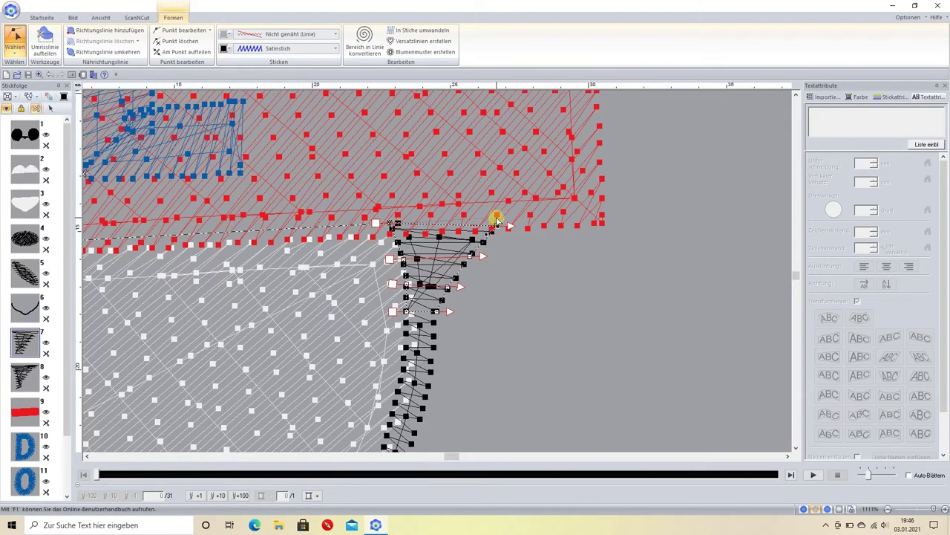
pyautogui.moveTo(497, 219); pyautogui.dragTo(497, 217)
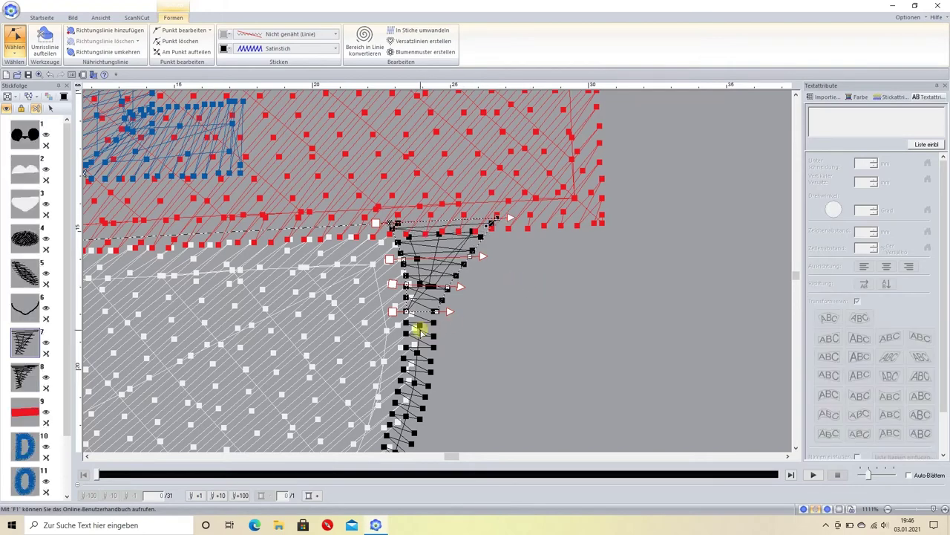
# - Extend the upper right end of the black jaw outline slightly upward so it overlaps the black corner piece
pyautogui.click(419, 330)
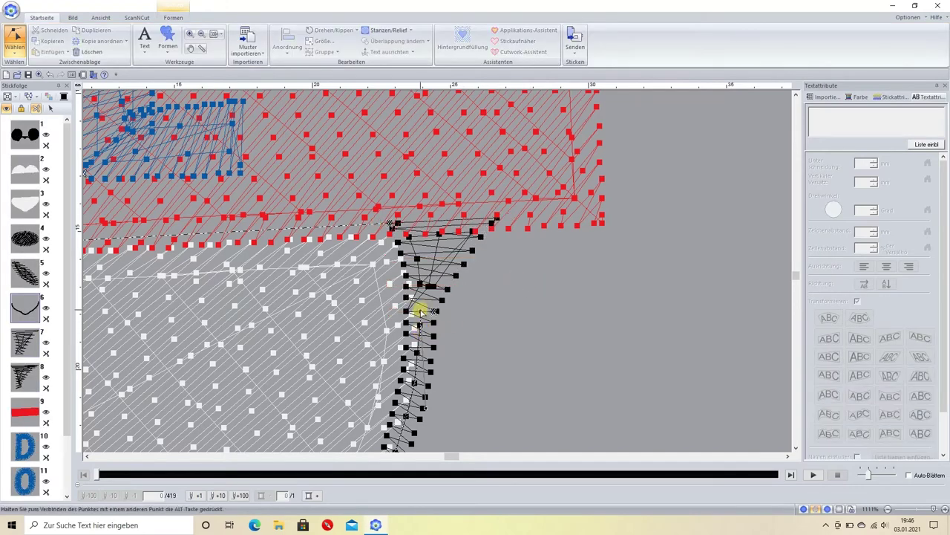
pyautogui.moveTo(421, 311); pyautogui.dragTo(420, 303)
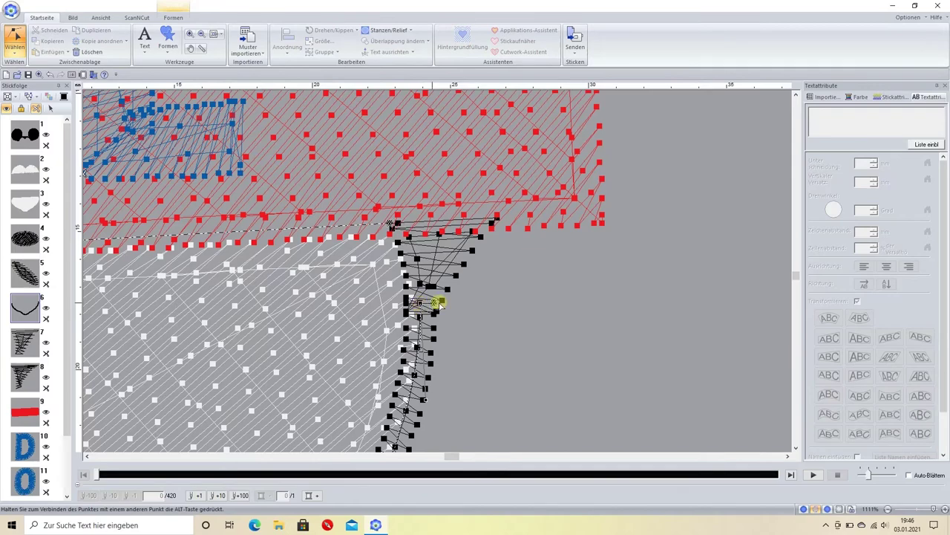
pyautogui.scroll(-1, 438, 273)
pyautogui.scroll(-2, 439, 274)
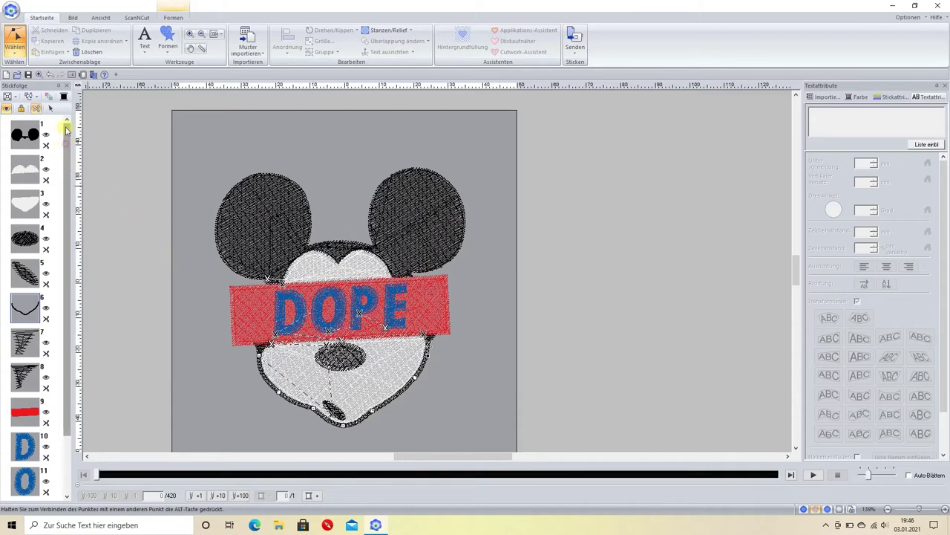
# - Display the whole design in the realistic stitch view
pyautogui.click(73, 17)
pyautogui.click(100, 17)
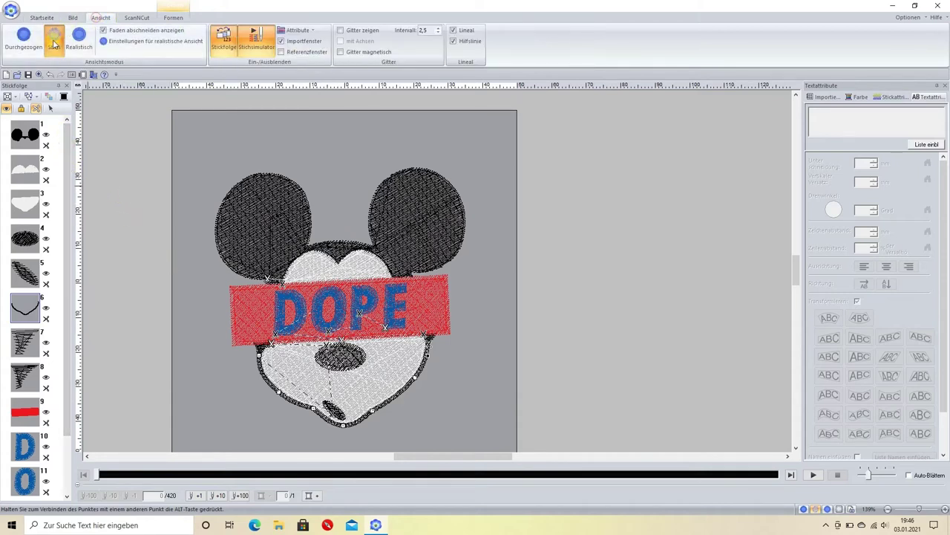
pyautogui.click(78, 38)
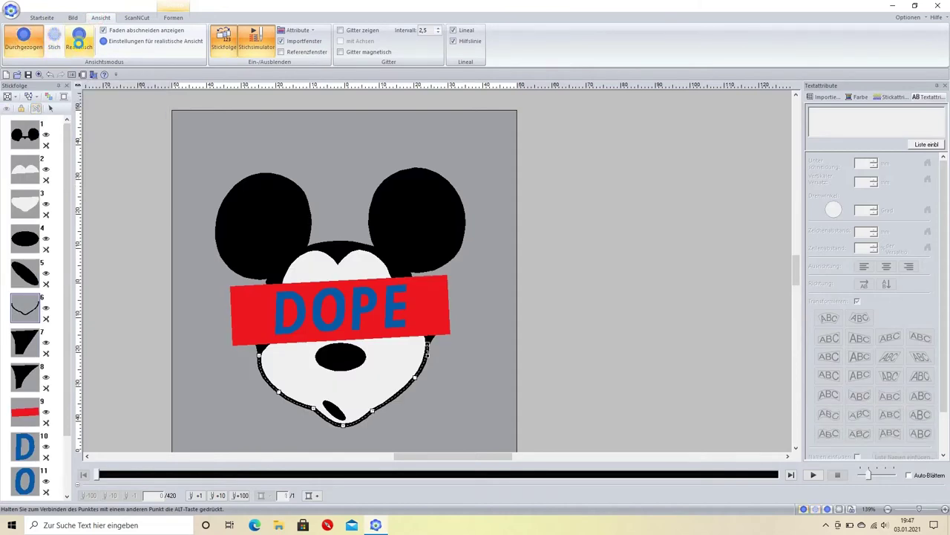
pyautogui.click(78, 41)
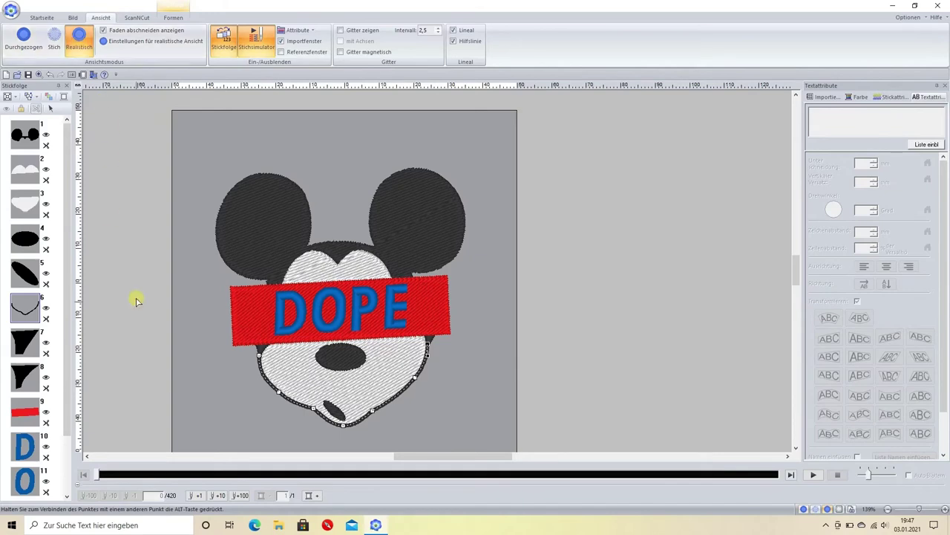
# - Switch from point editing to object selection, select the DOPE lettering and change its thread colour to white
pyautogui.click(42, 17)
pyautogui.click(15, 41)
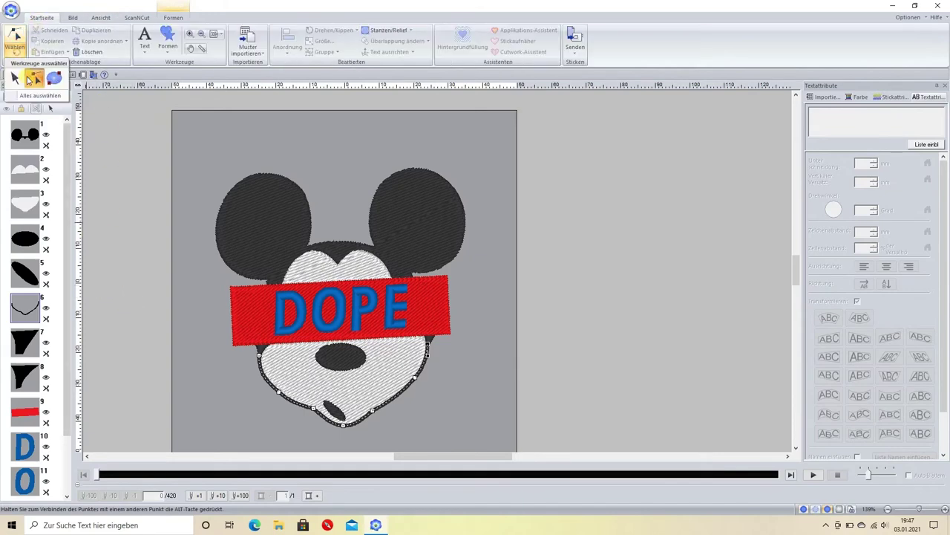
pyautogui.click(28, 79)
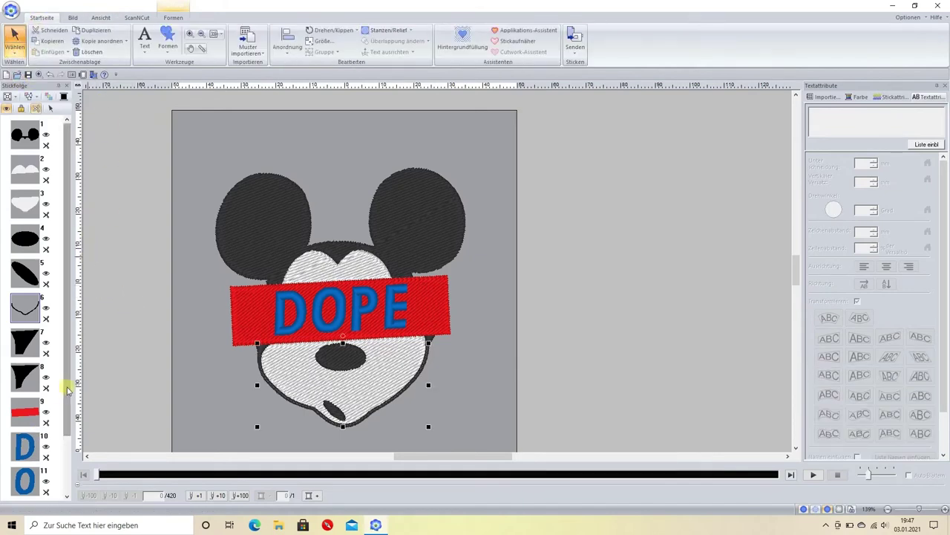
pyautogui.scroll(-2, 67, 390)
pyautogui.click(46, 379)
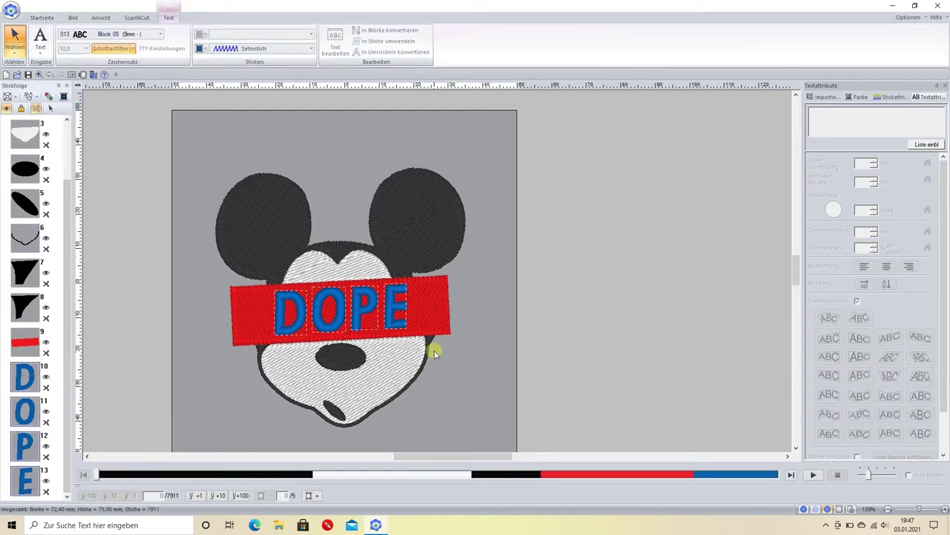
pyautogui.click(861, 100)
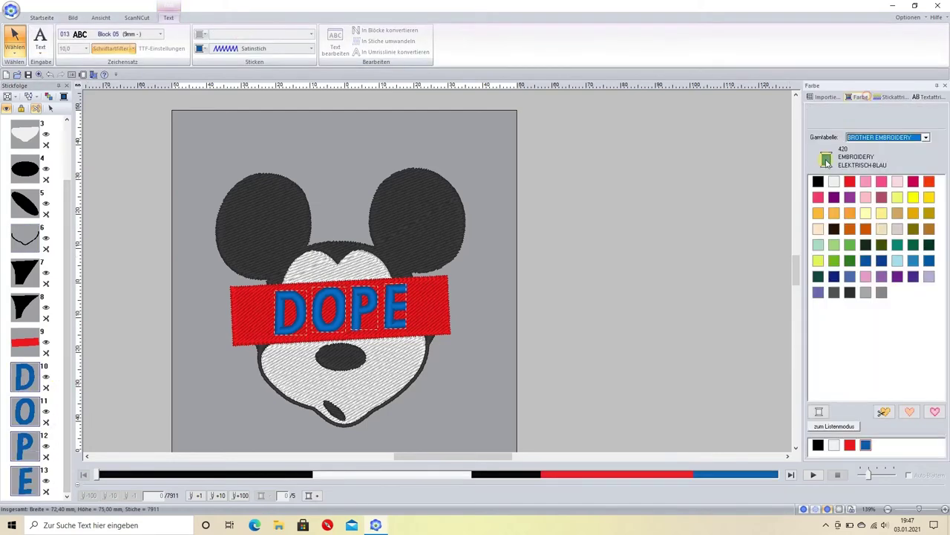
pyautogui.click(588, 246)
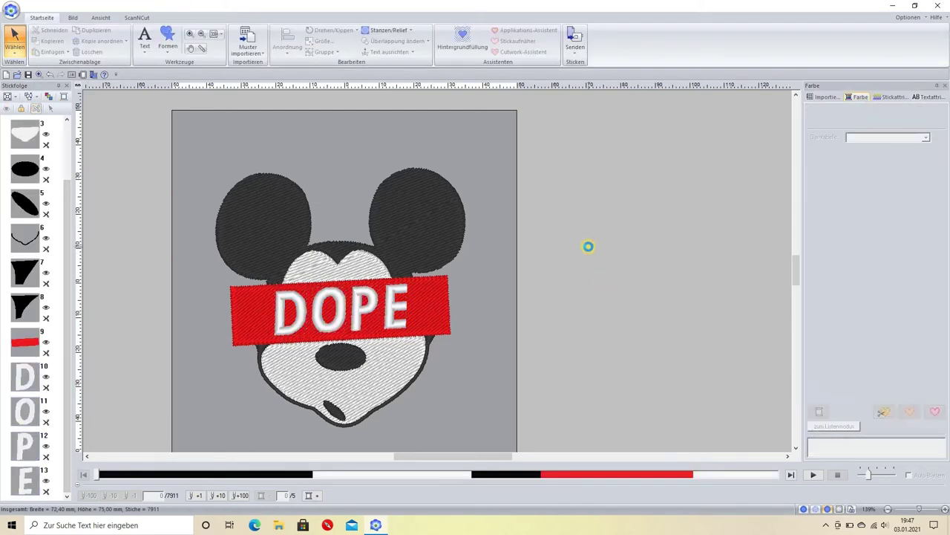
# - Select the black ears, both white face shapes and the red banner, and set their pull compensation to 0.4 mm and density to 4.8 stitches/mm
pyautogui.scroll(2, 358, 408)
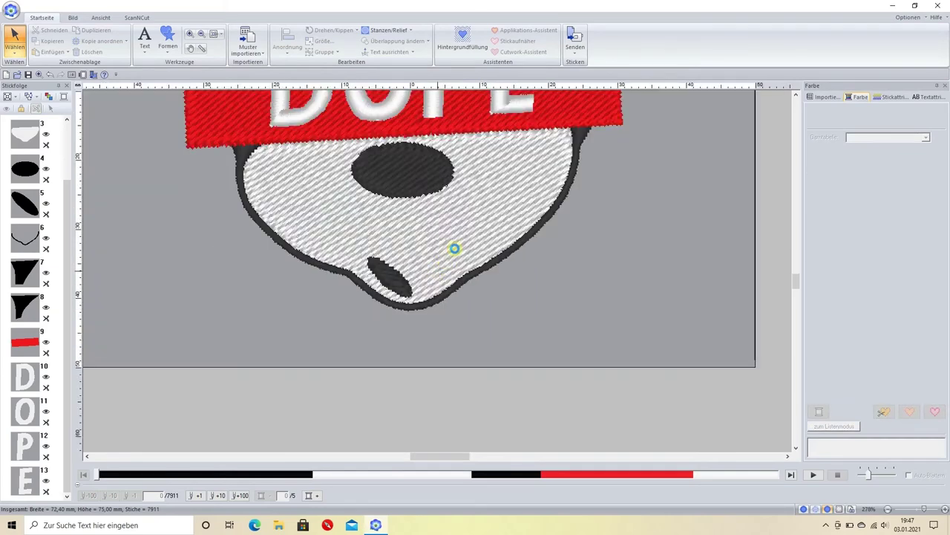
pyautogui.scroll(5, 452, 248)
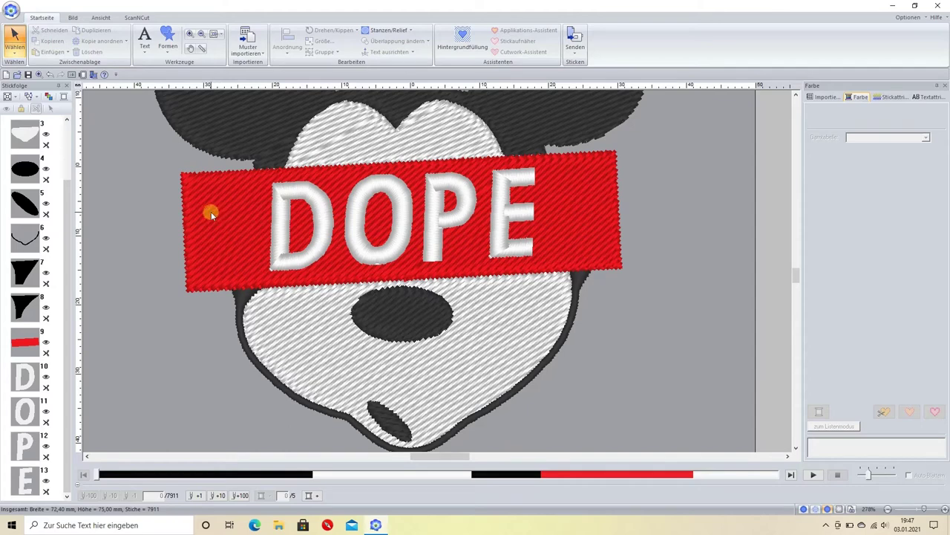
pyautogui.scroll(-2, 213, 212)
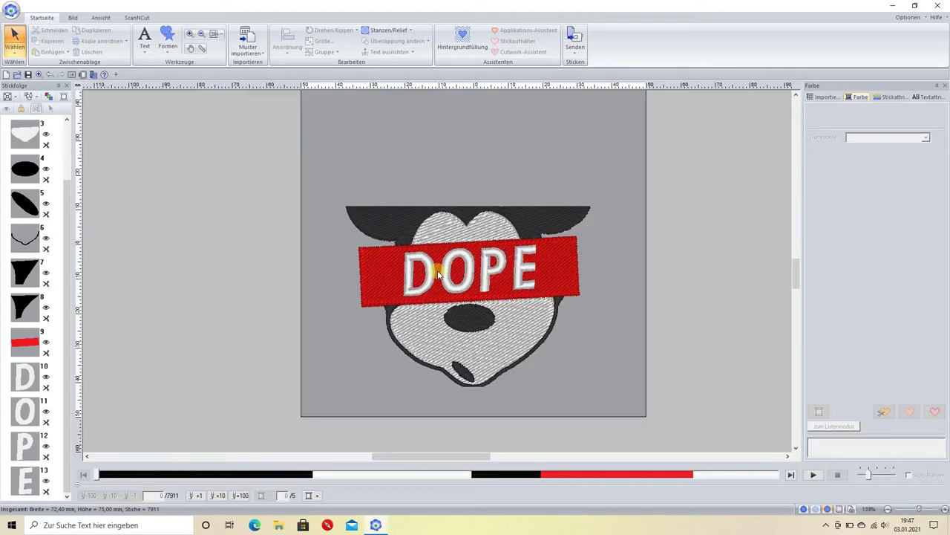
pyautogui.click(410, 202)
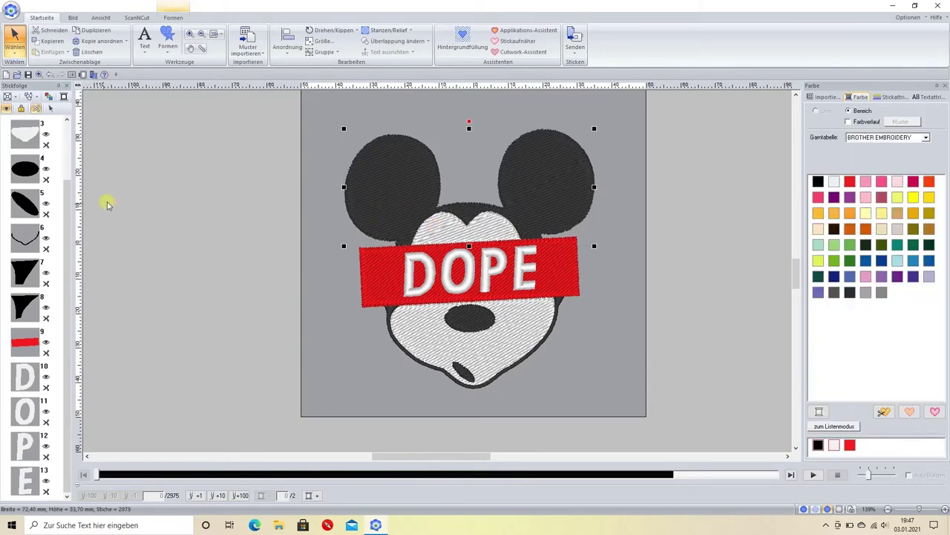
pyautogui.scroll(2, 61, 219)
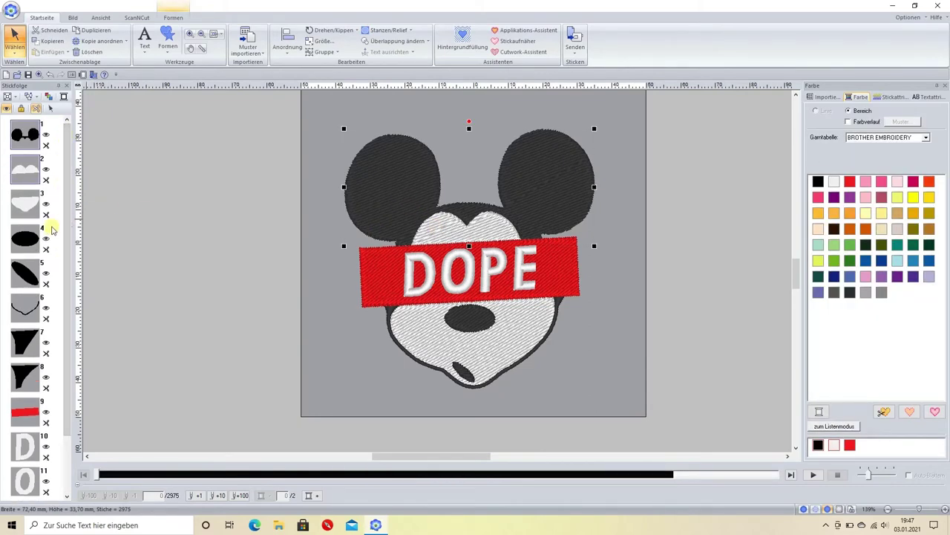
pyautogui.keyDown('shift'); pyautogui.click(26, 238); pyautogui.keyUp('shift')
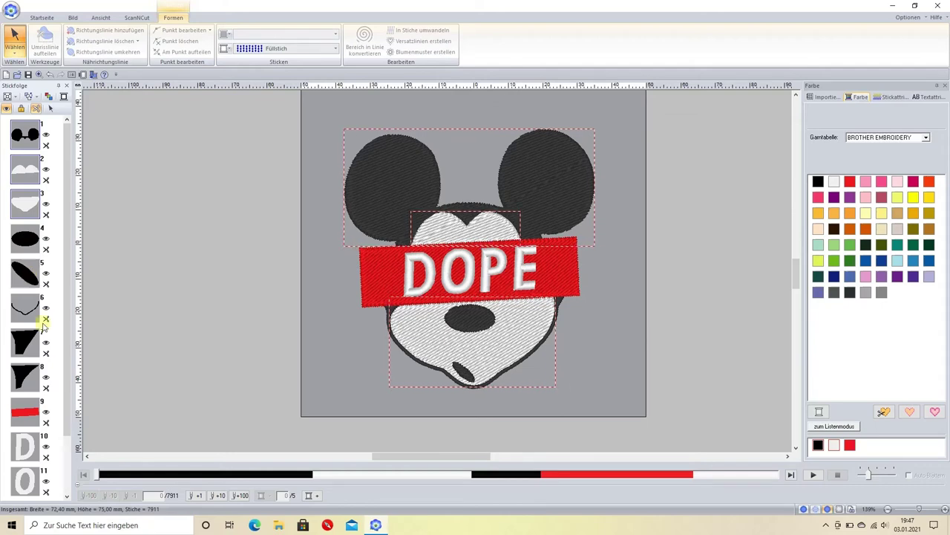
pyautogui.keyDown('ctrl'); pyautogui.click(26, 414); pyautogui.keyUp('ctrl')
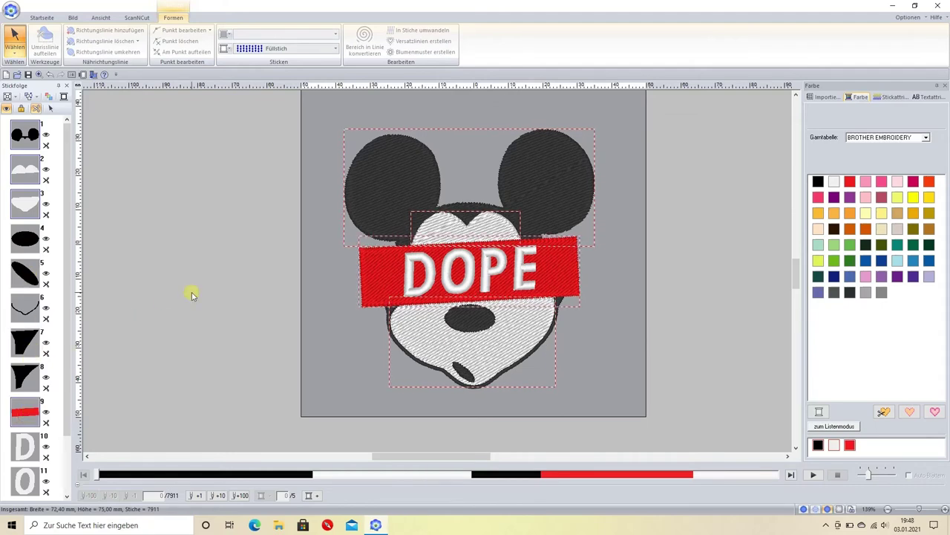
pyautogui.click(884, 97)
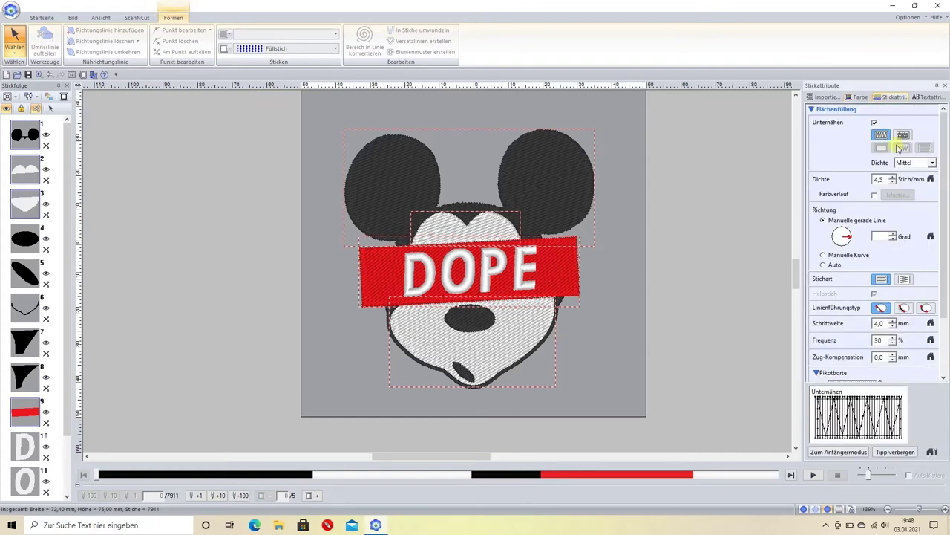
pyautogui.click(893, 354)
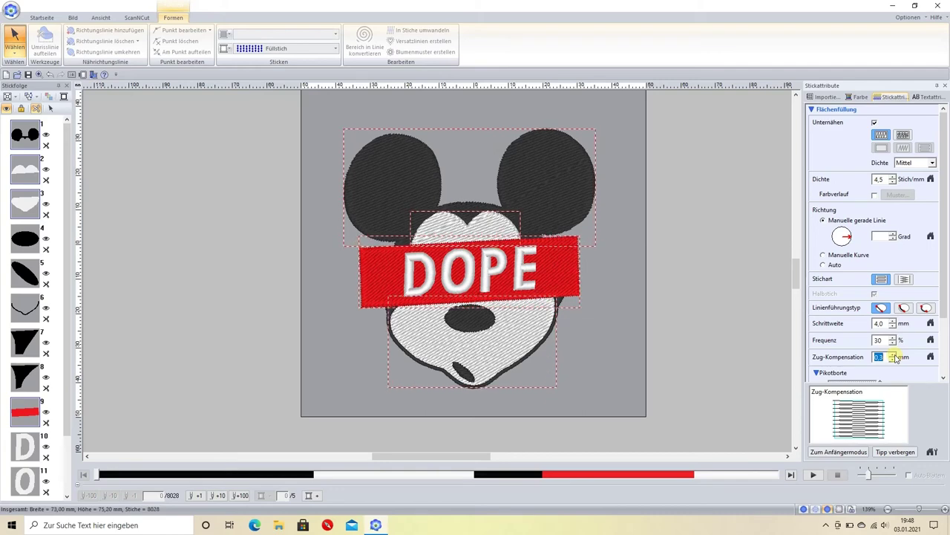
pyautogui.click(894, 355)
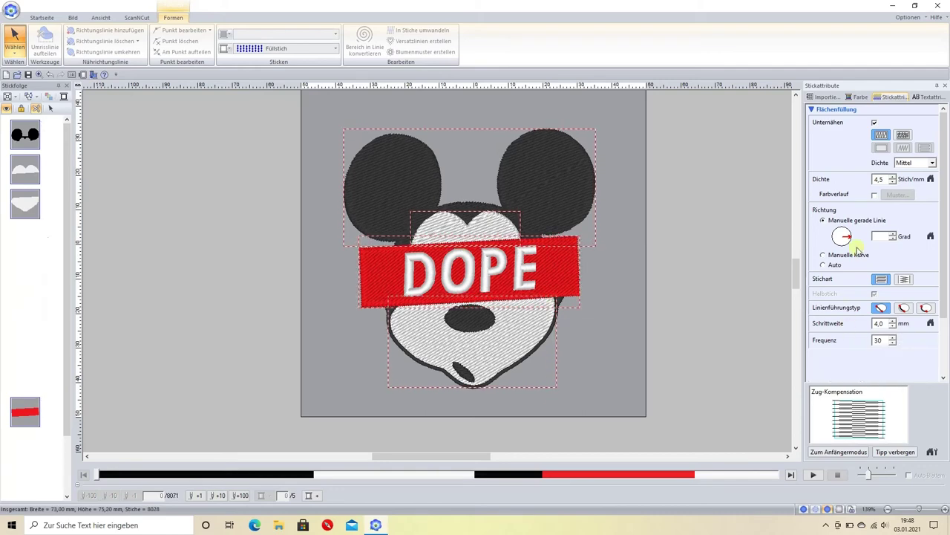
pyautogui.click(894, 177)
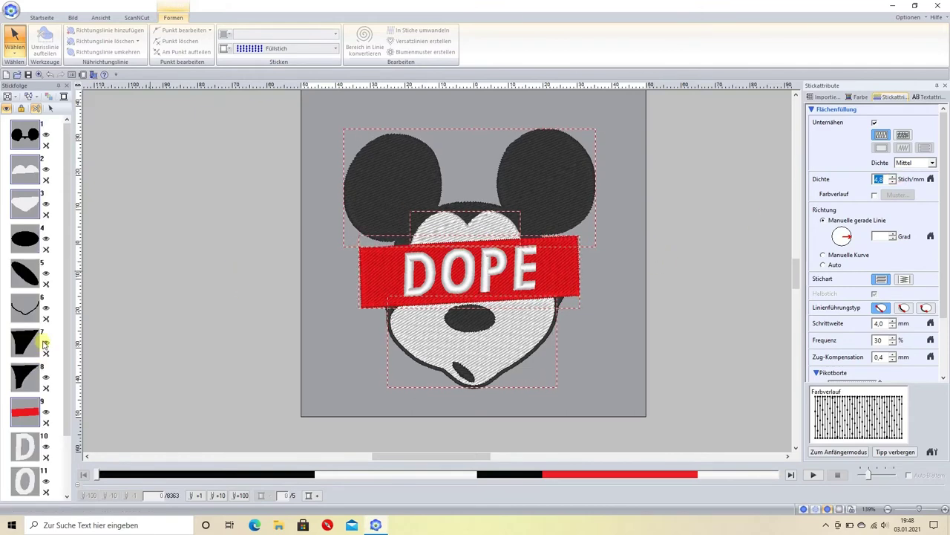
# - Select the black nose oval and set its fill density to 4.8 stitches/mm
pyautogui.click(50, 240)
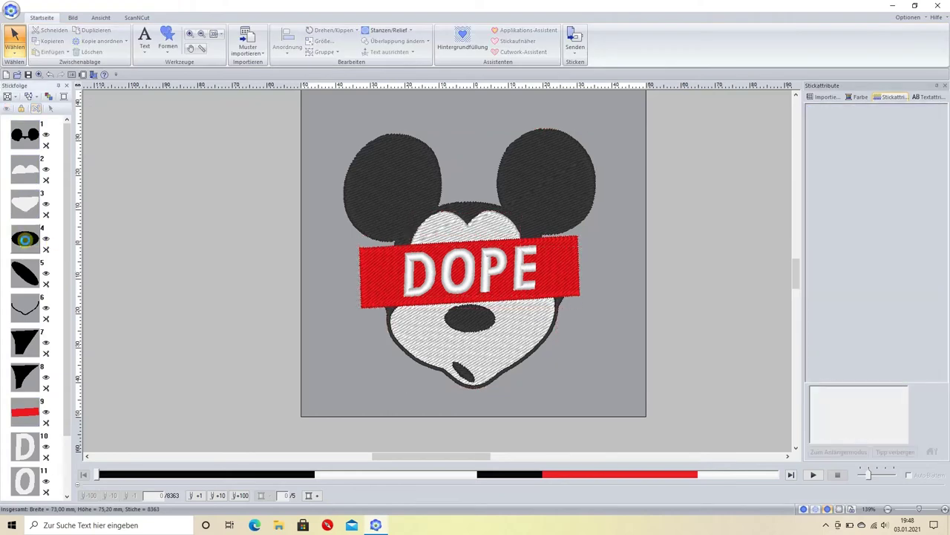
pyautogui.click(26, 242)
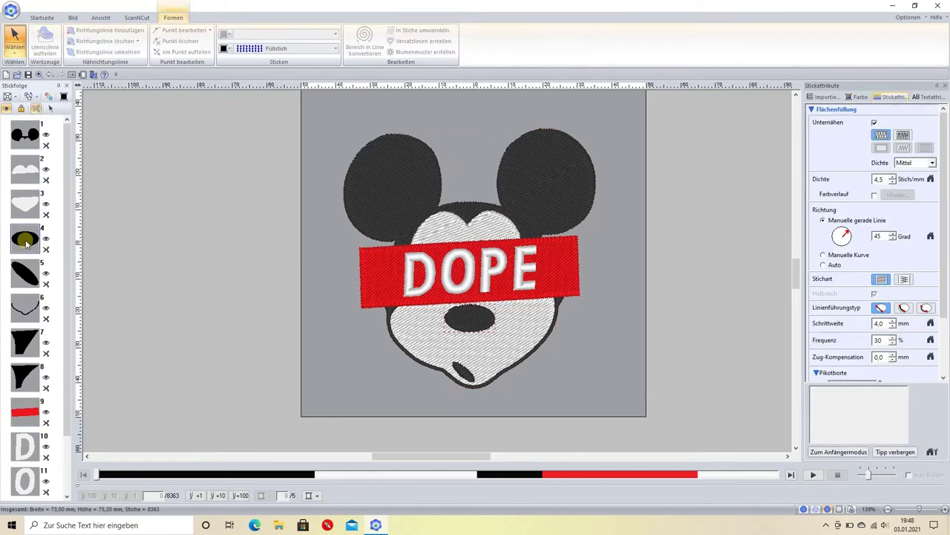
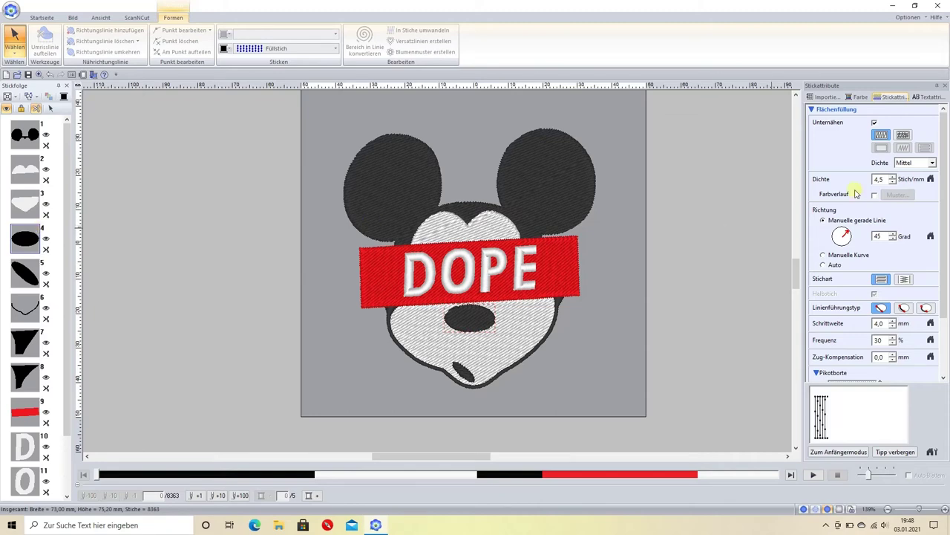
pyautogui.click(893, 176)
pyautogui.click(894, 176)
pyautogui.click(893, 176)
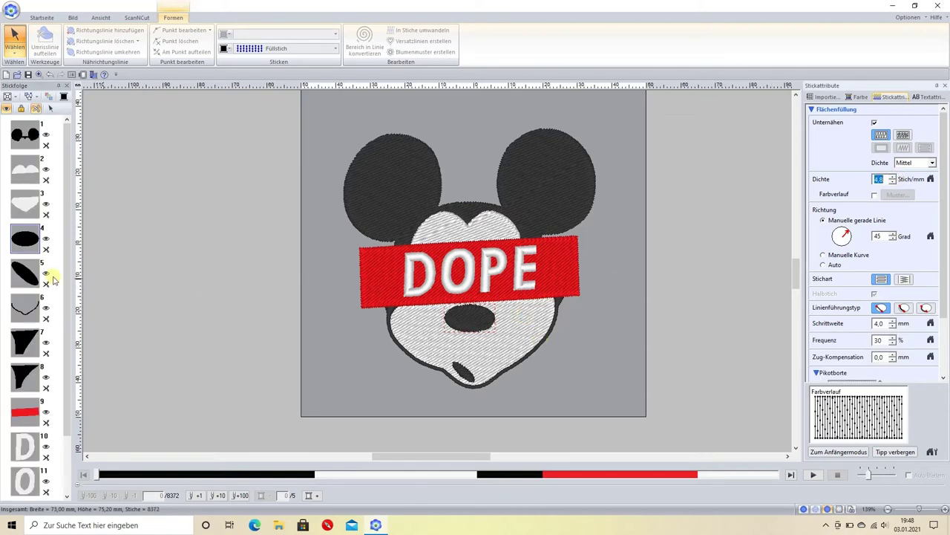
# - Select the small black mouth shape below the nose and change its area stitch type to Satinstich
pyautogui.click(29, 272)
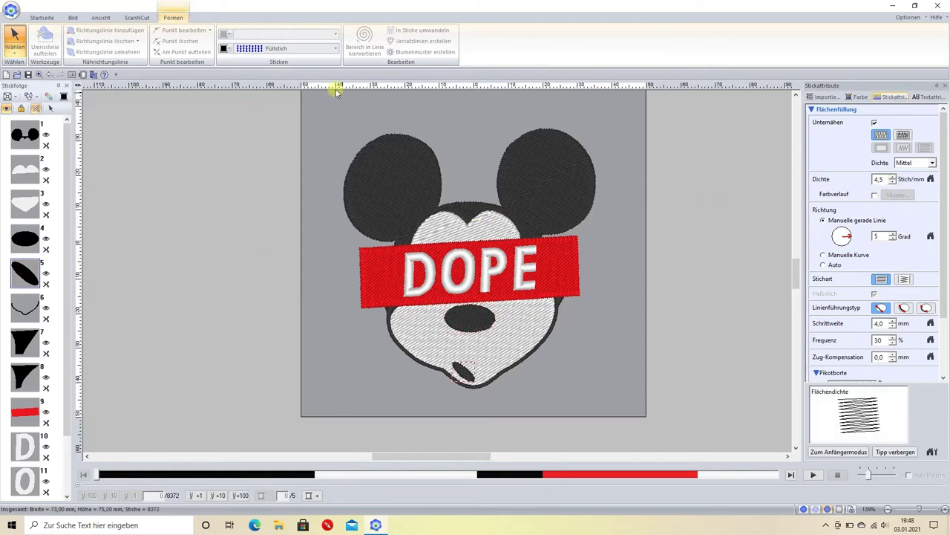
pyautogui.click(277, 48)
pyautogui.click(276, 72)
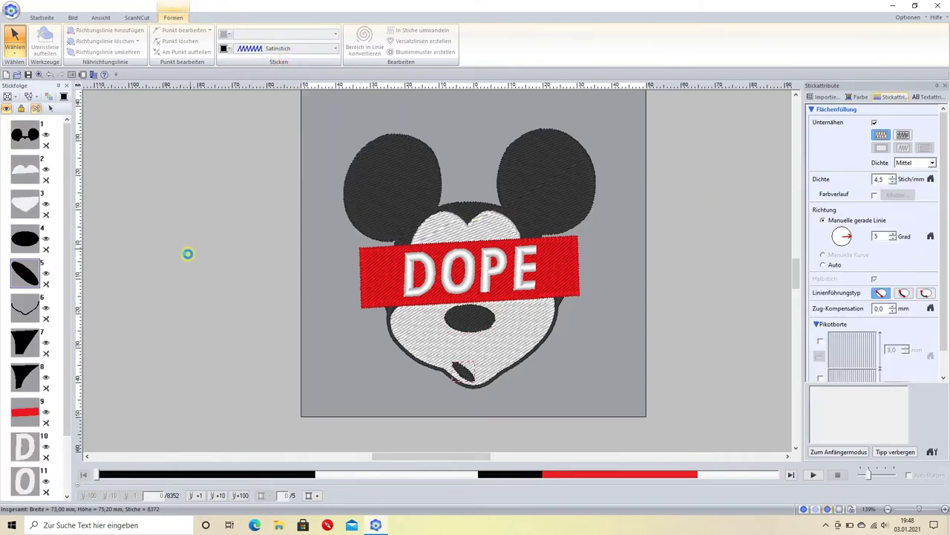
# - Set the black mouth shape's density to 4.8 stitches/mm and pull compensation to 0.3 mm, and the nose oval's pull compensation to 0.2 mm
pyautogui.click(893, 176)
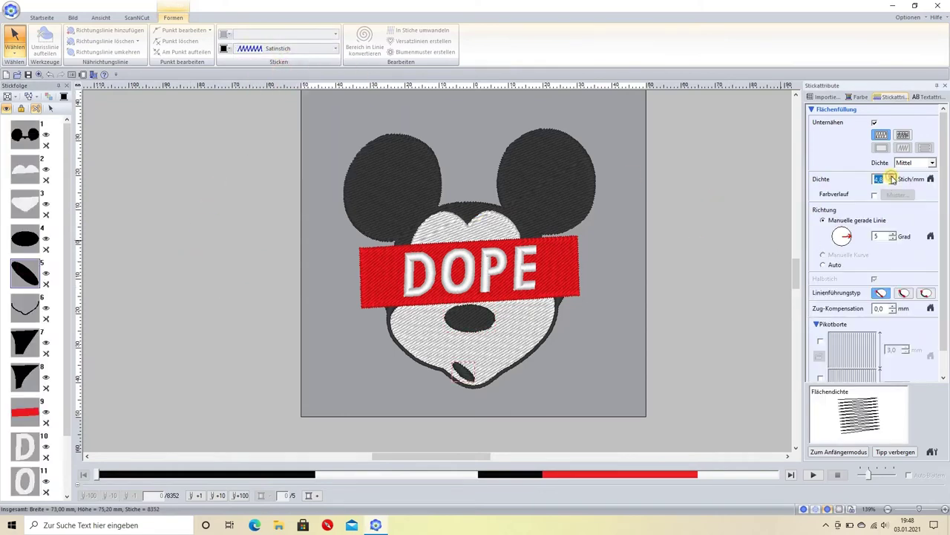
pyautogui.click(893, 175)
pyautogui.click(893, 176)
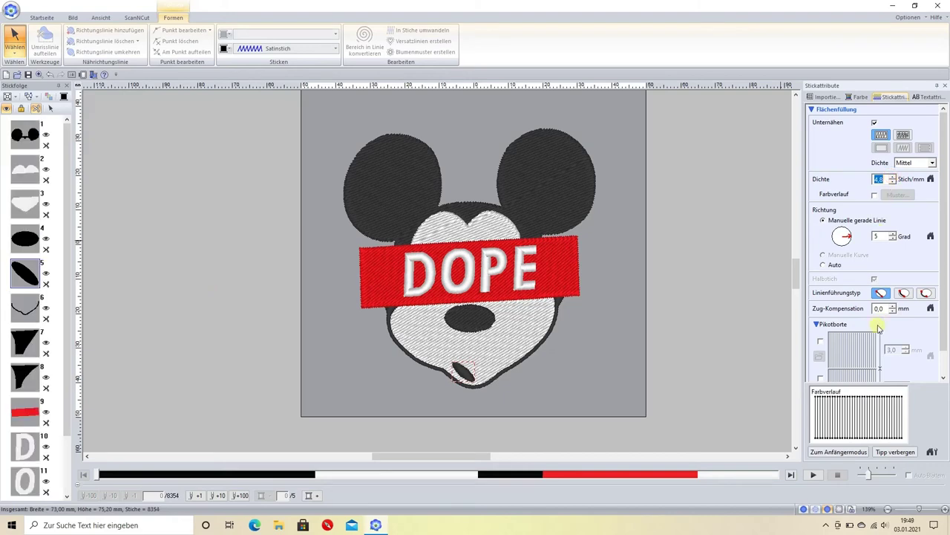
pyautogui.click(894, 306)
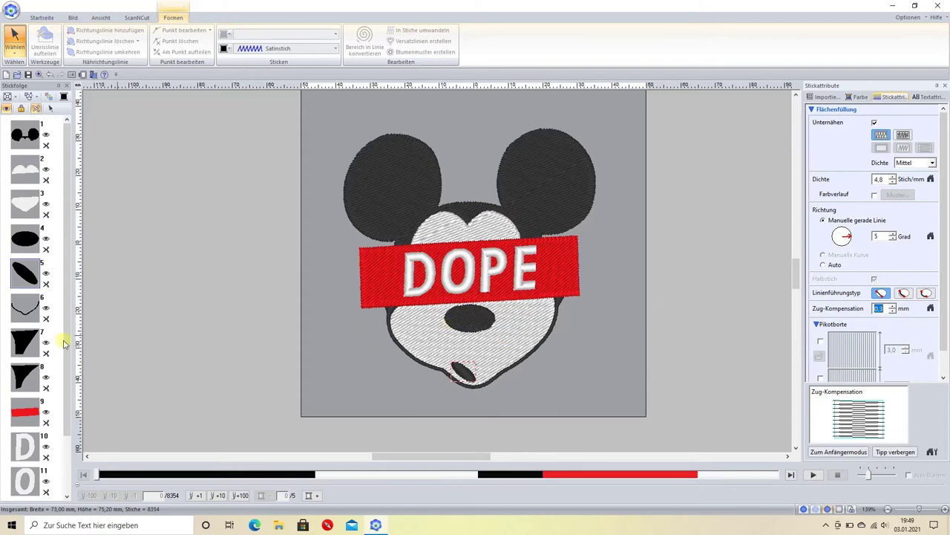
pyautogui.click(25, 238)
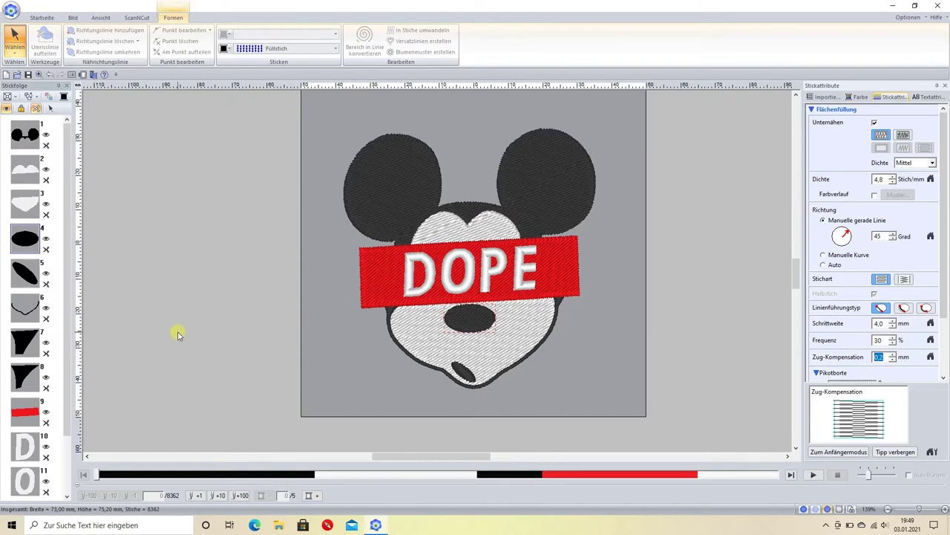
# - Select the red banner as an object, give its outline a Zickzackstich and set the outline thread colour to red
pyautogui.click(25, 135)
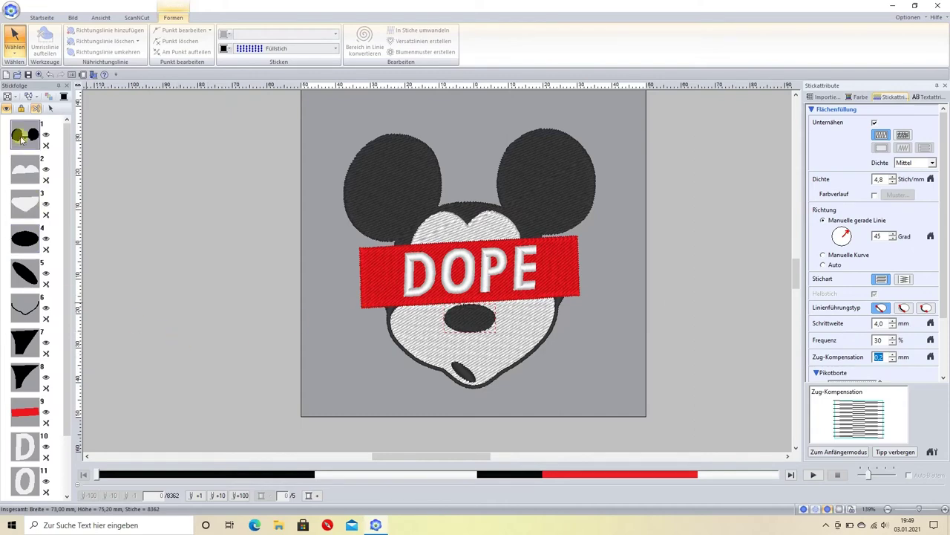
pyautogui.rightClick(26, 141)
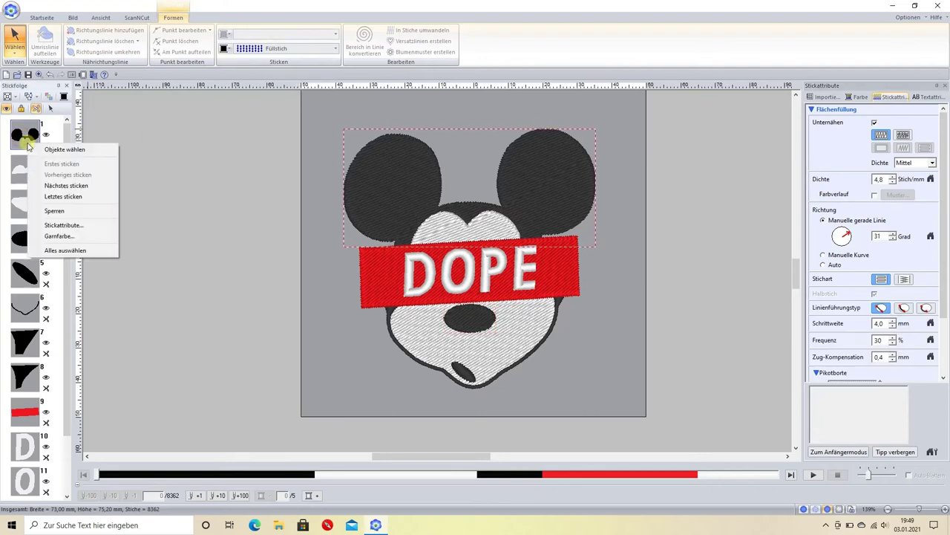
pyautogui.click(25, 412)
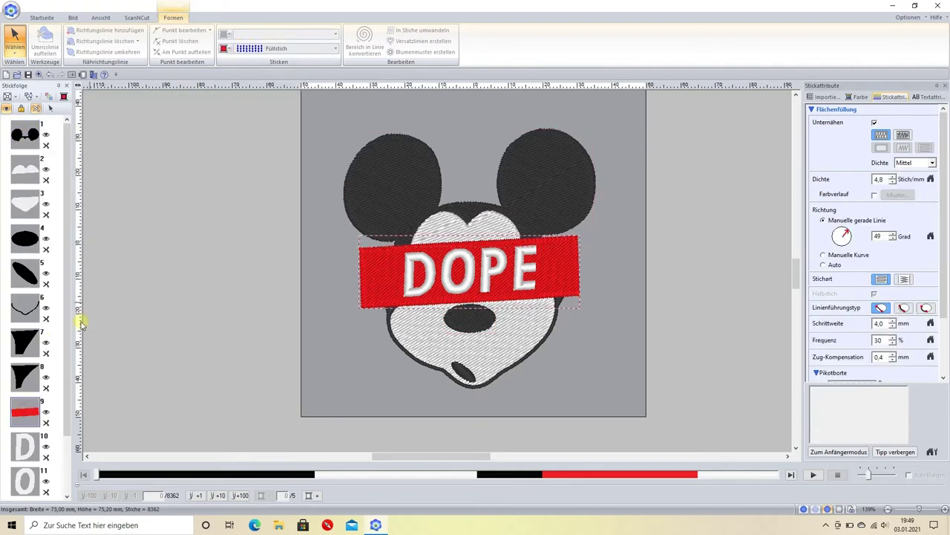
pyautogui.rightClick(28, 408)
pyautogui.click(65, 300)
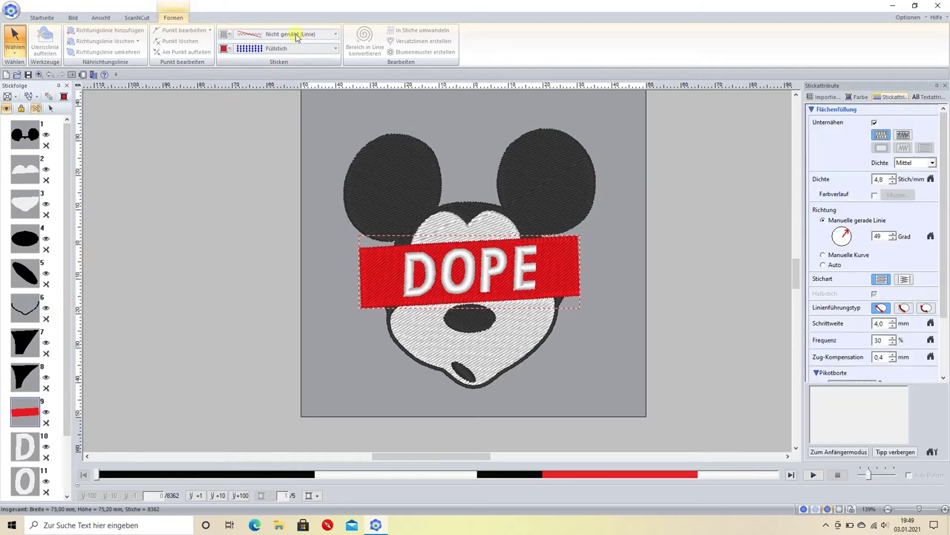
pyautogui.click(297, 34)
pyautogui.click(280, 58)
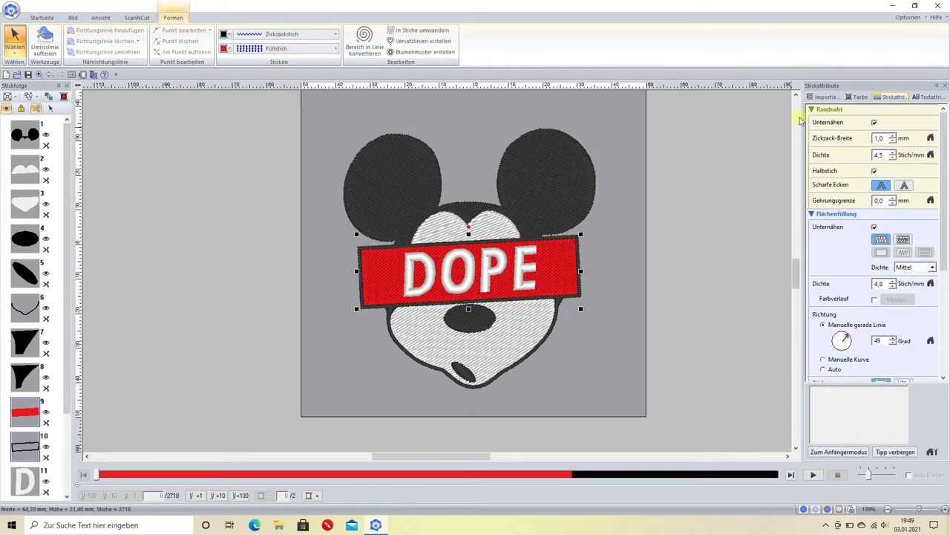
pyautogui.click(231, 34)
pyautogui.click(241, 58)
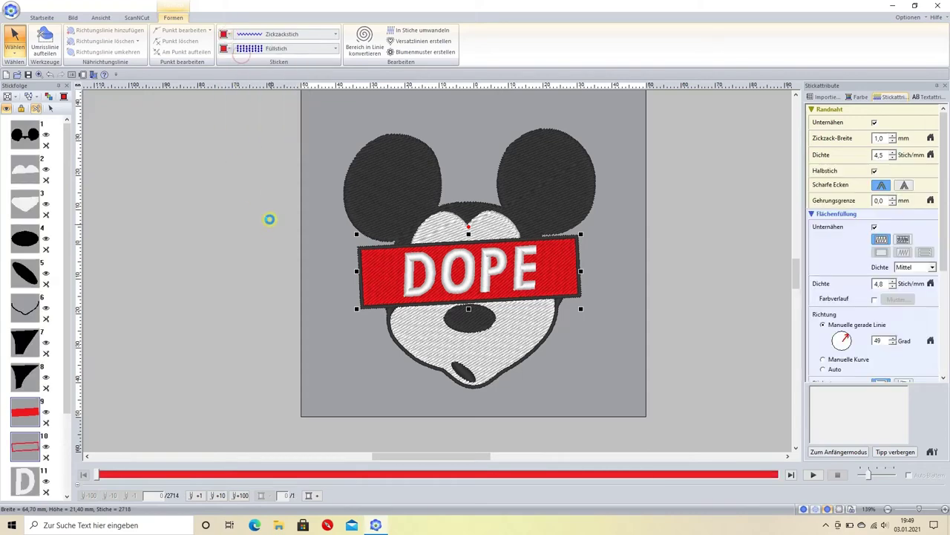
# - Set the red banner outline's zigzag width to 1.5 mm and its density to 4.9 stitches/mm
pyautogui.click(893, 138)
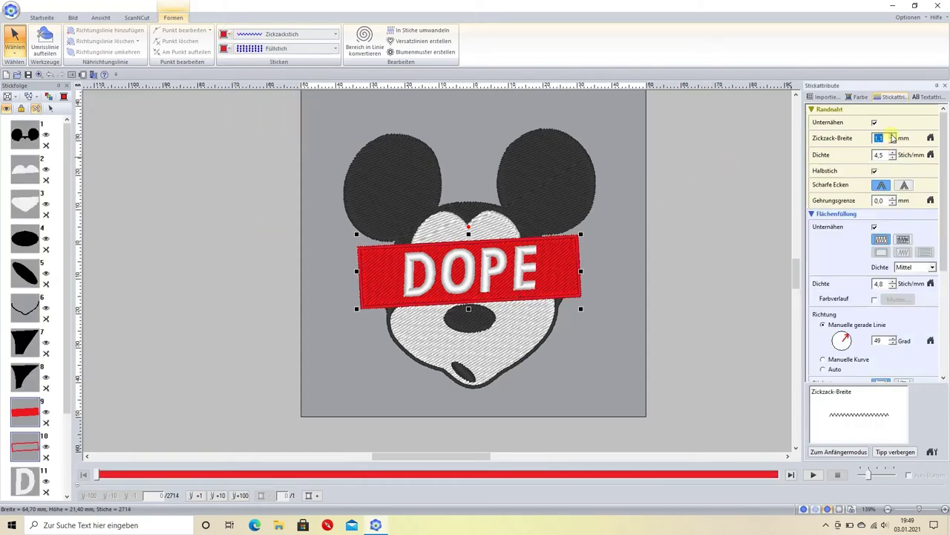
pyautogui.click(893, 137)
pyautogui.click(893, 136)
pyautogui.click(893, 136)
pyautogui.click(894, 136)
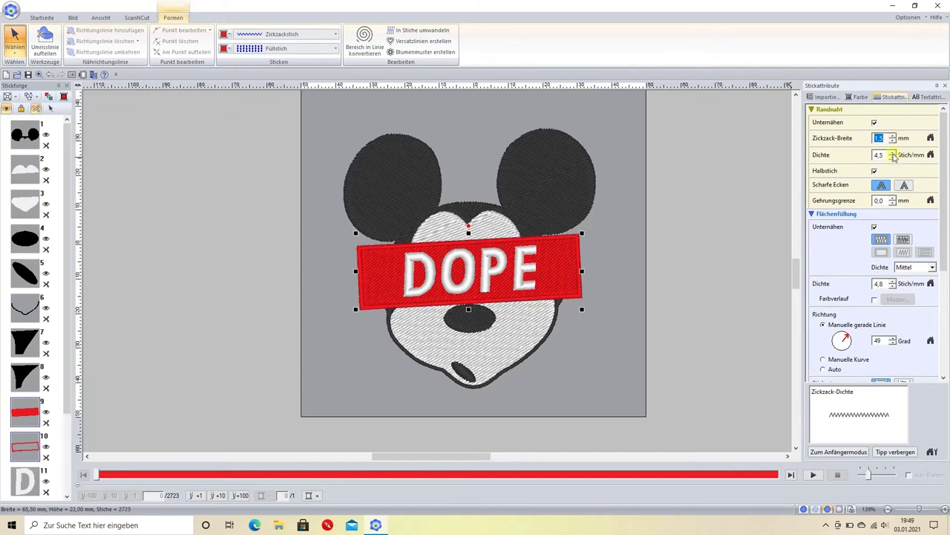
pyautogui.click(893, 156)
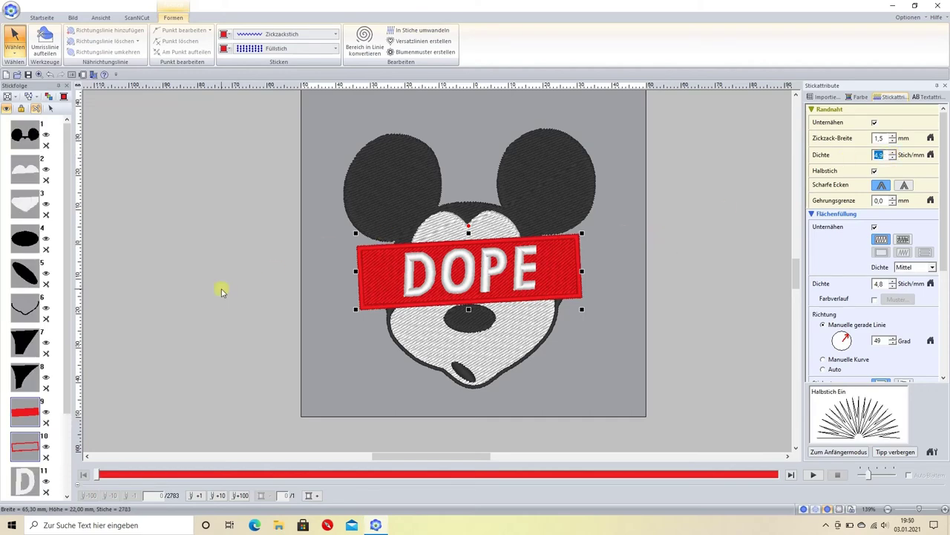
pyautogui.click(58, 281)
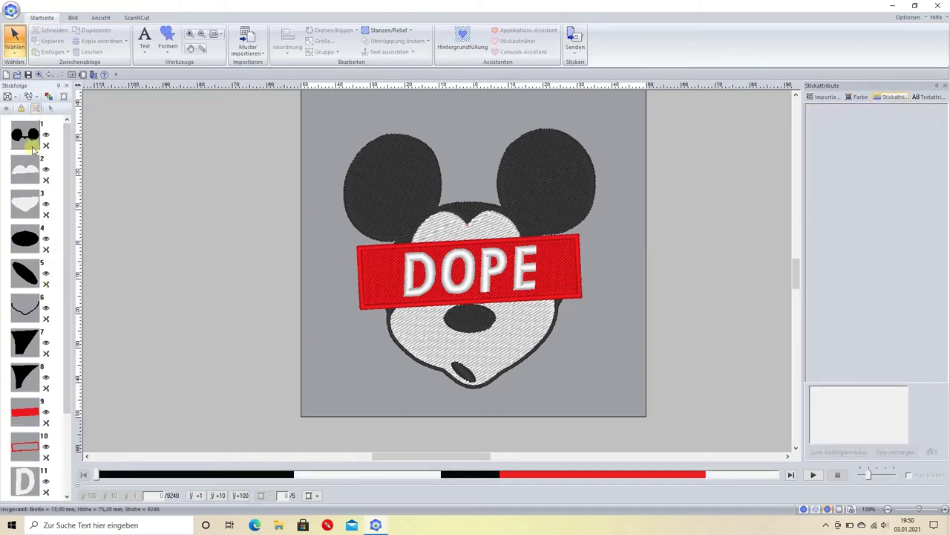
# - Select the black ears object, add a Zickzackstich outline and switch its sharp corners setting to the pointed-corner option
pyautogui.click(28, 138)
pyautogui.rightClick(29, 134)
pyautogui.click(49, 139)
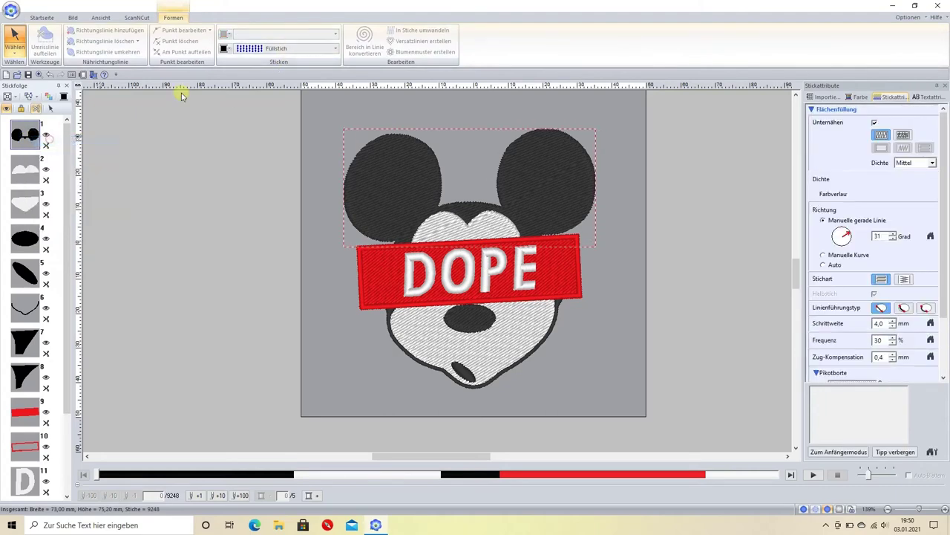
pyautogui.click(318, 34)
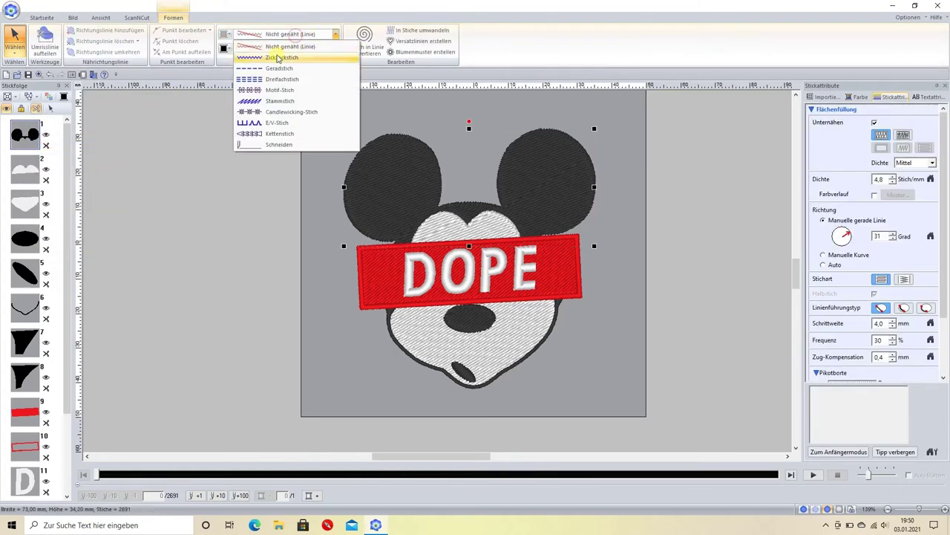
pyautogui.click(278, 43)
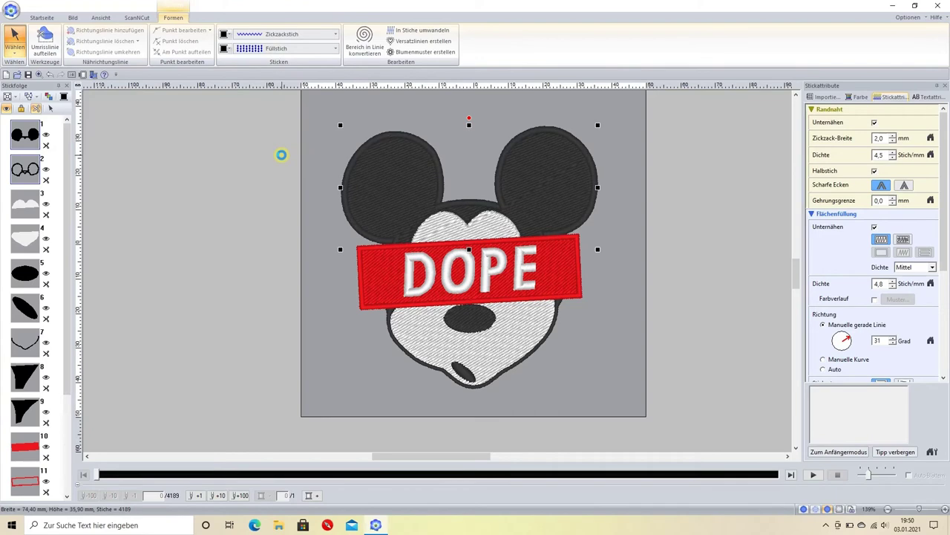
pyautogui.click(905, 185)
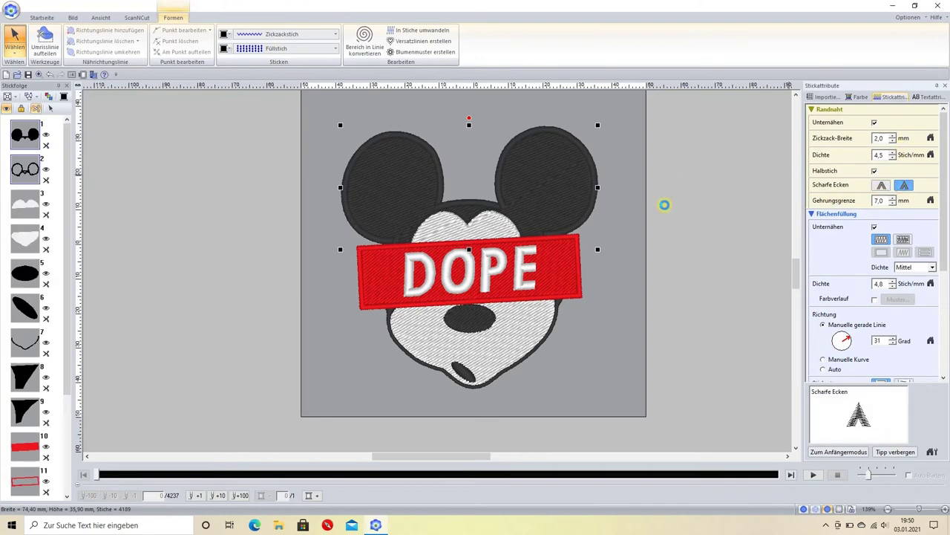
# - Reduce the ear outline's zigzag width to 1.3 mm
pyautogui.click(893, 140)
pyautogui.click(893, 141)
pyautogui.click(892, 140)
pyautogui.click(893, 141)
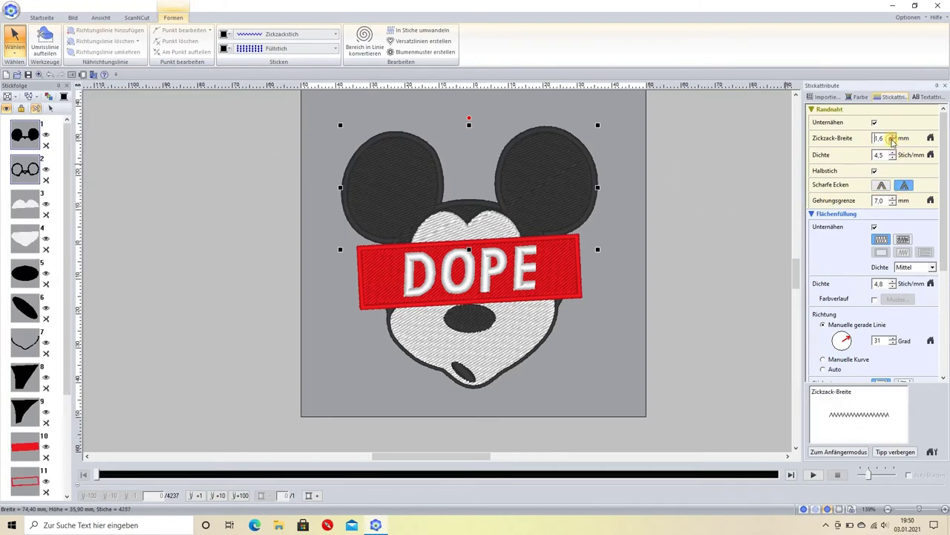
pyautogui.click(891, 141)
pyautogui.click(892, 141)
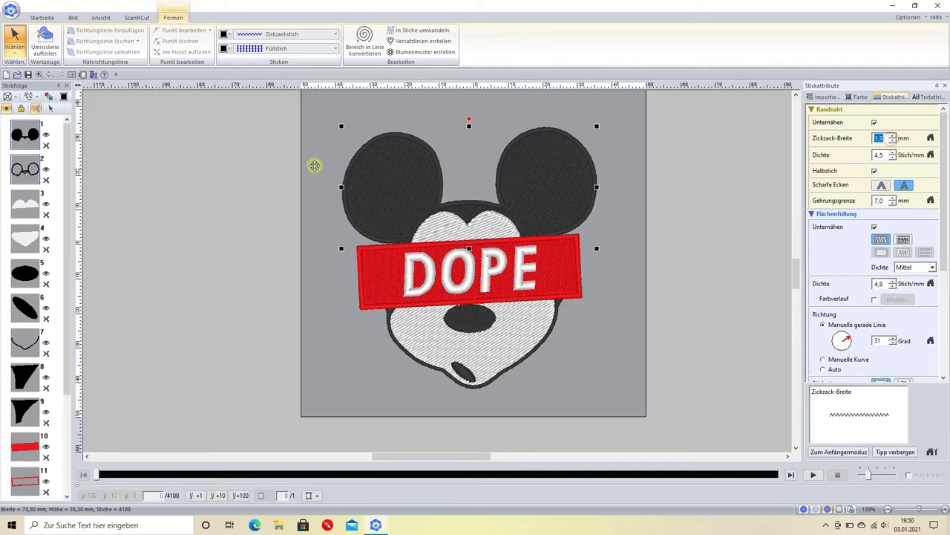
# - Select only the fill of the black ears and set its pull compensation to 0.5 mm
pyautogui.click(23, 172)
pyautogui.click(61, 145)
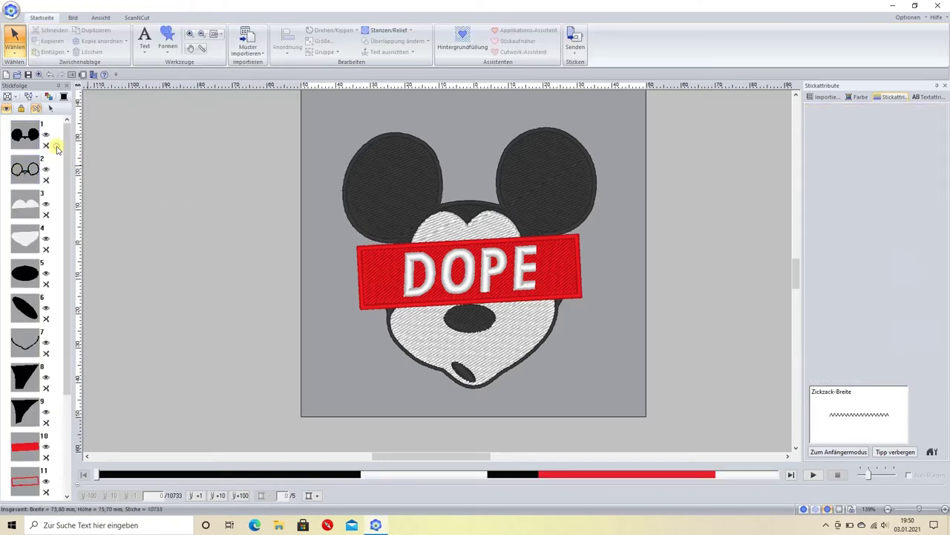
pyautogui.click(893, 354)
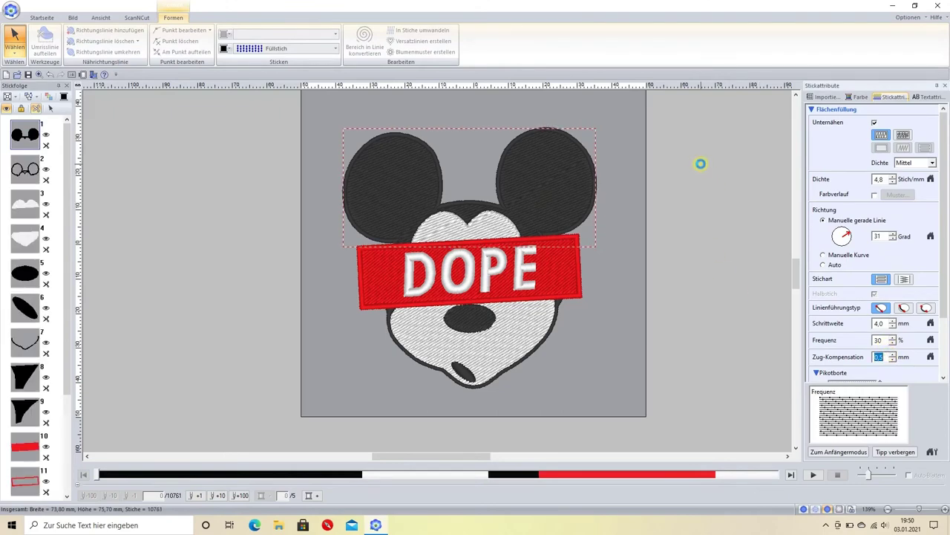
# - Set the ear outline's zigzag width to 1.5 mm and its density to 4.8 stitches/mm, checking against the banner outline's settings
pyautogui.click(29, 168)
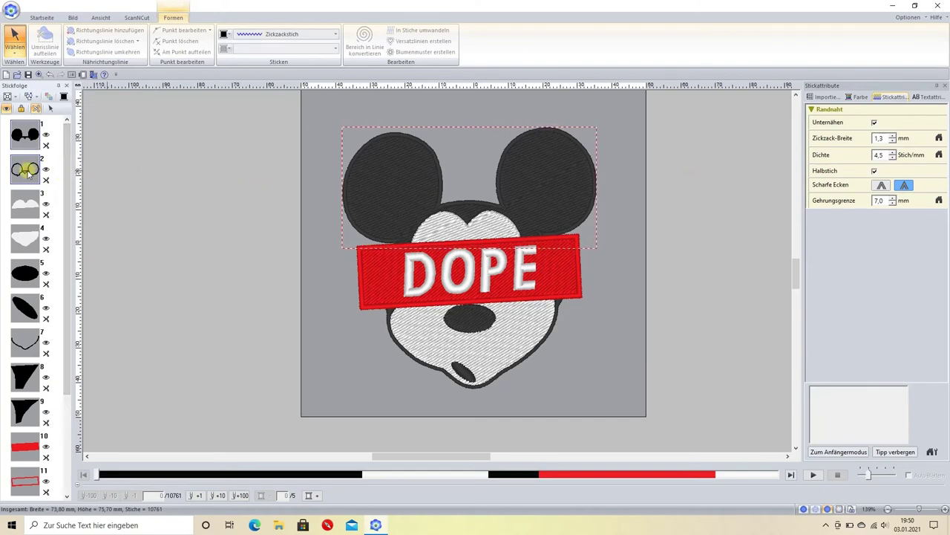
pyautogui.click(27, 170)
pyautogui.click(62, 167)
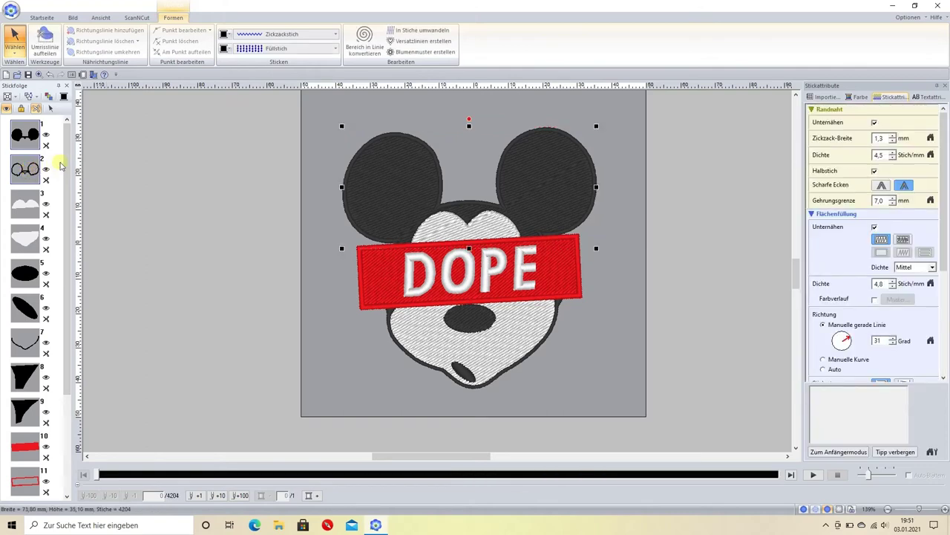
pyautogui.click(894, 136)
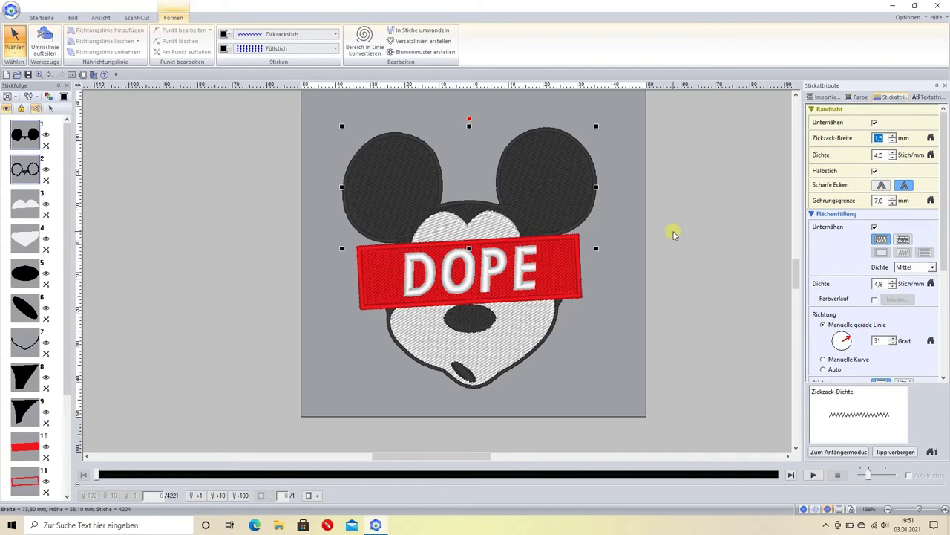
pyautogui.click(26, 484)
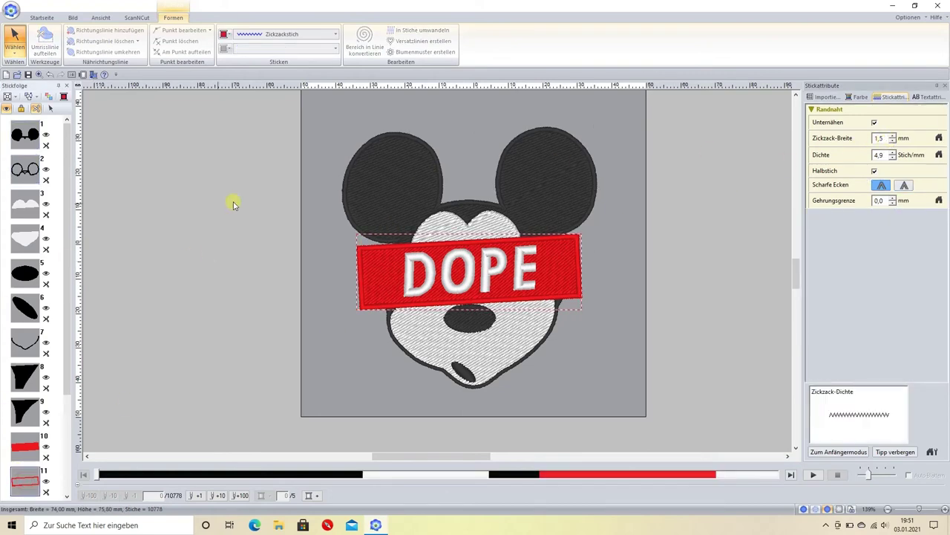
pyautogui.click(25, 169)
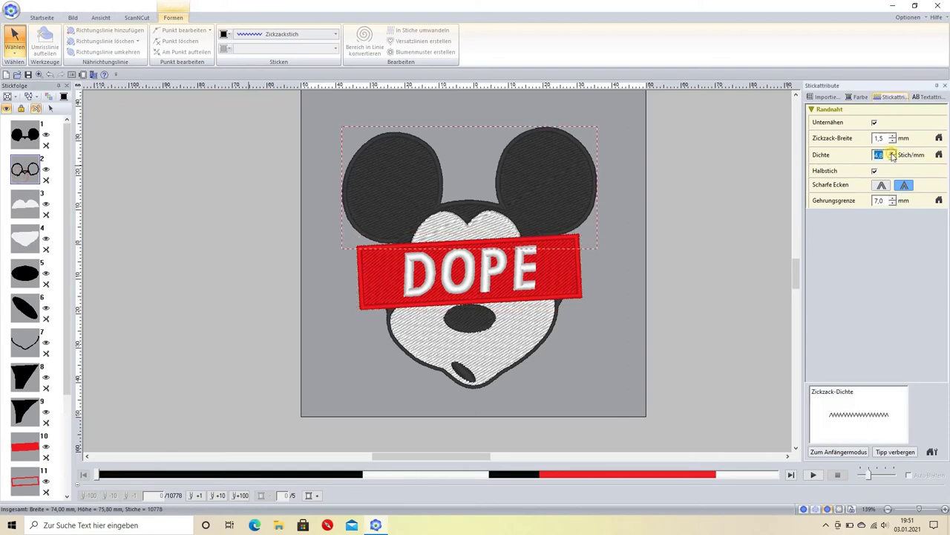
pyautogui.click(892, 151)
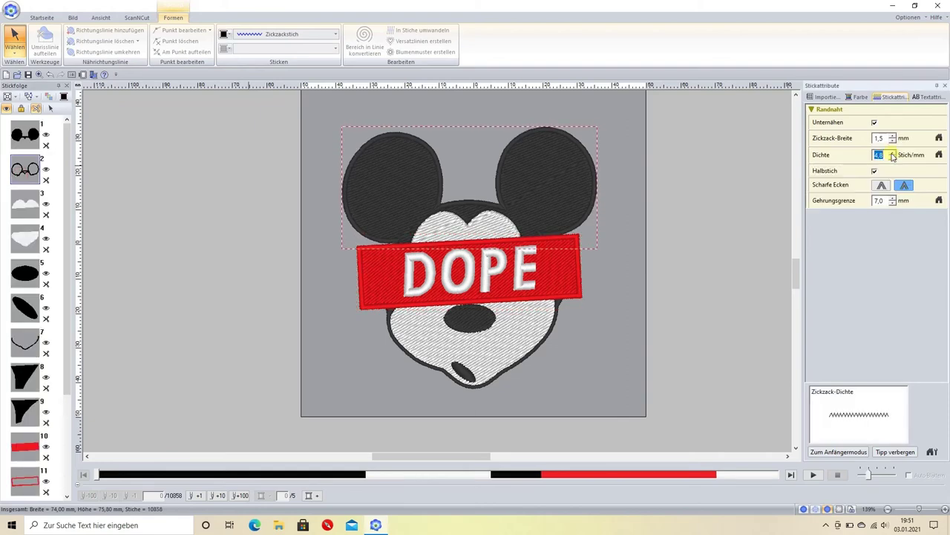
# - Select the red banner outline in the sewing order and set its density to 4.8 stitches/mm
pyautogui.click(26, 481)
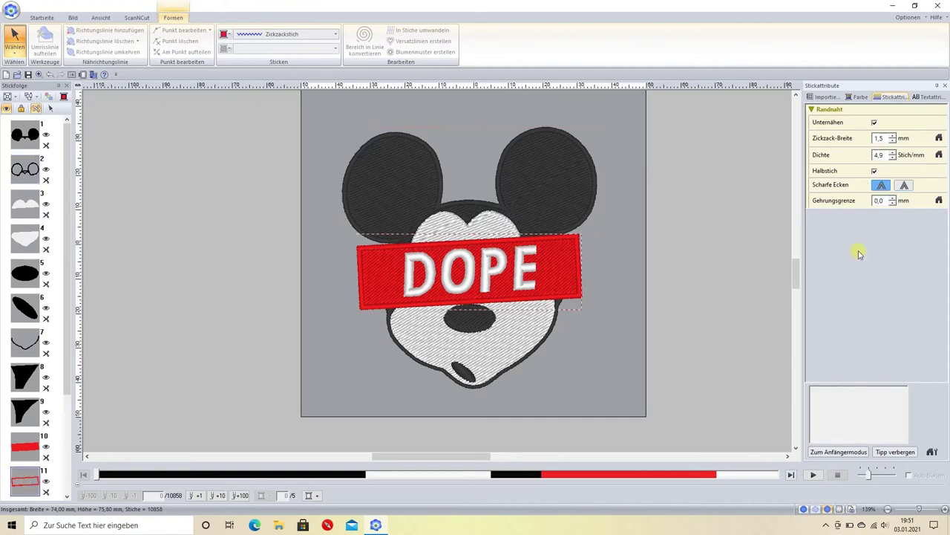
pyautogui.click(893, 158)
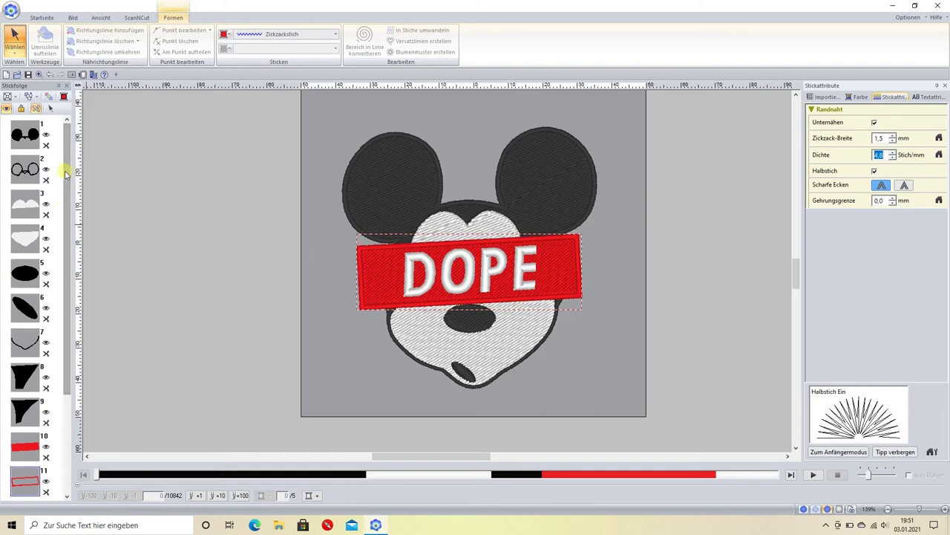
pyautogui.moveTo(64, 172); pyautogui.dragTo(64, 322)
pyautogui.click(51, 380)
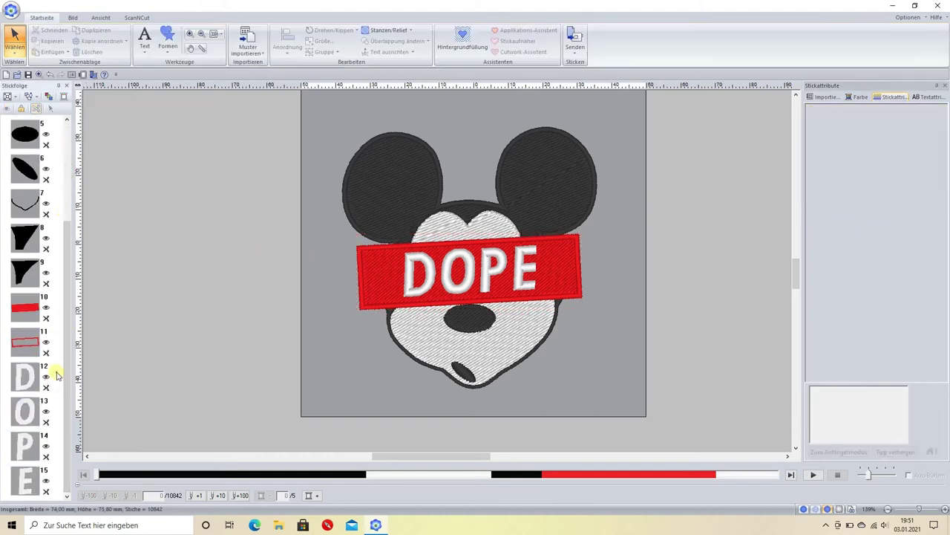
# - Select all four DOPE letters in the sewing order and check their density, underlay and pull compensation
pyautogui.moveTo(57, 374); pyautogui.dragTo(27, 490)
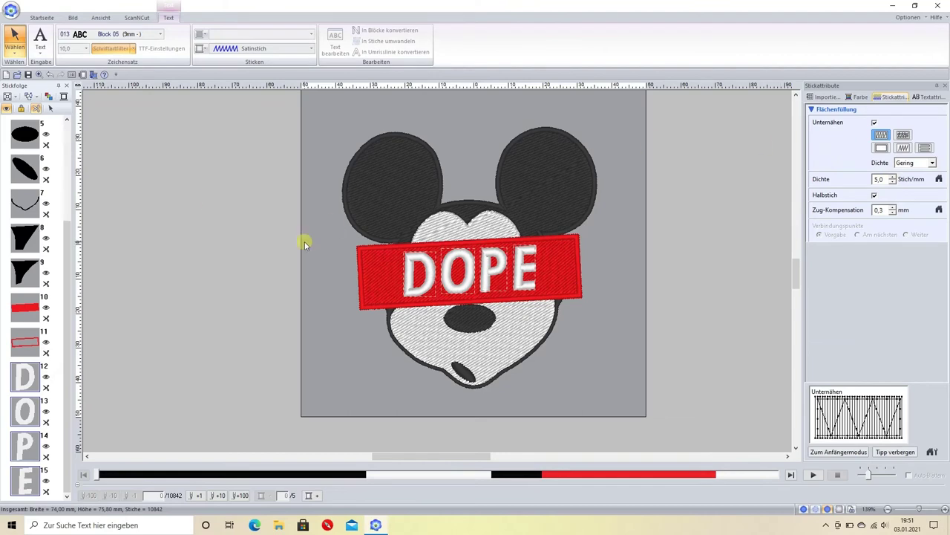
pyautogui.moveTo(65, 246); pyautogui.dragTo(65, 128)
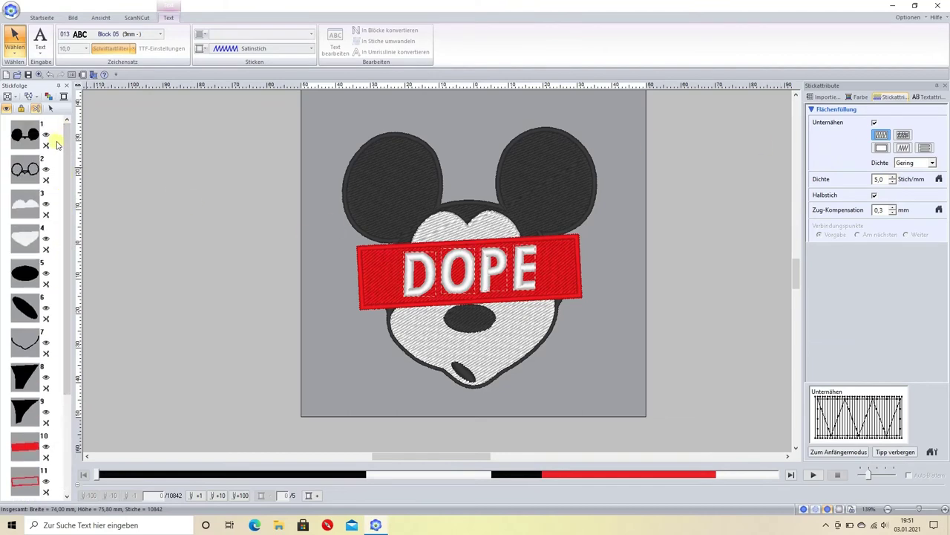
pyautogui.click(57, 140)
# - Save the embroidery design
pyautogui.click(29, 75)
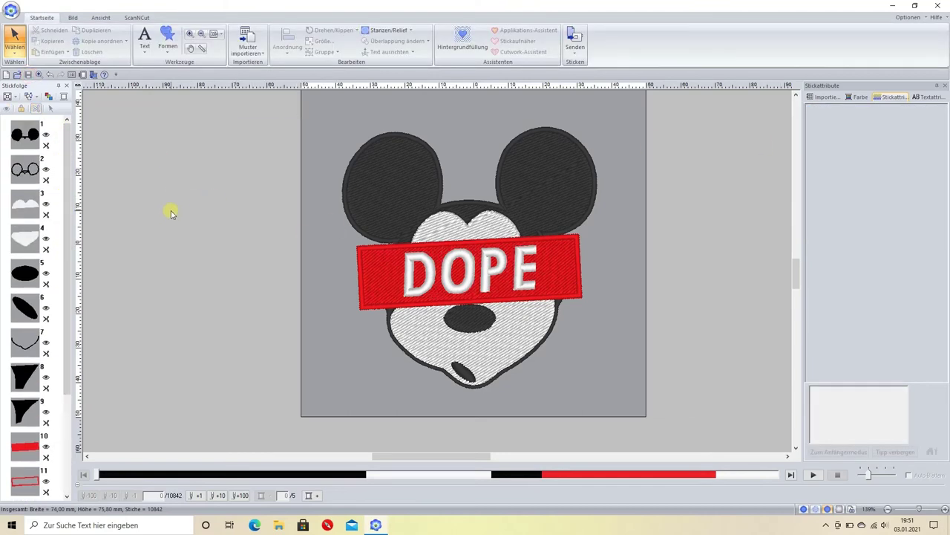
pyautogui.click(213, 35)
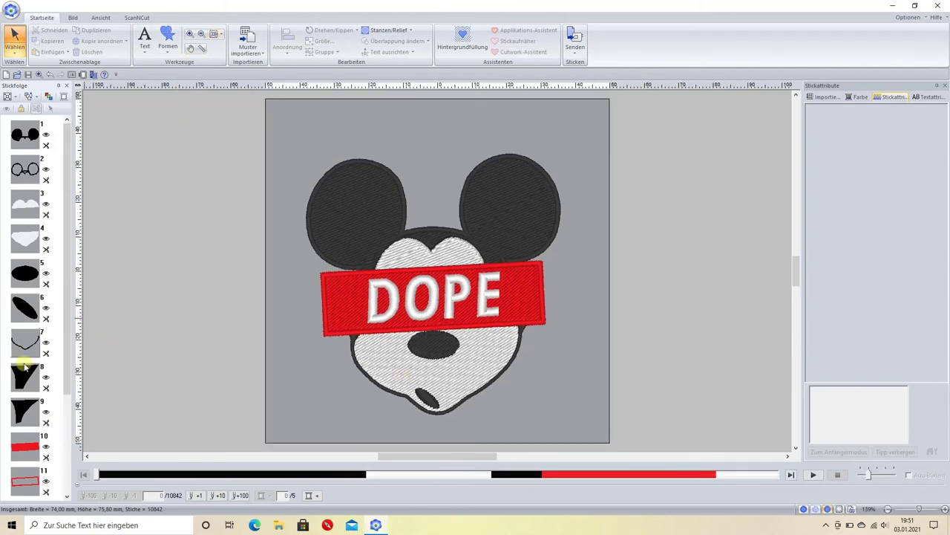
# - Reorder the sewing sequence so the black lower-face outline sits between the two small black side pieces
pyautogui.moveTo(25, 341); pyautogui.dragTo(29, 424)
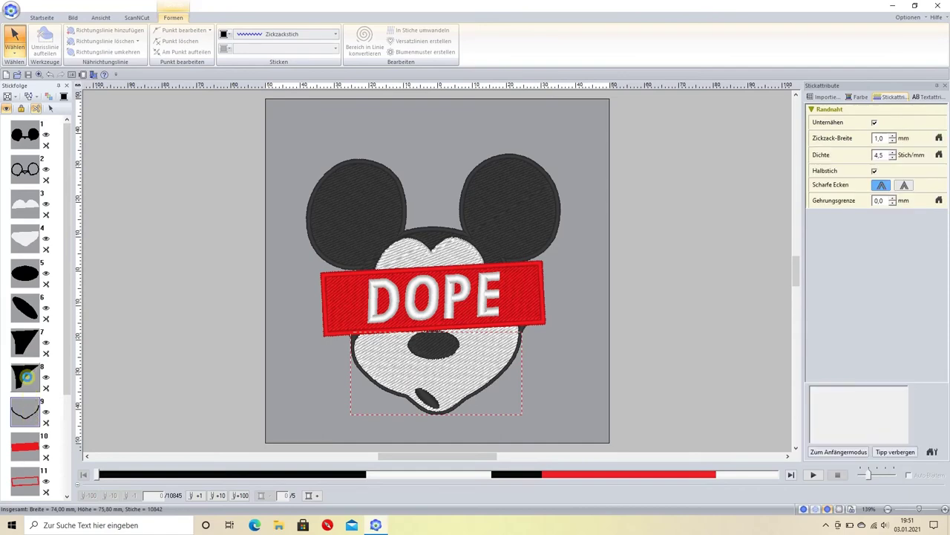
pyautogui.click(27, 347)
pyautogui.moveTo(28, 352); pyautogui.dragTo(34, 424)
pyautogui.click(28, 343)
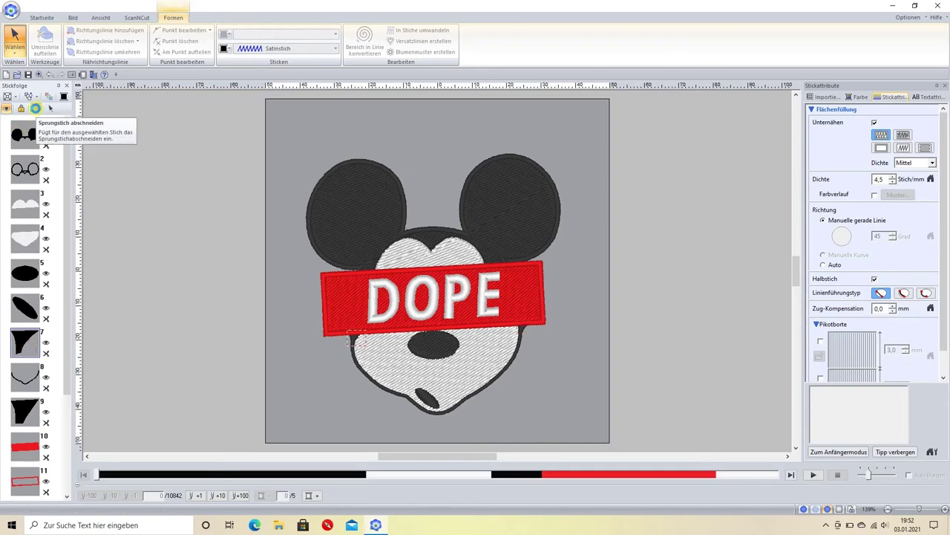
# - Turn off jump stitch trimming for the first black side piece and for the lower-face outline
pyautogui.click(35, 108)
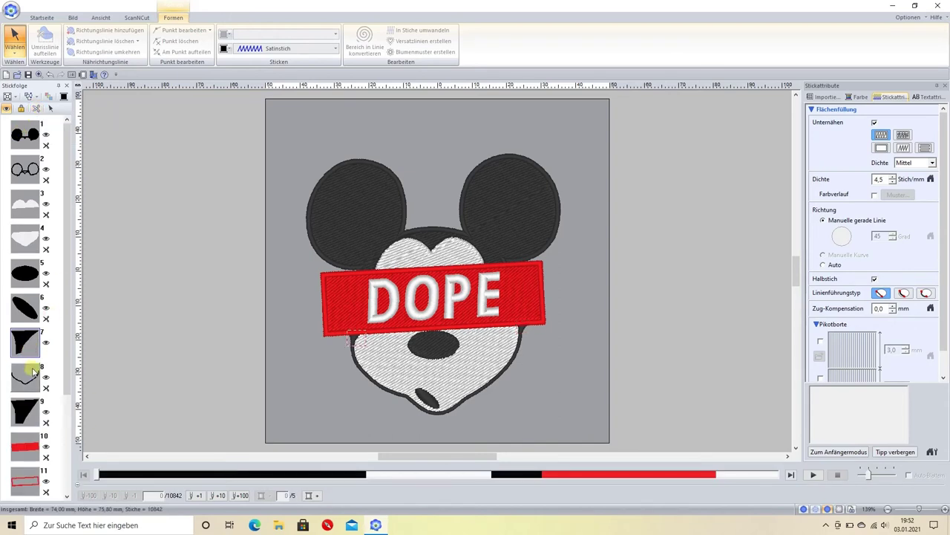
pyautogui.click(31, 383)
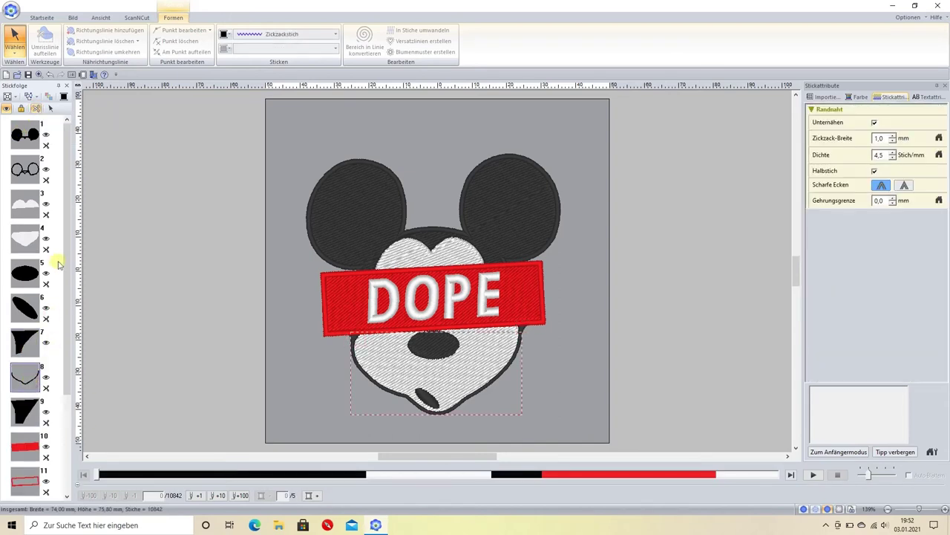
pyautogui.click(35, 108)
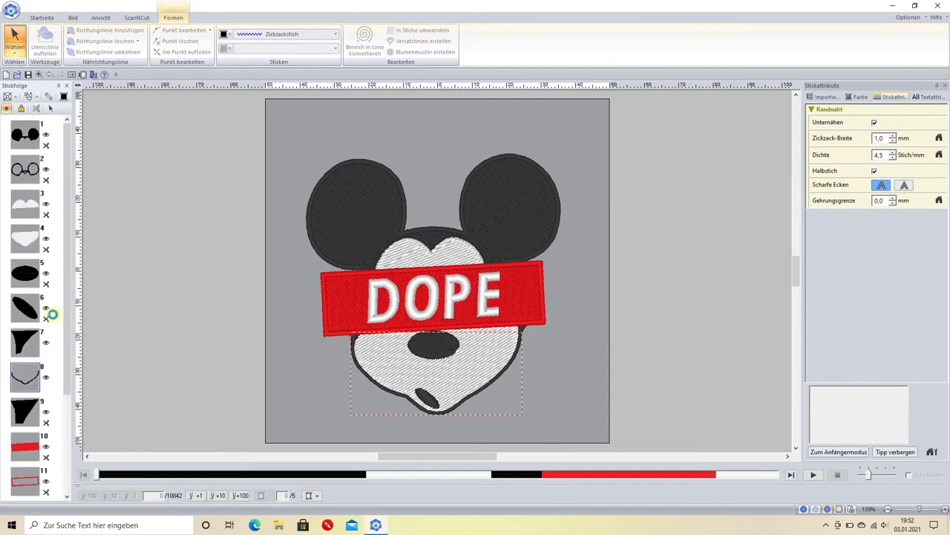
pyautogui.click(186, 256)
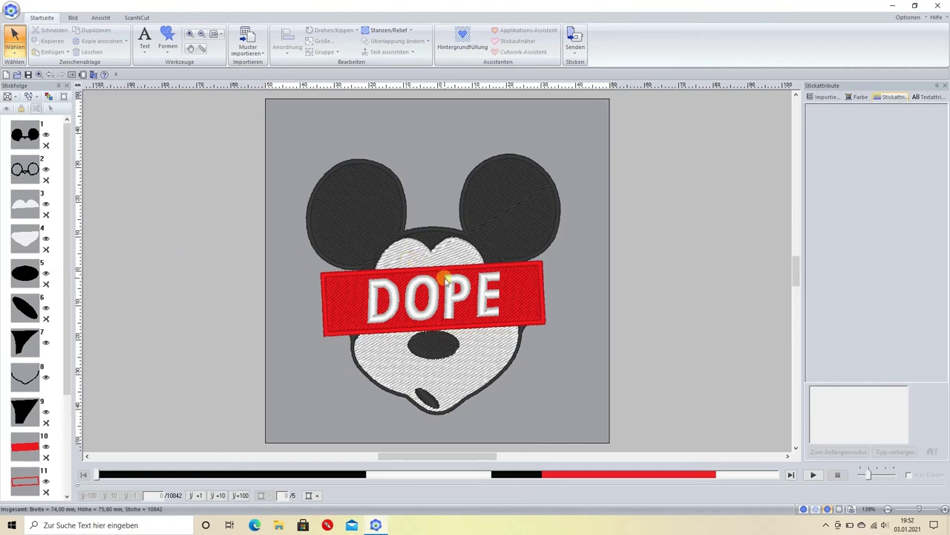
# - Rotate the stitch direction of the black ear fill to 76 degrees
pyautogui.scroll(2, 445, 280)
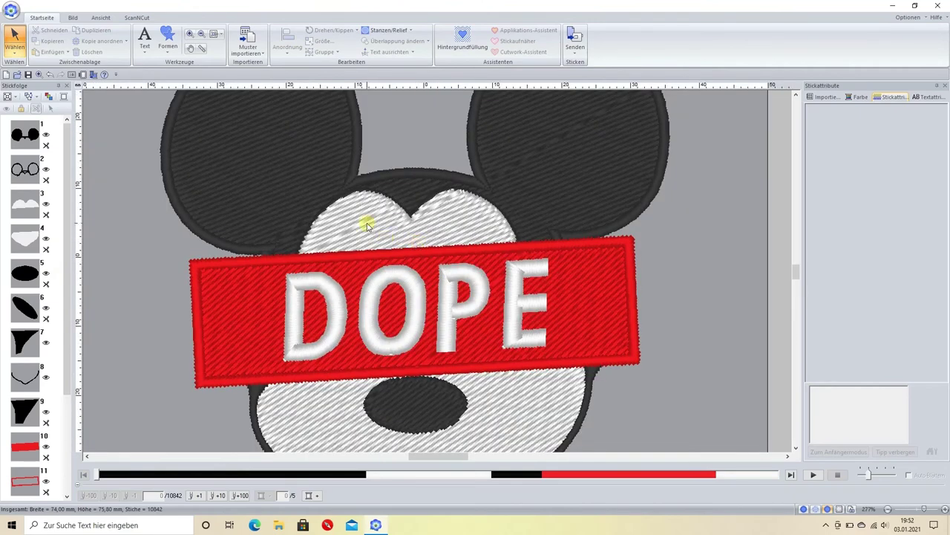
pyautogui.click(25, 135)
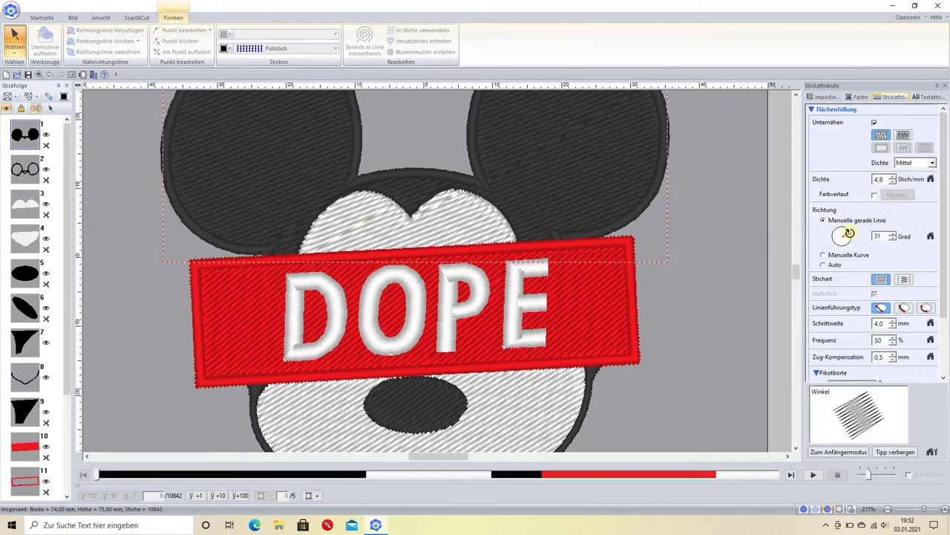
pyautogui.moveTo(849, 233); pyautogui.dragTo(841, 222)
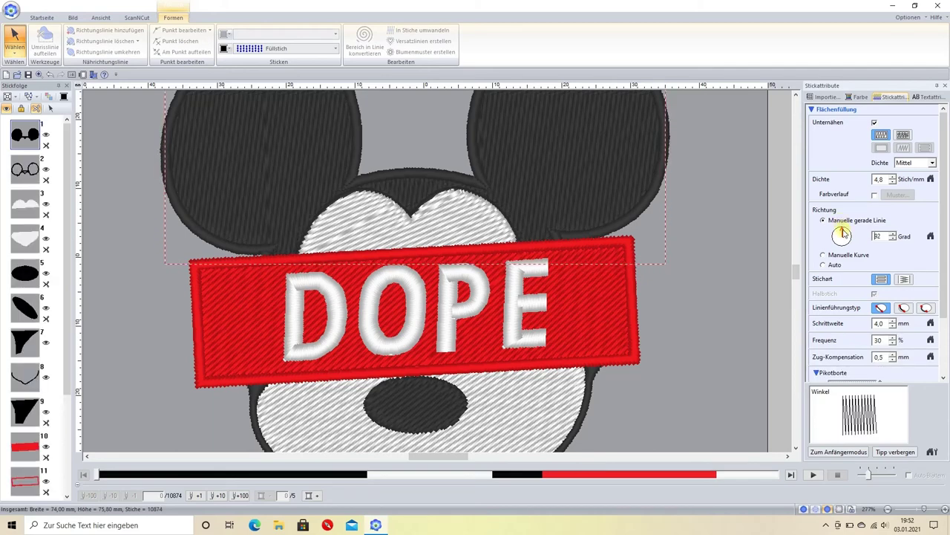
pyautogui.moveTo(842, 235); pyautogui.dragTo(839, 228)
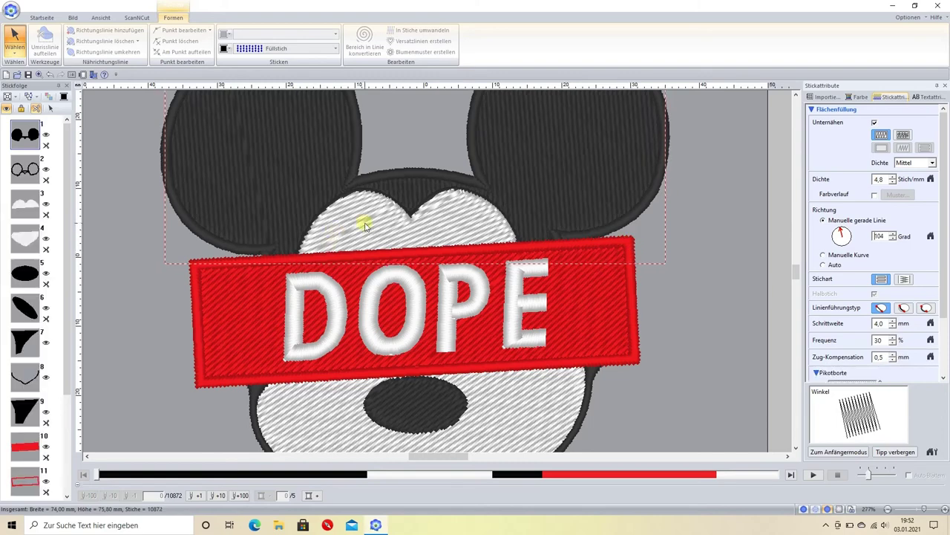
pyautogui.moveTo(852, 233); pyautogui.dragTo(844, 226)
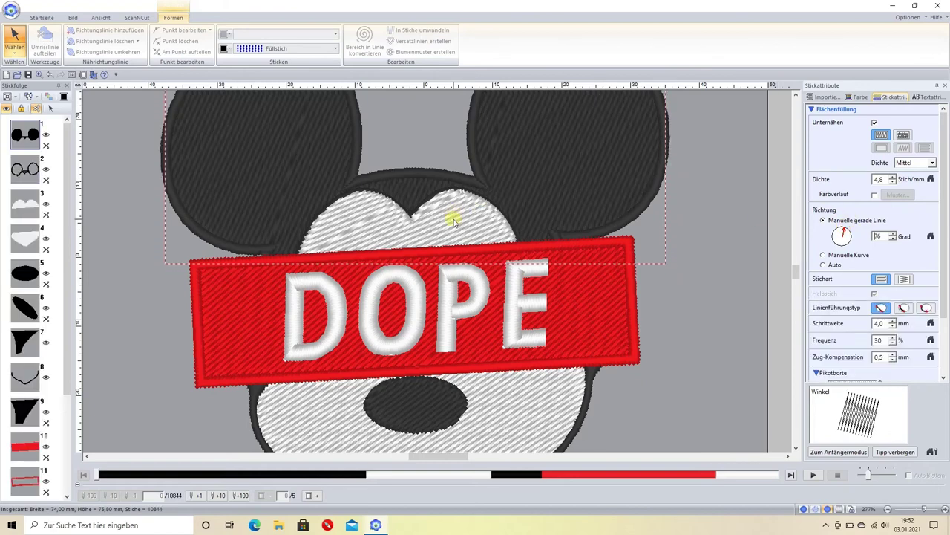
# - Set the white forehead fill's pull compensation to 0.5 mm and its stitch direction to 134 degrees
pyautogui.click(455, 221)
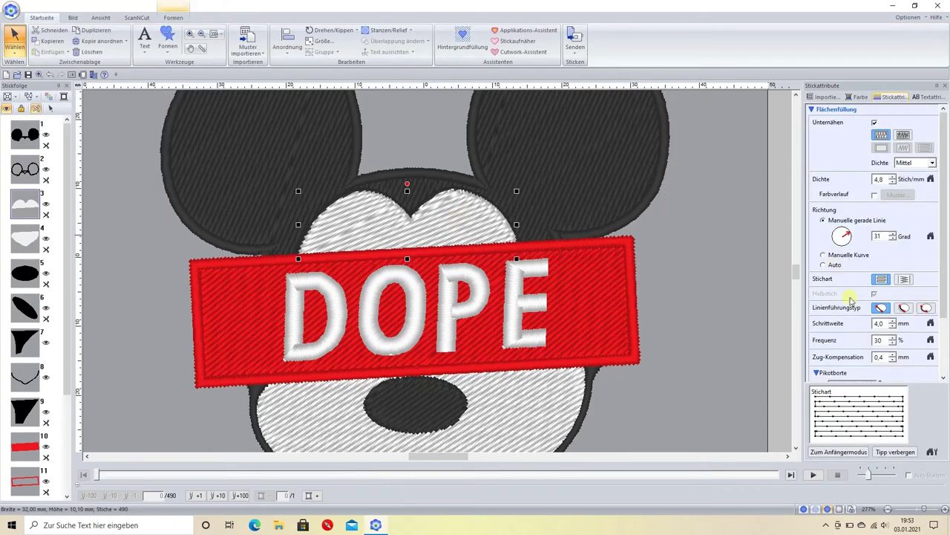
pyautogui.click(893, 355)
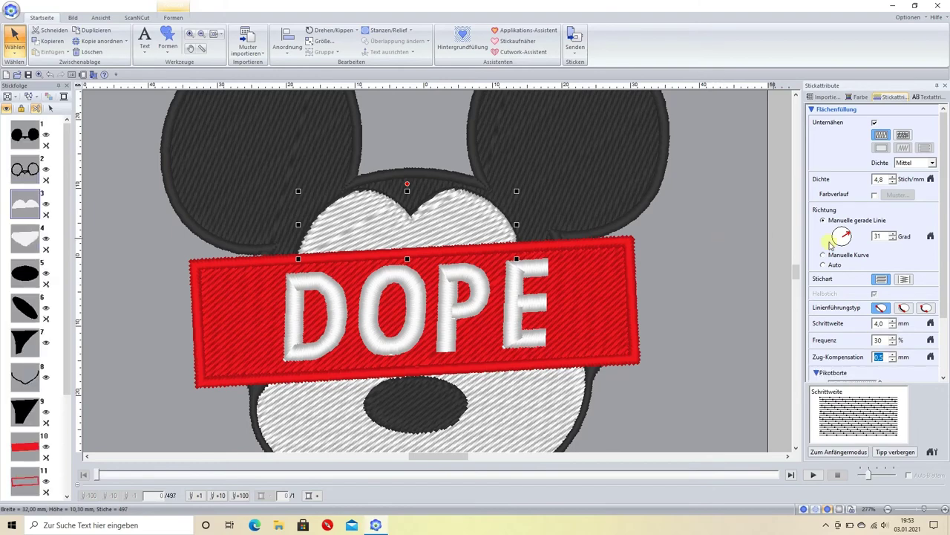
pyautogui.moveTo(850, 236); pyautogui.dragTo(833, 226)
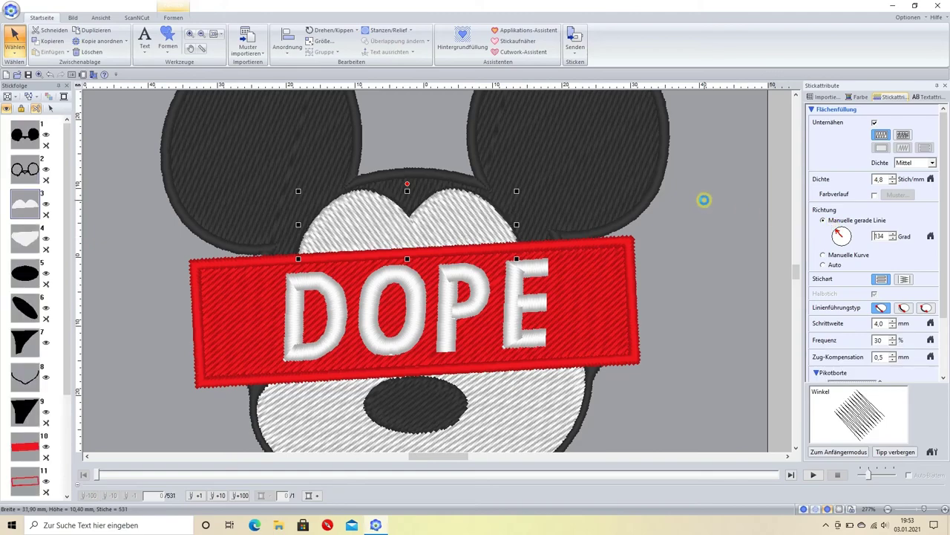
# - Rotate the white lower-face fill's stitch direction to 127 degrees and show the whole design
pyautogui.scroll(-2, 457, 193)
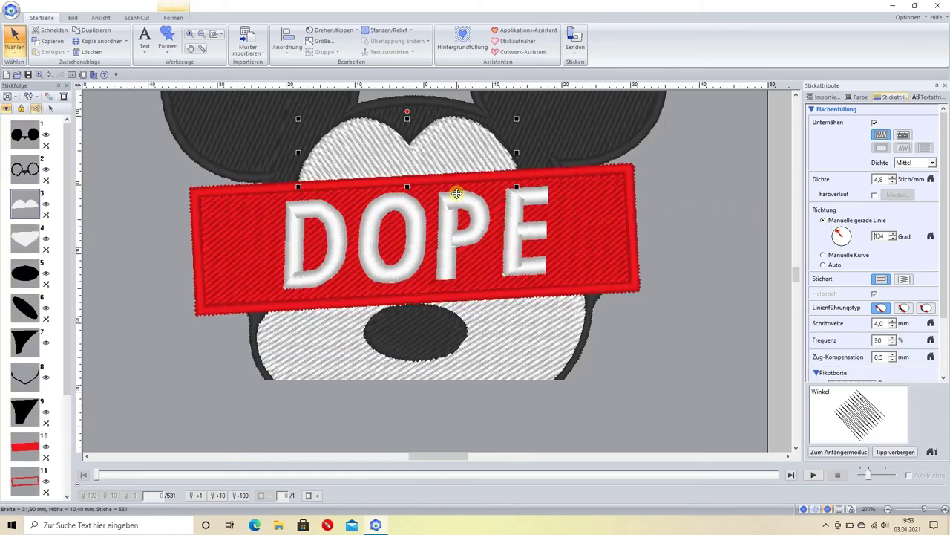
pyautogui.click(25, 238)
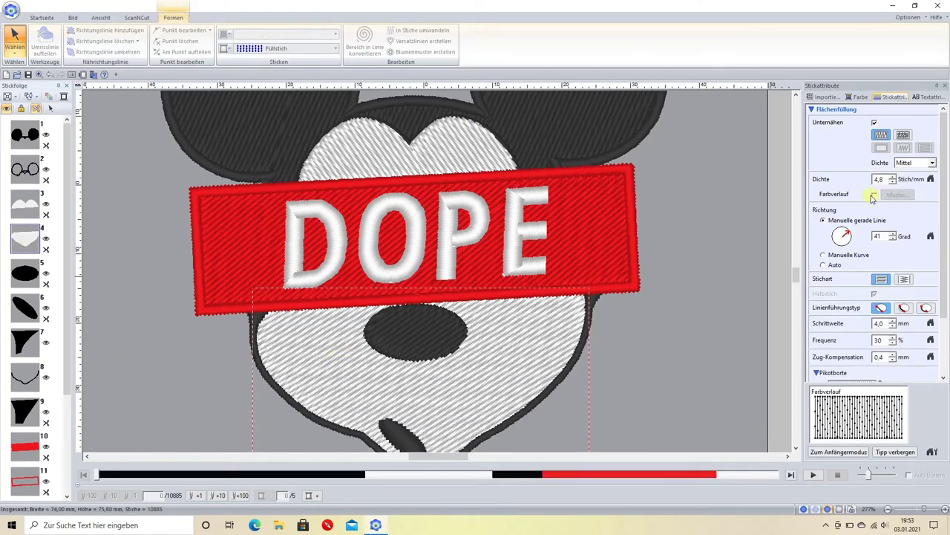
pyautogui.moveTo(846, 232); pyautogui.dragTo(823, 228)
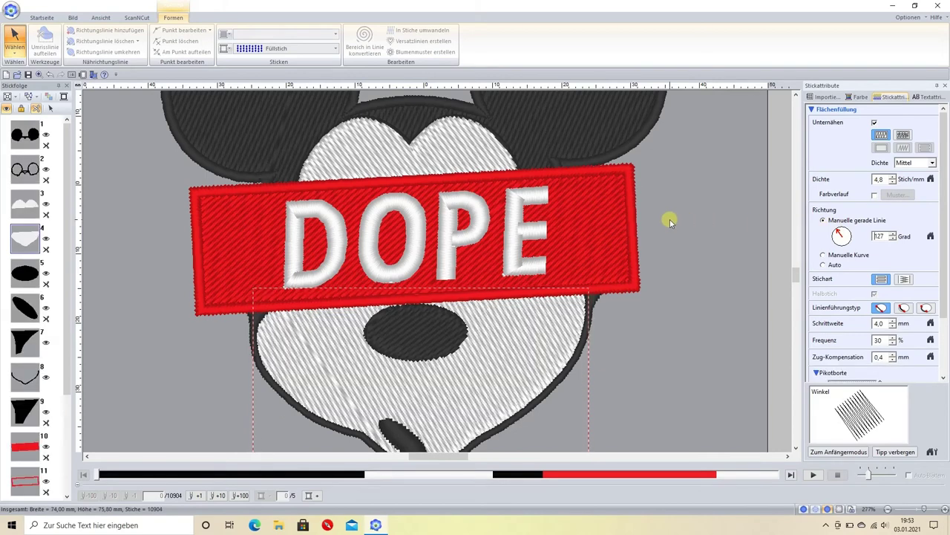
pyautogui.scroll(-1, 438, 274)
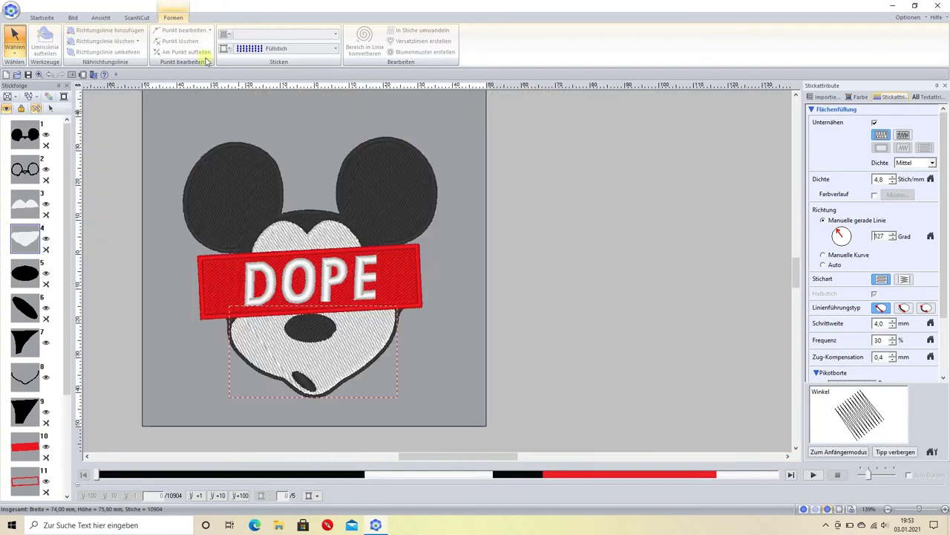
pyautogui.click(41, 17)
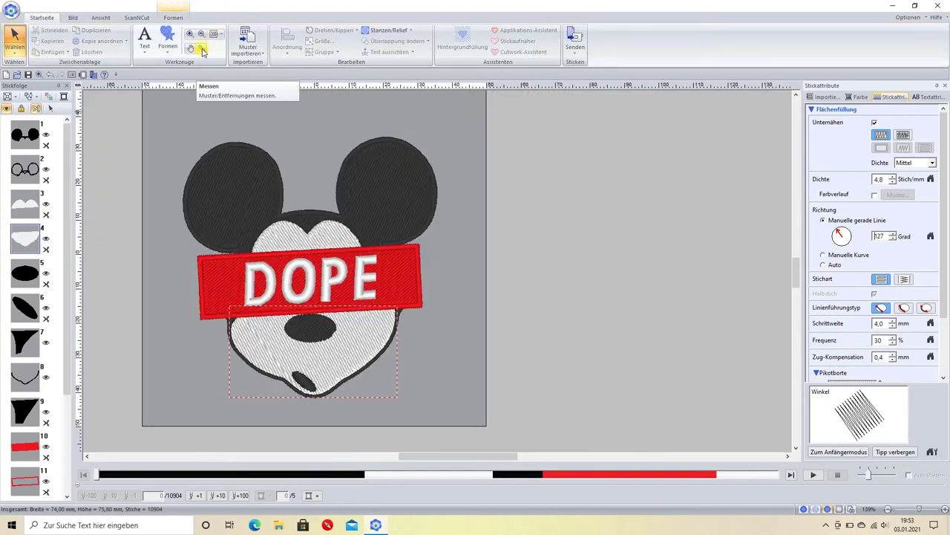
pyautogui.click(211, 37)
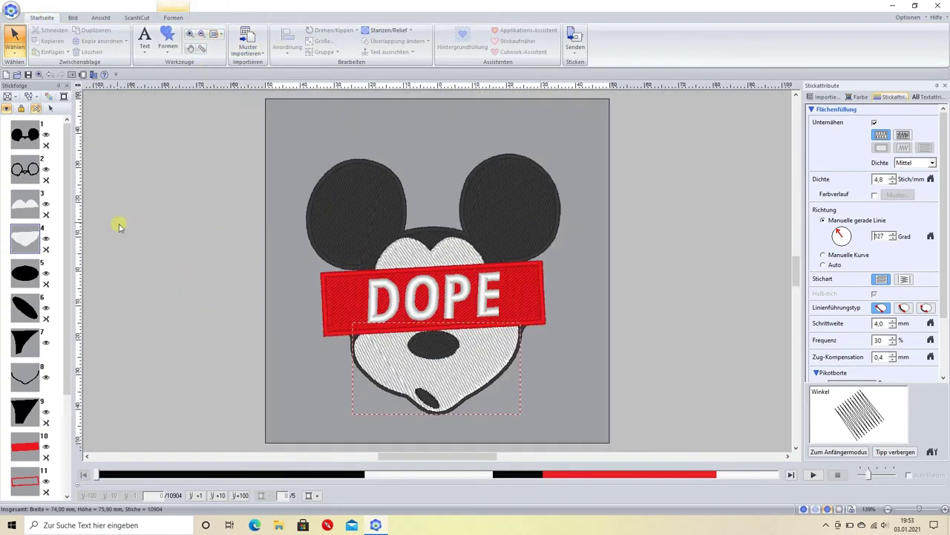
pyautogui.click(110, 173)
# - With the start/end point selection tool, move the mouth's sewing end point to its lower right tip
pyautogui.click(14, 51)
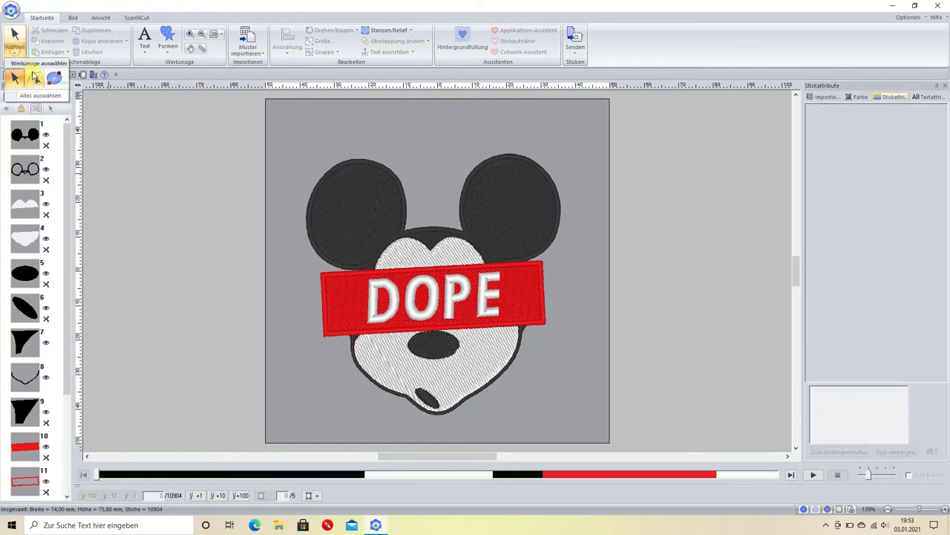
pyautogui.click(45, 78)
pyautogui.click(440, 347)
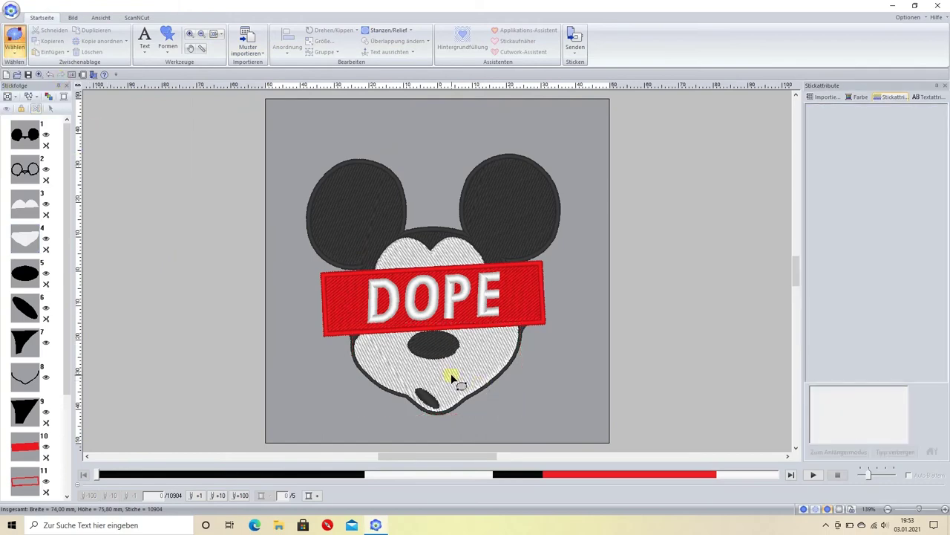
pyautogui.click(431, 395)
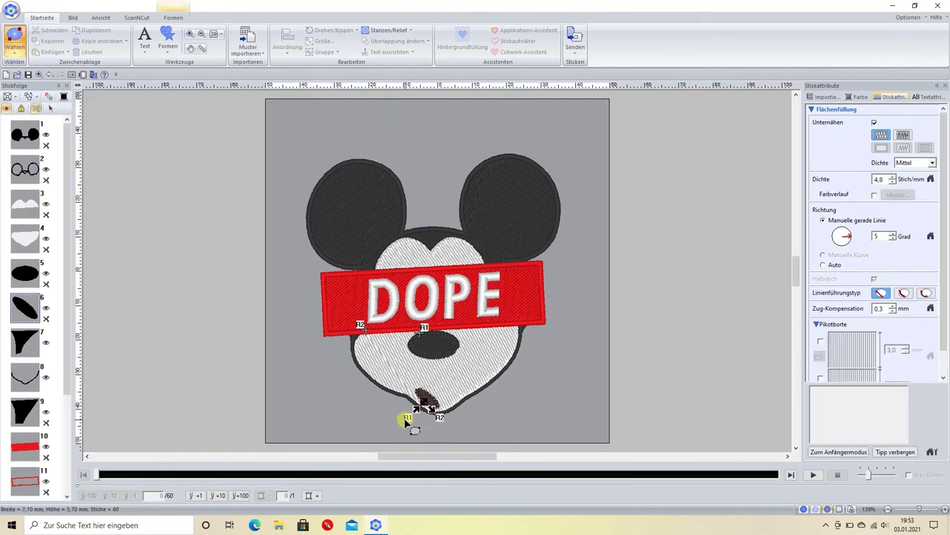
pyautogui.moveTo(441, 420); pyautogui.dragTo(455, 426)
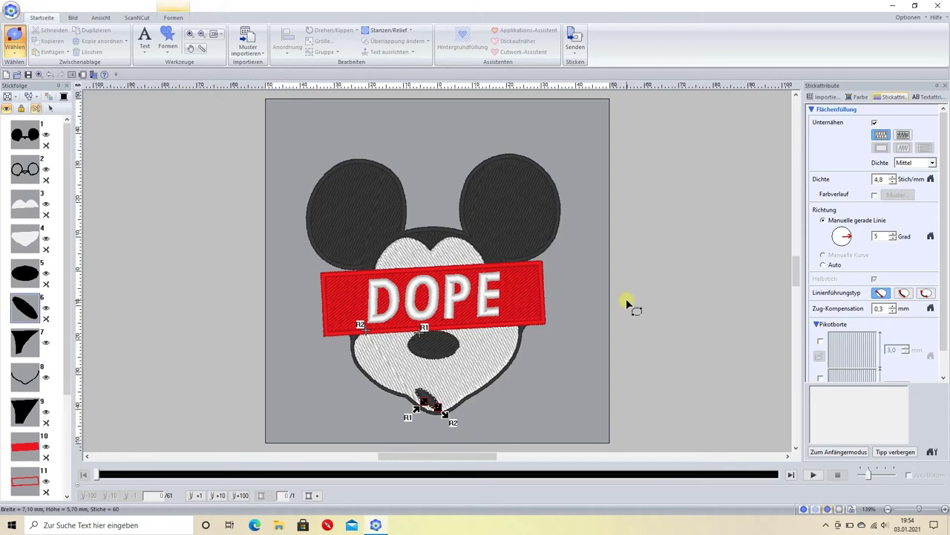
# - Check the ears' and banner's start and end points, and reposition those of the white lower face along its outer edge
pyautogui.click(350, 222)
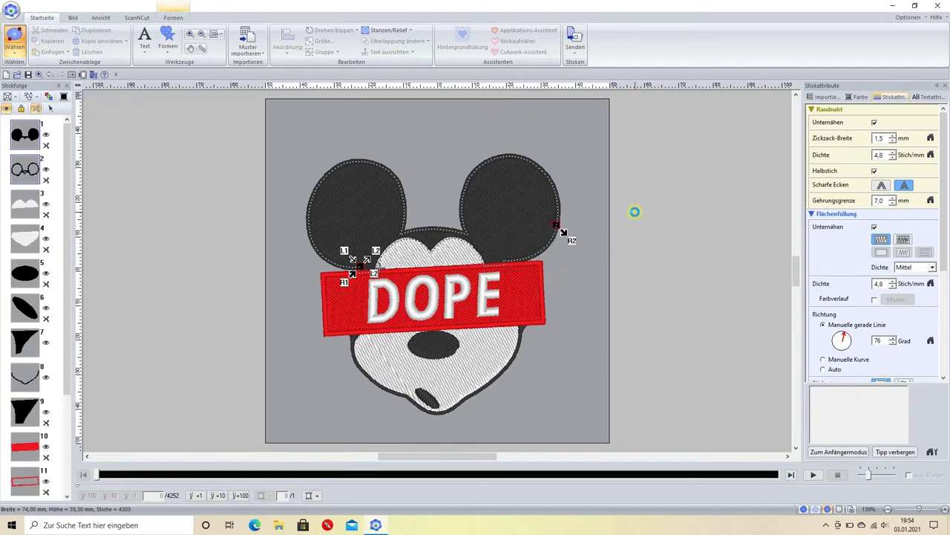
pyautogui.click(522, 300)
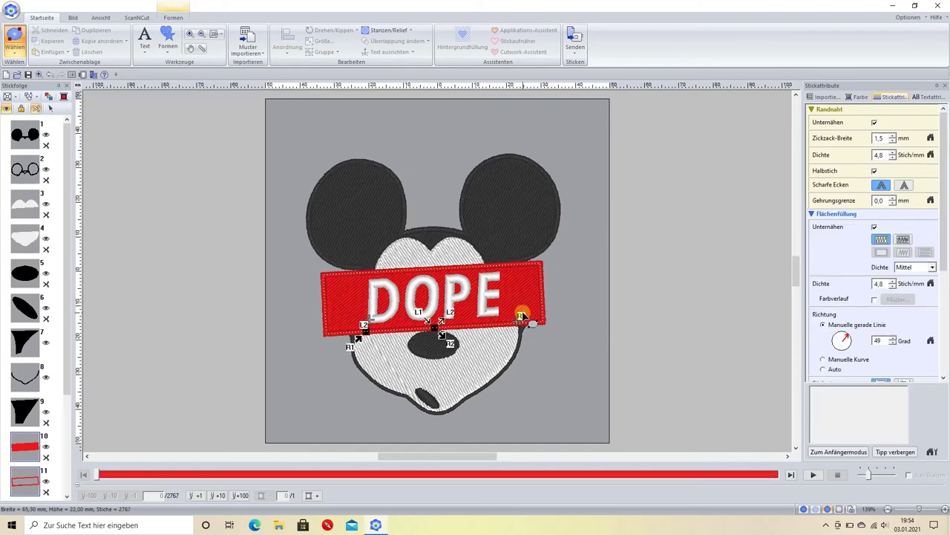
pyautogui.click(471, 363)
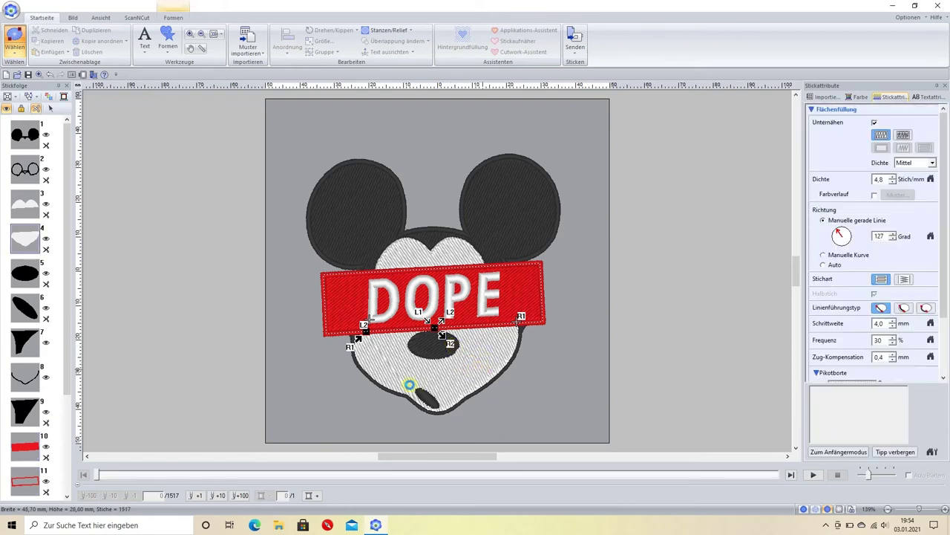
pyautogui.click(349, 353)
pyautogui.moveTo(343, 353); pyautogui.dragTo(335, 378)
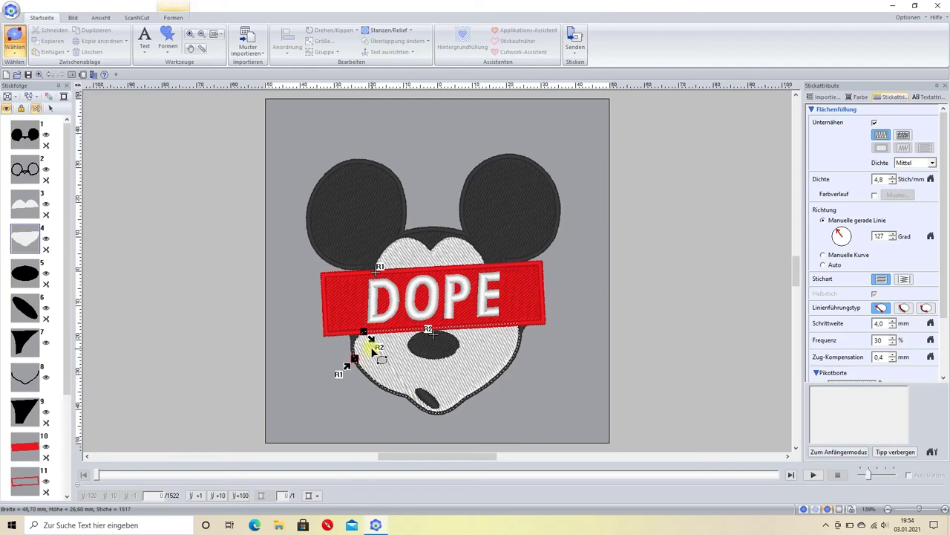
pyautogui.moveTo(354, 359); pyautogui.dragTo(412, 411)
pyautogui.moveTo(552, 373); pyautogui.dragTo(552, 367)
# - Move the nose's sewing end point to its right edge and return to normal object selection
pyautogui.click(447, 345)
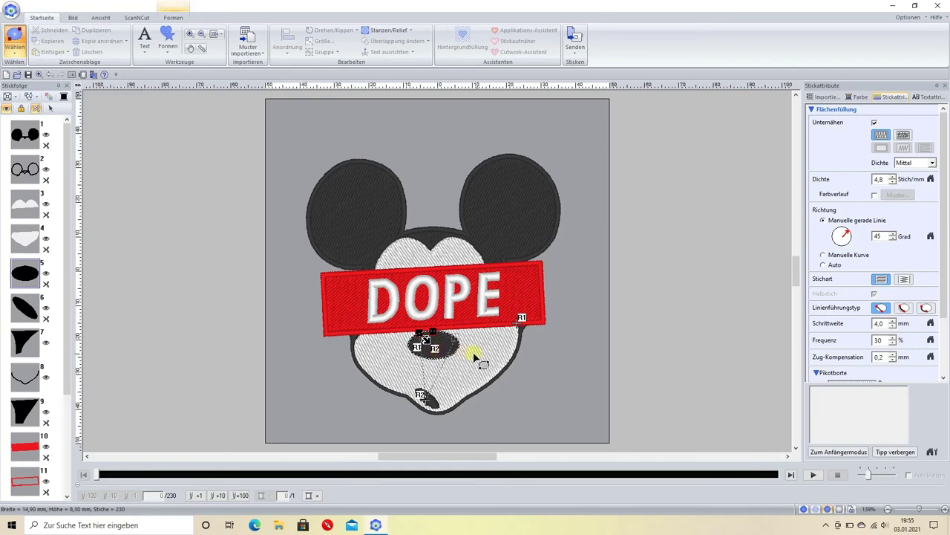
pyautogui.moveTo(425, 340); pyautogui.dragTo(465, 350)
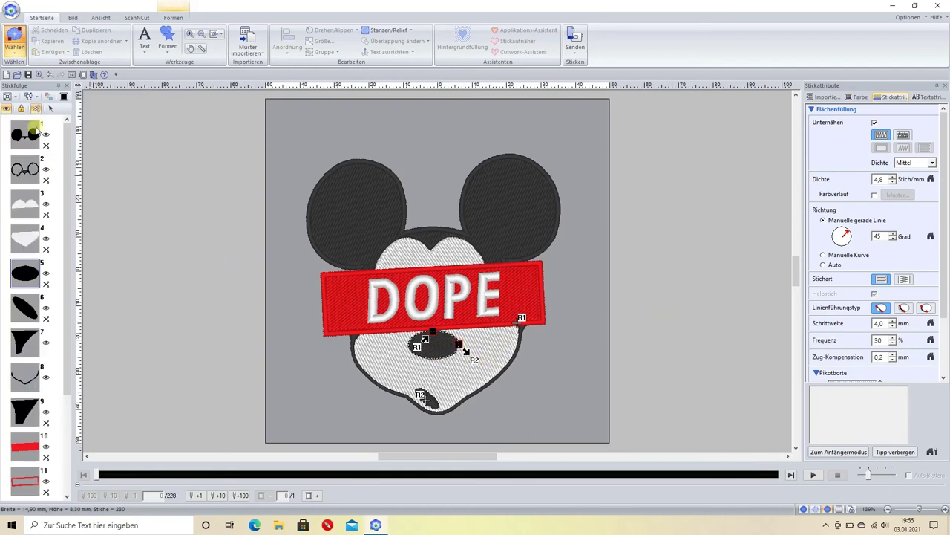
pyautogui.click(14, 39)
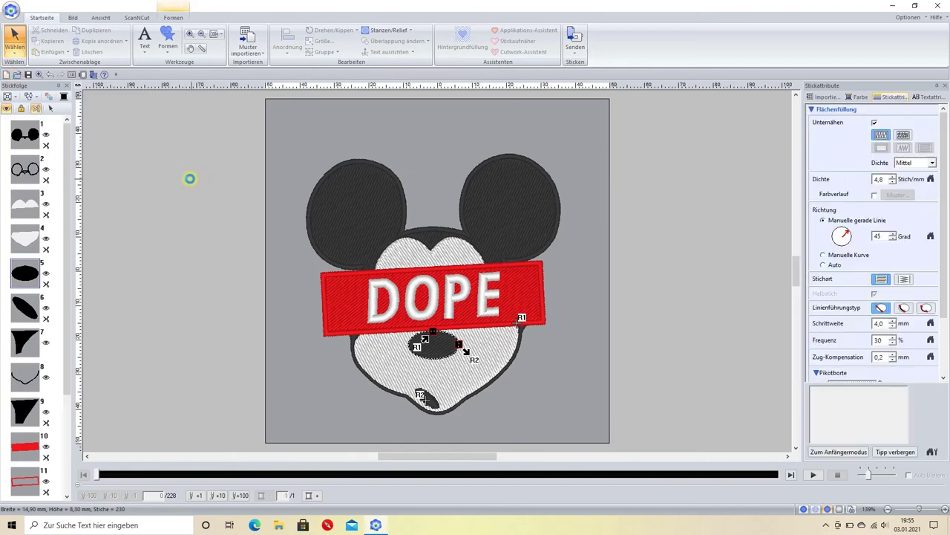
pyautogui.click(187, 175)
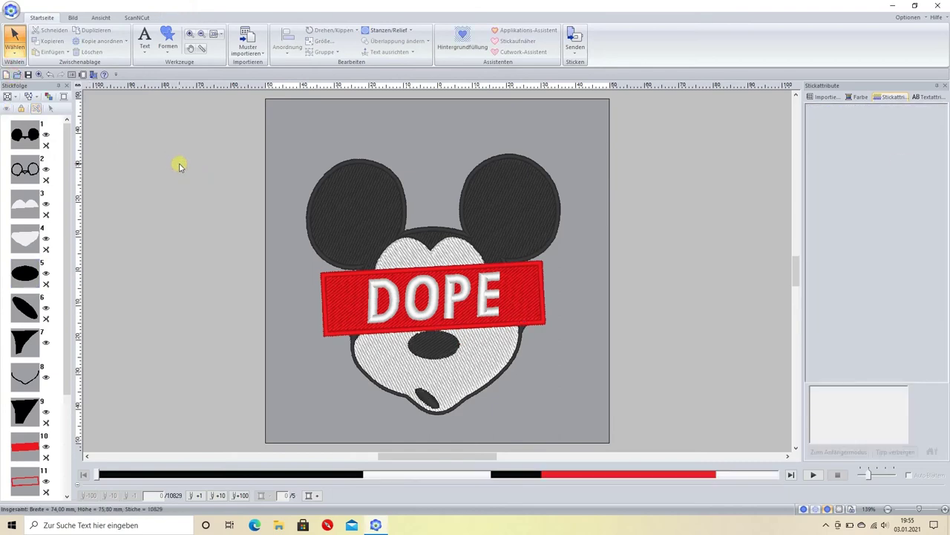
# - Select the complete design and centre it in the embroidery area
pyautogui.moveTo(591, 116); pyautogui.dragTo(260, 434)
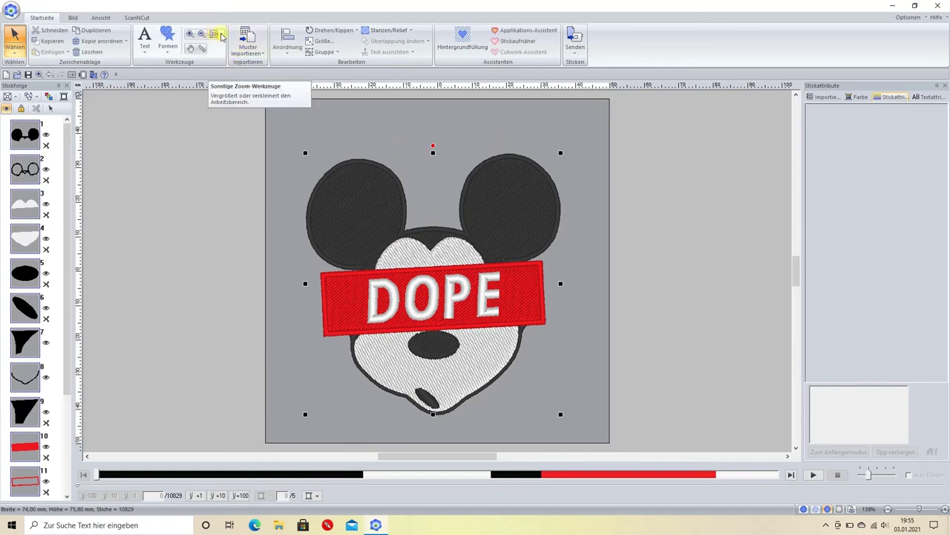
pyautogui.click(287, 45)
pyautogui.click(301, 160)
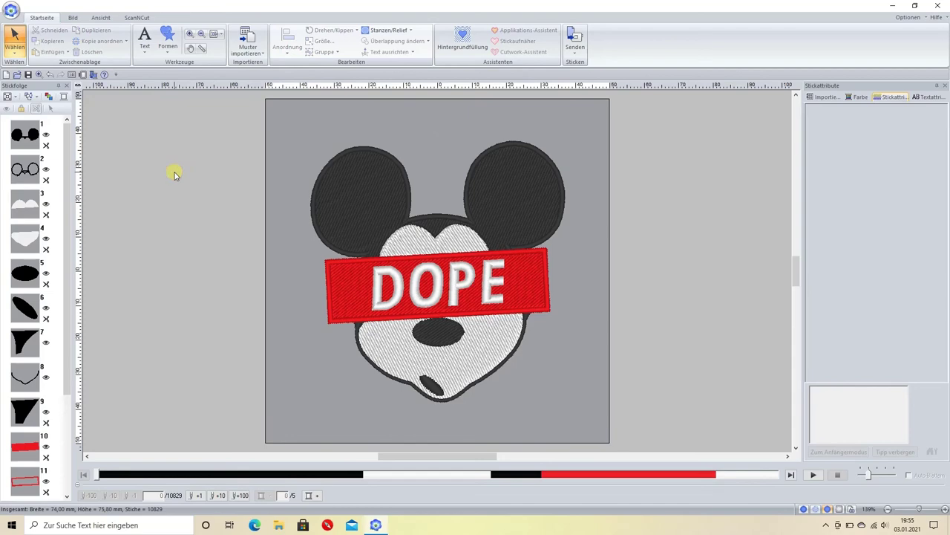
# - Fine-tune the vertical position of the white DOPE lettering within the red banner
pyautogui.click(455, 284)
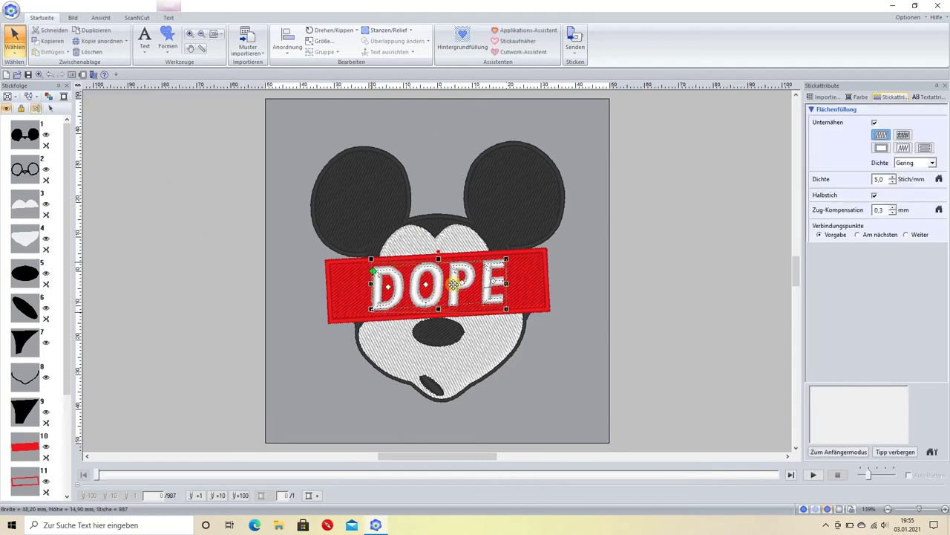
pyautogui.press('Down')
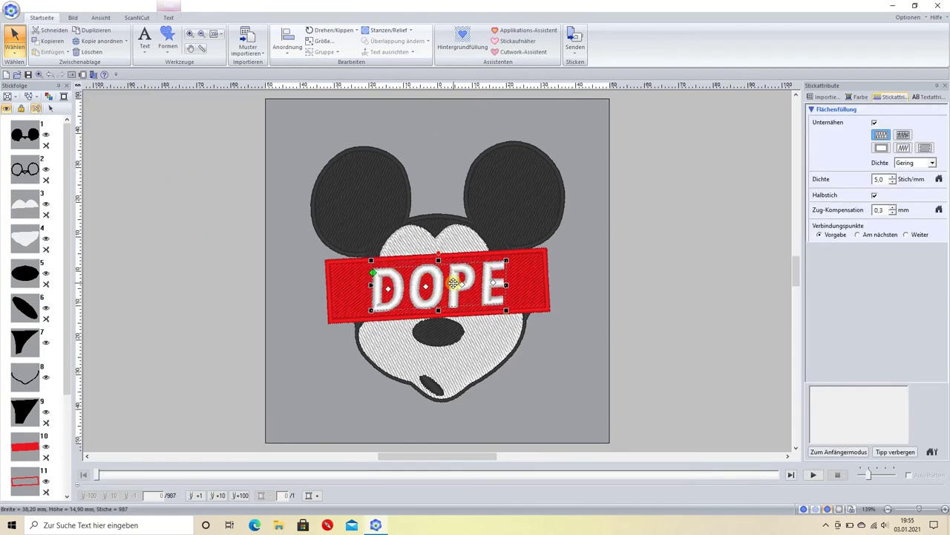
pyautogui.click(665, 267)
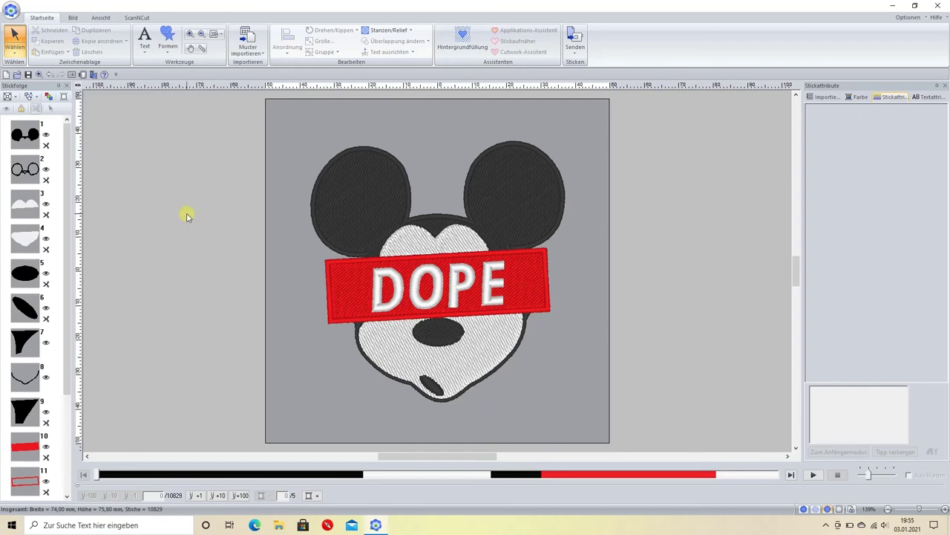
pyautogui.click(436, 290)
pyautogui.moveTo(436, 290); pyautogui.dragTo(437, 288)
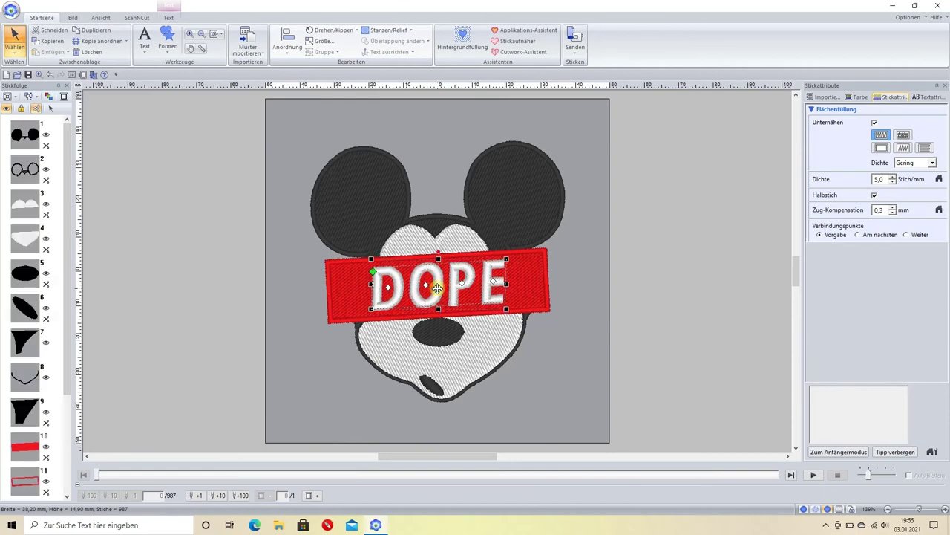
pyautogui.click(173, 231)
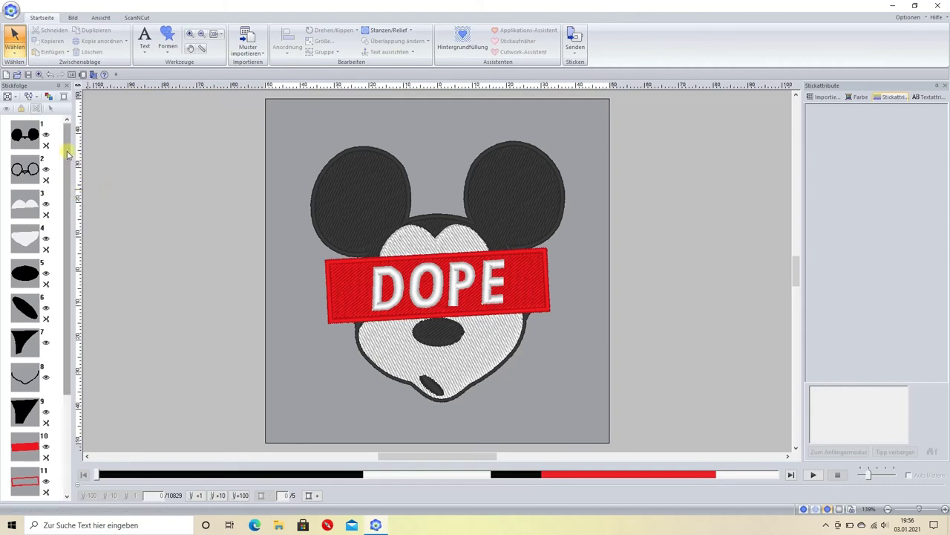
# - Shift the black nose slightly downward, away from the lower edge of the red banner
pyautogui.moveTo(66, 153); pyautogui.dragTo(68, 121)
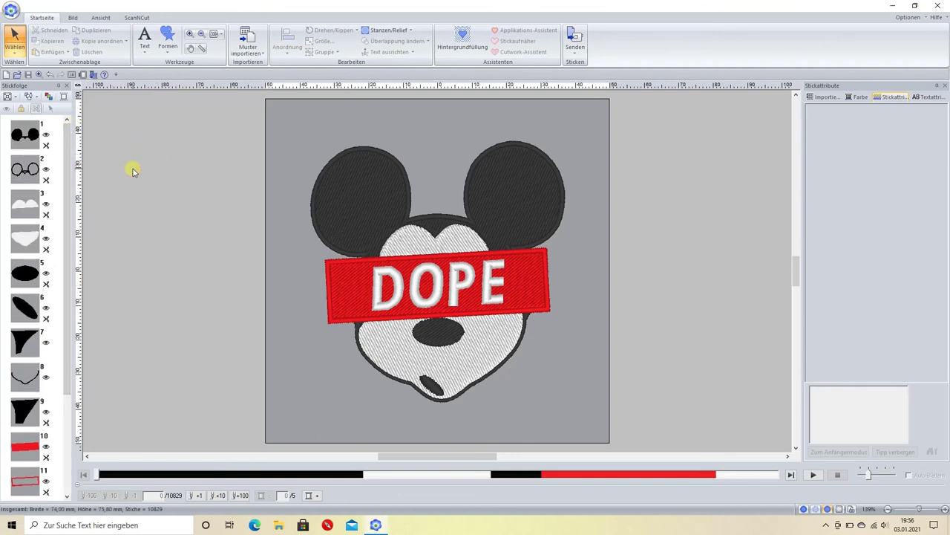
pyautogui.click(439, 331)
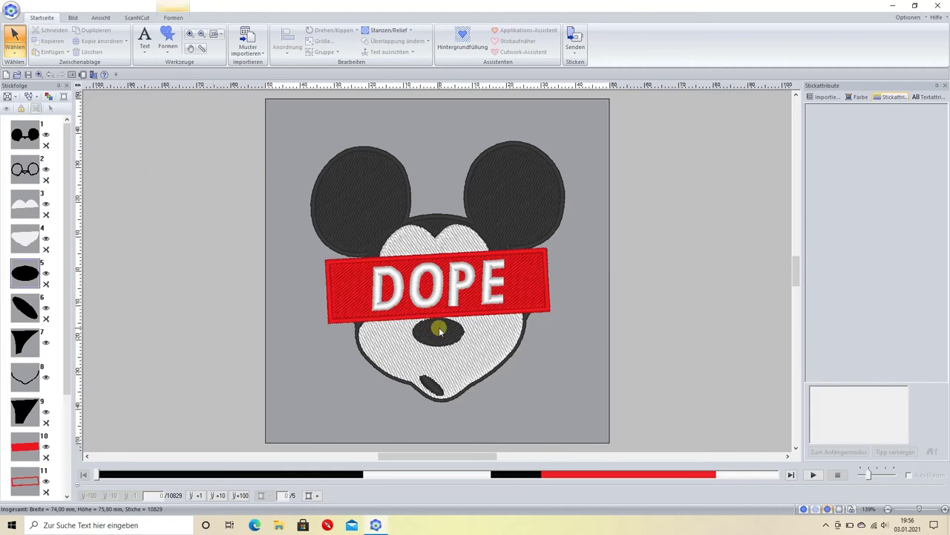
pyautogui.moveTo(438, 327); pyautogui.dragTo(439, 330)
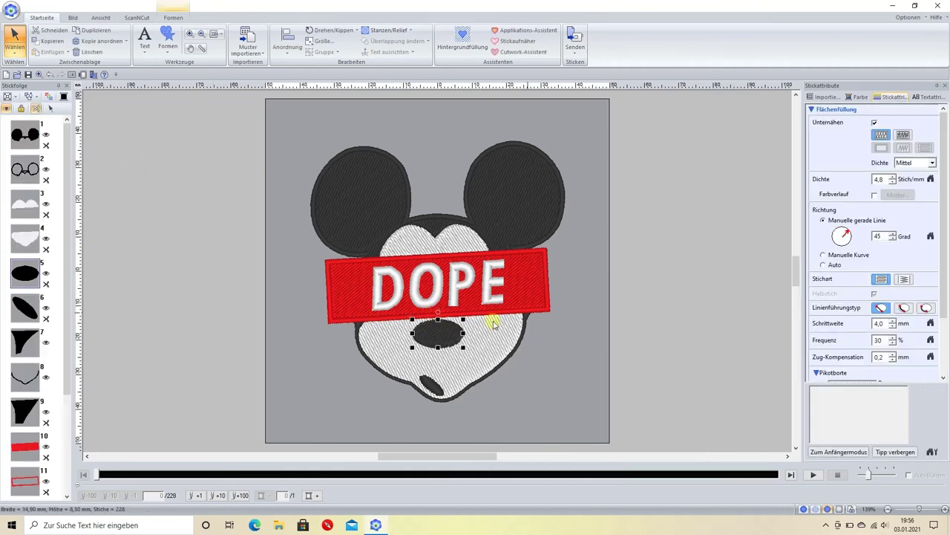
pyautogui.click(657, 250)
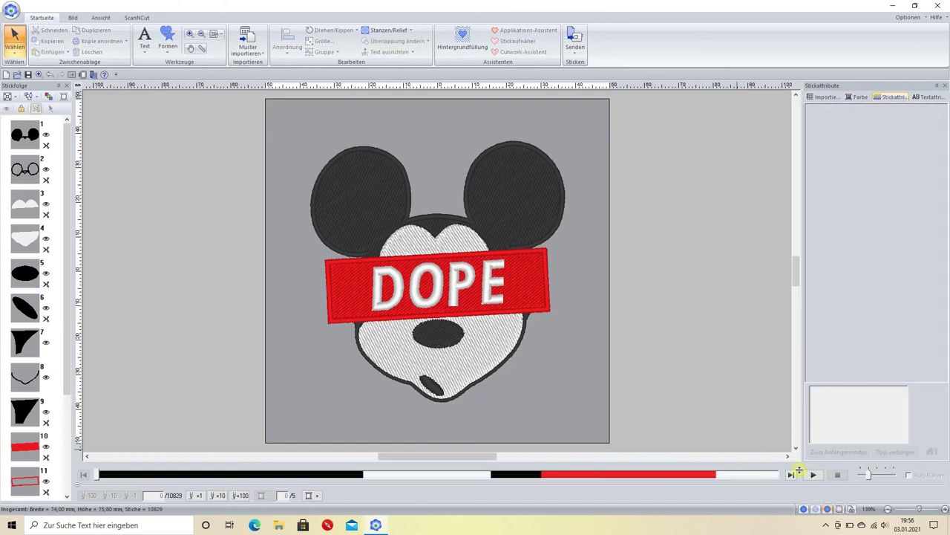
# - Run the stitch simulation of the complete design and increase its playback speed
pyautogui.click(813, 474)
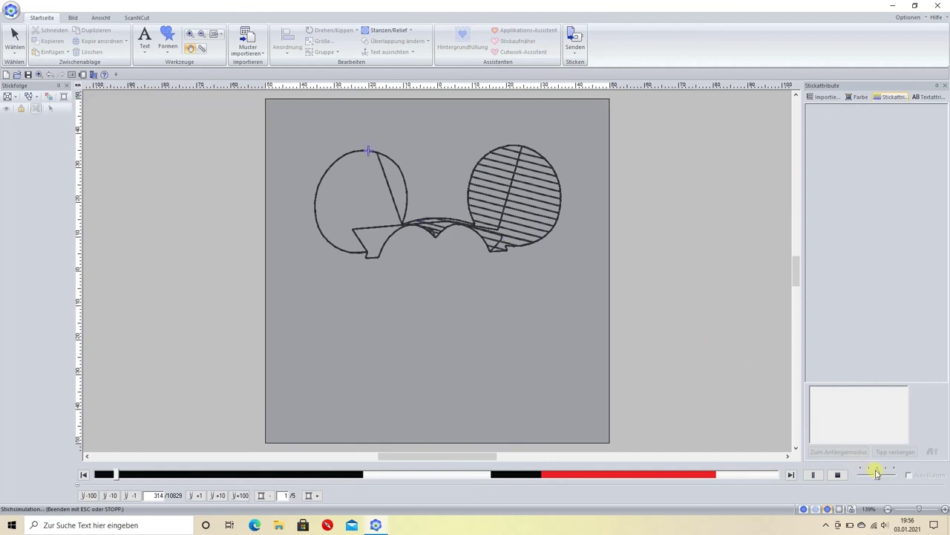
pyautogui.moveTo(877, 474); pyautogui.dragTo(884, 475)
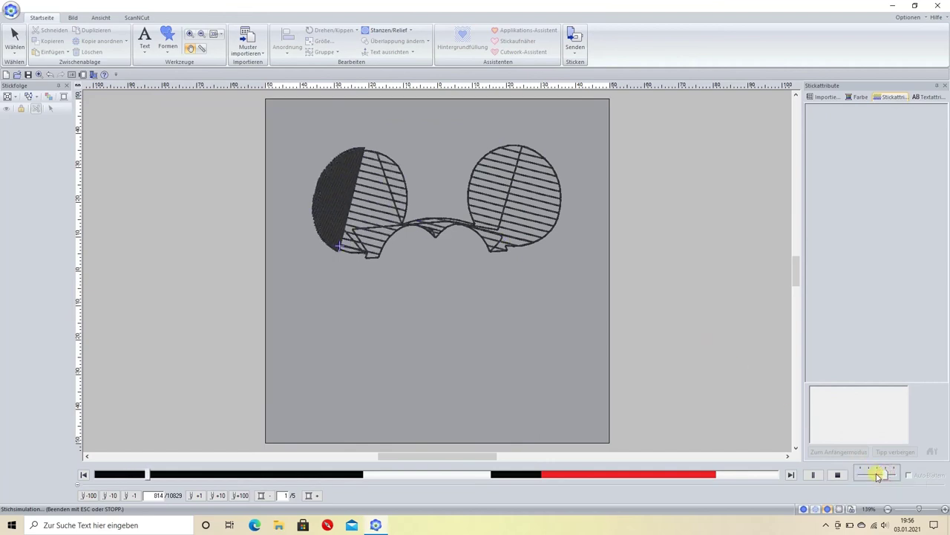